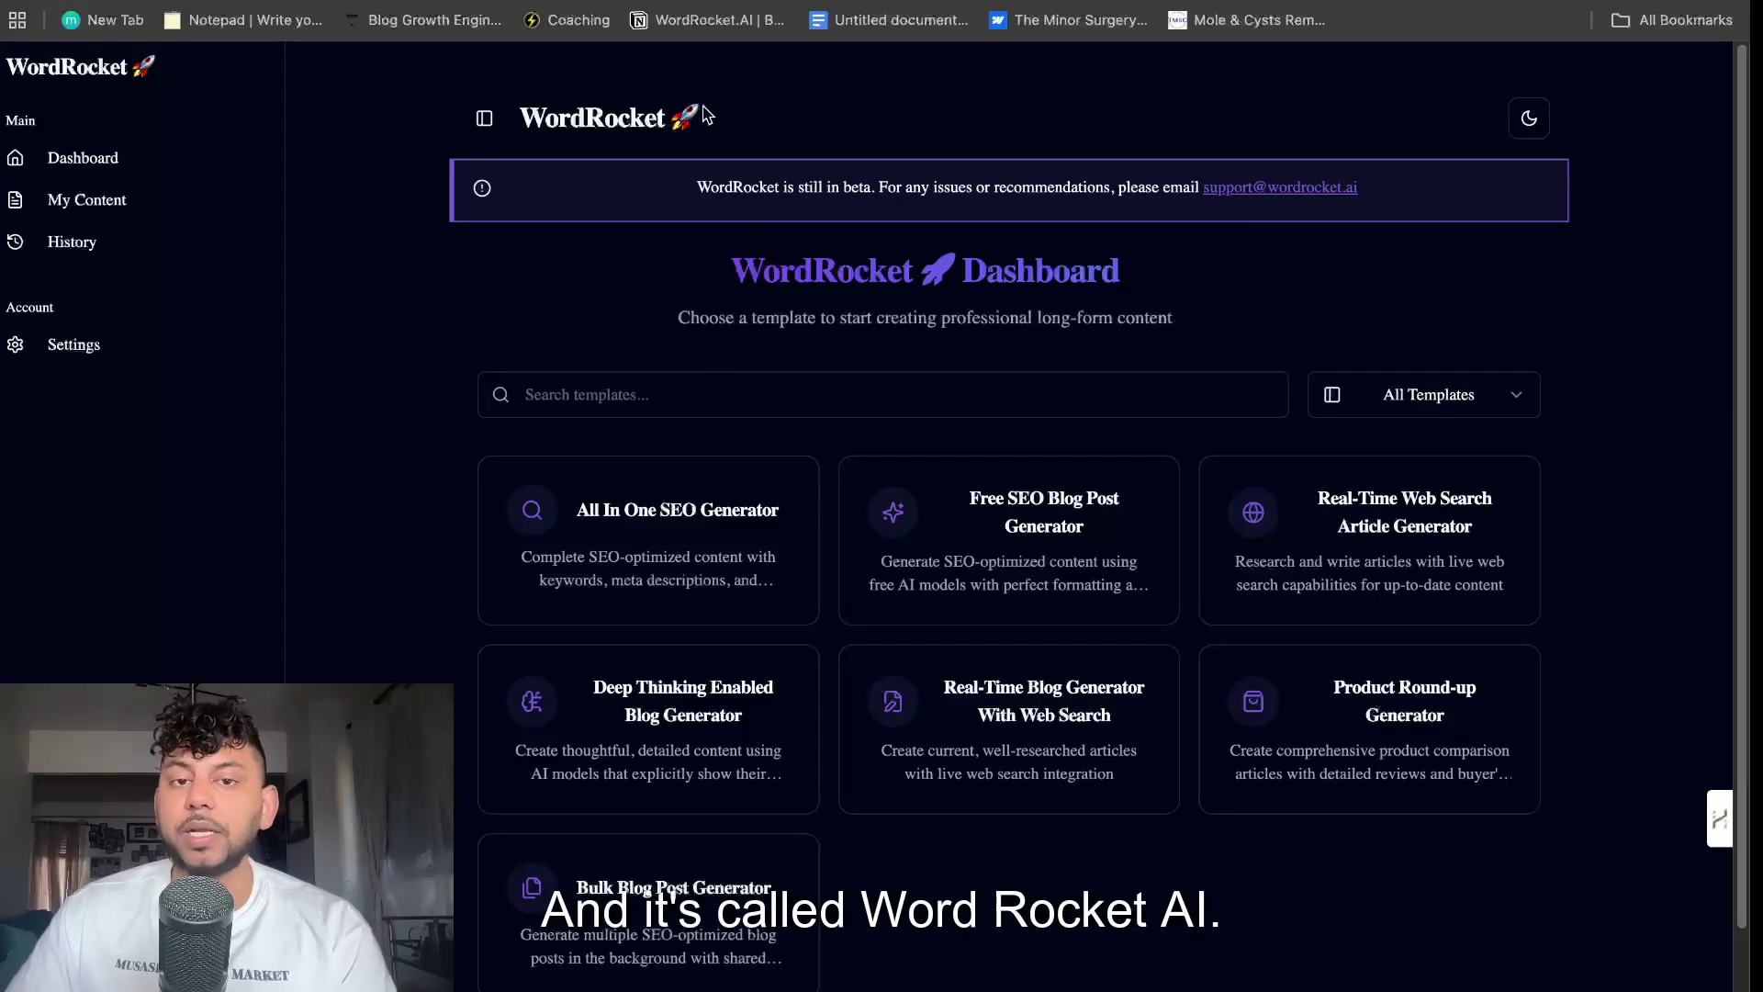
- Launch the Real-Time Web Search Article Generator template from the WordRocket dashboard
drag(706, 118, 529, 117)
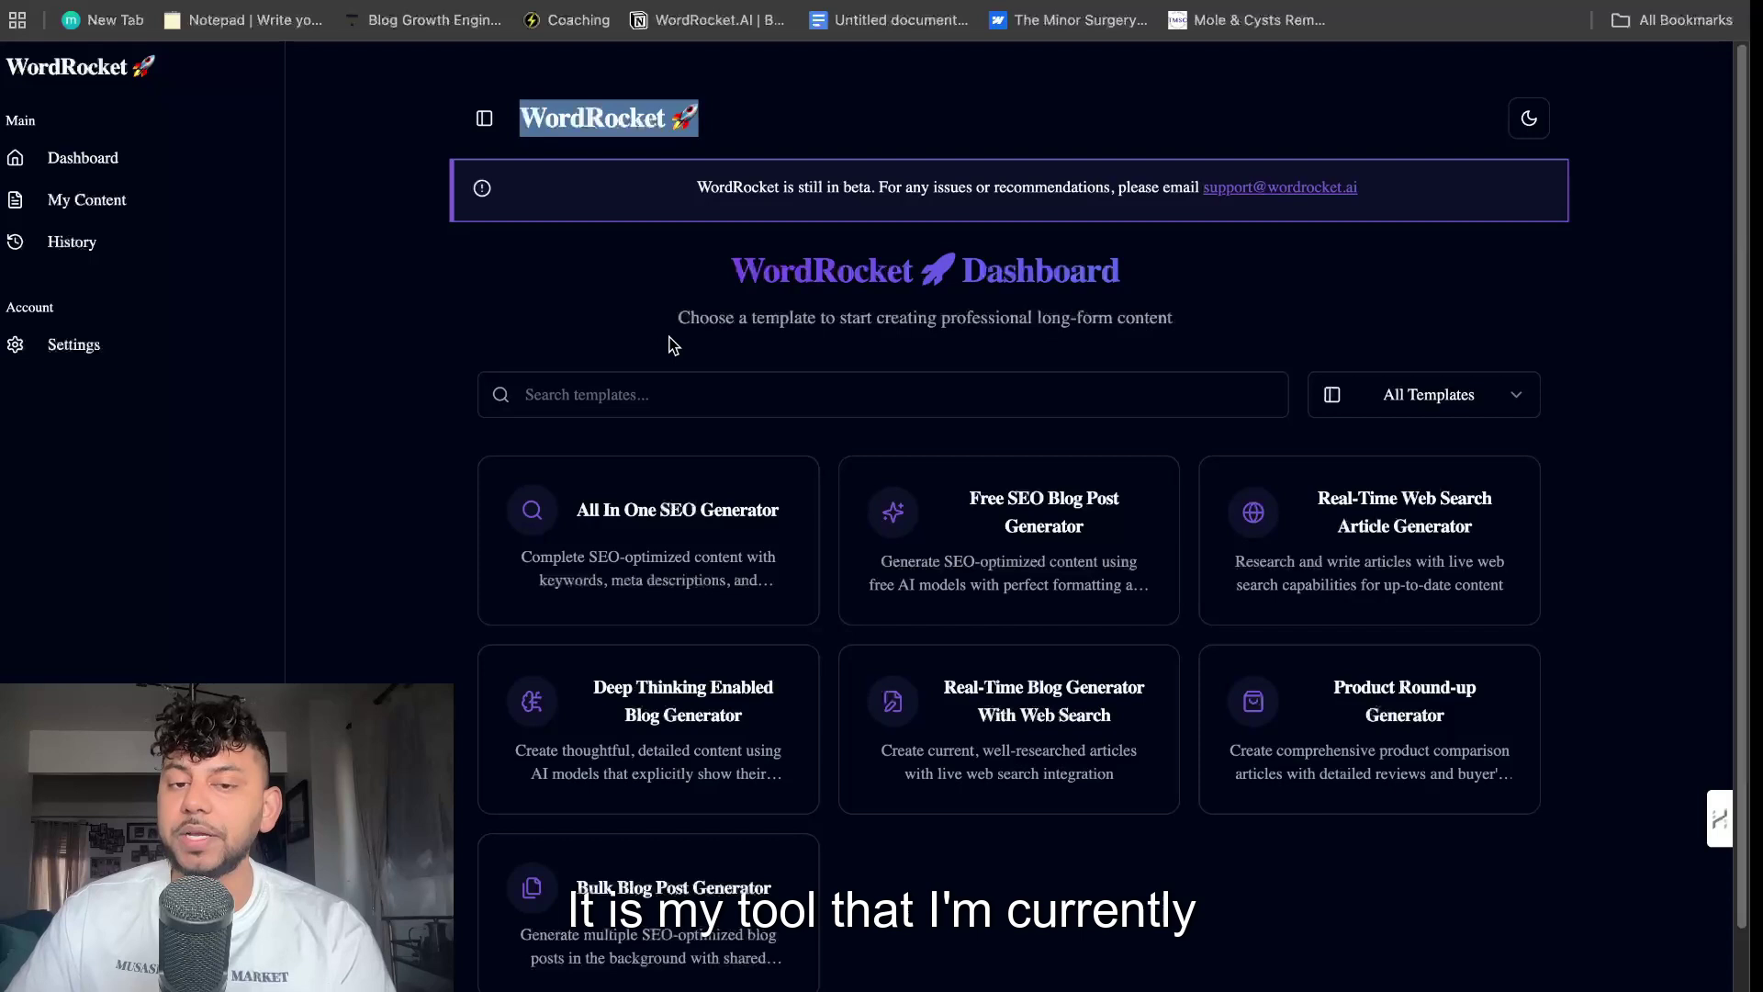
scroll(719, 341, down, 1)
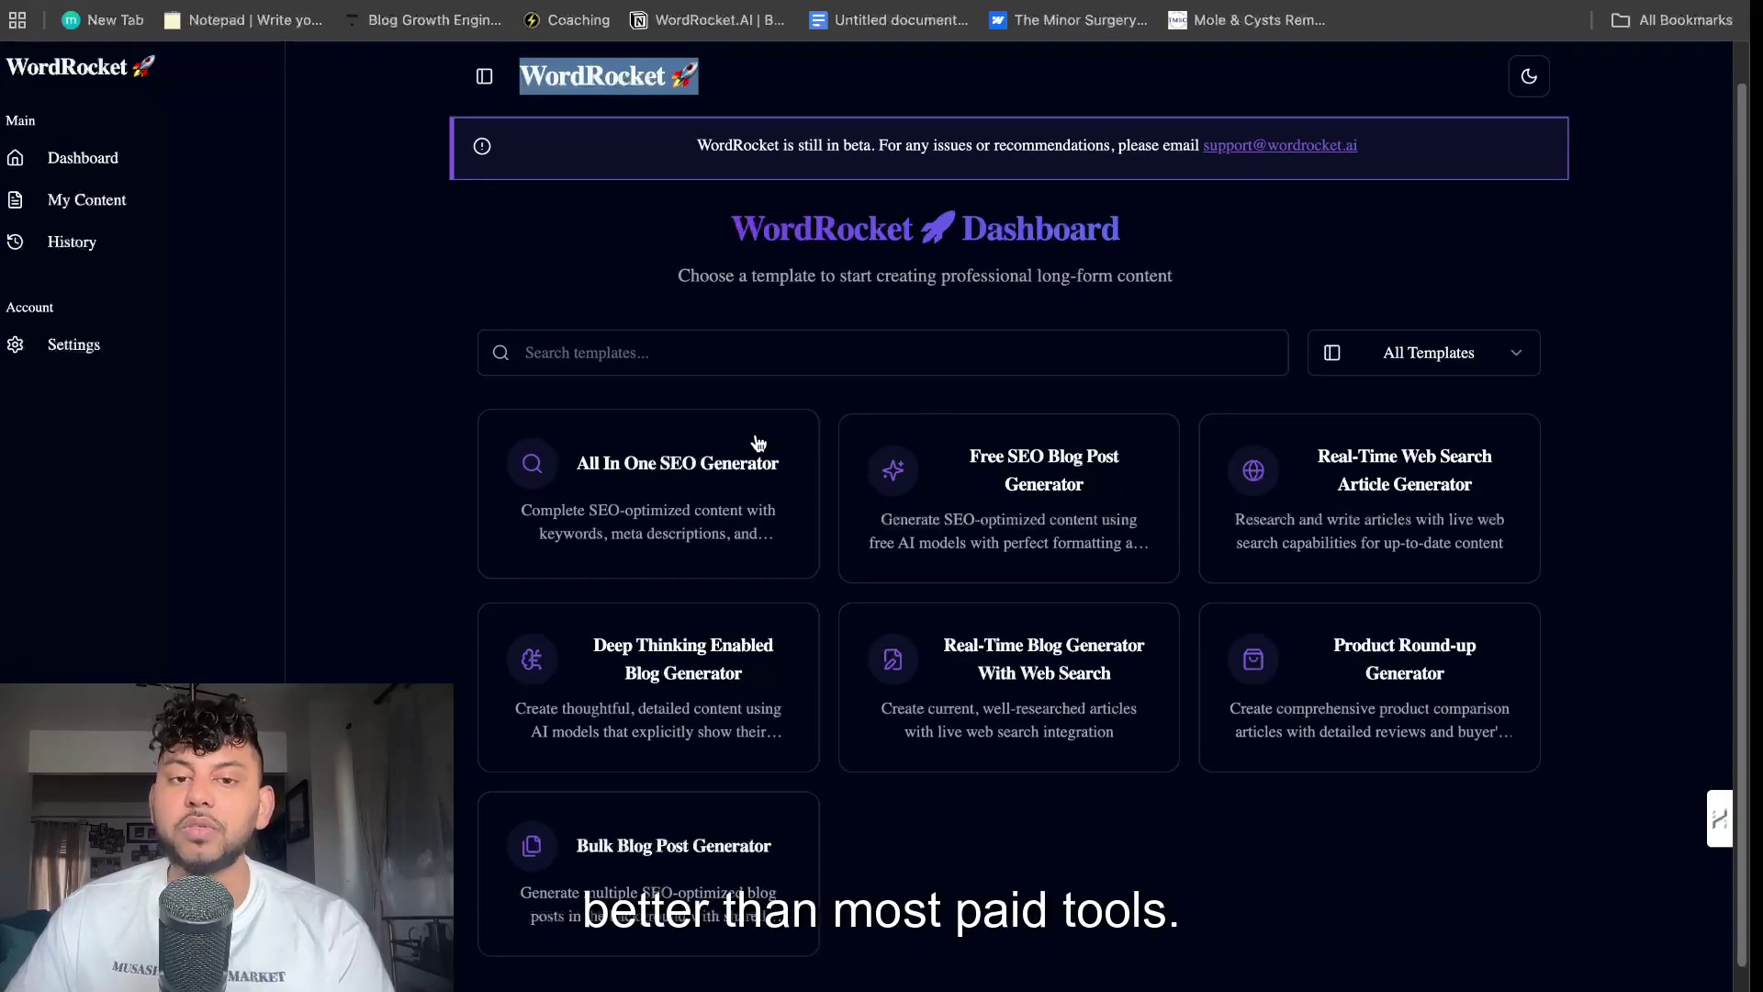
scroll(806, 443, down, 1)
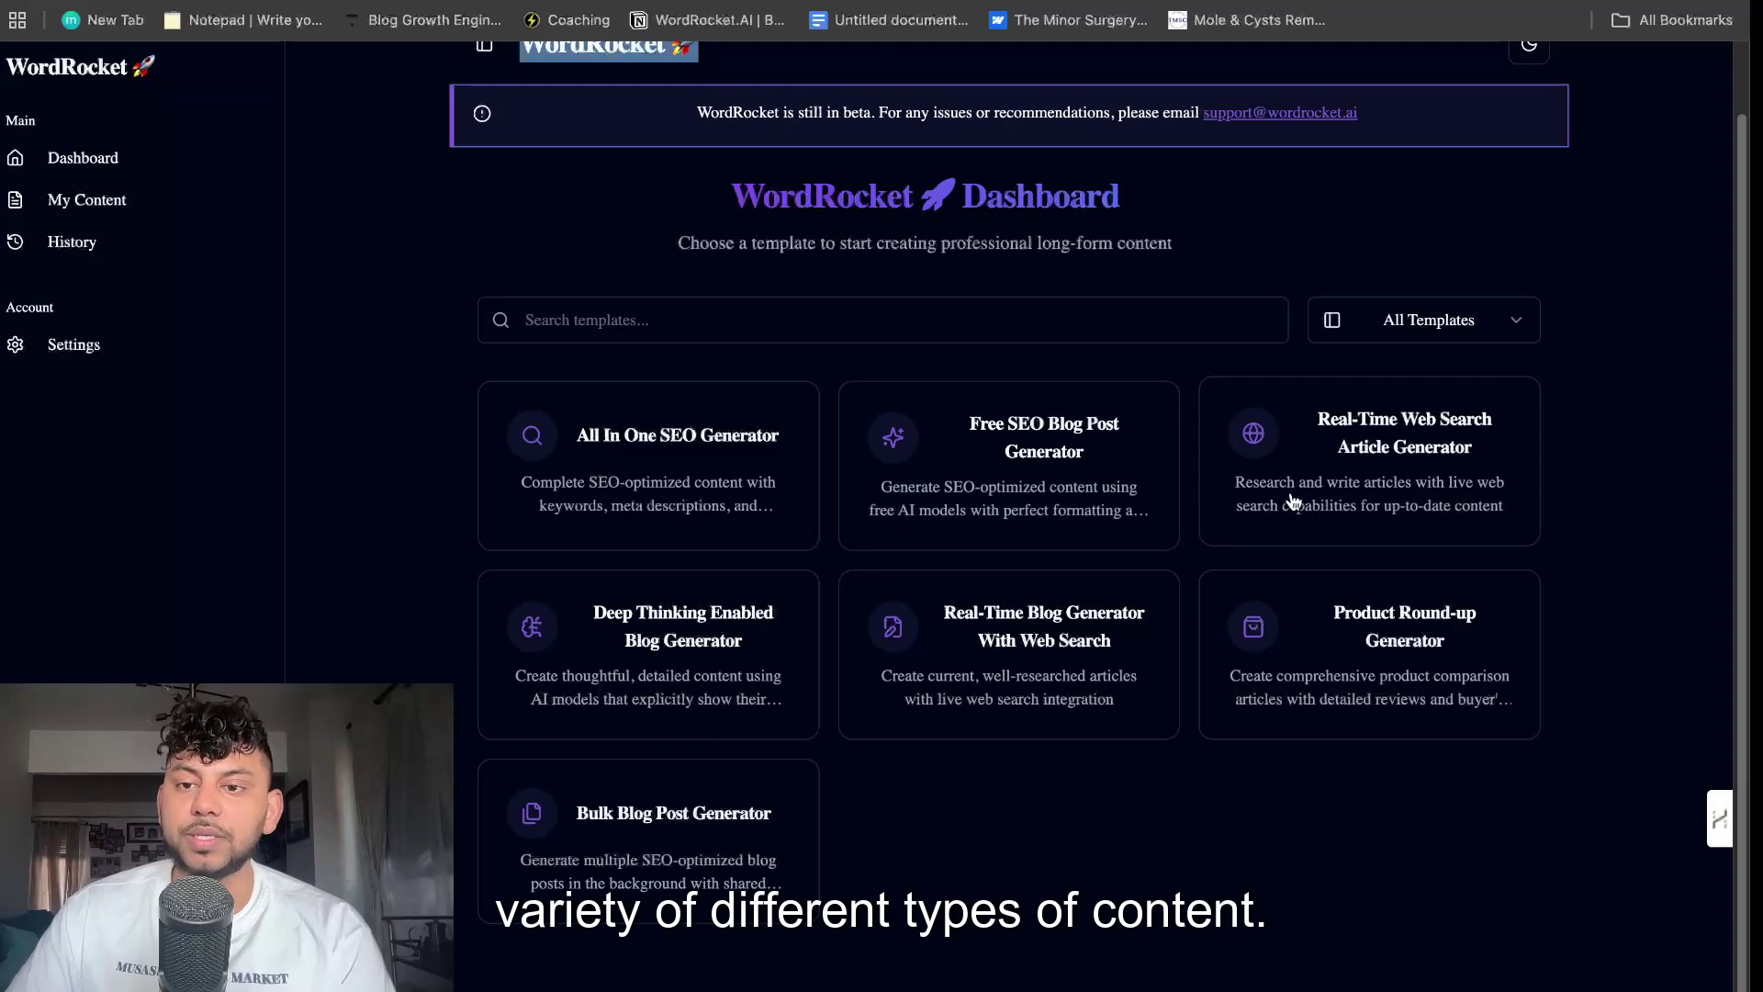
click(1422, 447)
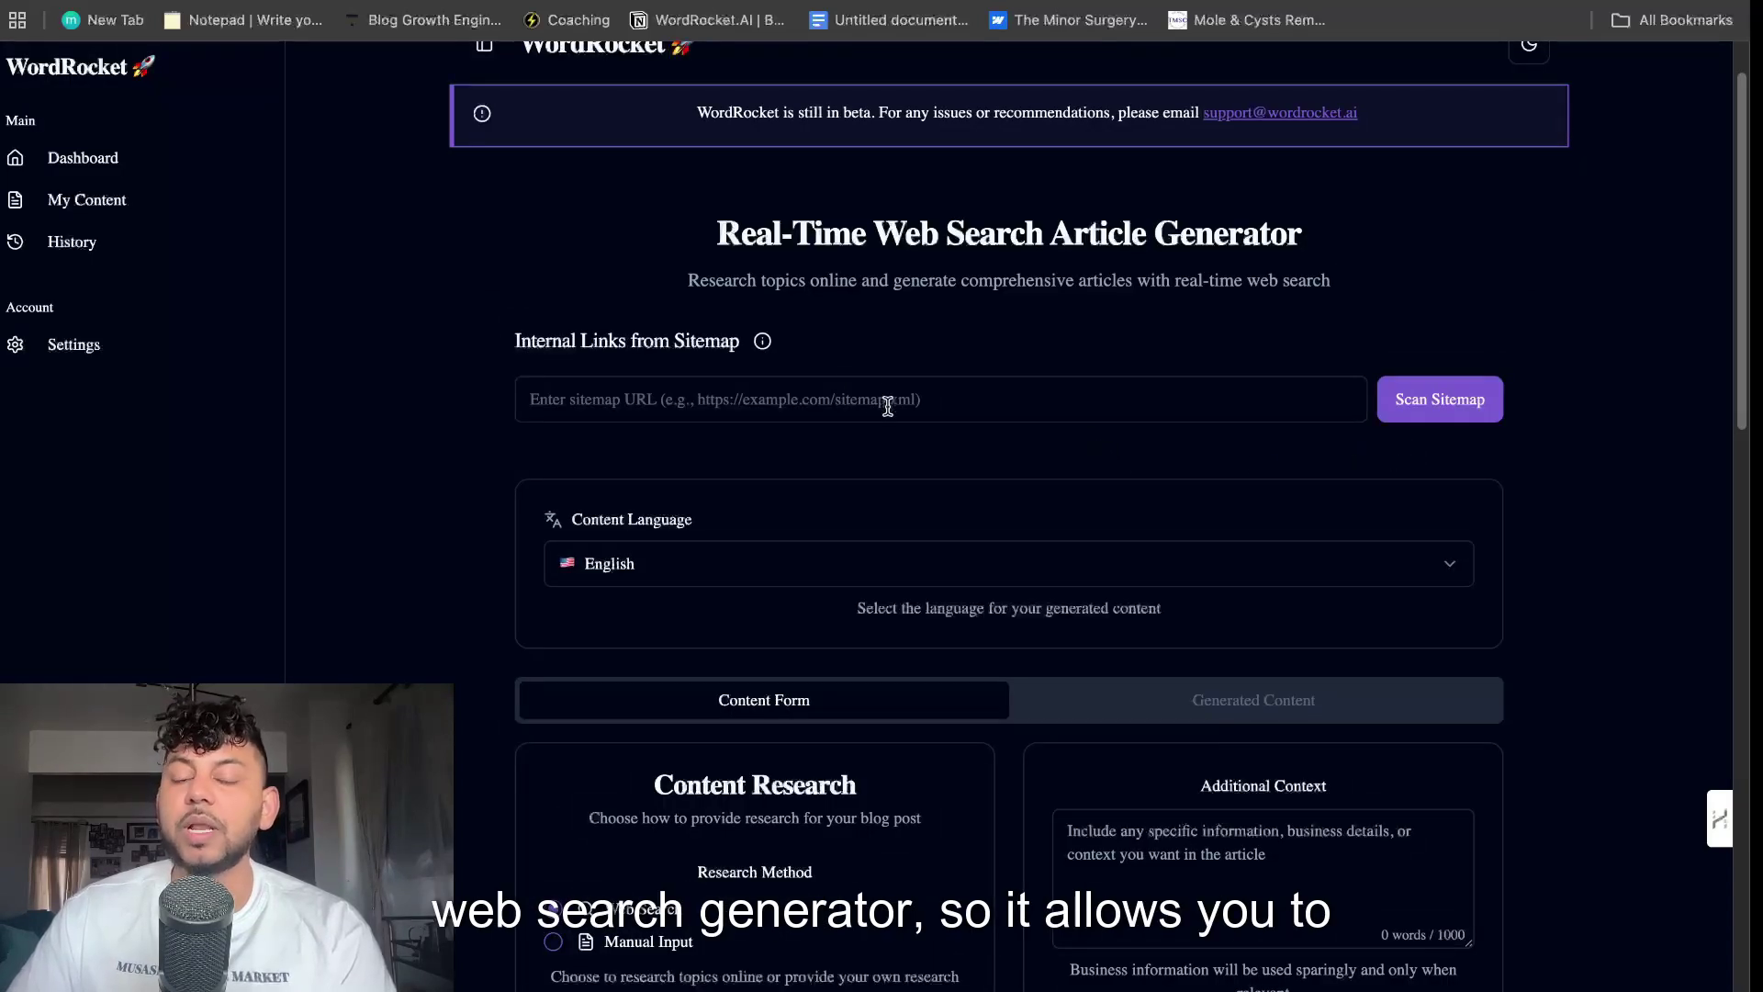
scroll(744, 607, down, 3)
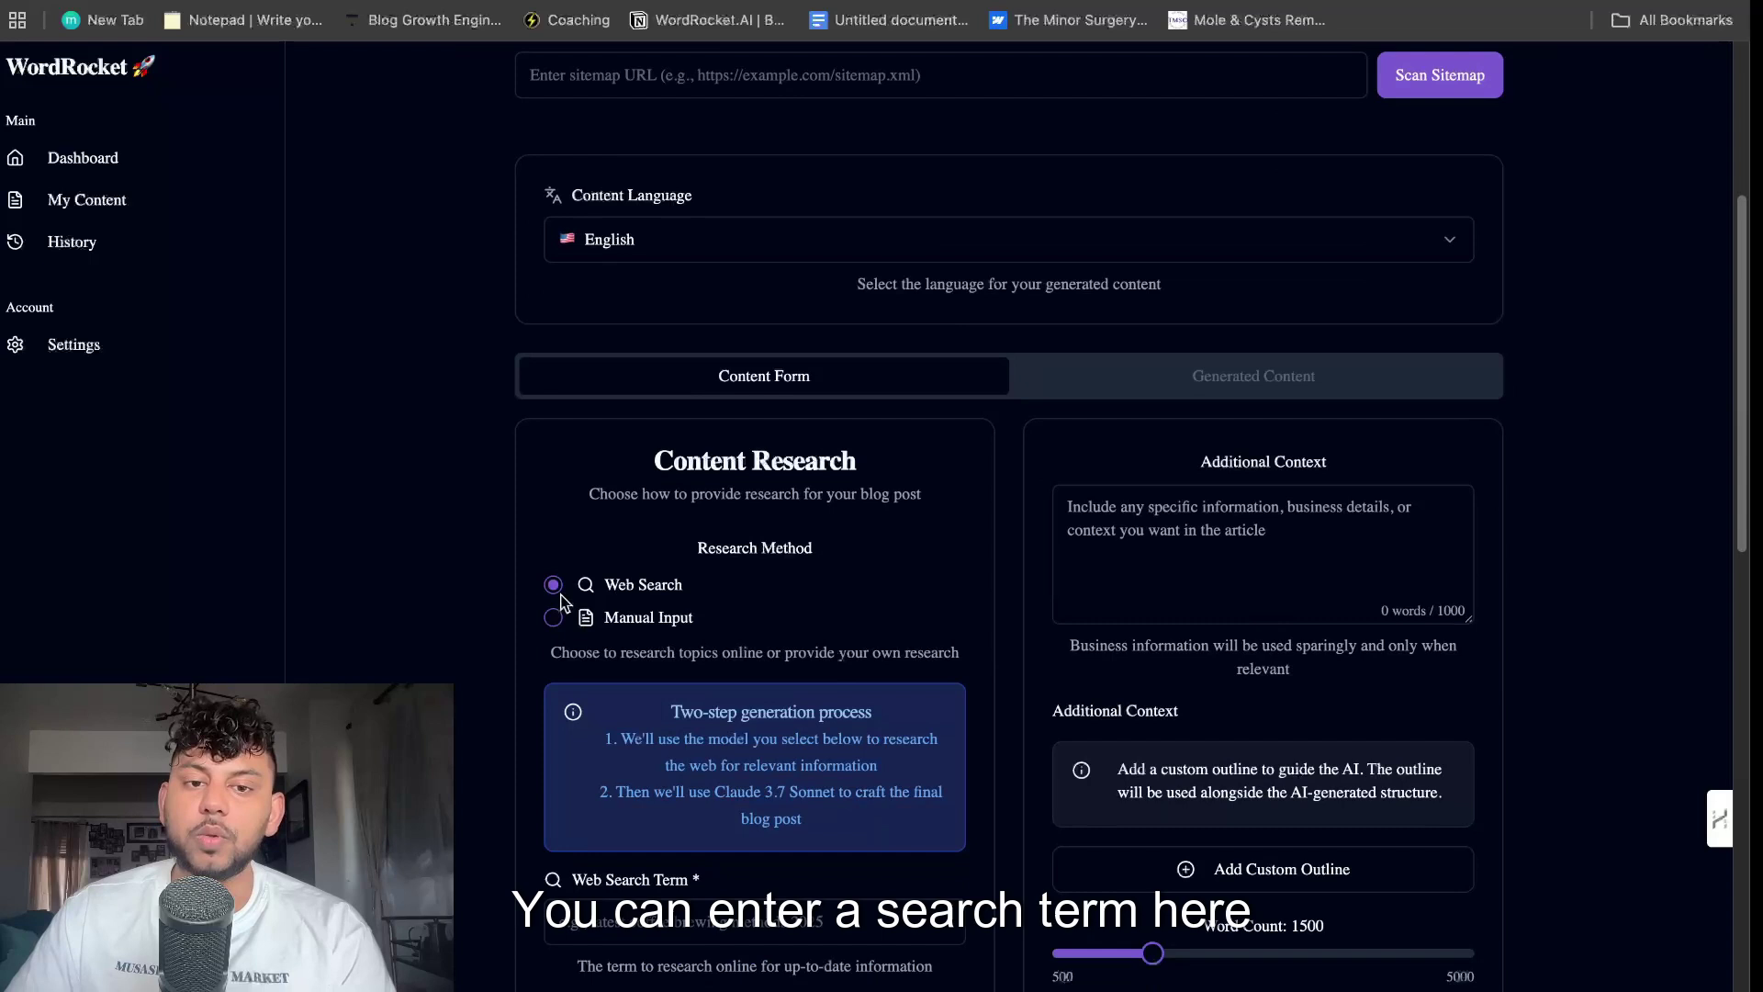
scroll(709, 648, down, 3)
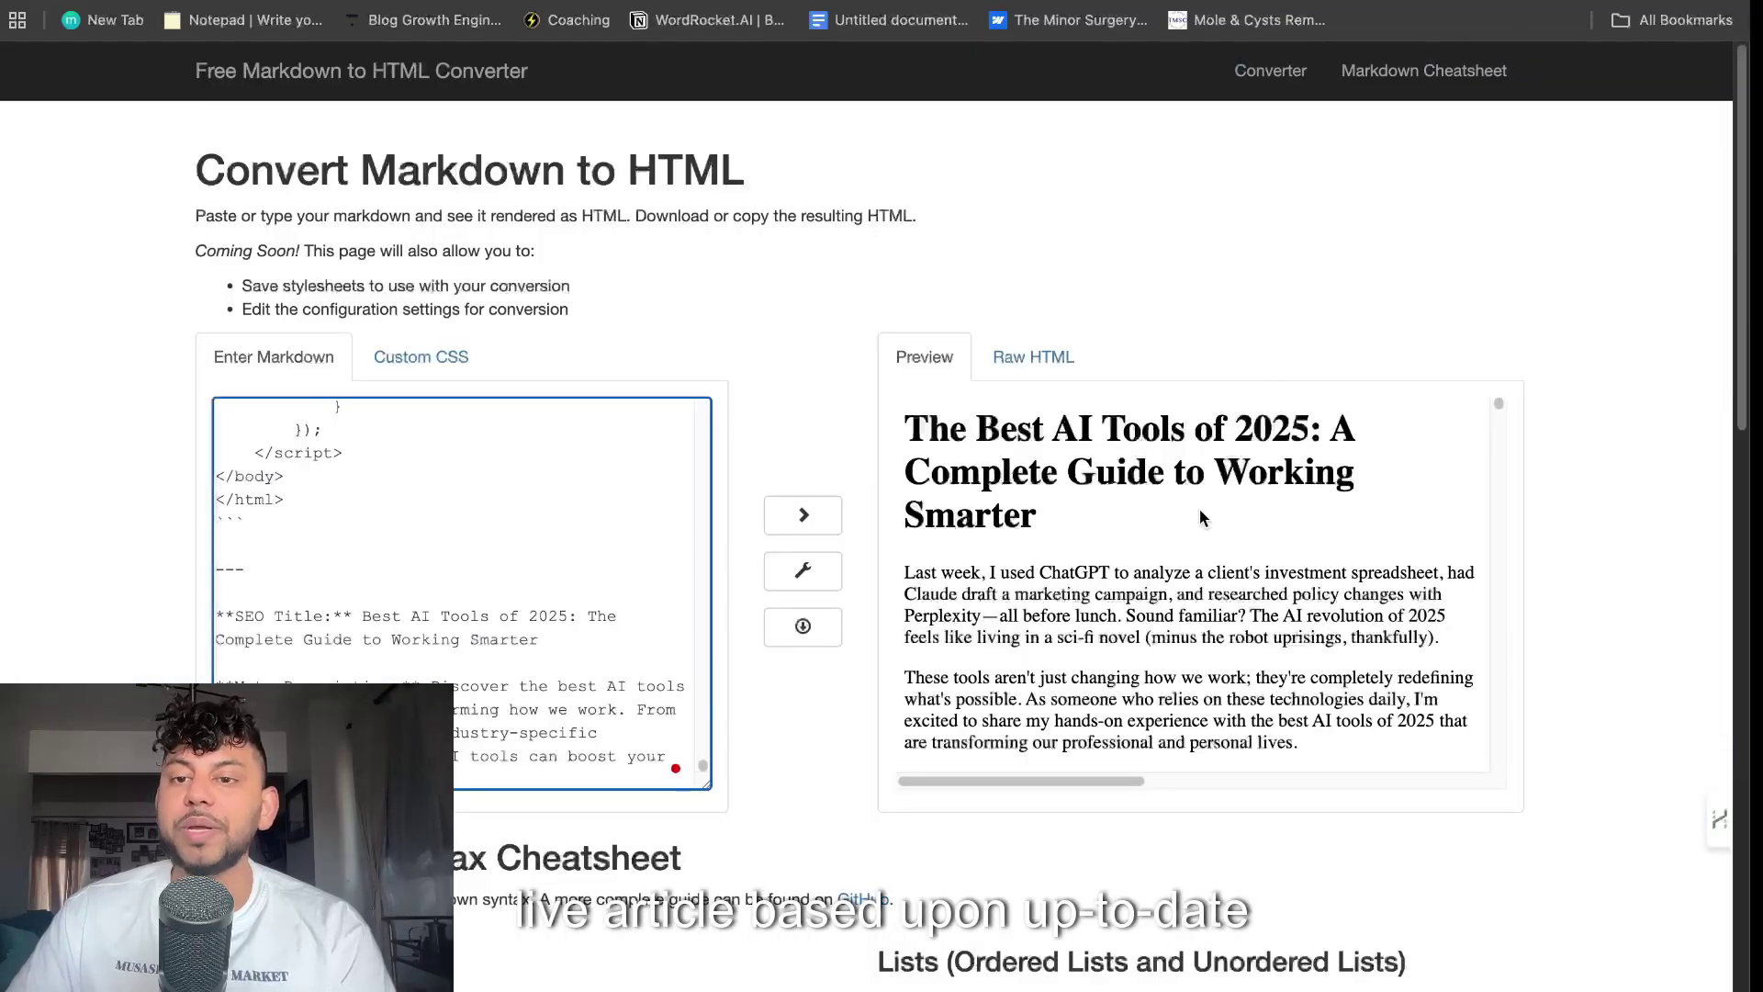
scroll(1109, 464, down, 1)
drag(1328, 424, 987, 438)
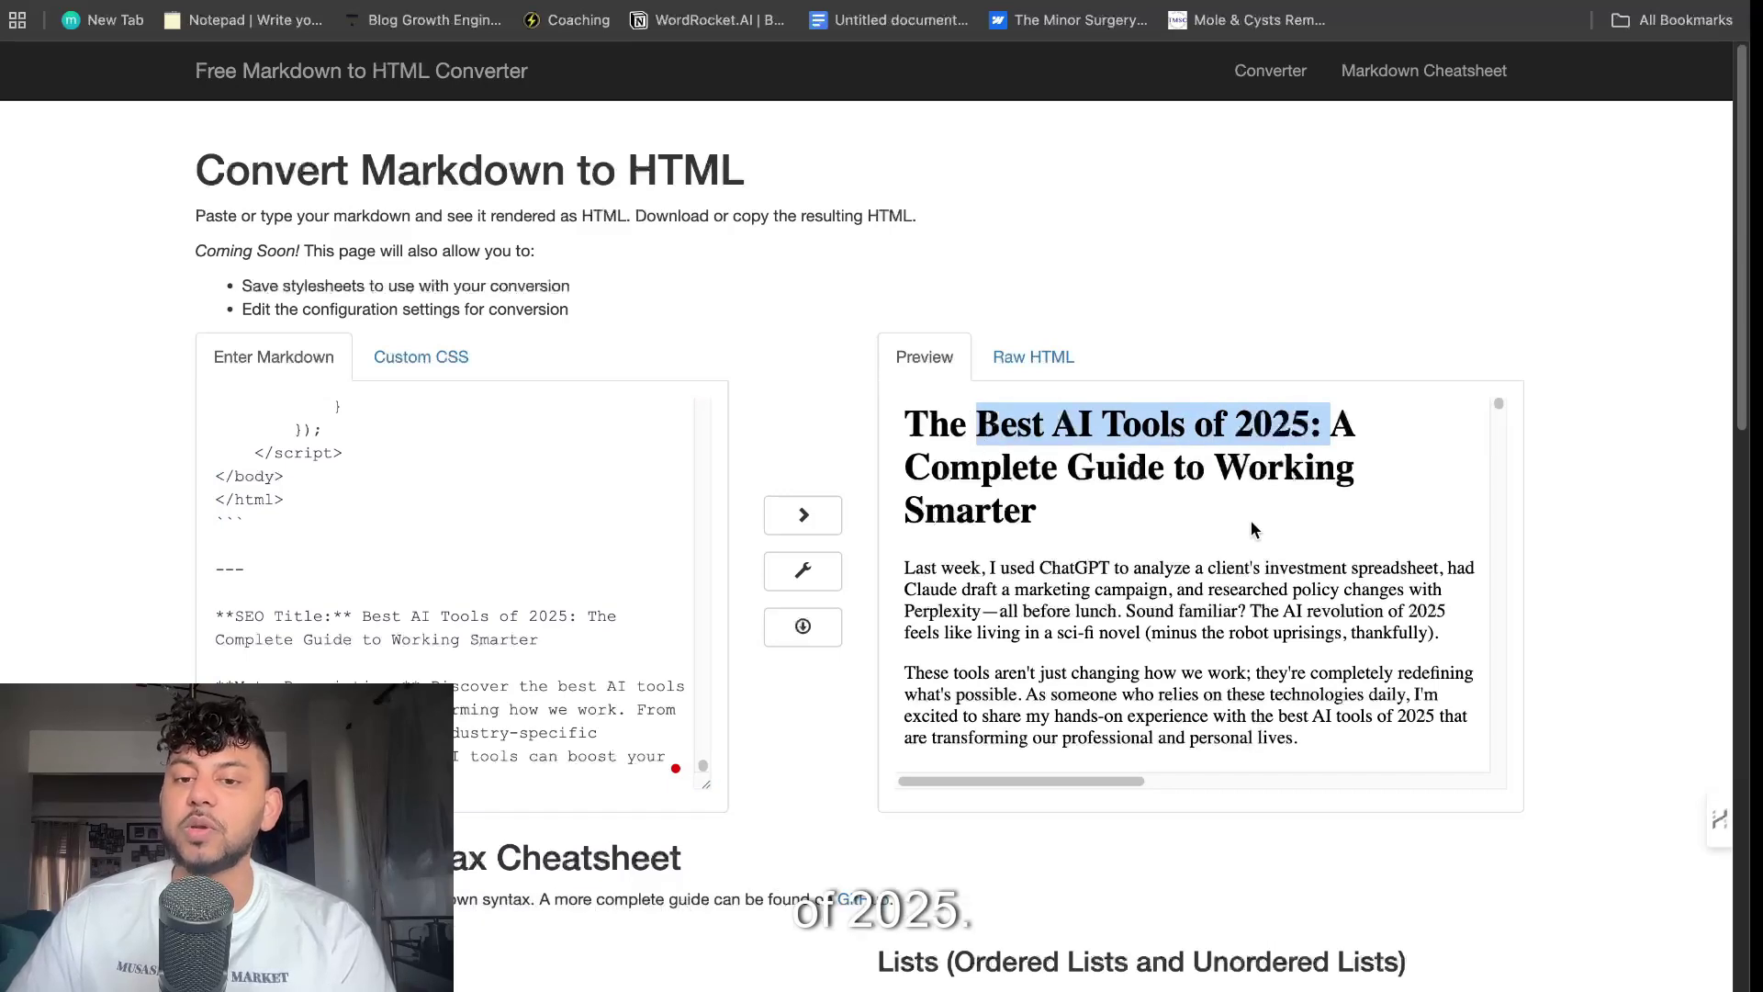
scroll(1251, 519, down, 10)
scroll(1252, 523, down, 1)
scroll(1193, 519, down, 5)
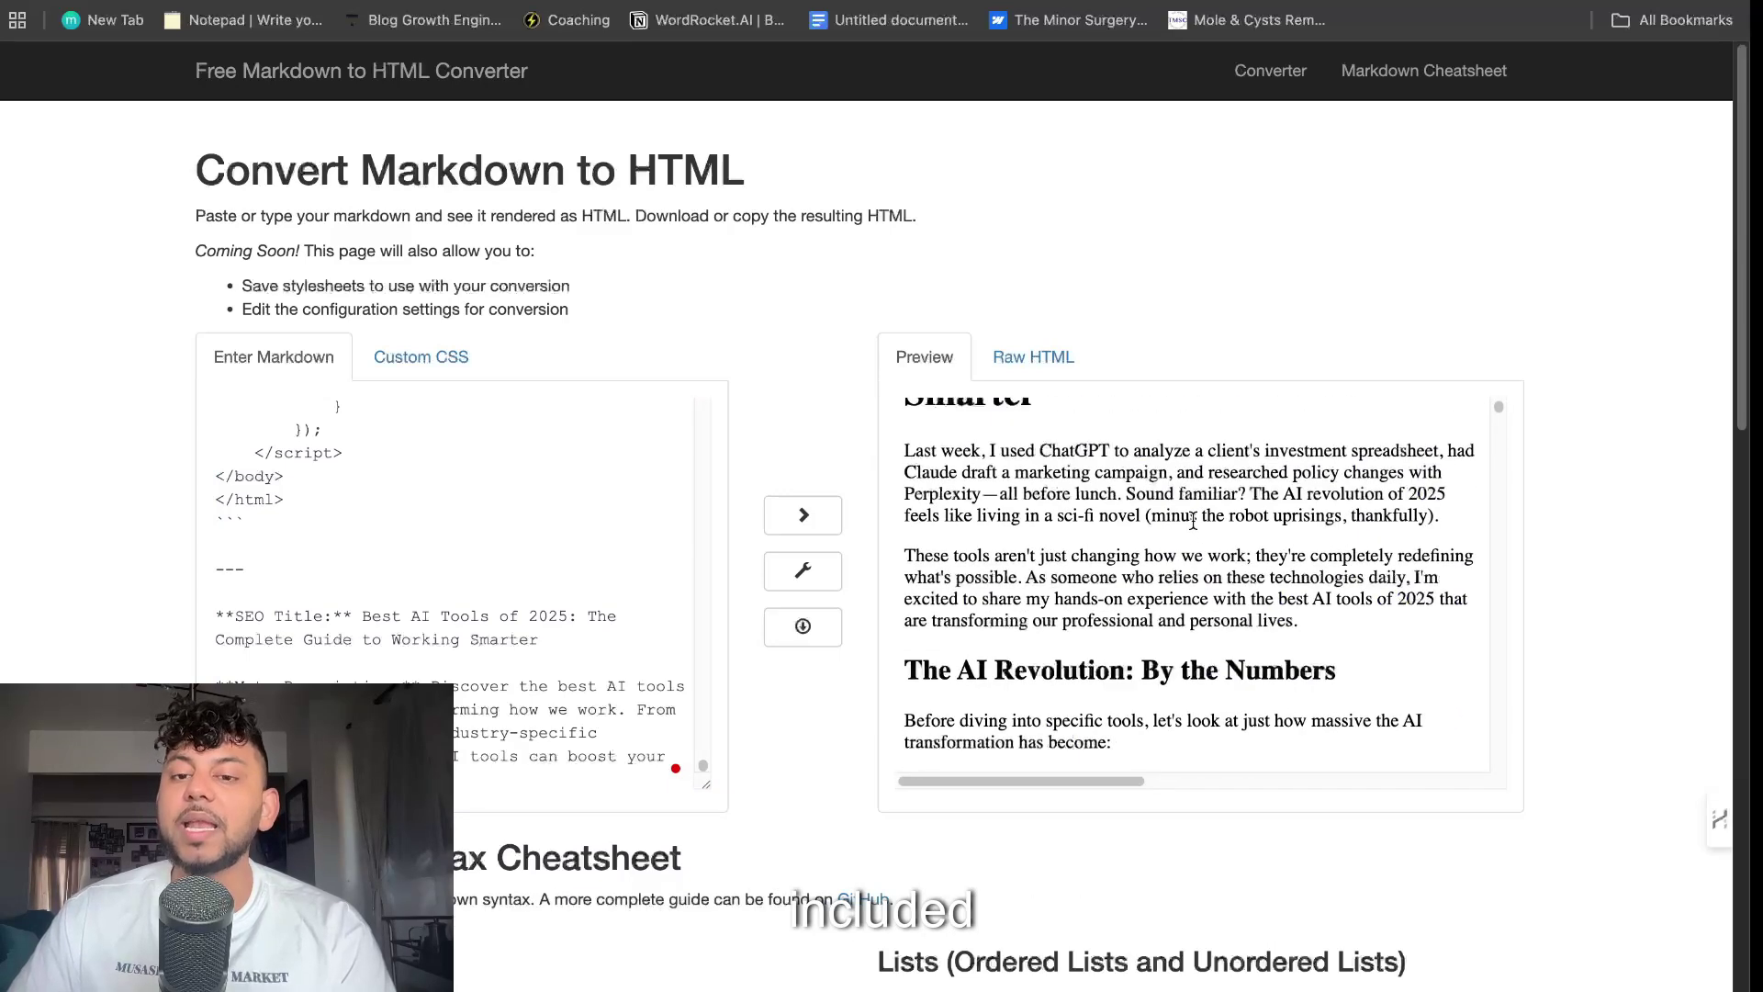
scroll(1195, 524, down, 5)
scroll(1199, 524, down, 5)
scroll(1198, 530, down, 5)
scroll(1198, 529, up, 10)
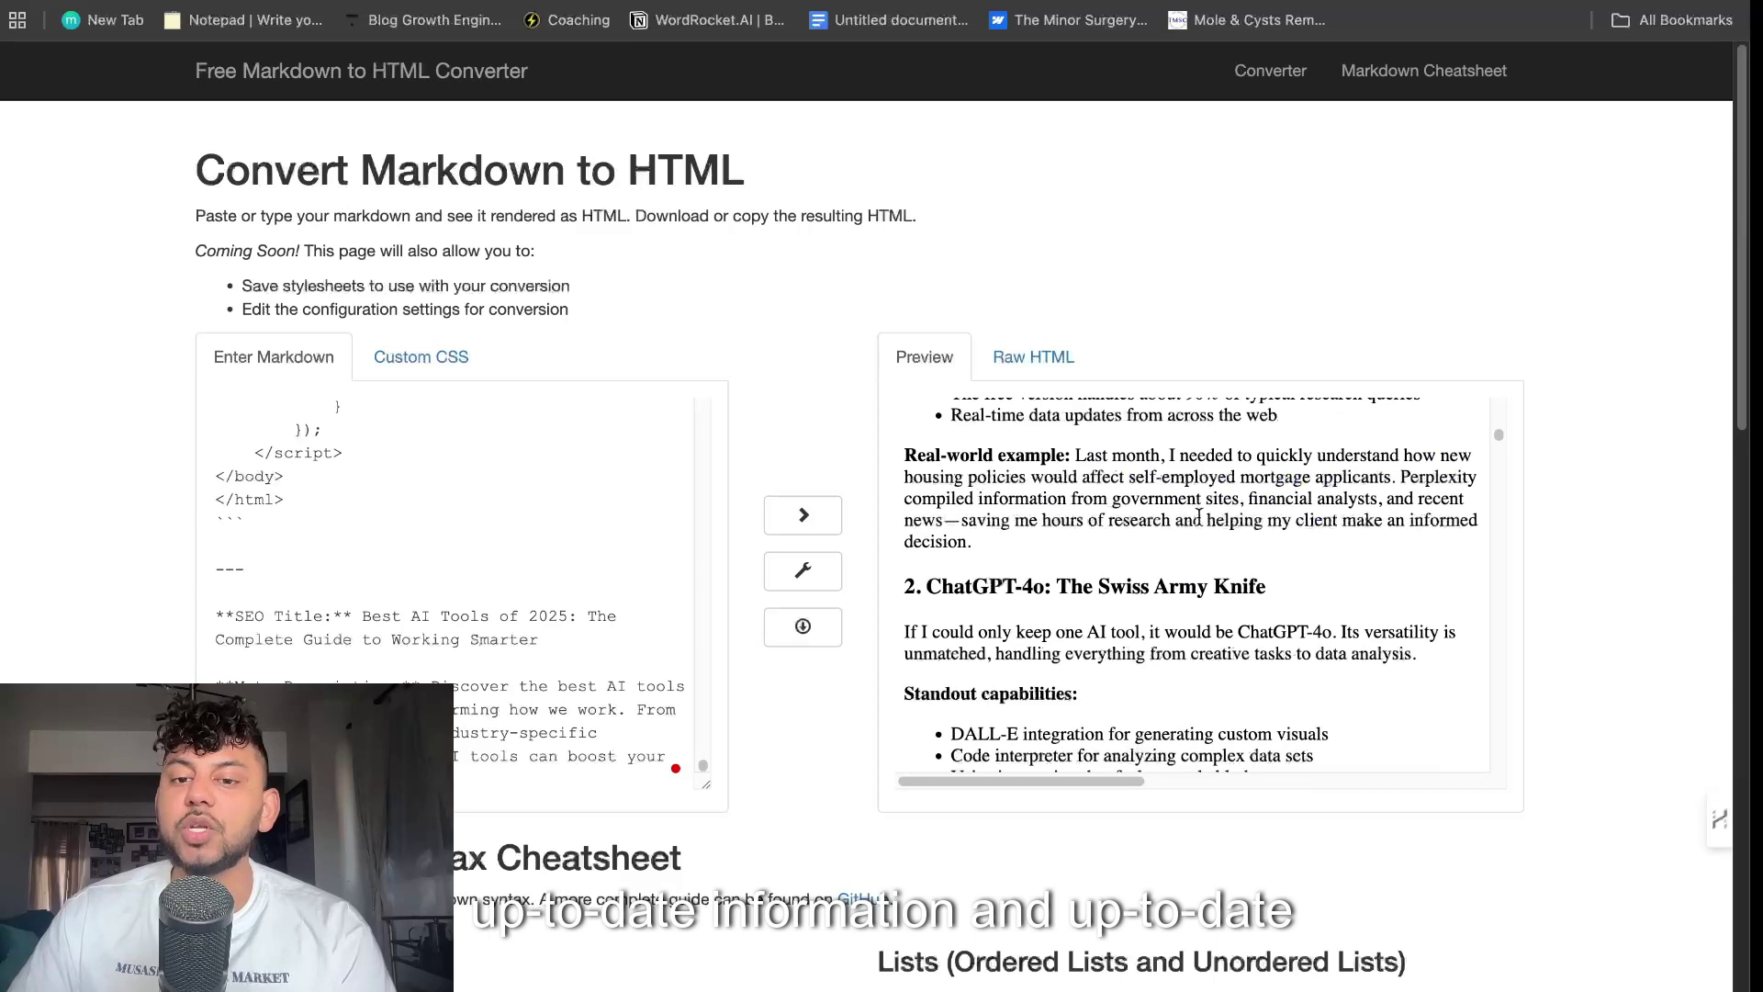
scroll(1199, 524, up, 5)
scroll(1201, 518, down, 5)
scroll(1200, 516, down, 5)
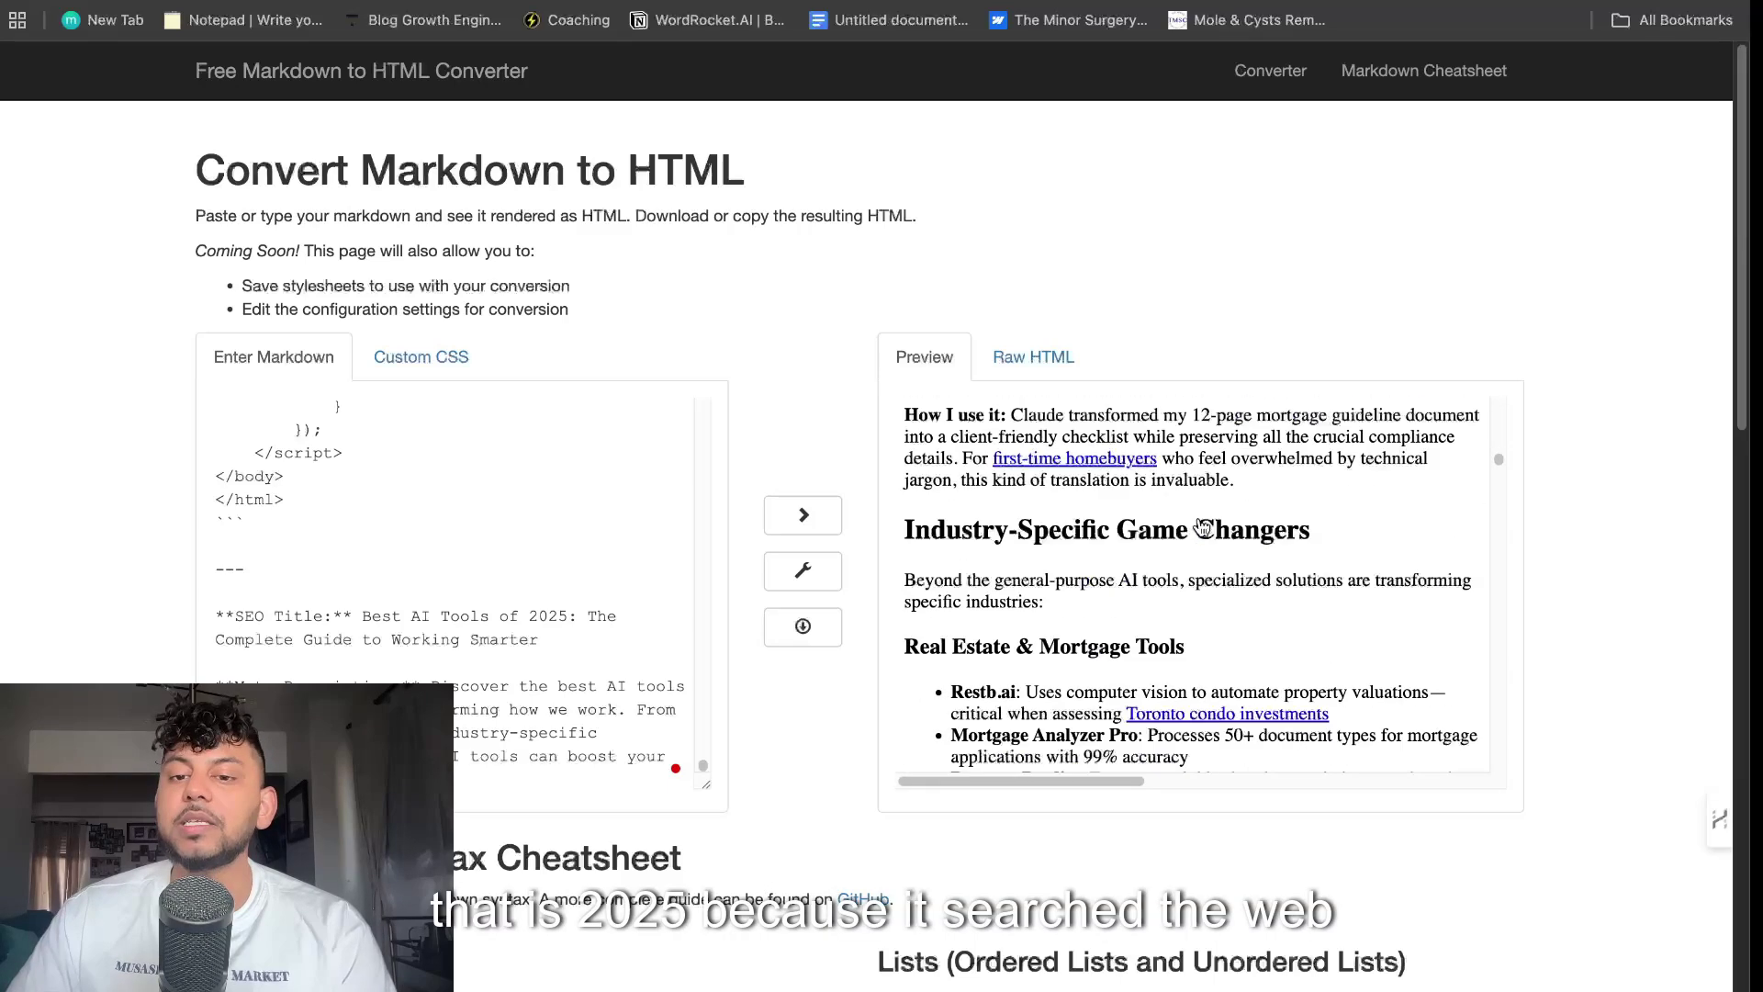
scroll(1202, 519, down, 5)
scroll(1203, 518, down, 5)
scroll(1204, 520, down, 5)
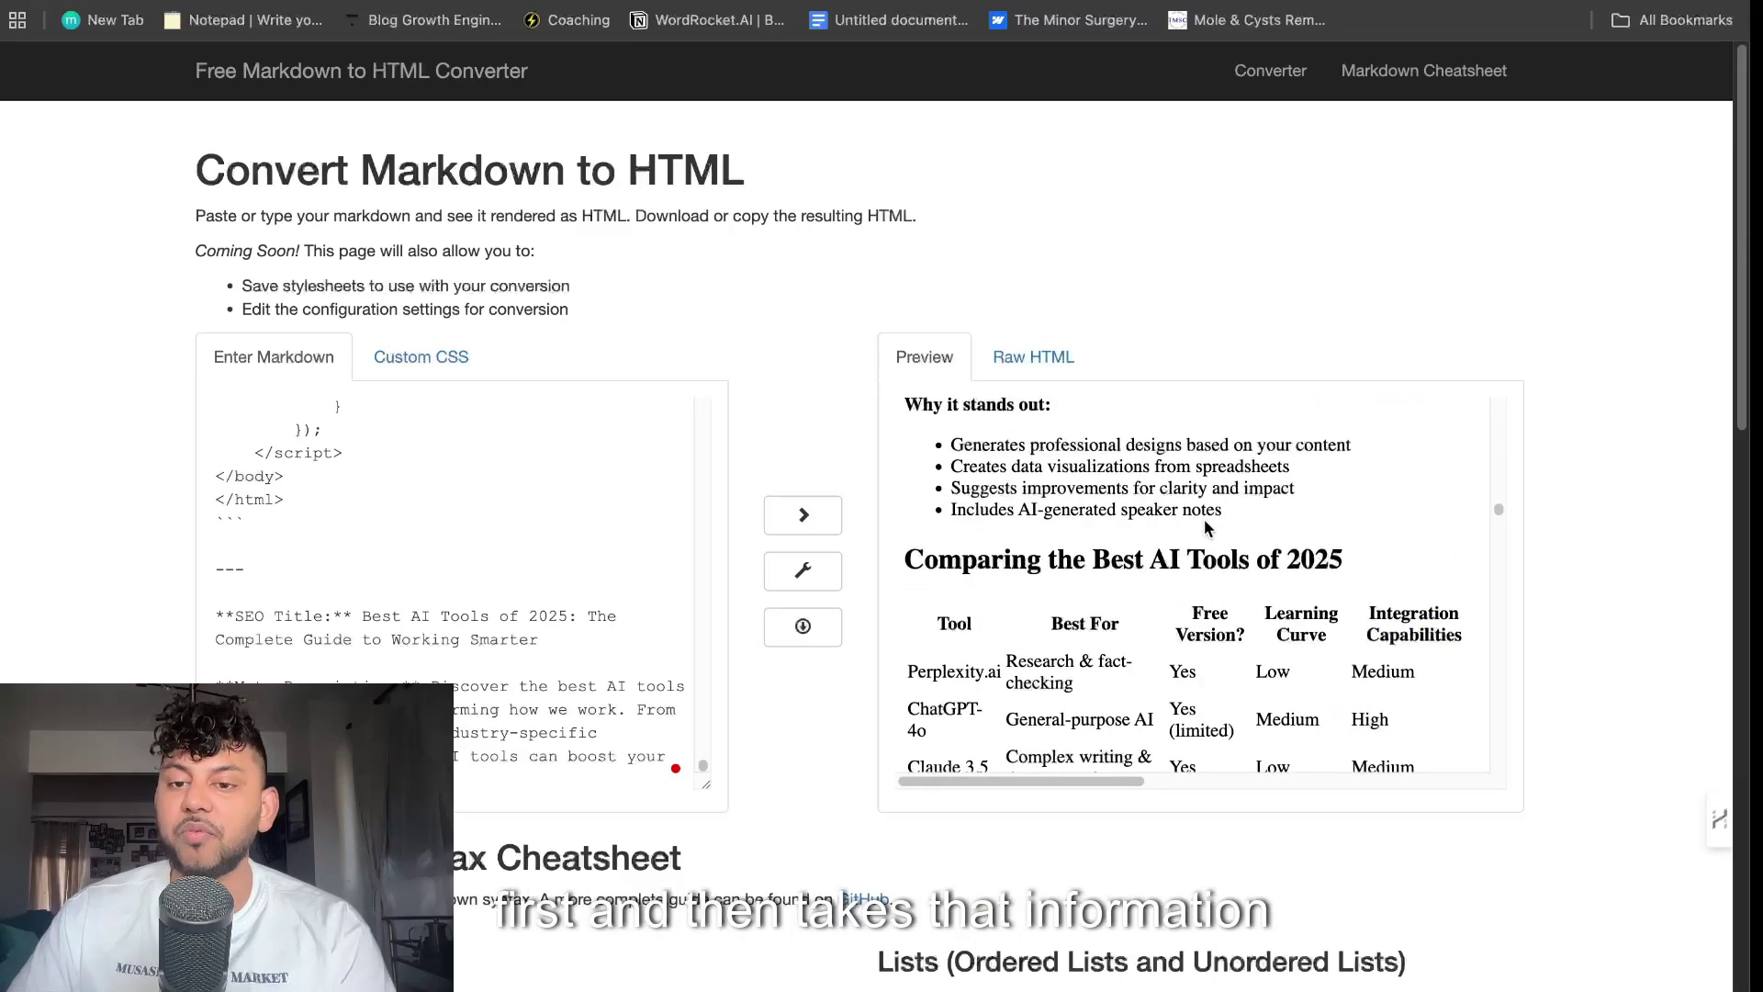
scroll(1204, 519, down, 2)
scroll(1172, 524, down, 3)
scroll(1249, 566, down, 3)
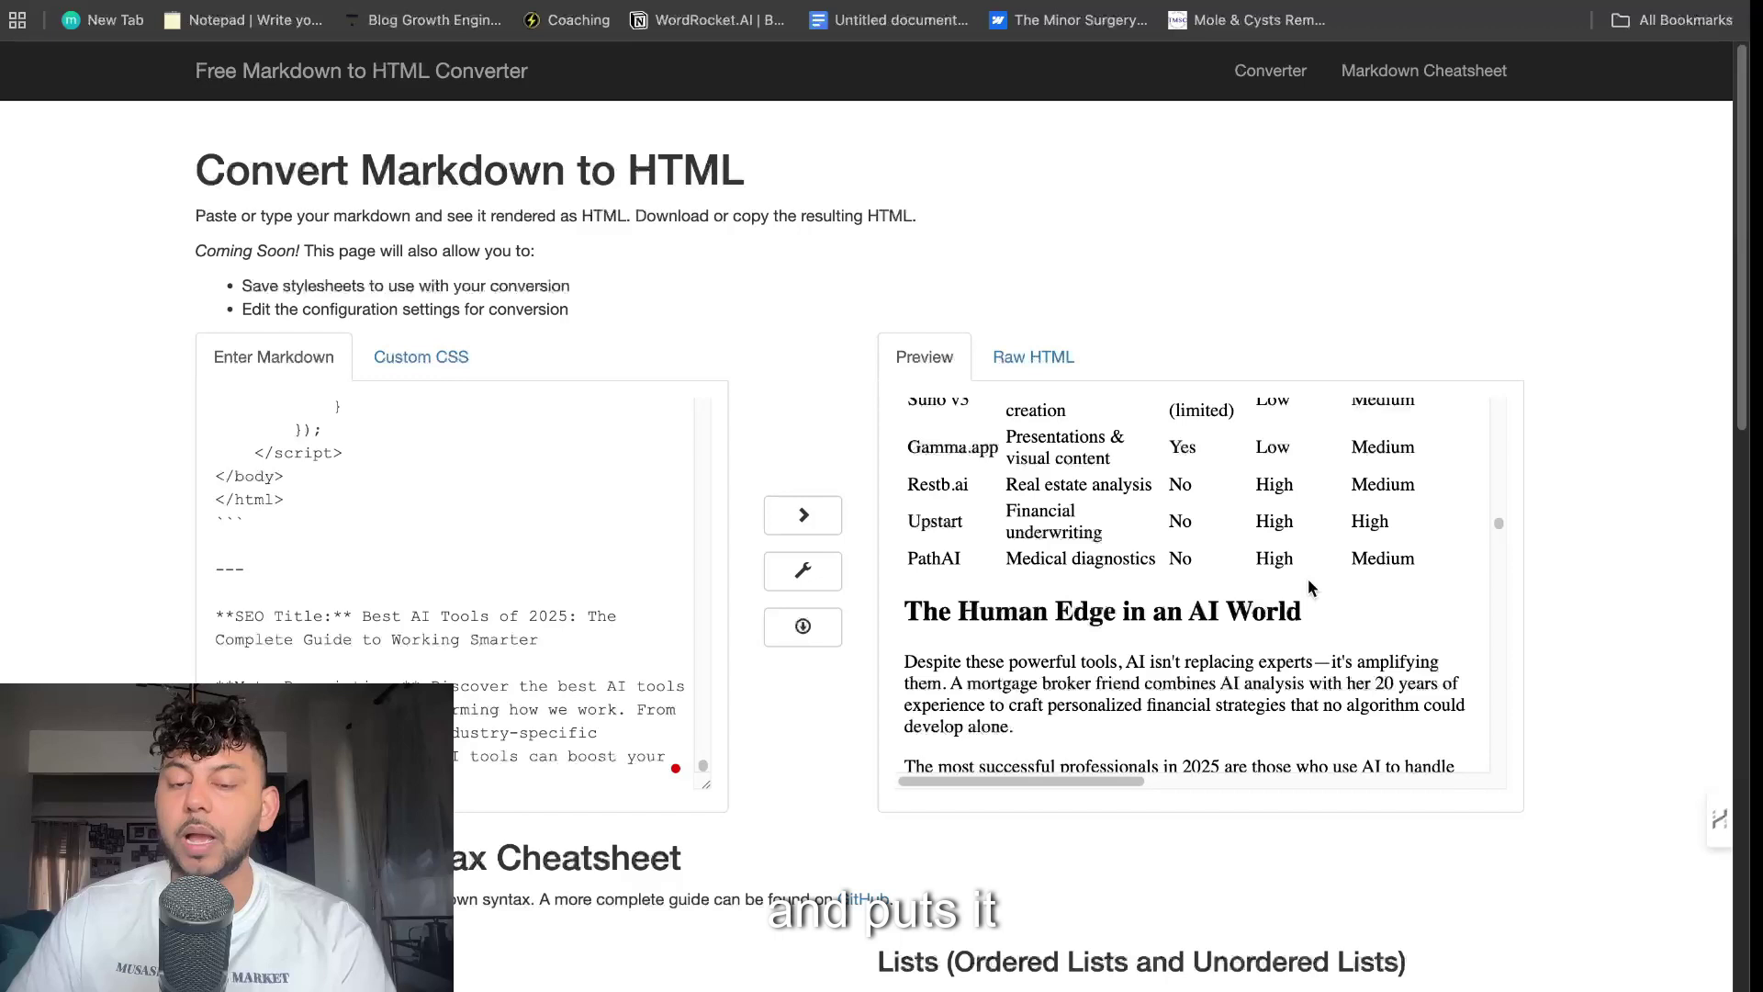
scroll(1308, 578, down, 3)
scroll(1307, 579, down, 3)
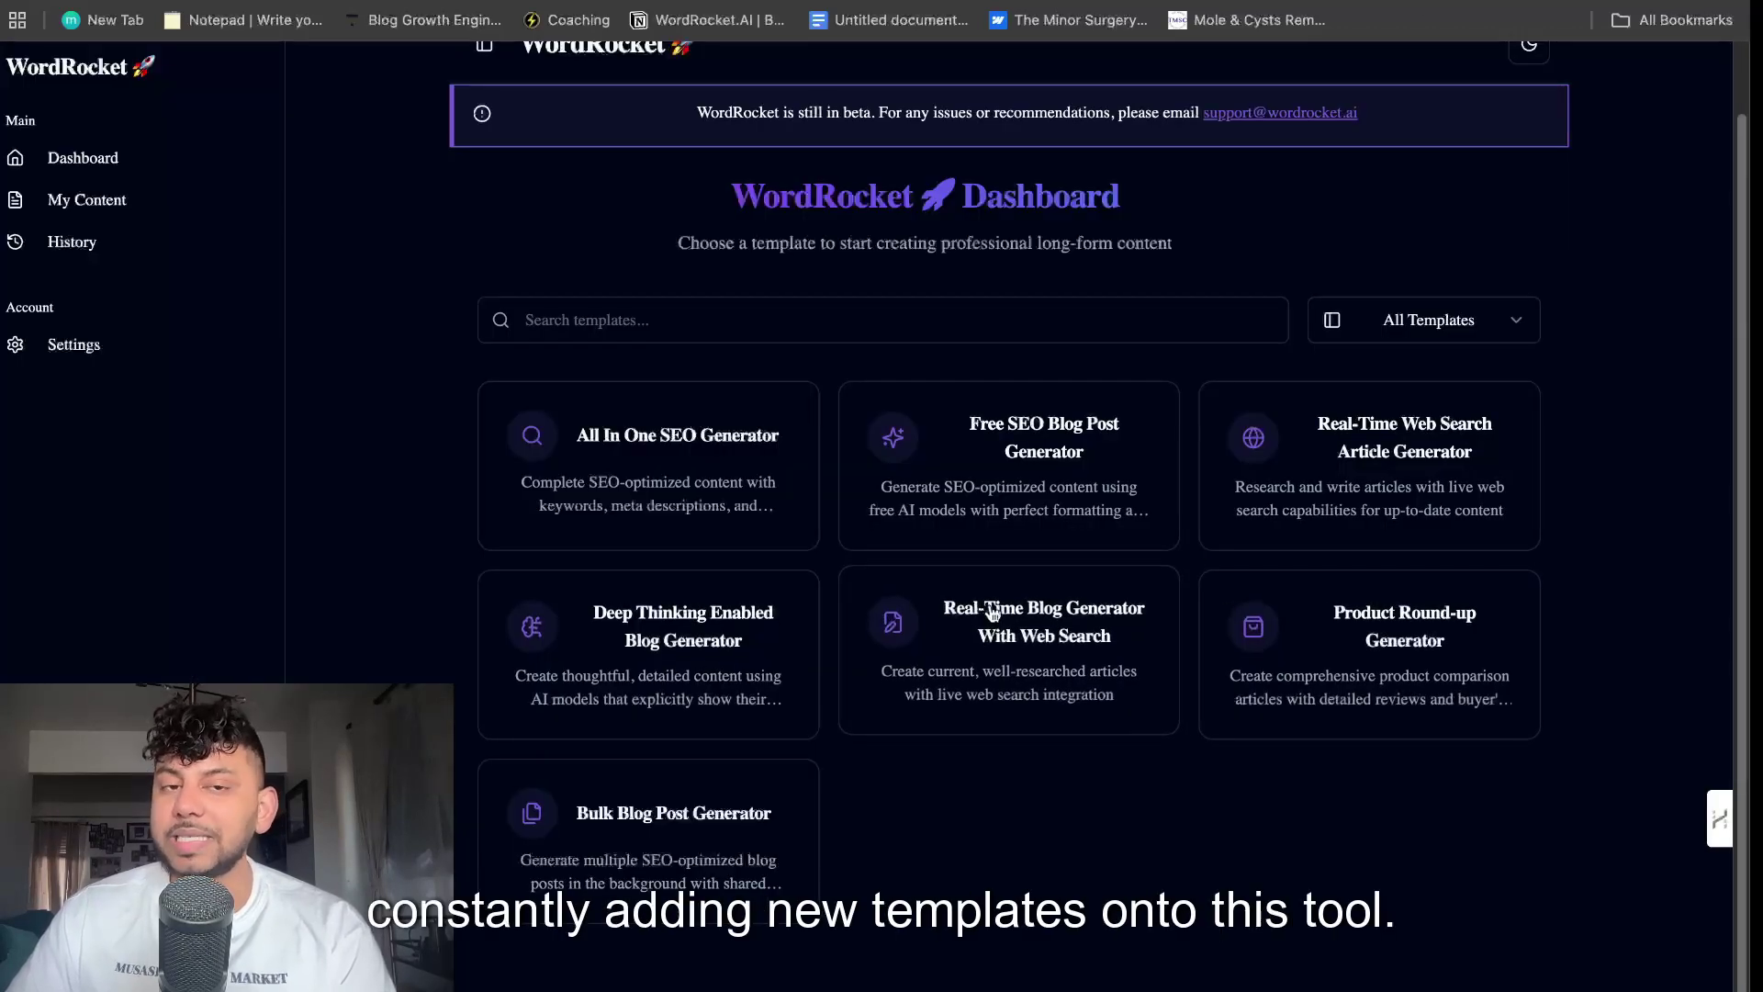
- Launch the Product Round-up Article Generator and set its input mode to Web Search
click(1443, 627)
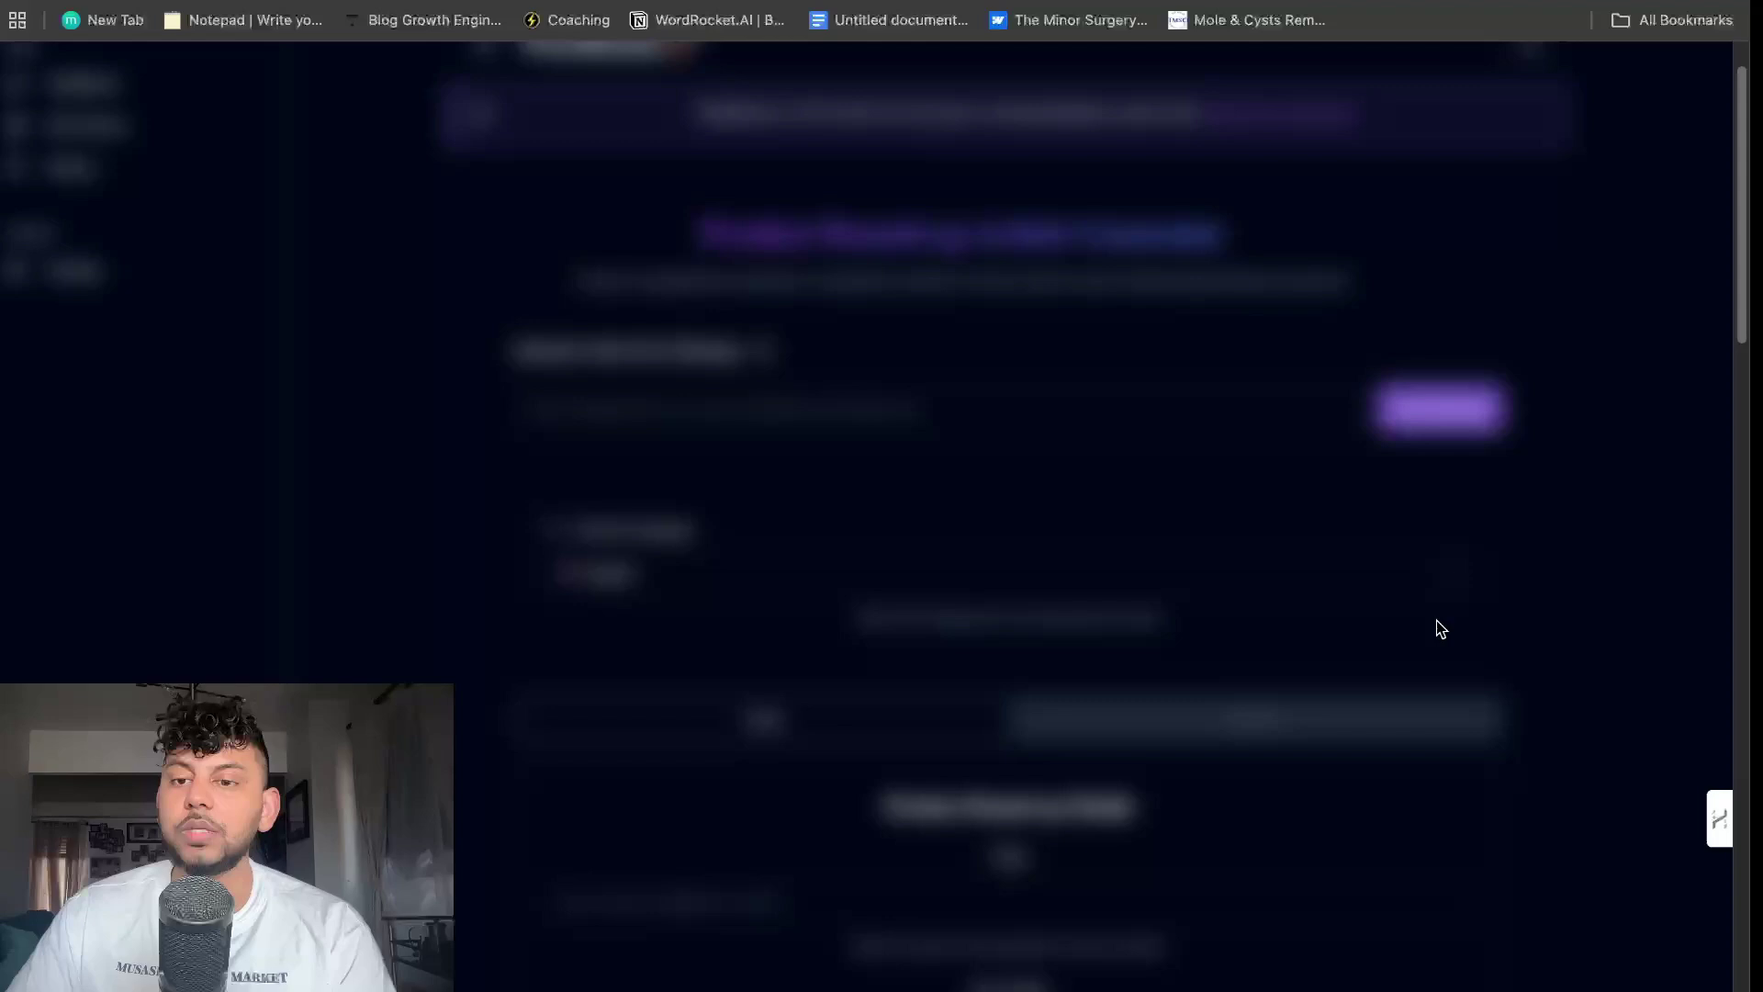
scroll(1139, 532, down, 3)
scroll(1138, 532, up, 1)
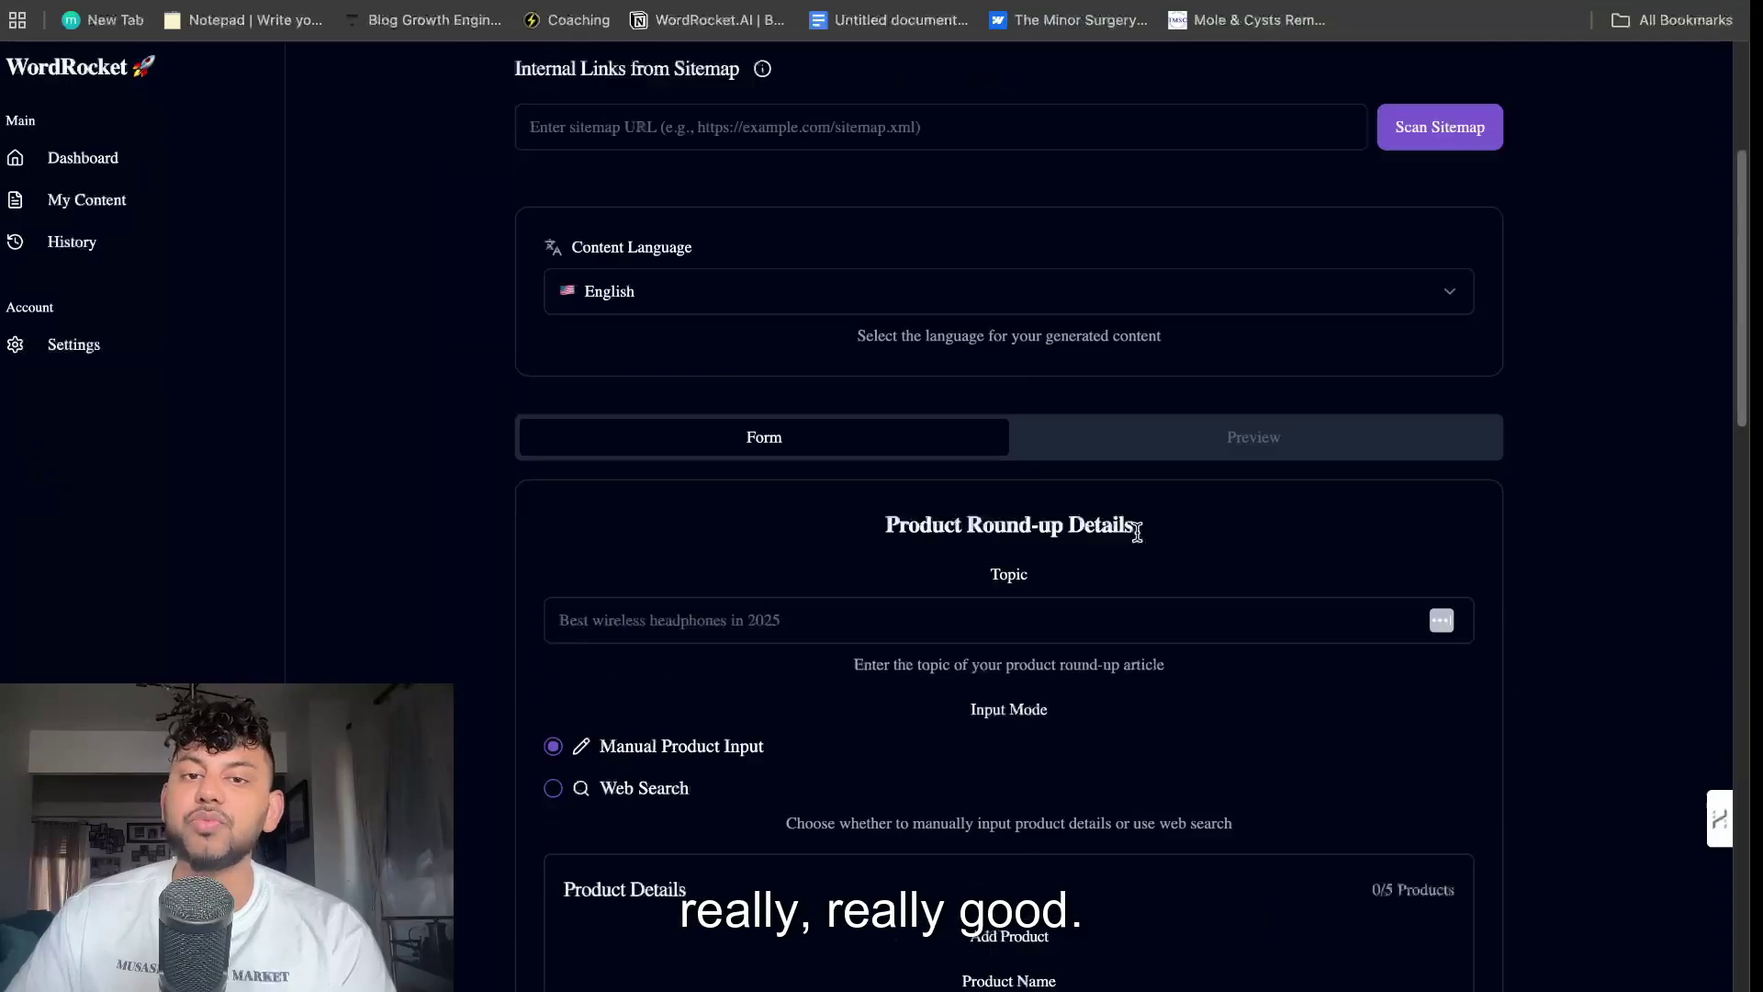
scroll(1137, 523, up, 3)
scroll(938, 440, down, 1)
scroll(956, 455, up, 2)
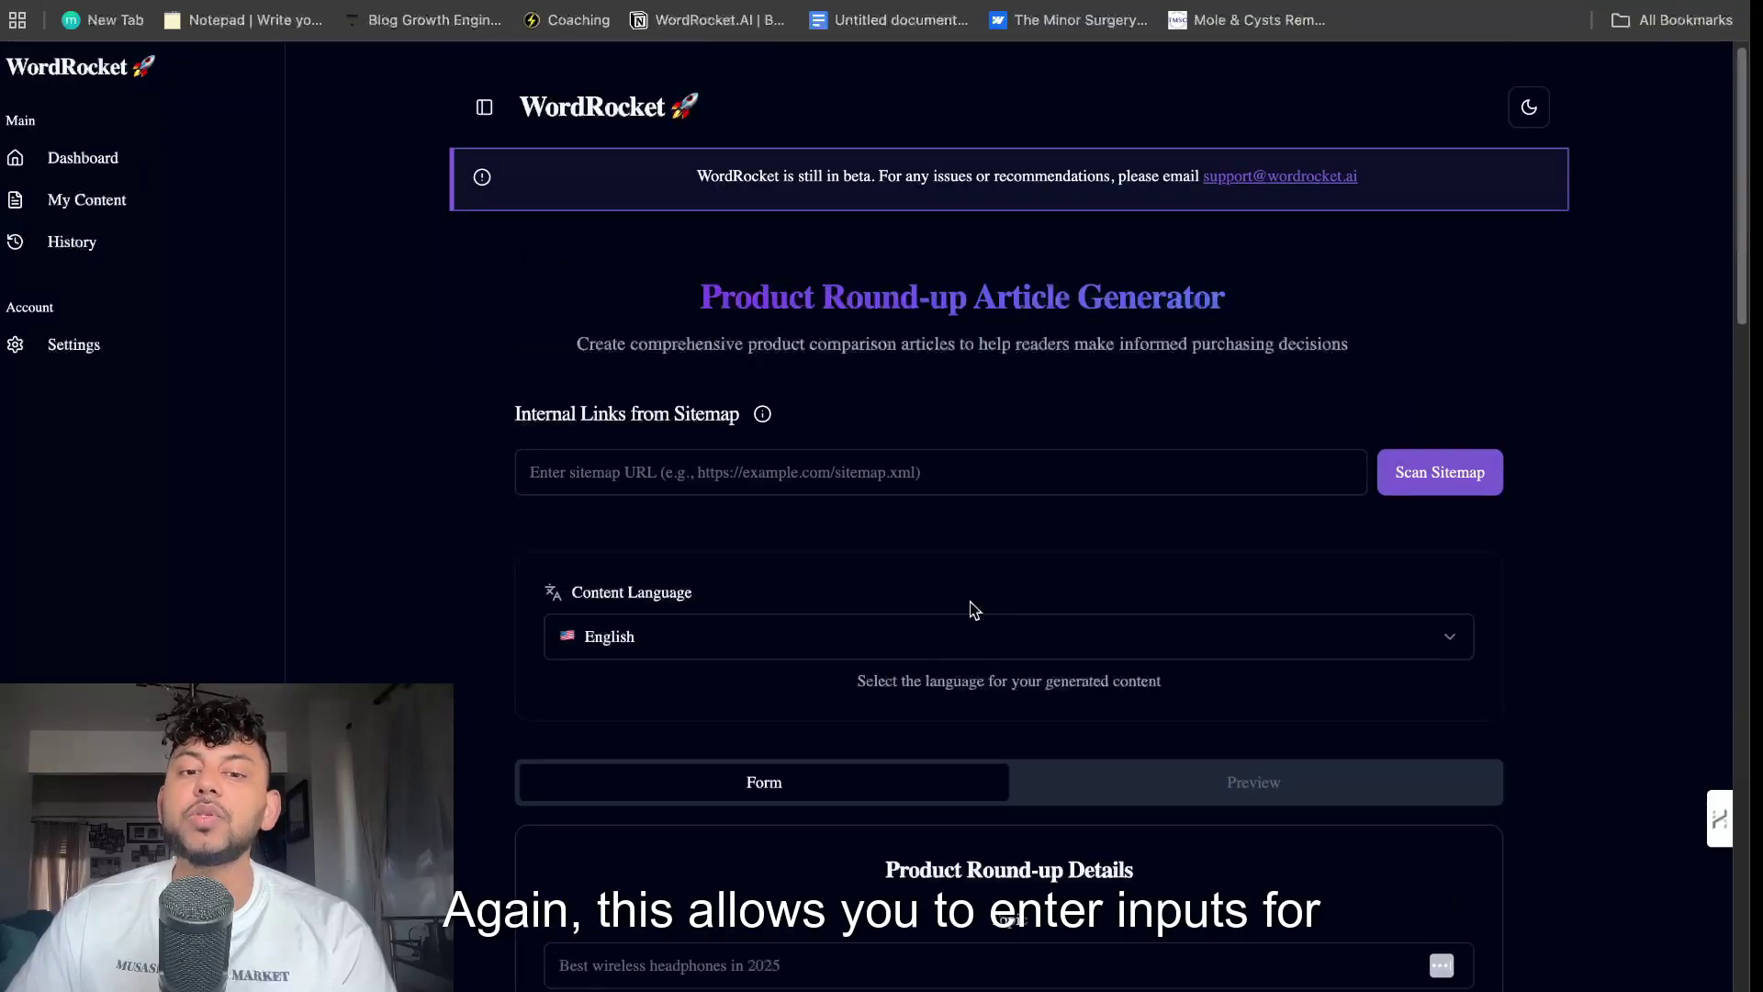
scroll(973, 610, down, 2)
scroll(866, 647, down, 2)
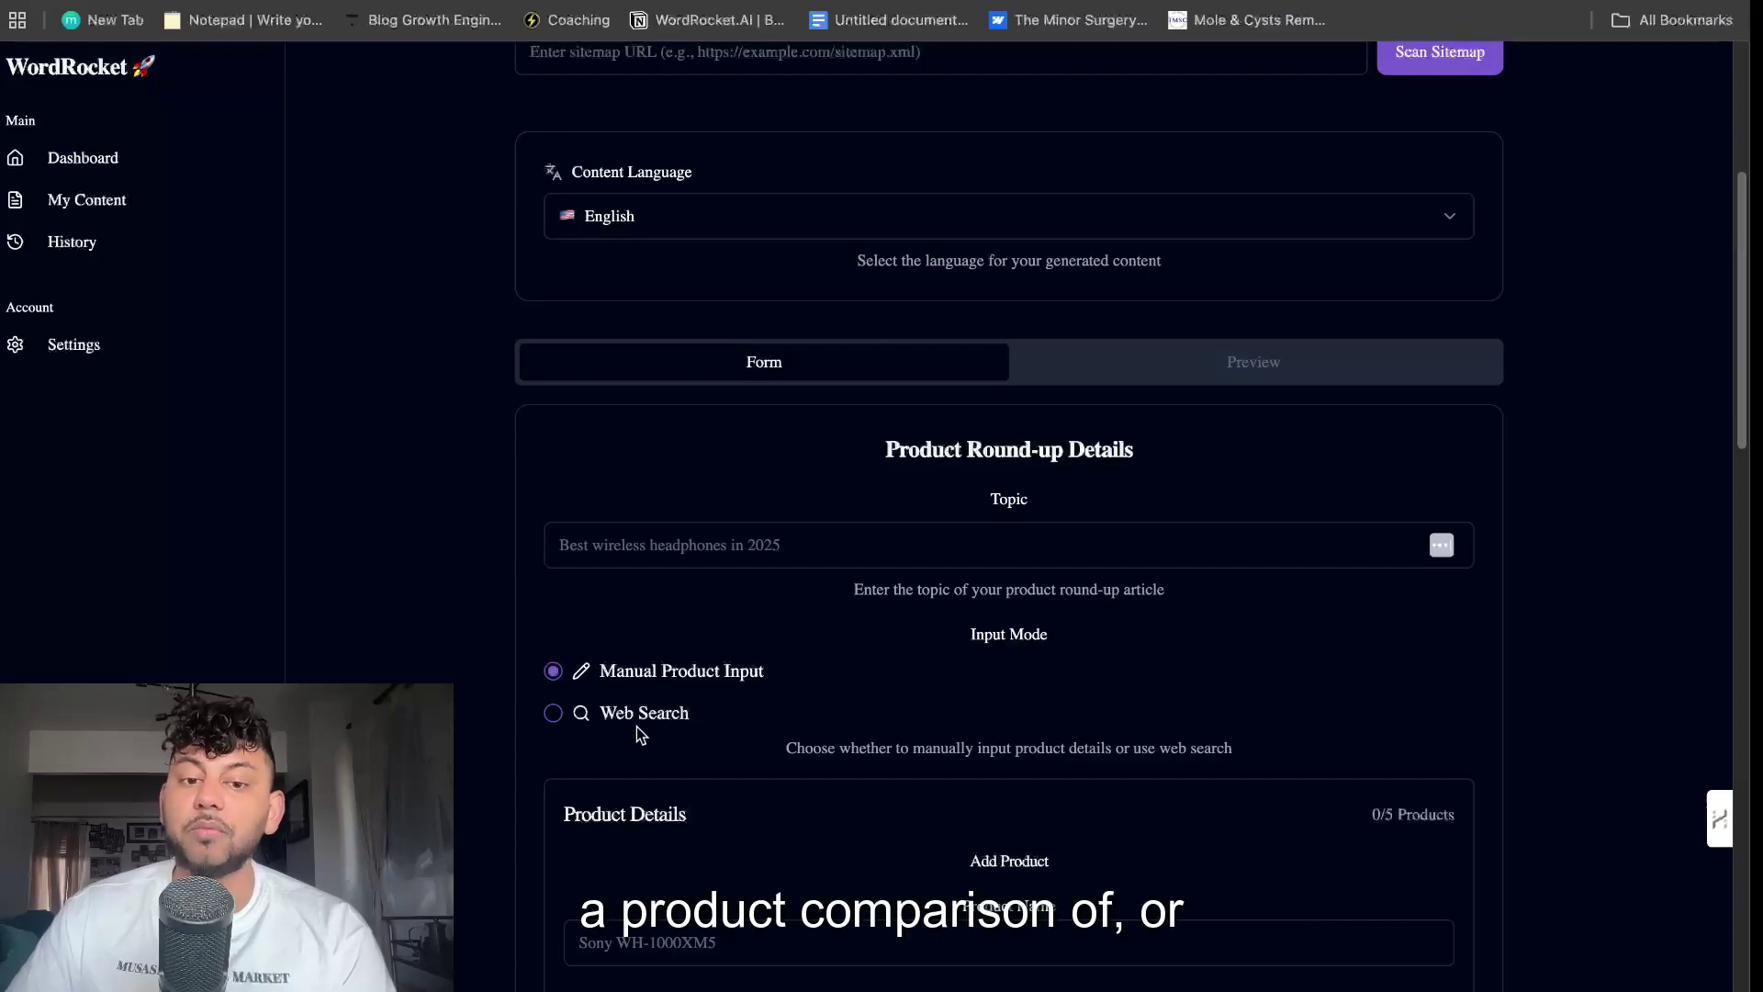
click(642, 723)
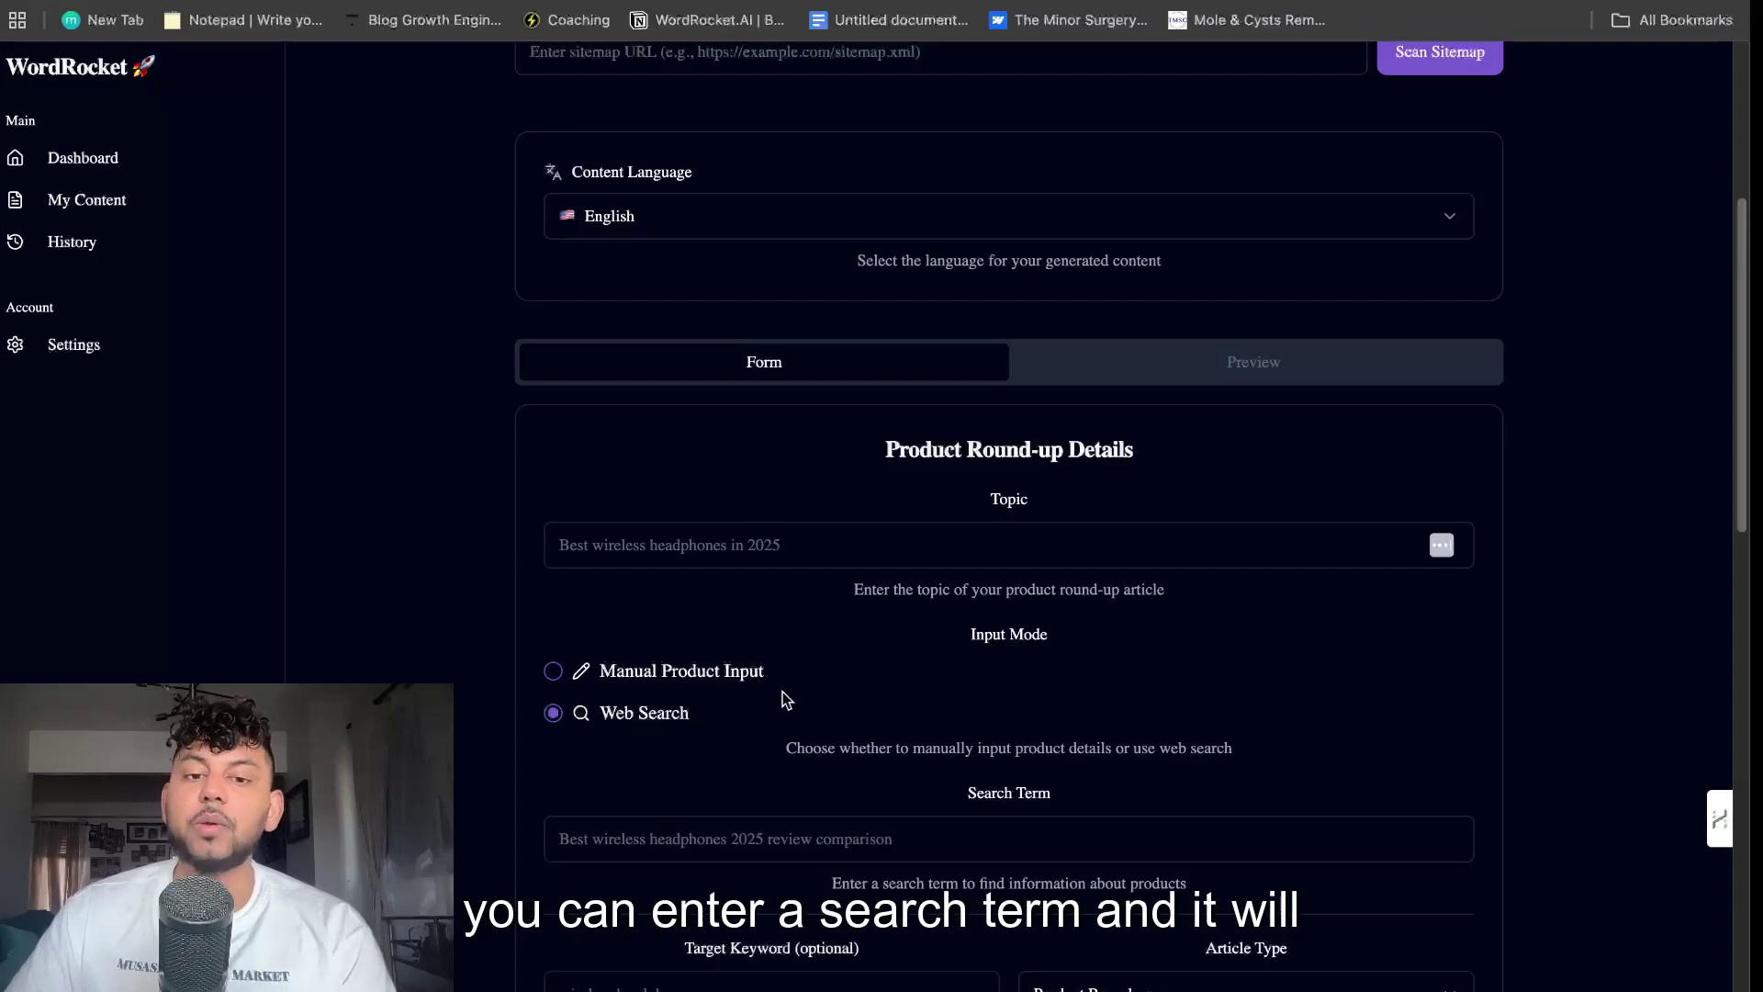
scroll(783, 698, down, 3)
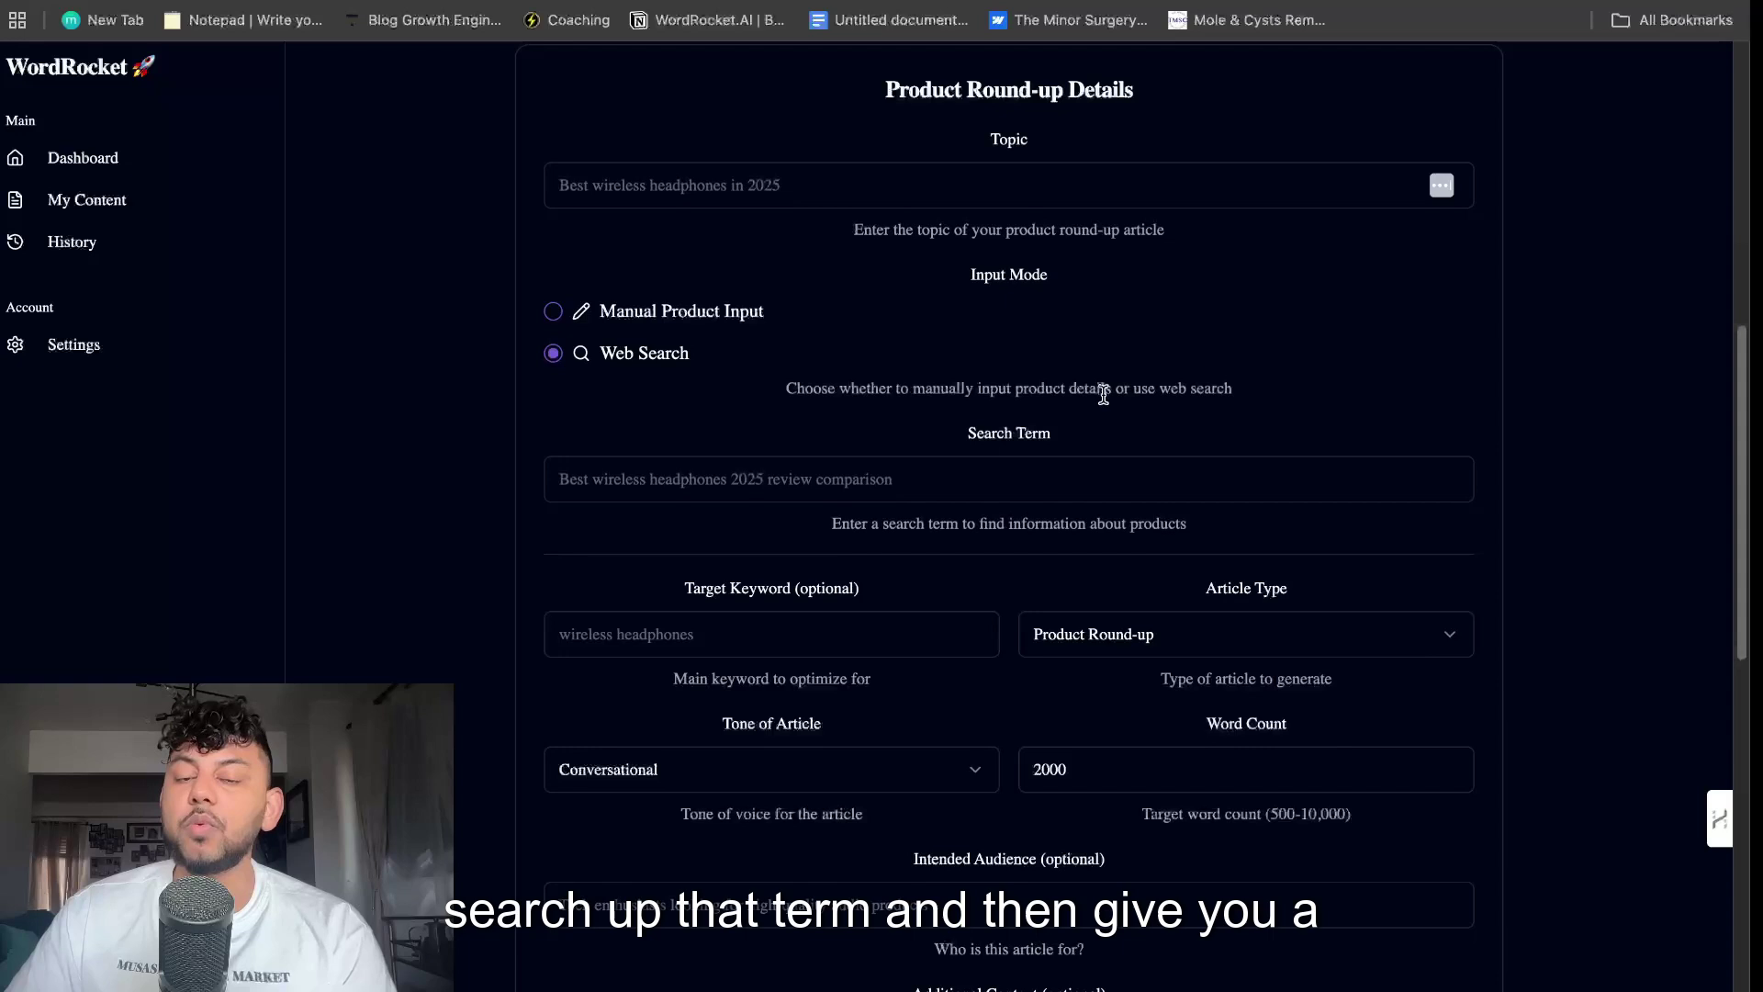
scroll(1106, 392, up, 3)
scroll(1109, 394, up, 2)
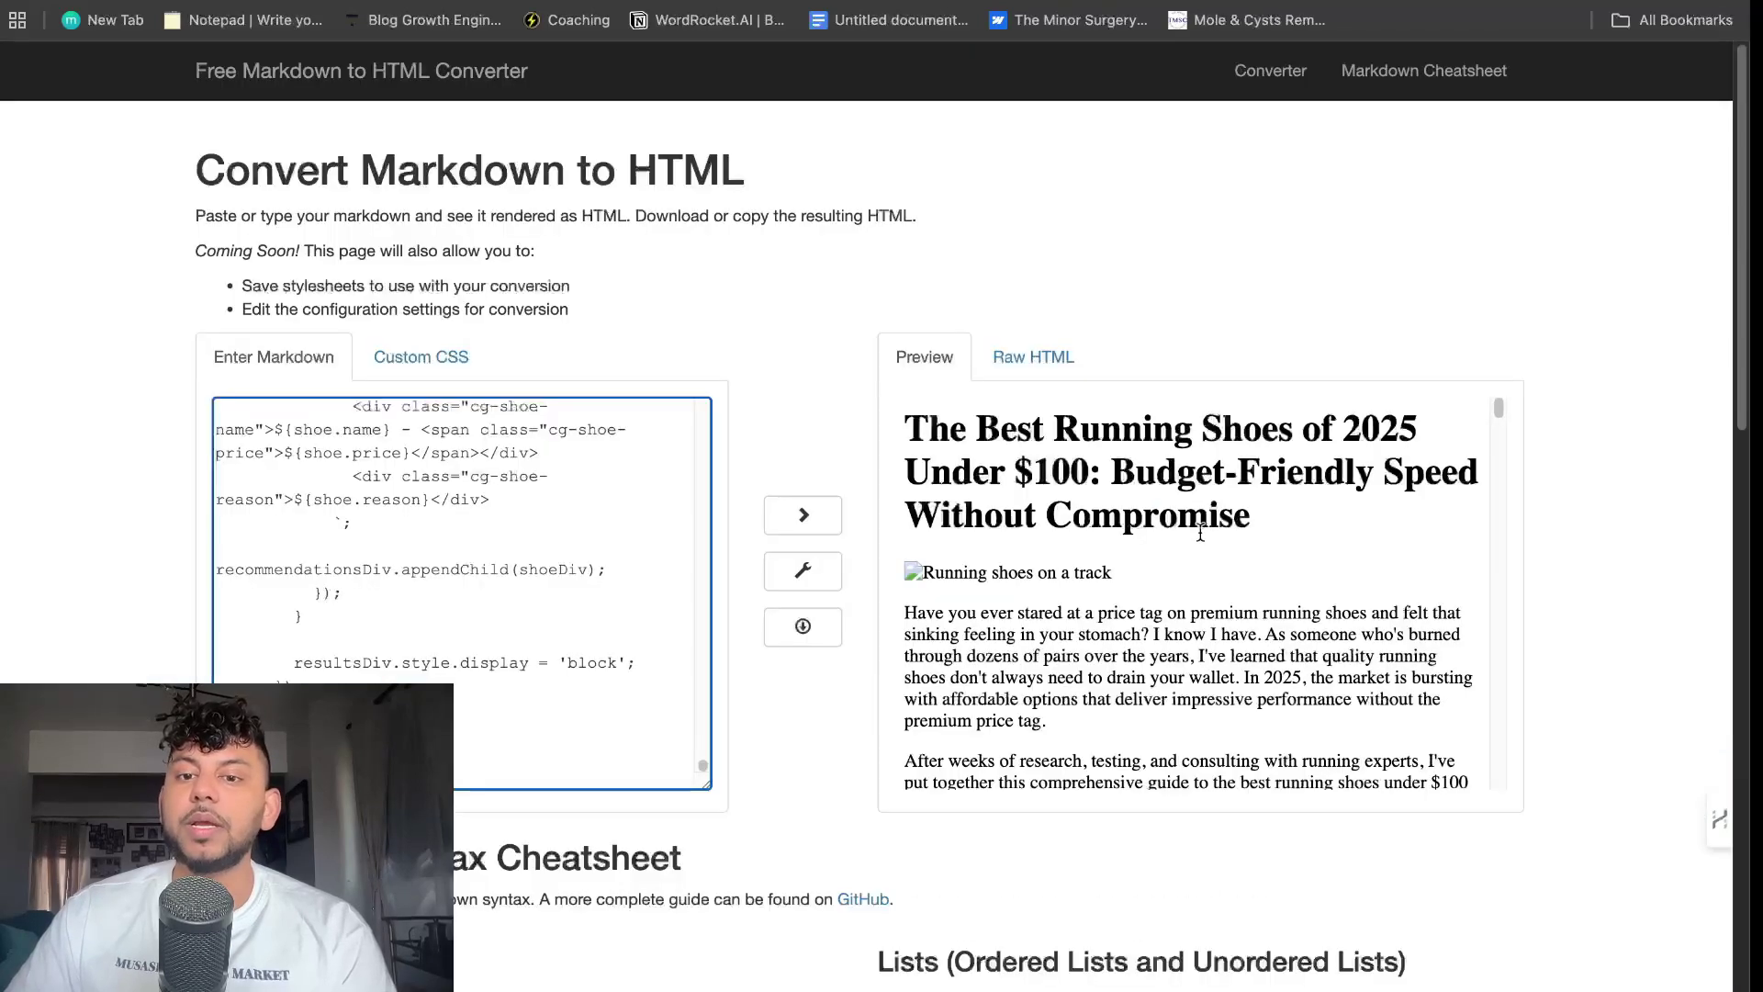
- Review the running-shoes article preview, then turn off the Include HTML Element option
drag(1209, 515, 1020, 444)
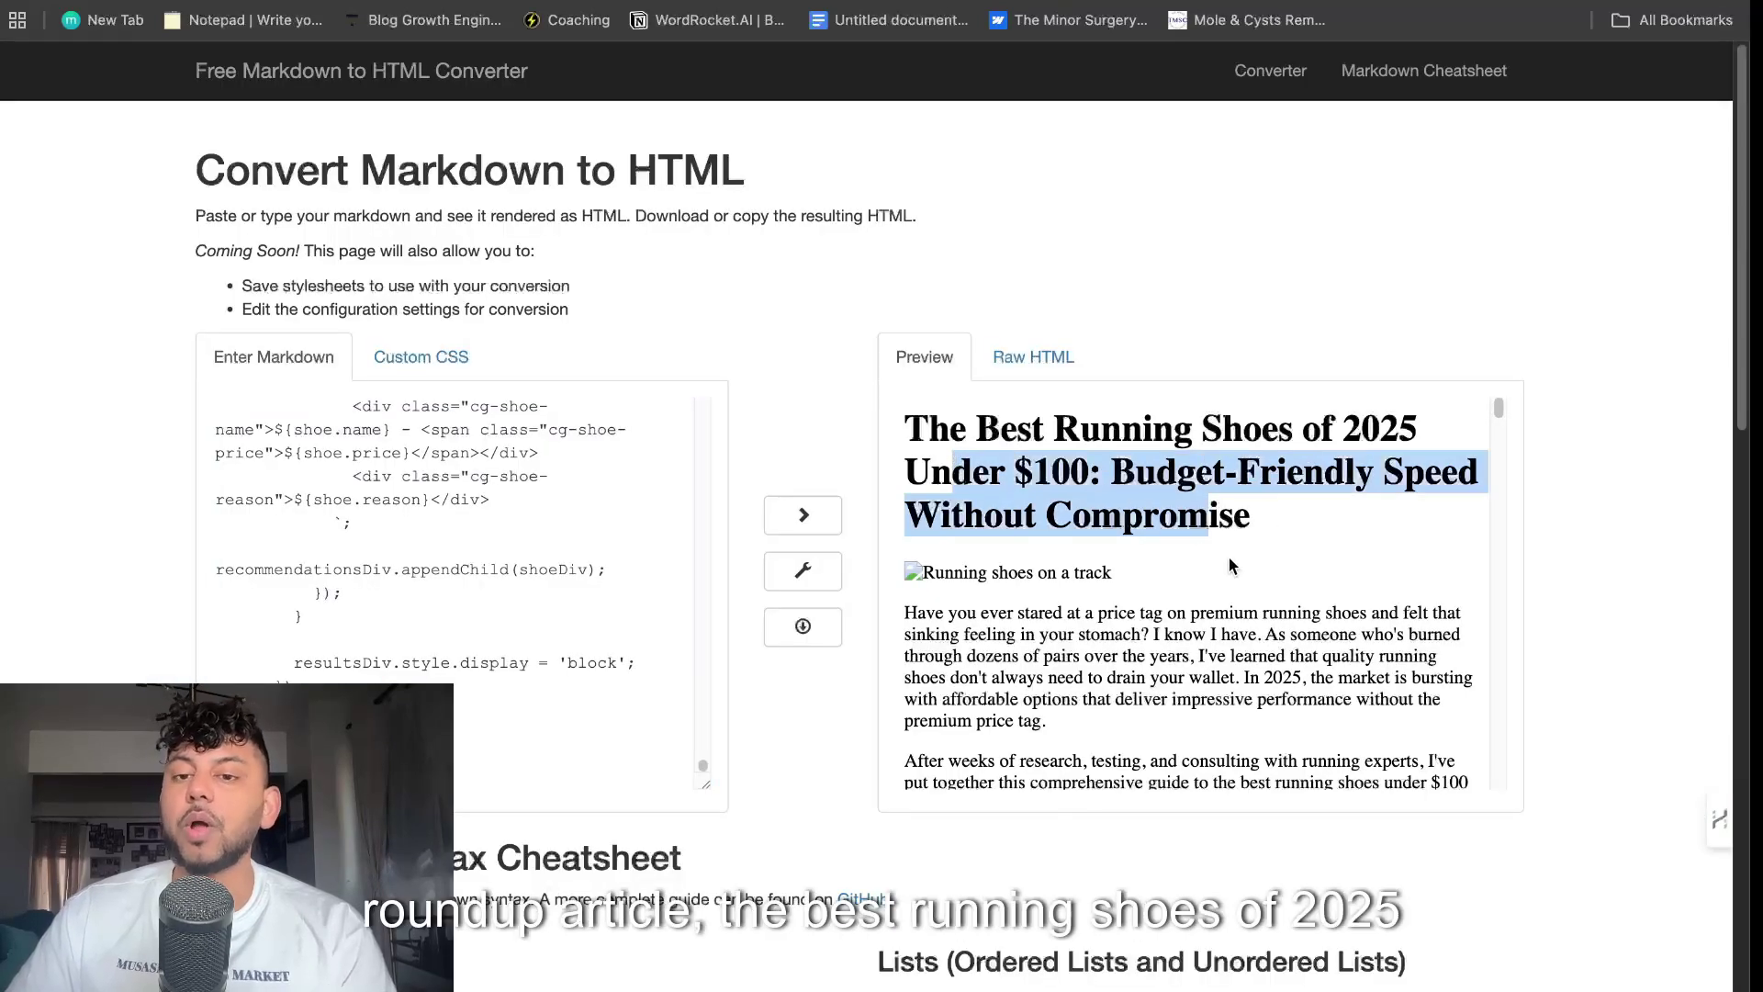
click(1277, 512)
scroll(1278, 518, down, 1)
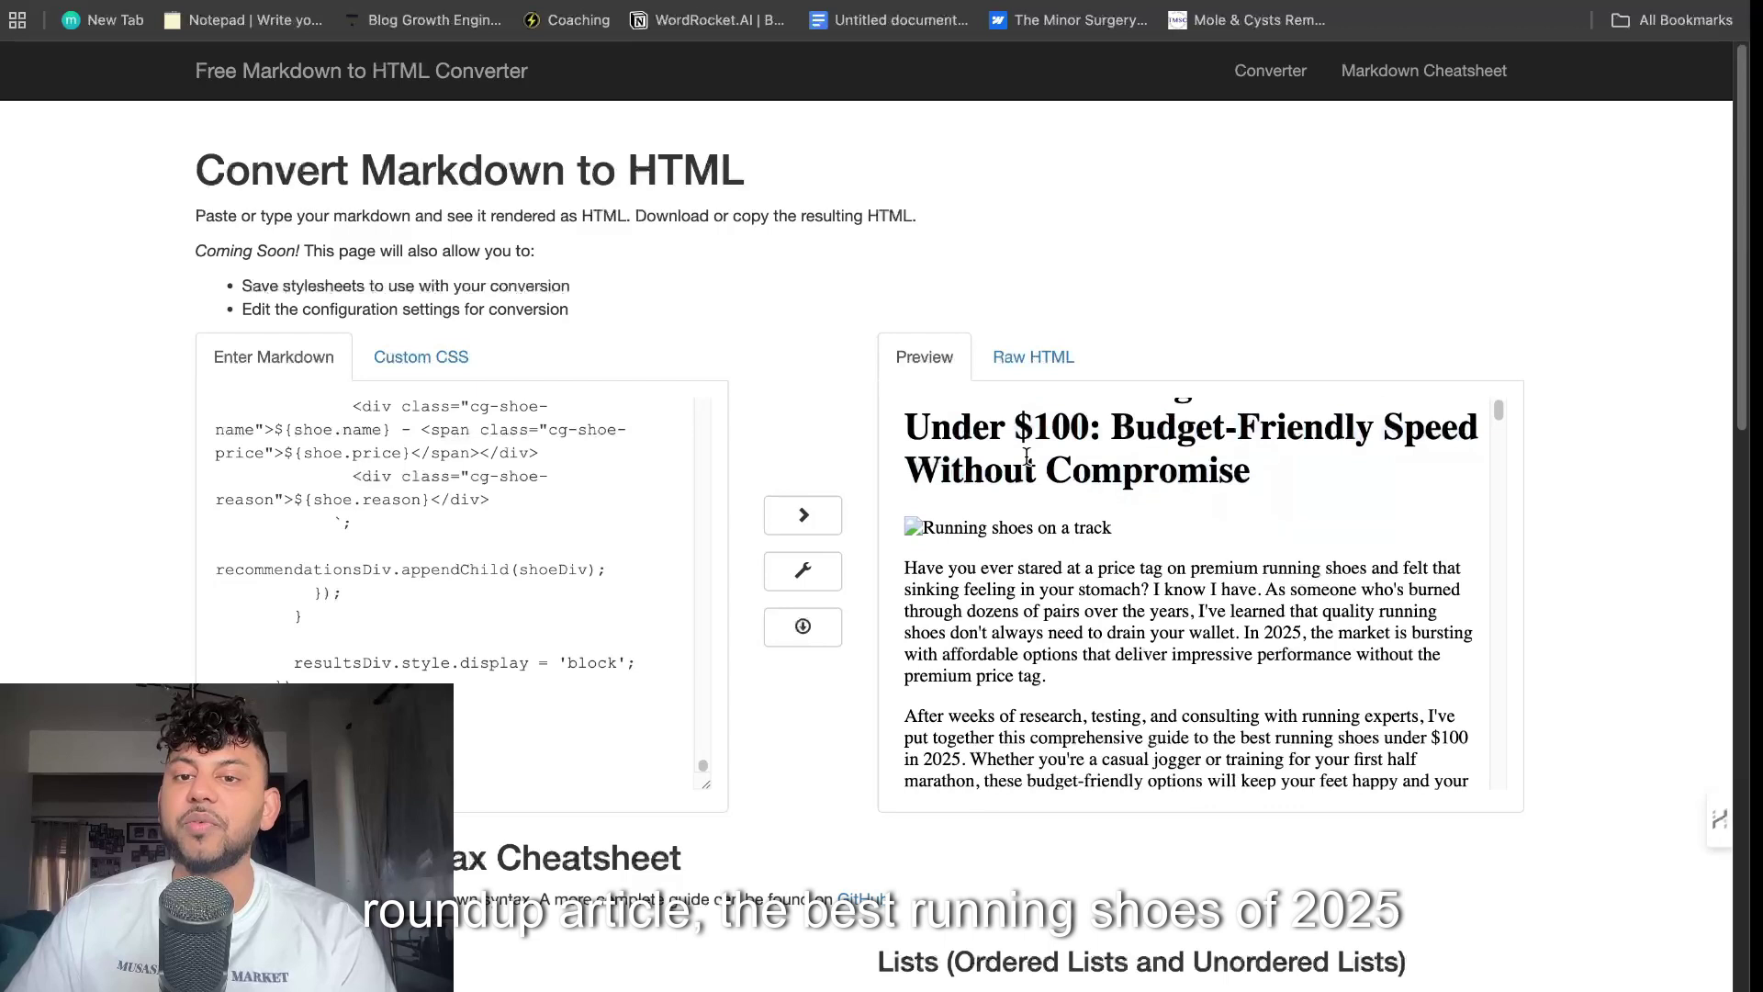
scroll(1295, 588, down, 5)
scroll(1377, 629, up, 5)
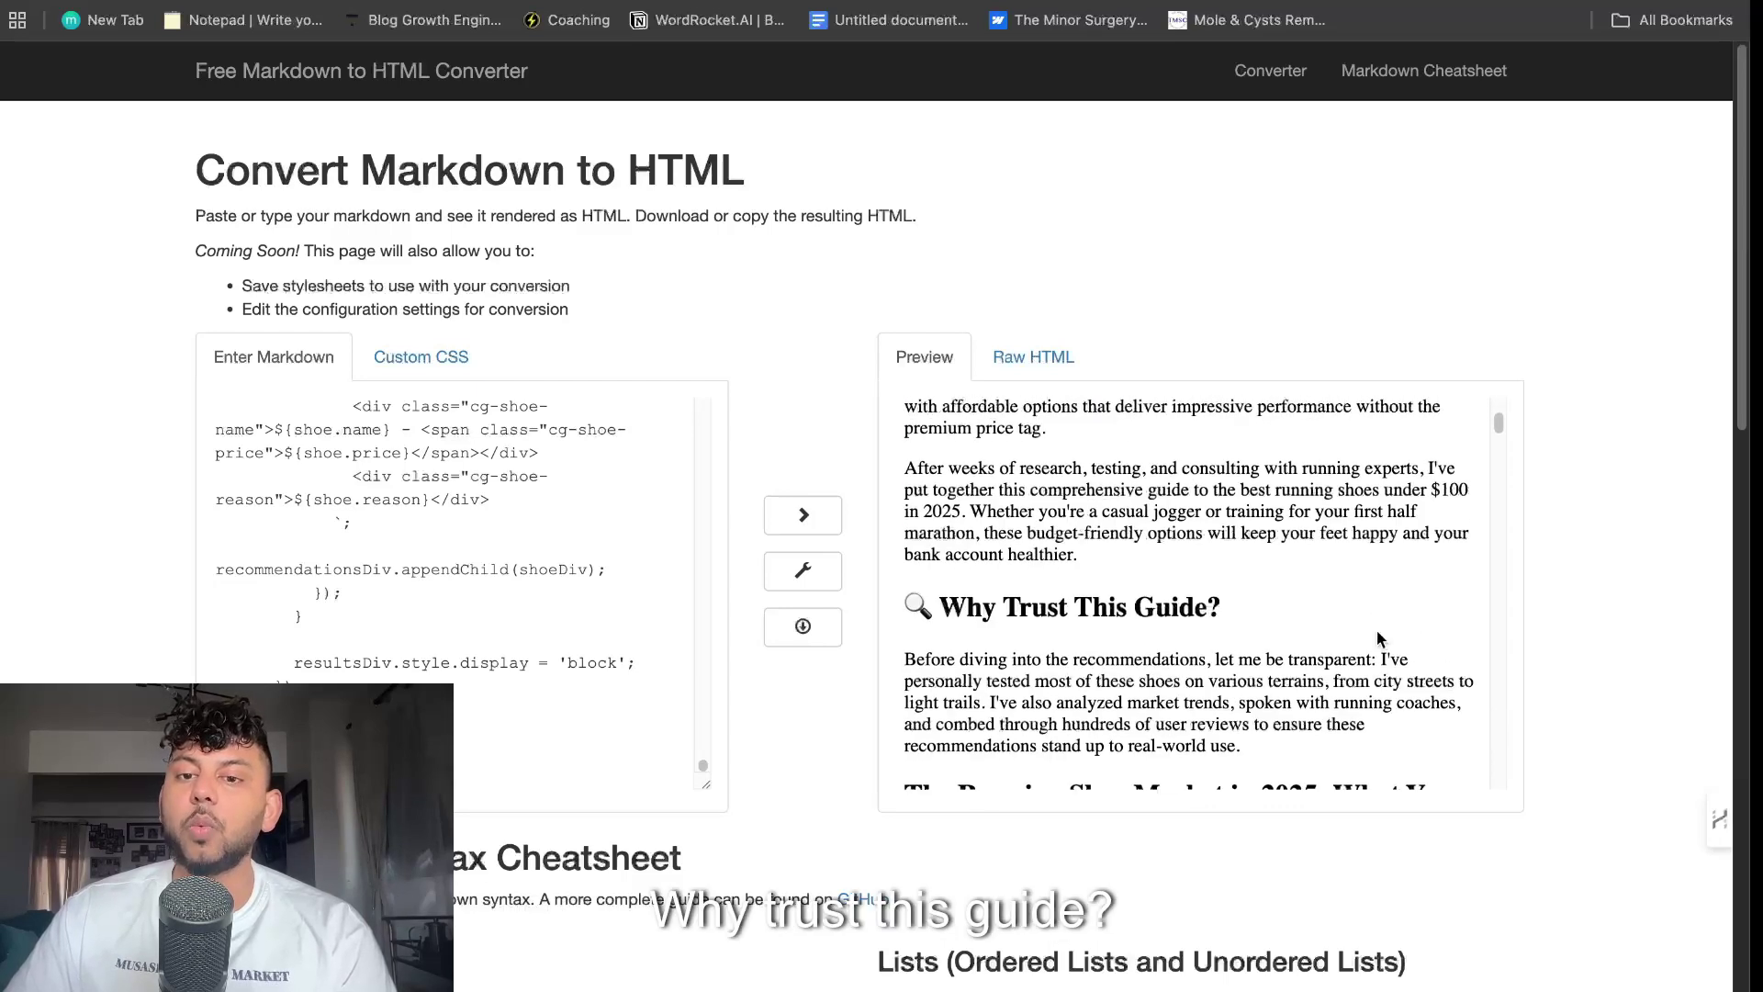
scroll(1377, 629, down, 4)
scroll(1265, 581, down, 1)
scroll(1266, 581, down, 5)
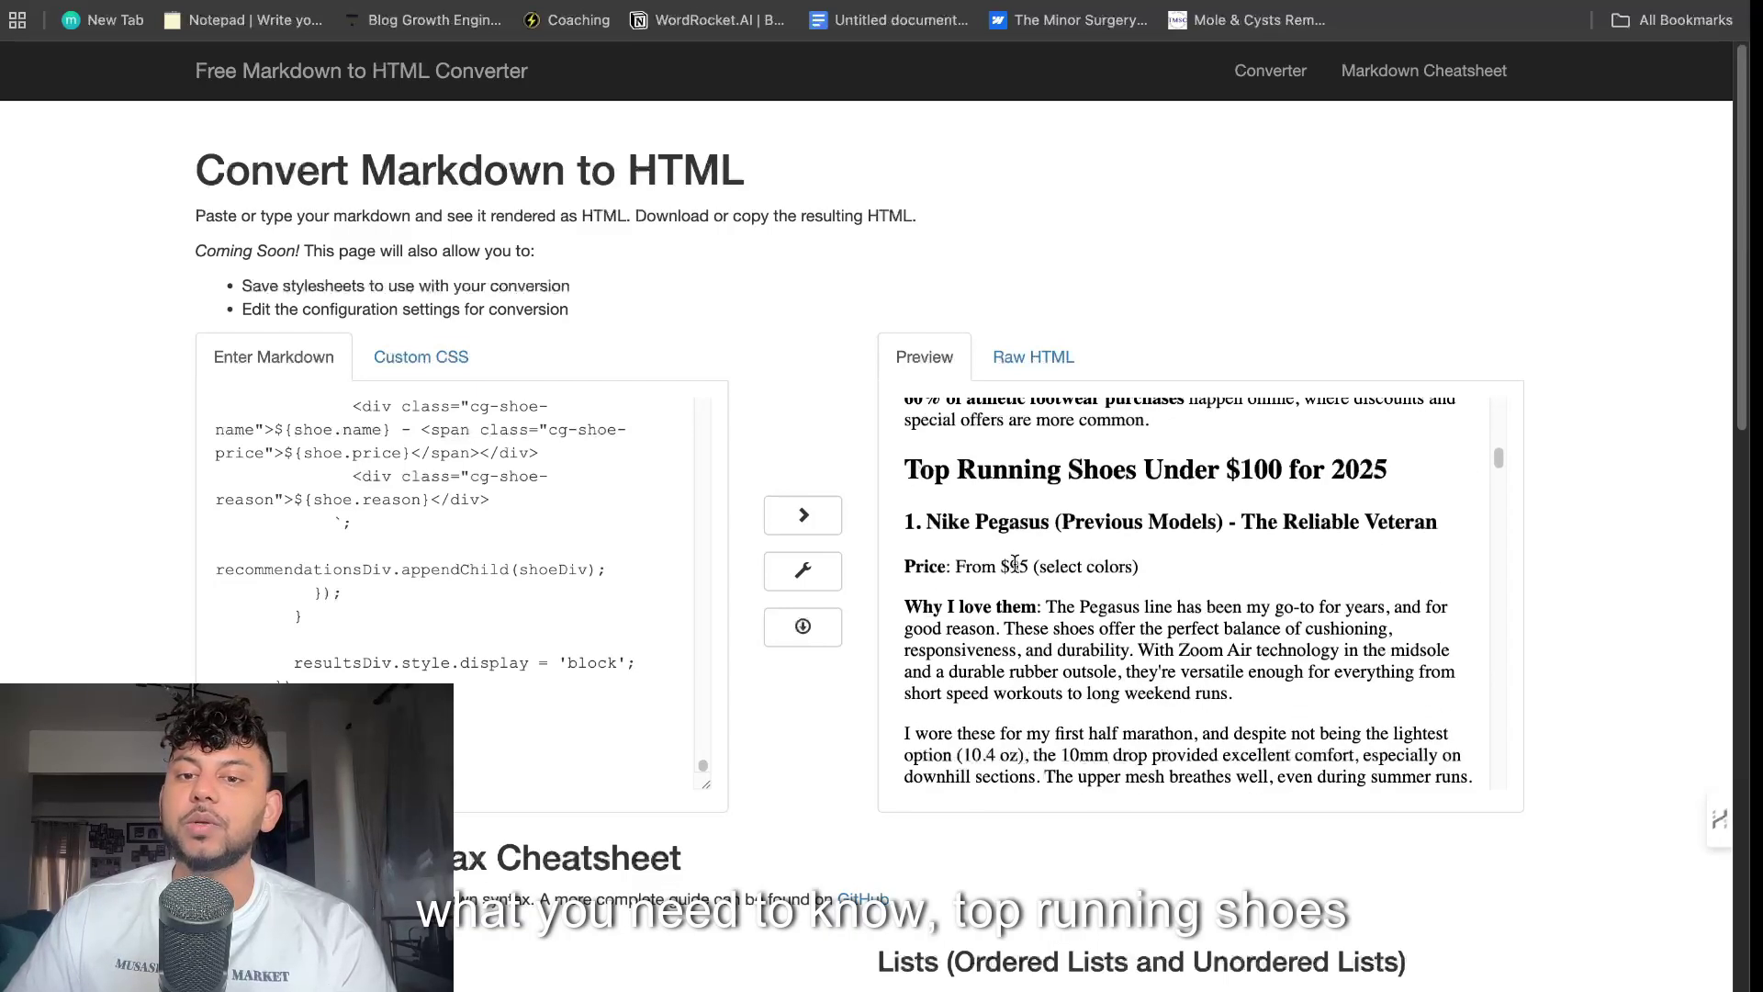
scroll(1245, 527, down, 5)
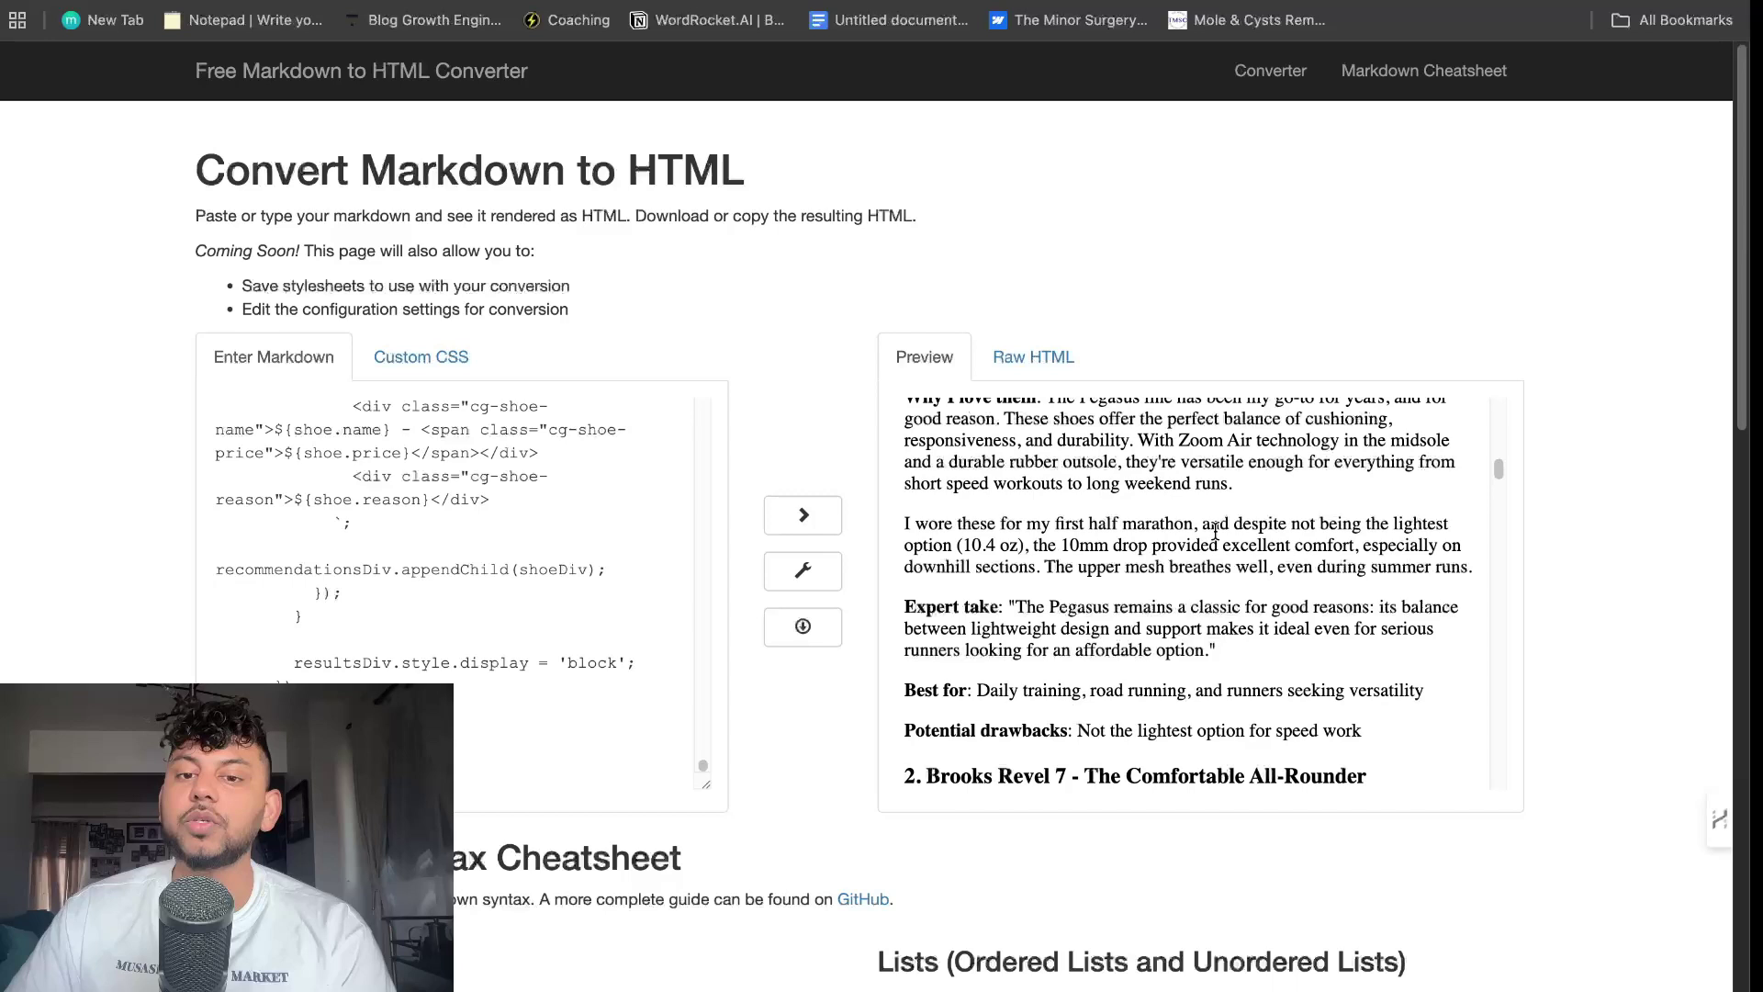
scroll(1203, 518, down, 8)
scroll(1203, 518, up, 5)
scroll(1203, 519, down, 10)
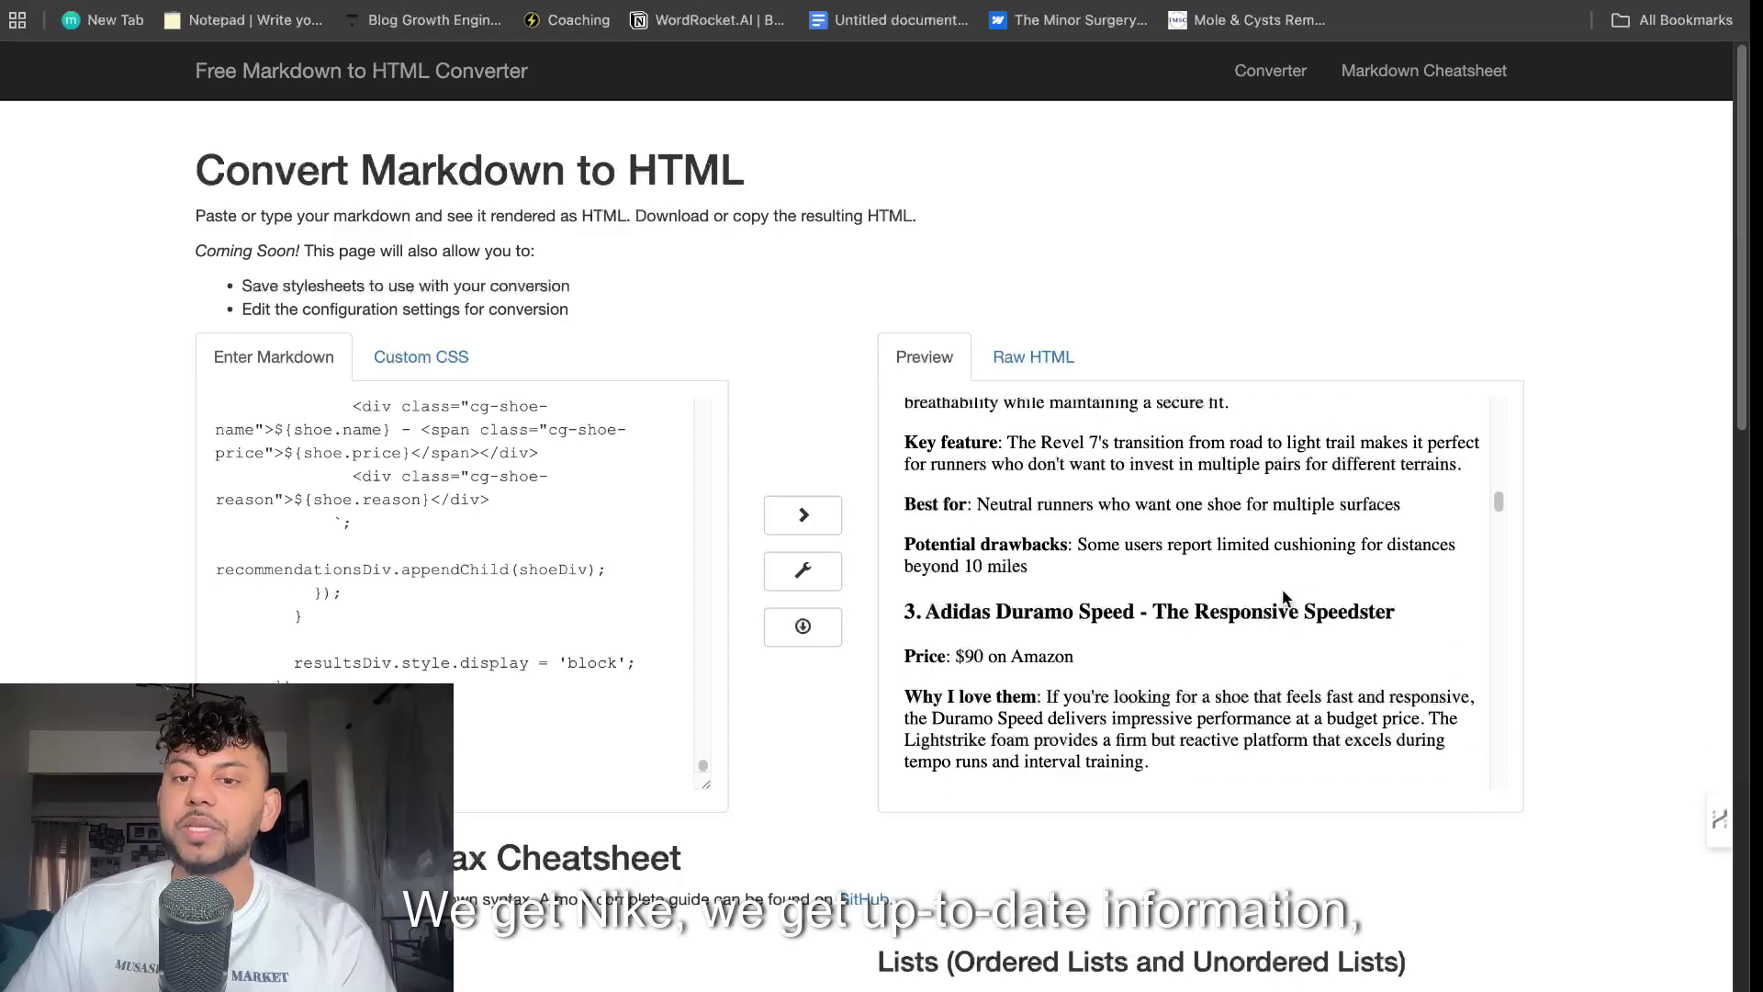
scroll(1212, 565, down, 7)
scroll(1217, 575, down, 4)
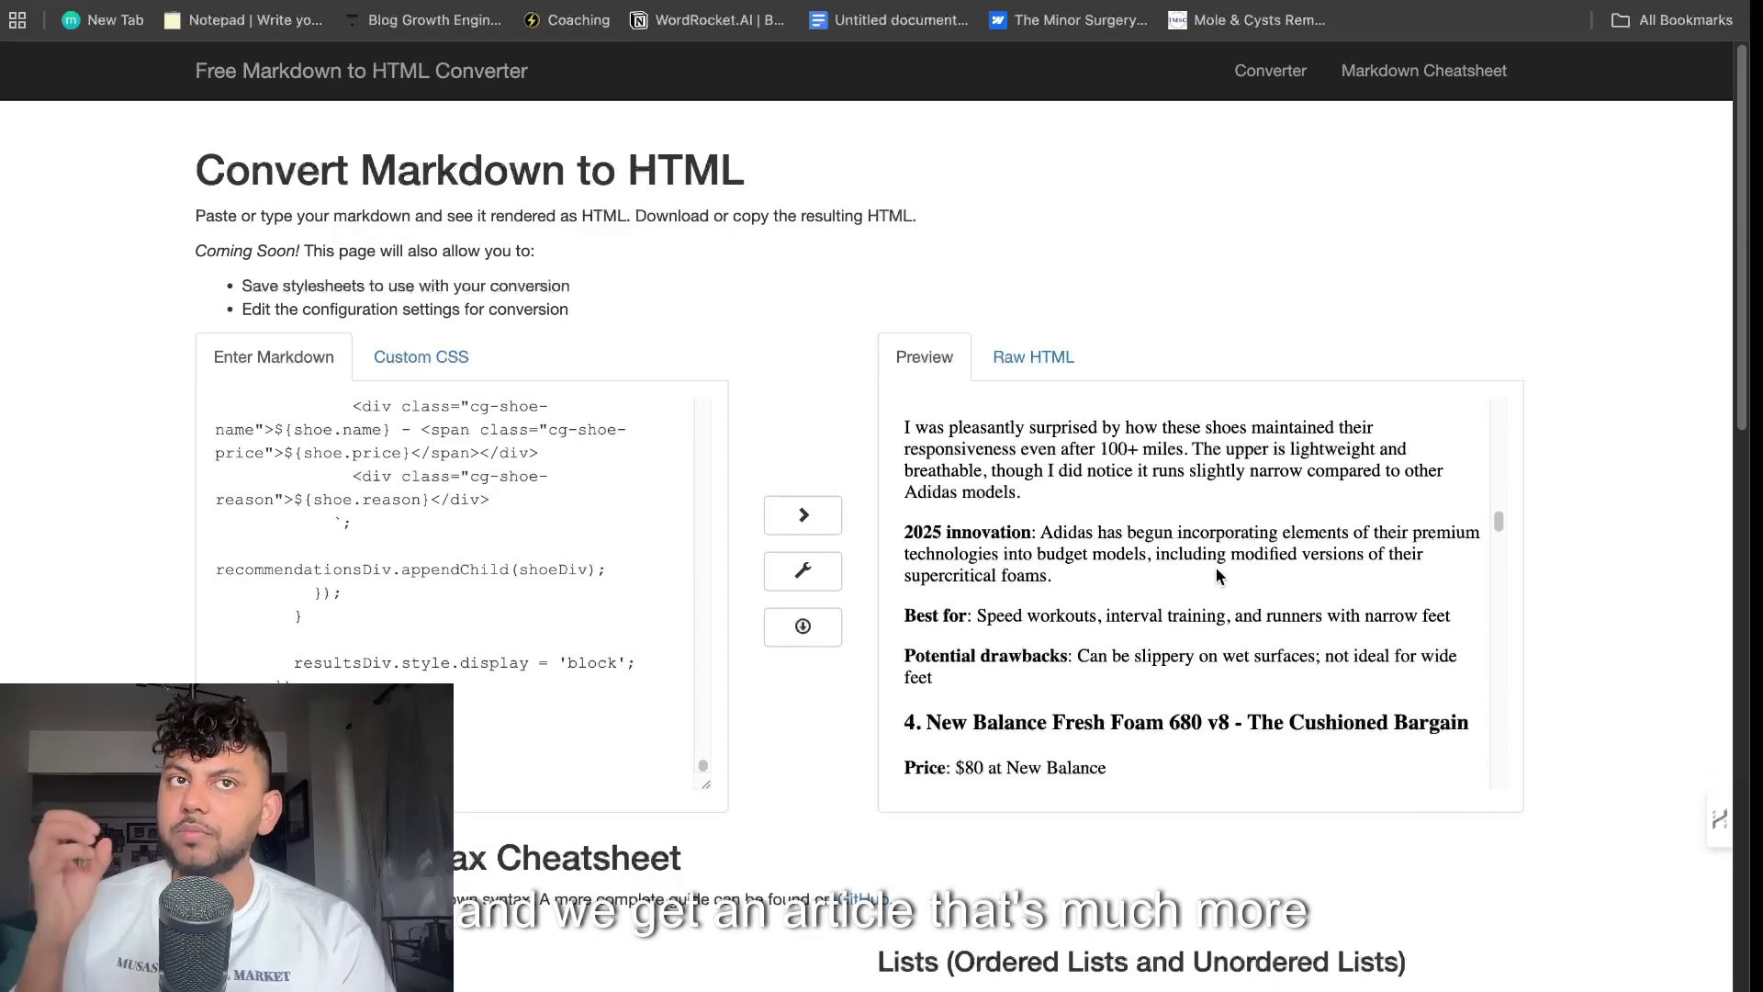
scroll(1216, 567, down, 4)
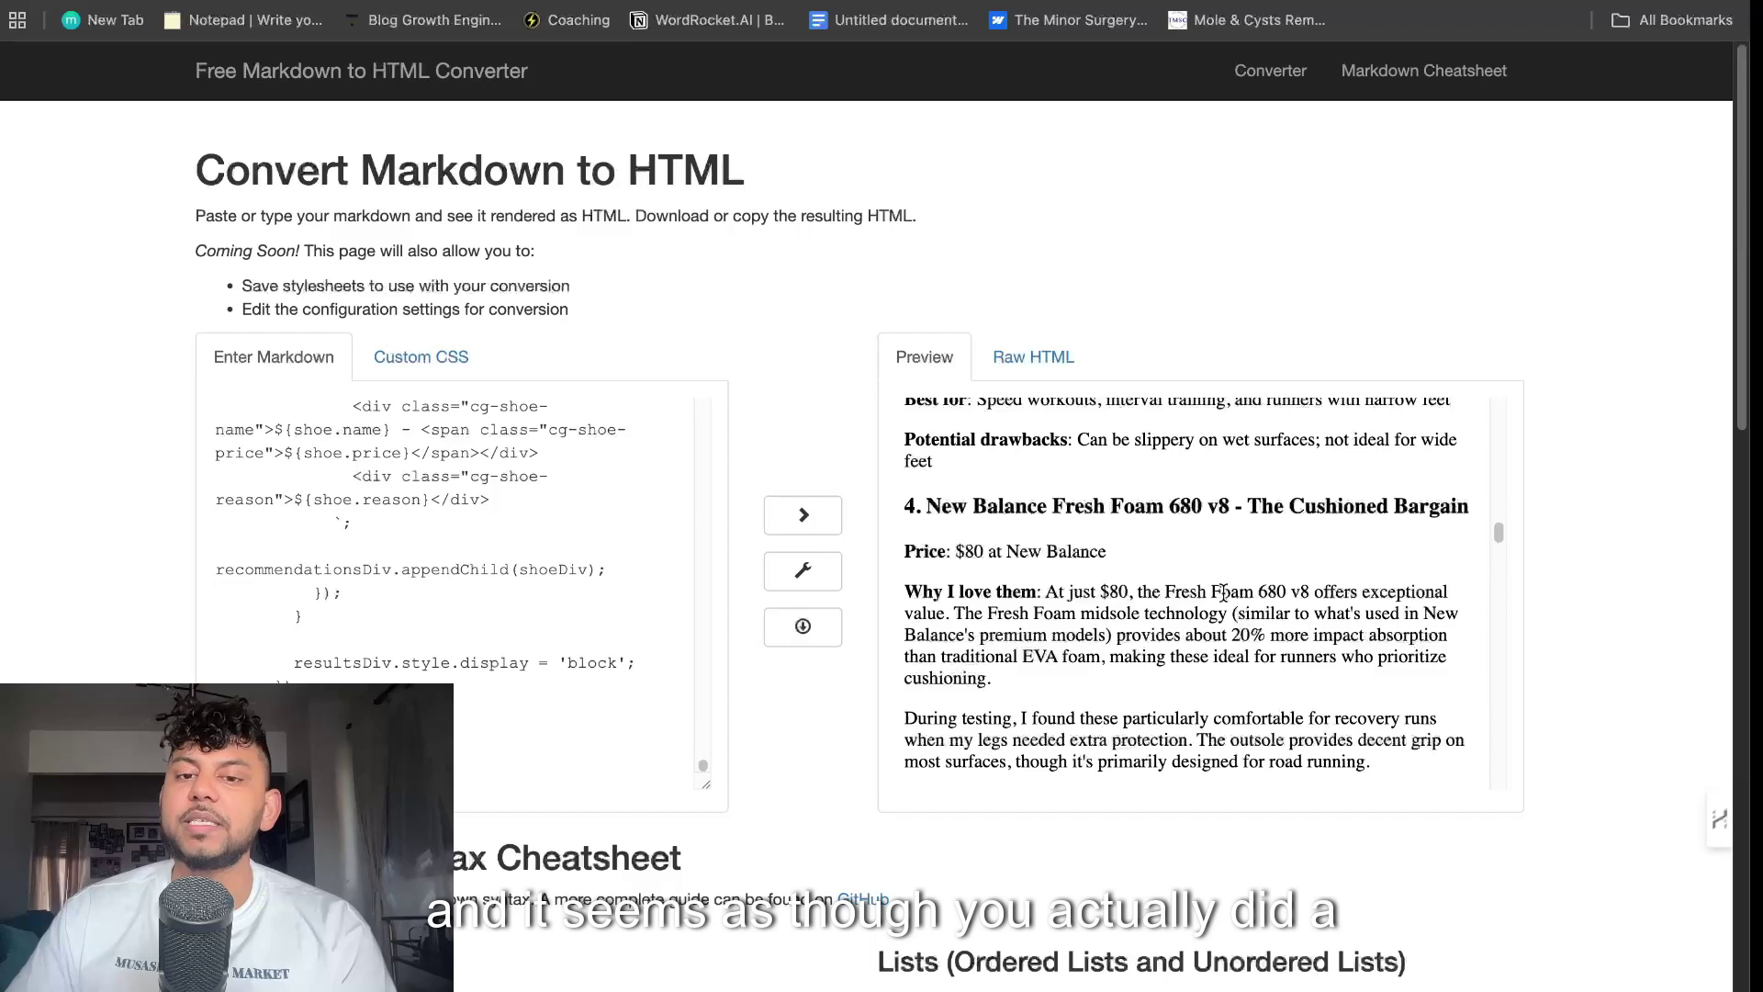
scroll(1226, 593, down, 8)
scroll(1268, 614, down, 5)
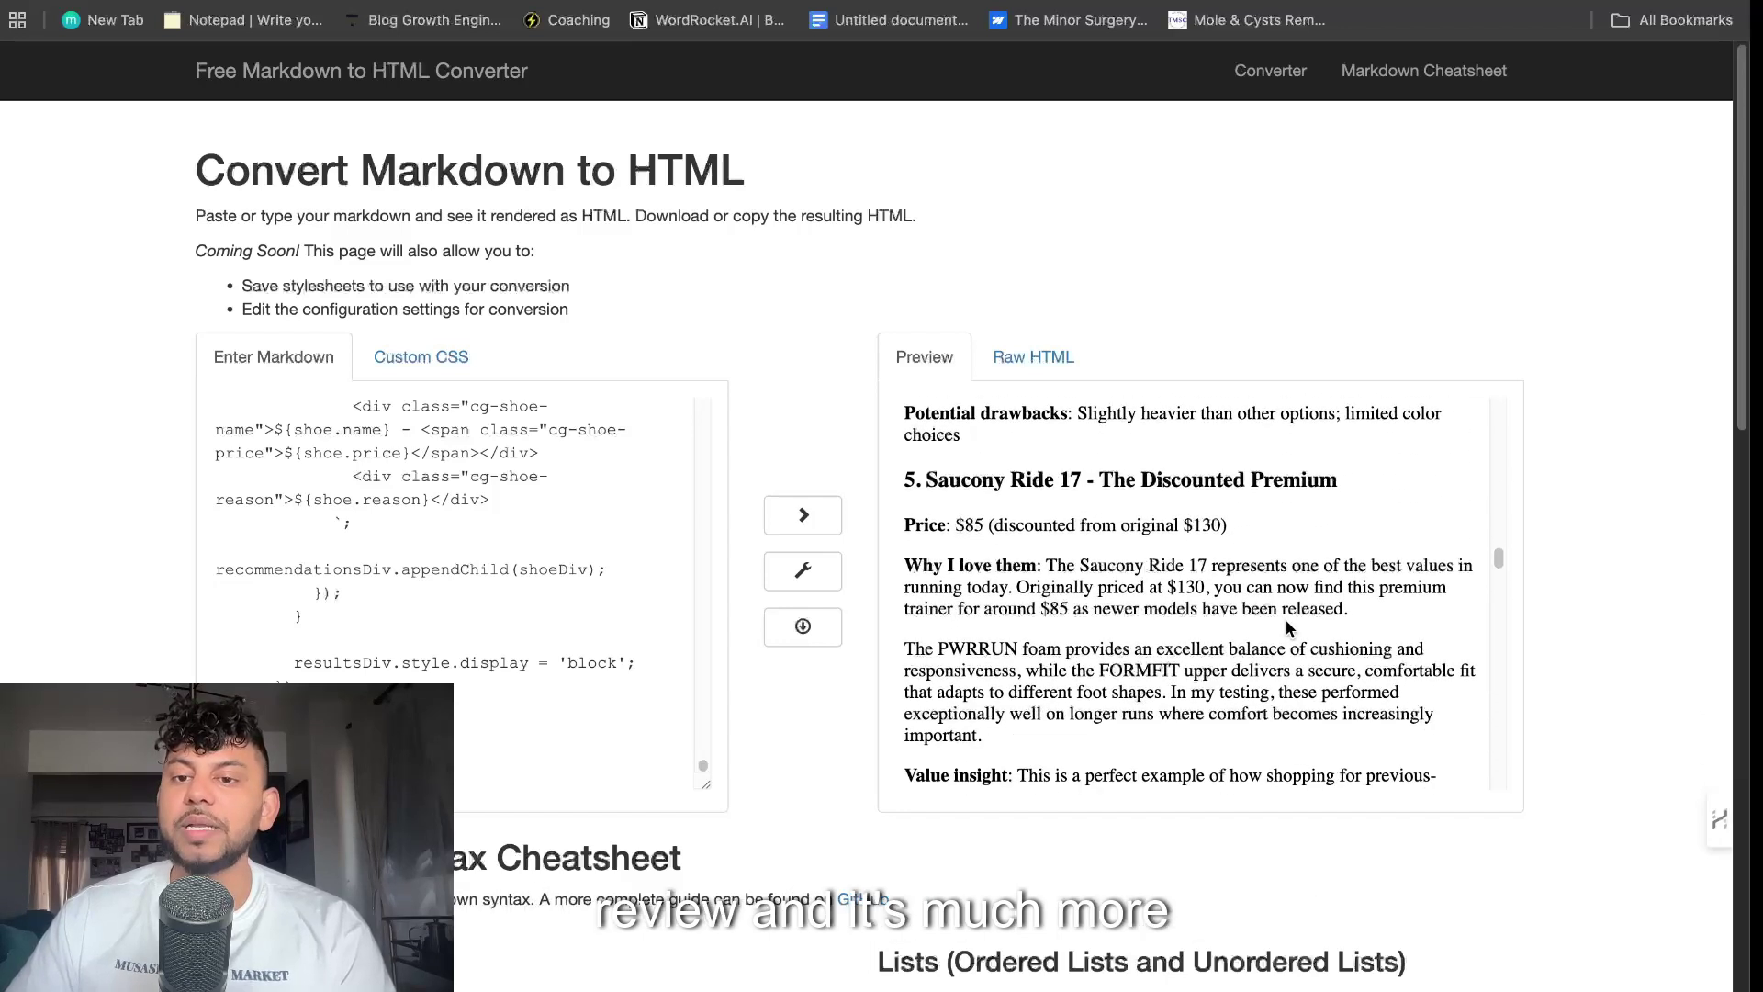
scroll(1286, 618, down, 5)
scroll(1300, 628, down, 2)
scroll(1301, 629, down, 5)
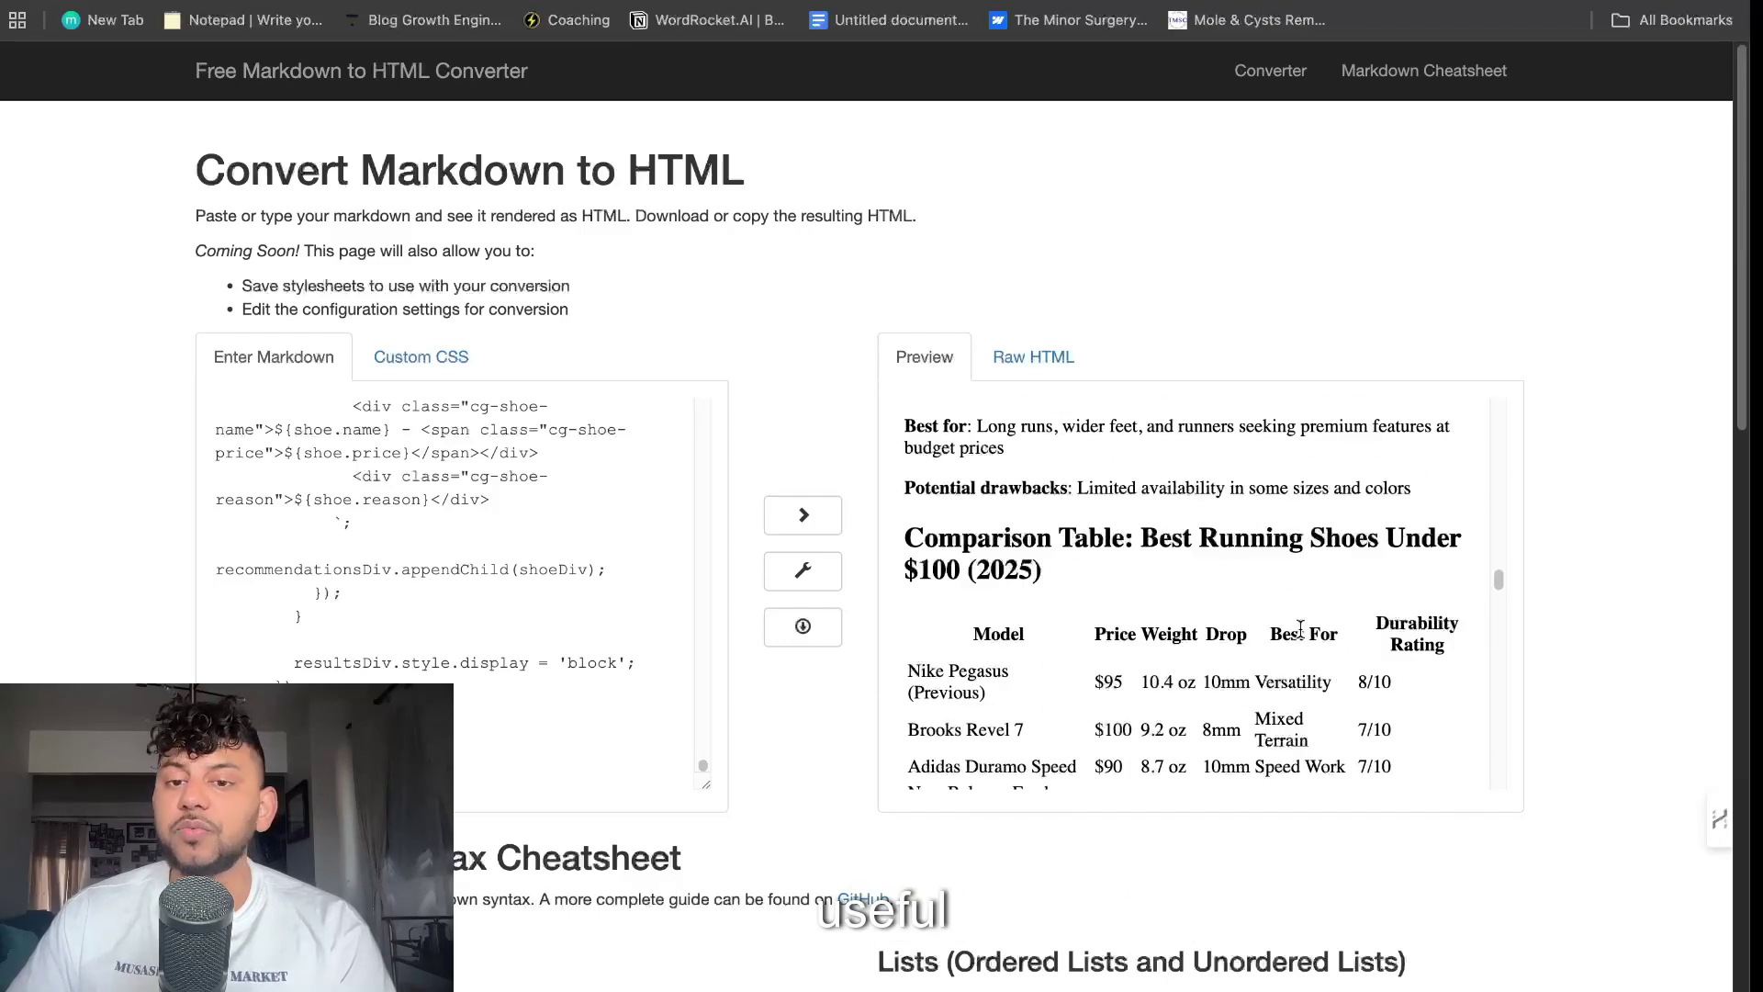
scroll(1300, 631, down, 4)
scroll(1432, 633, up, 1)
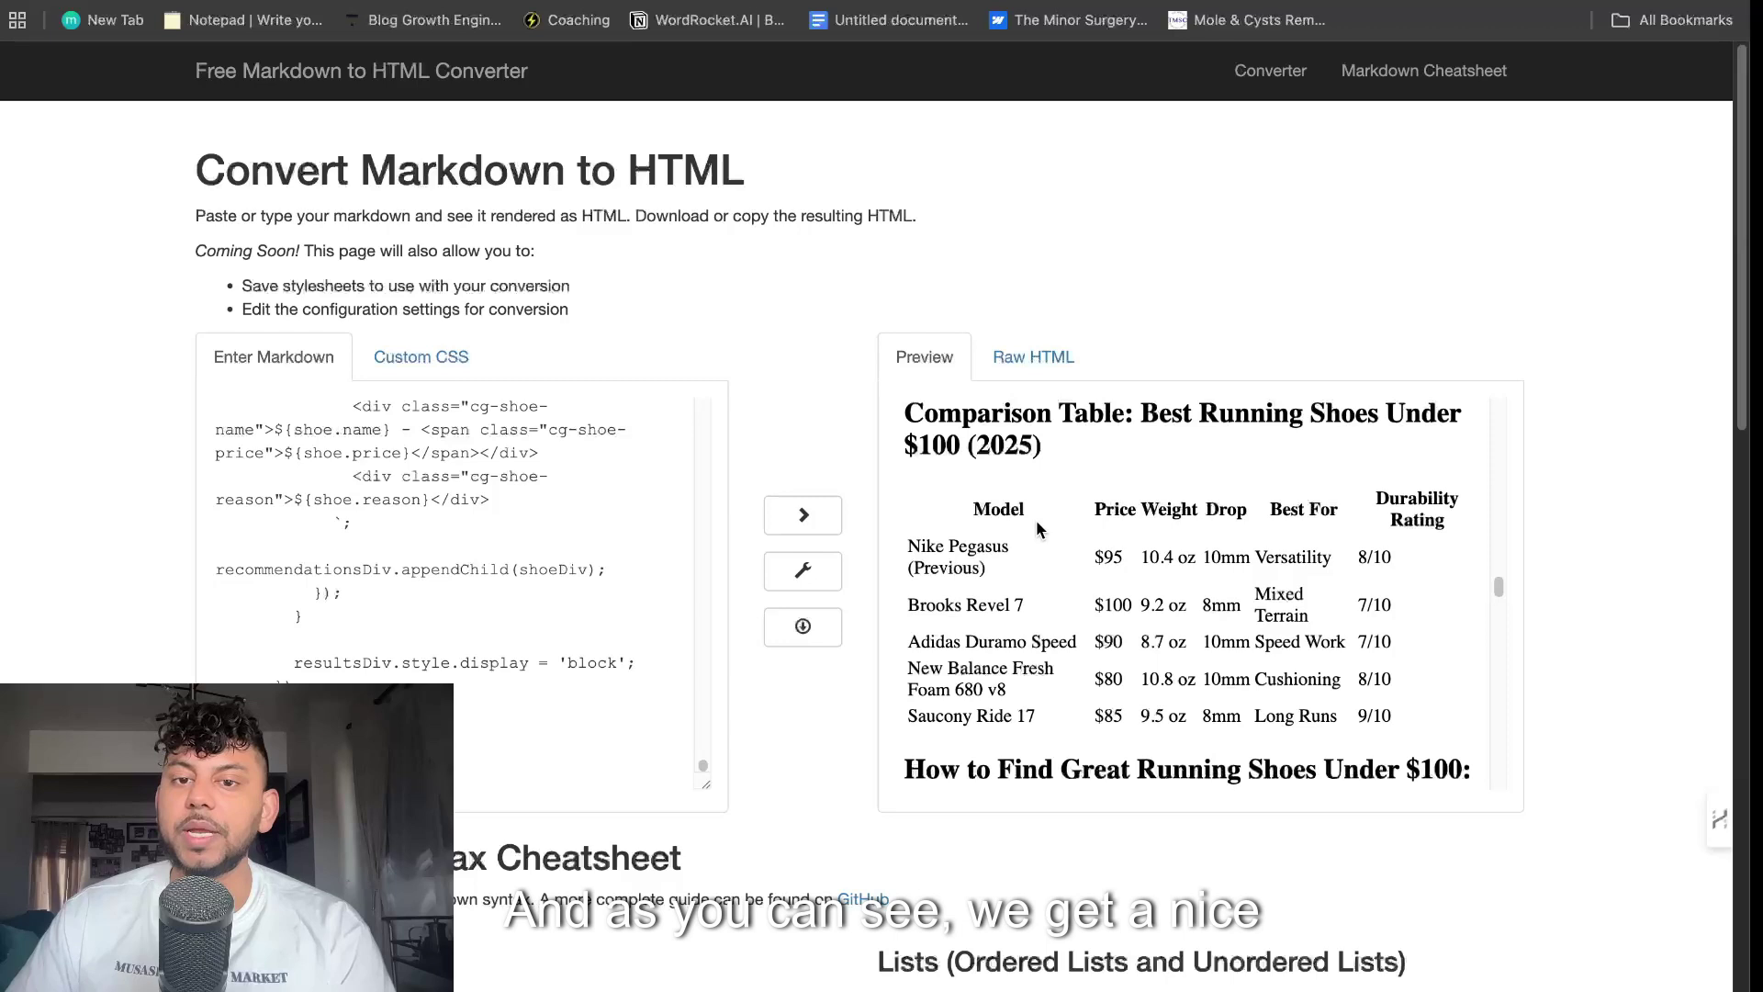
scroll(1361, 613, down, 5)
scroll(1363, 626, down, 5)
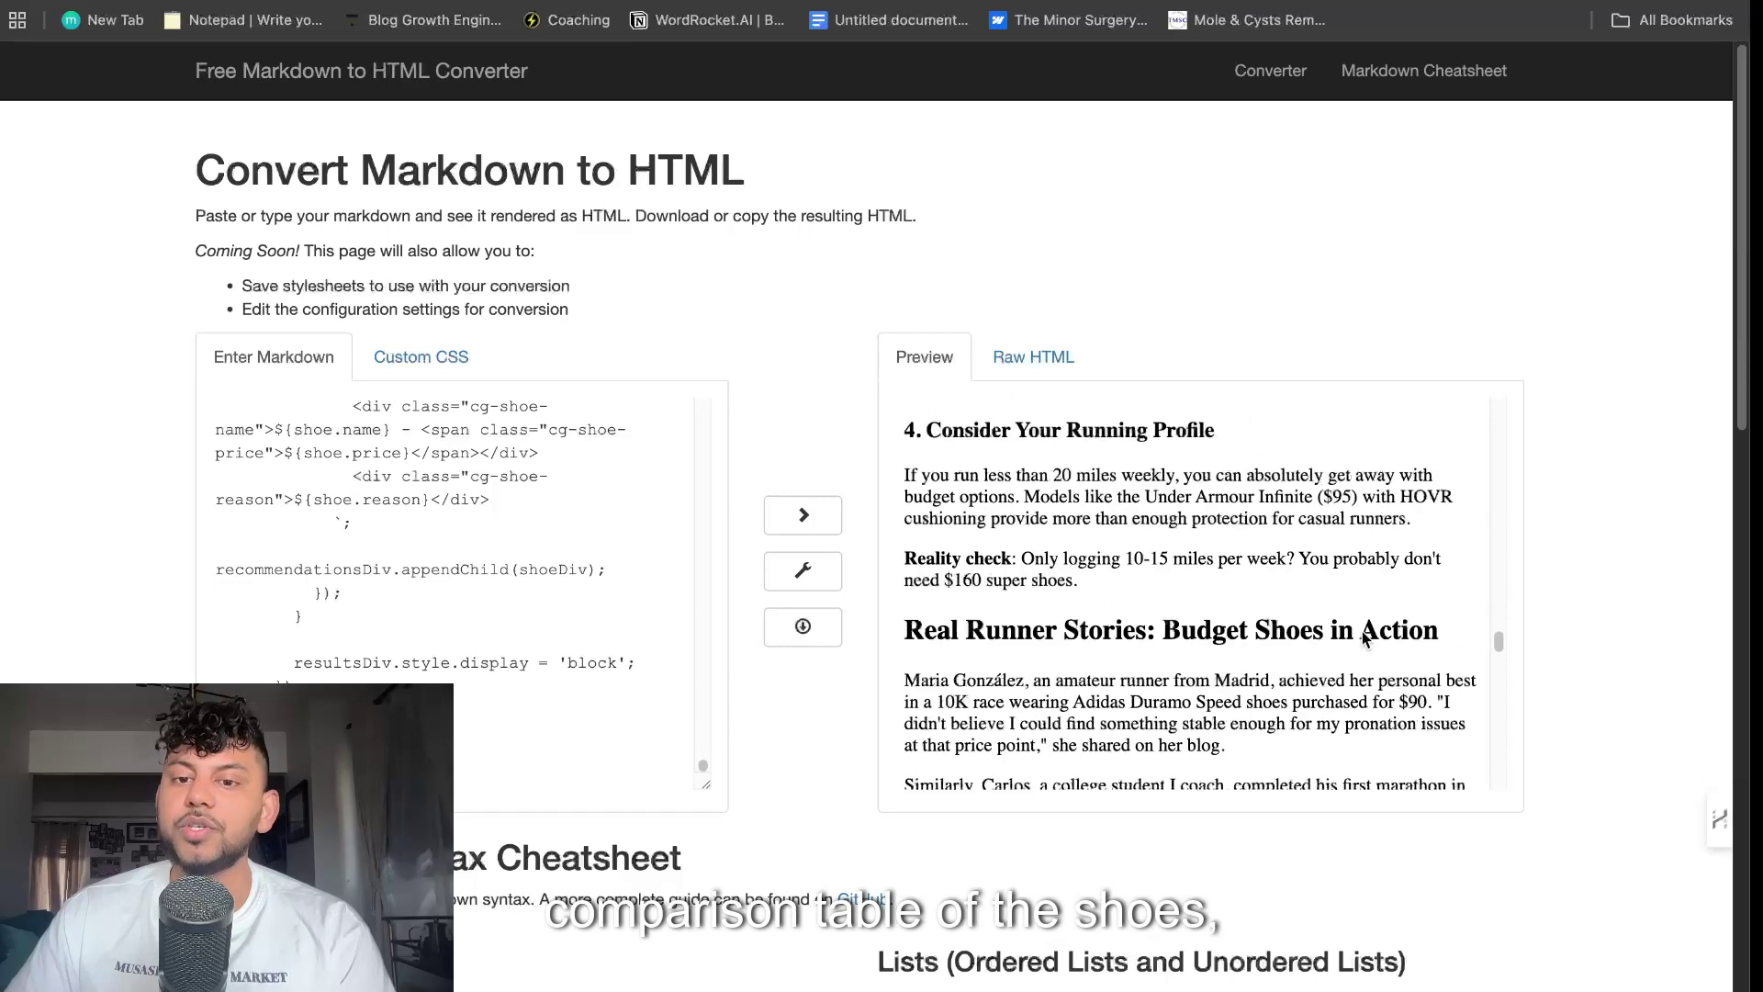
scroll(1363, 632, down, 5)
scroll(1363, 632, down, 2)
scroll(1362, 633, down, 5)
scroll(1363, 633, down, 2)
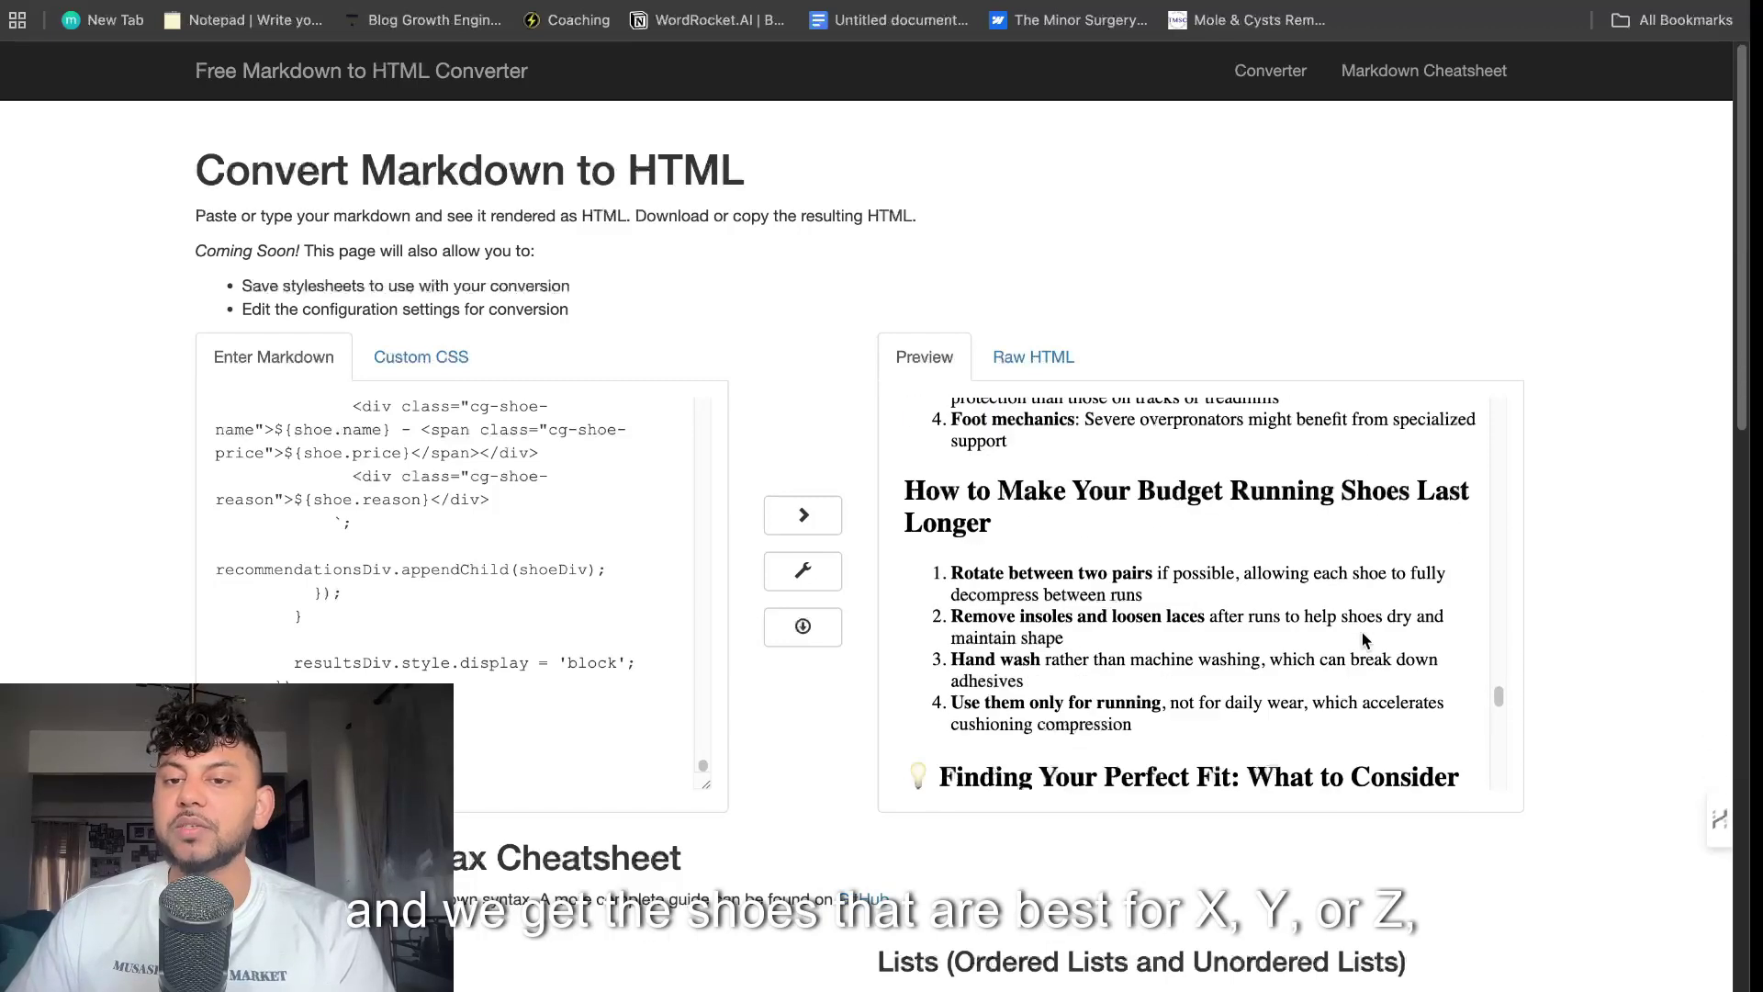
scroll(1363, 632, down, 4)
scroll(1362, 632, down, 5)
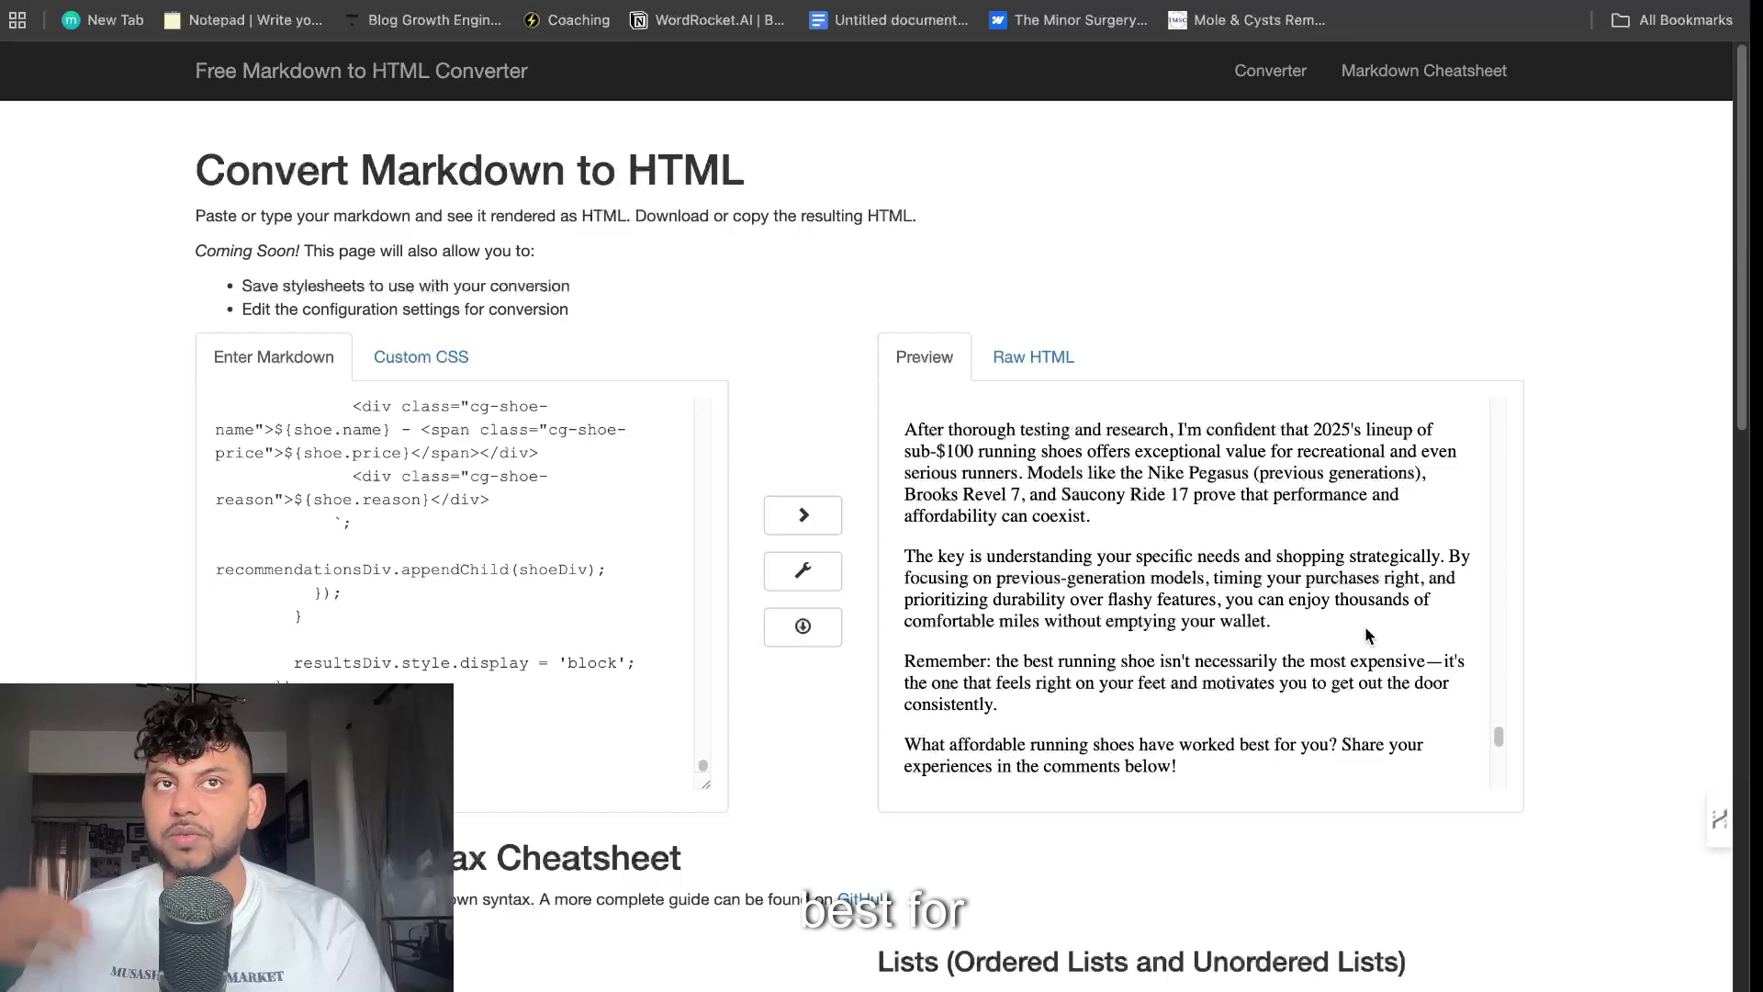
scroll(1365, 626, down, 5)
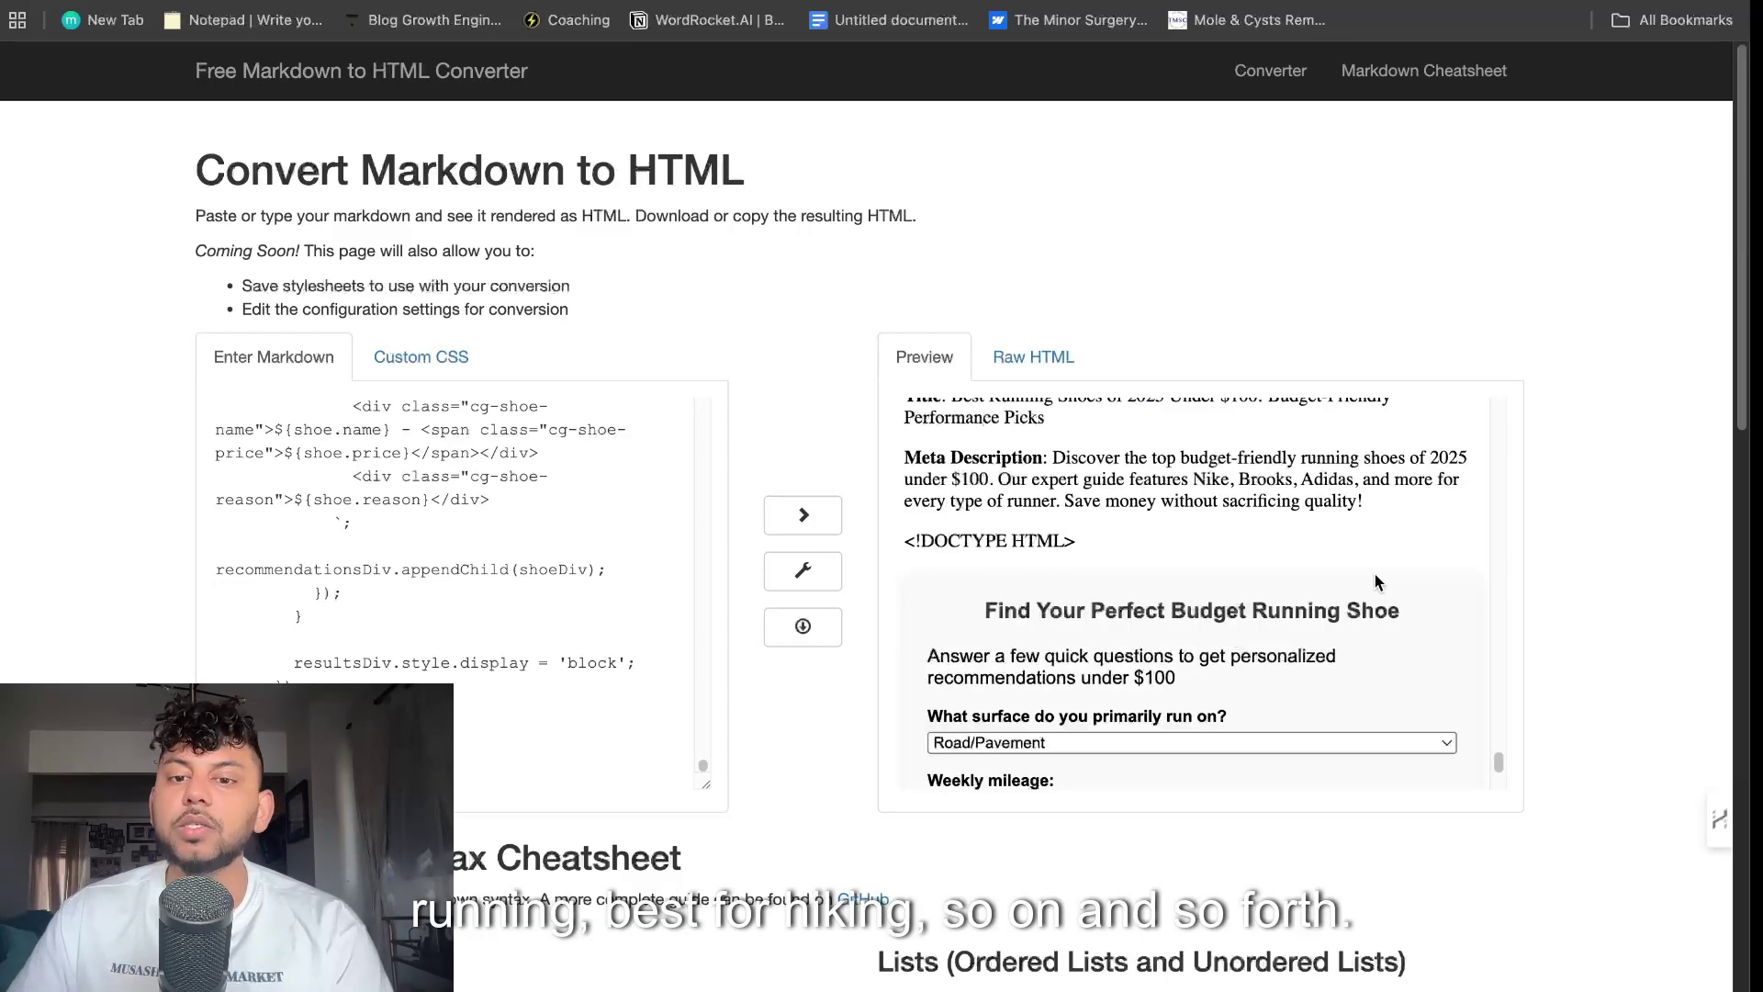
scroll(1337, 613, down, 2)
scroll(1295, 593, down, 1)
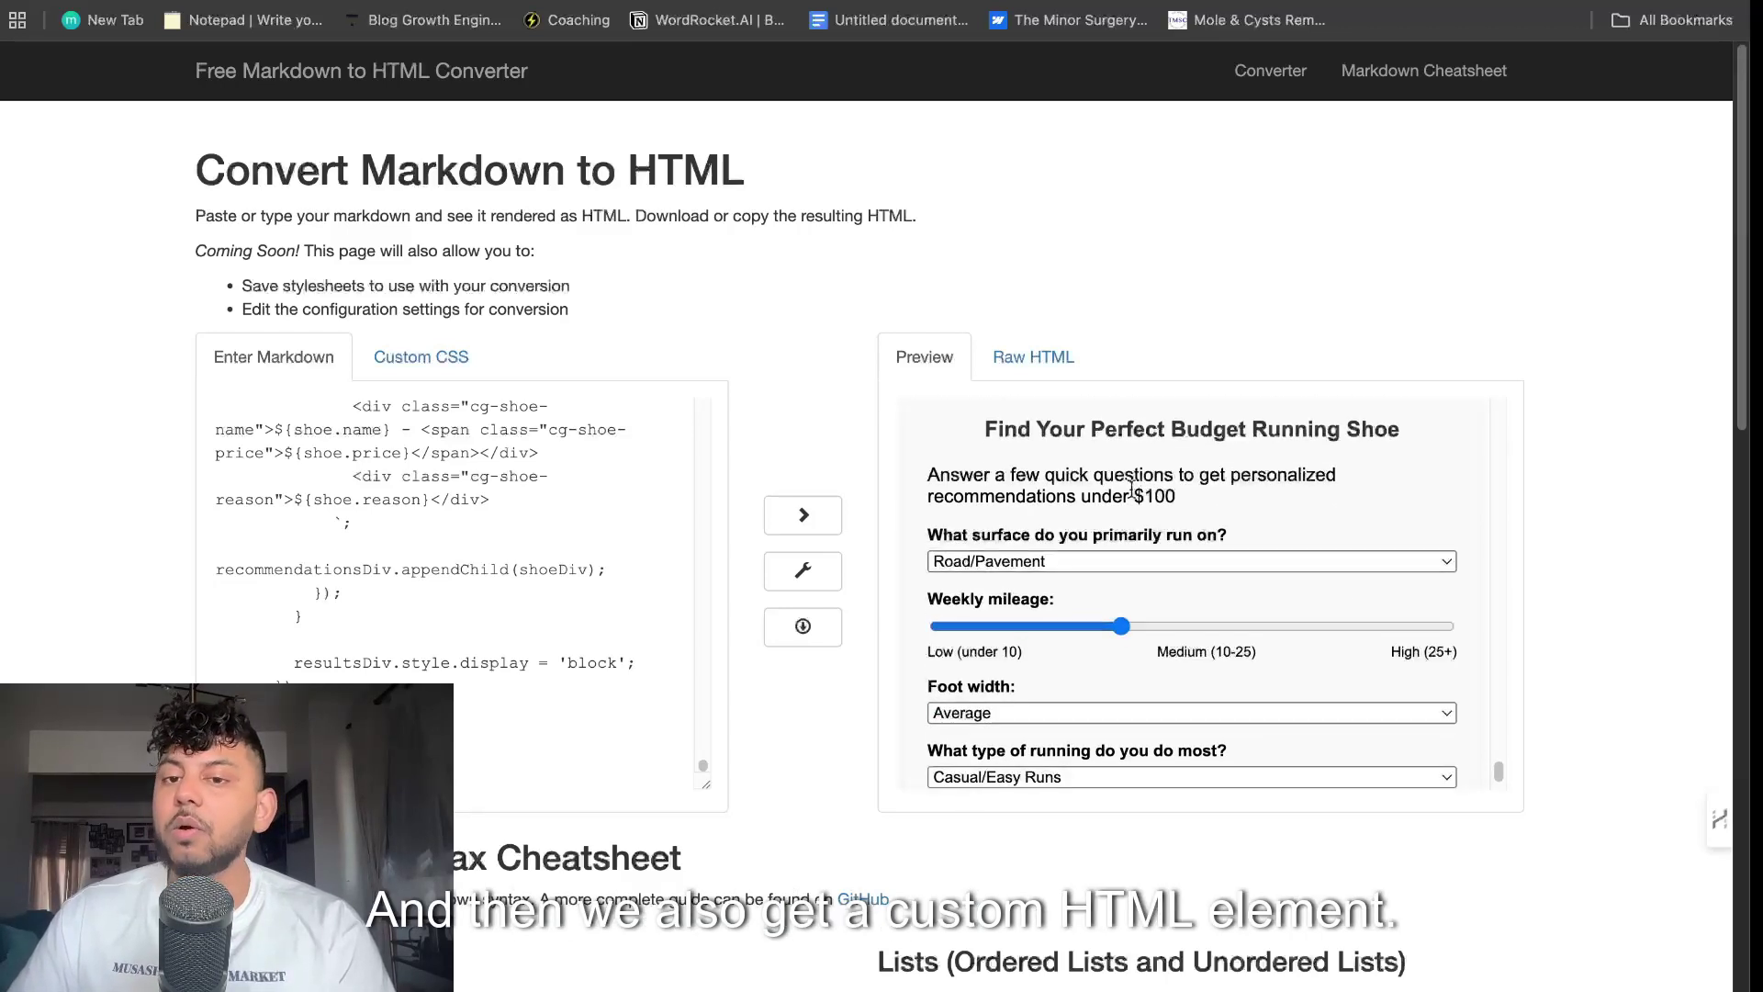
scroll(1197, 647, down, 1)
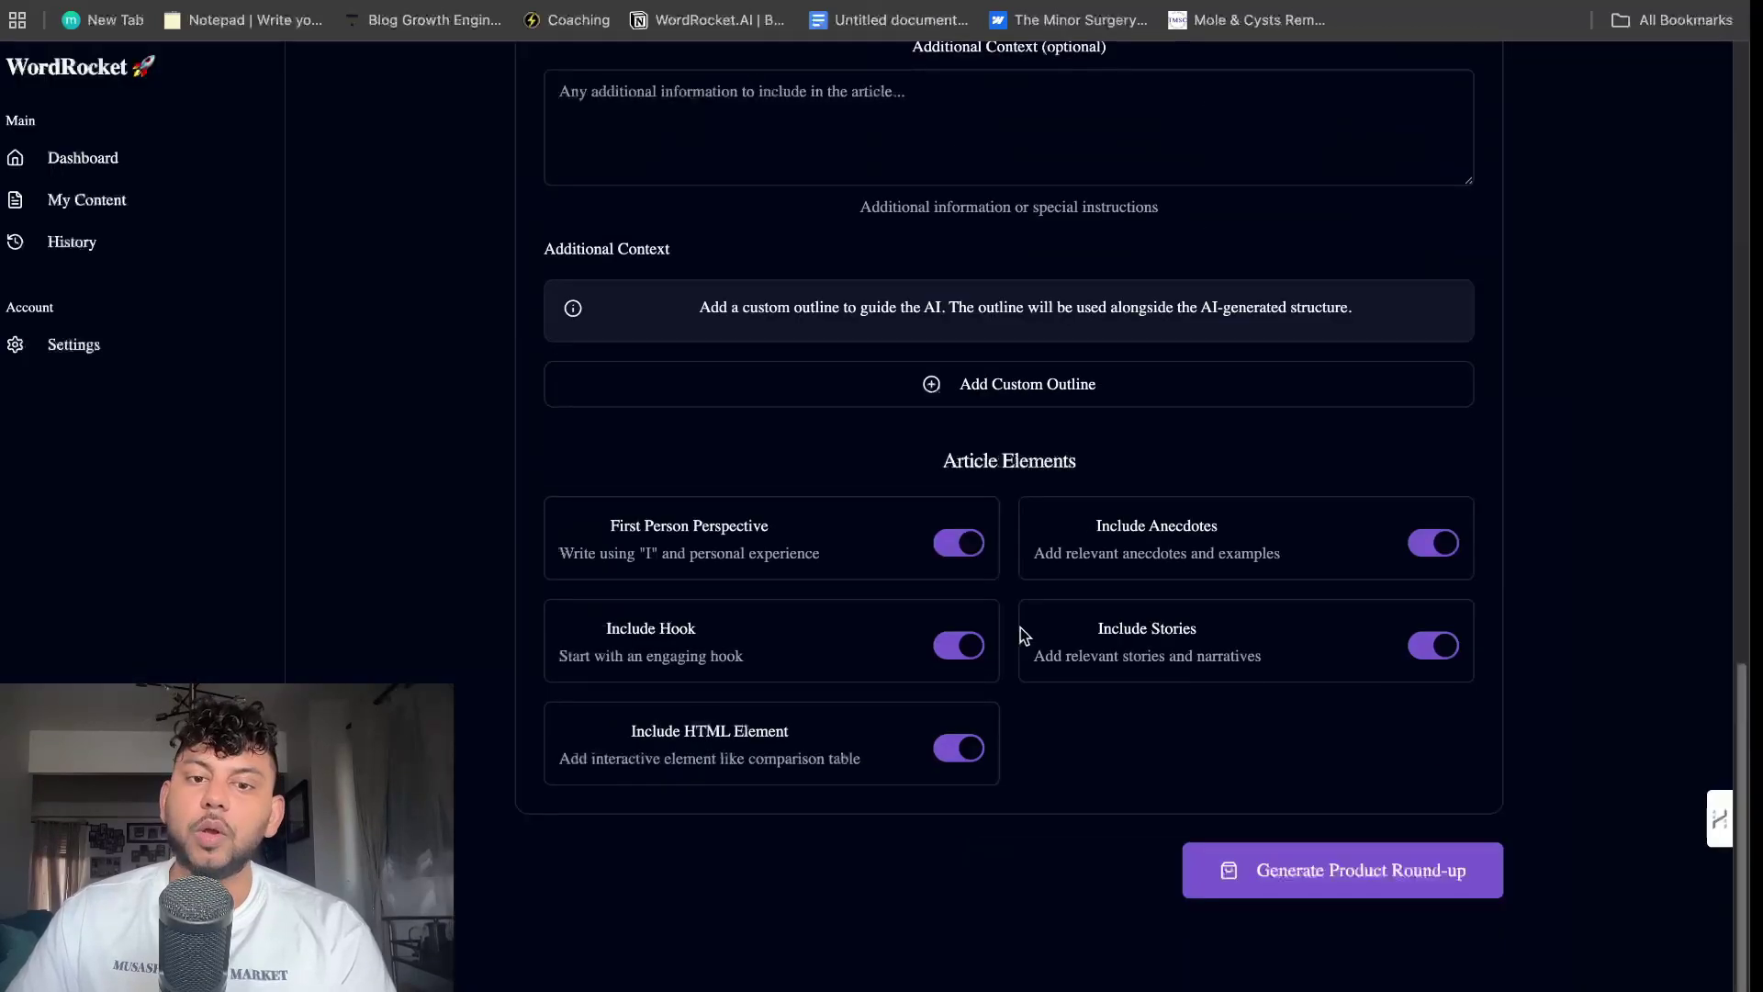
click(940, 755)
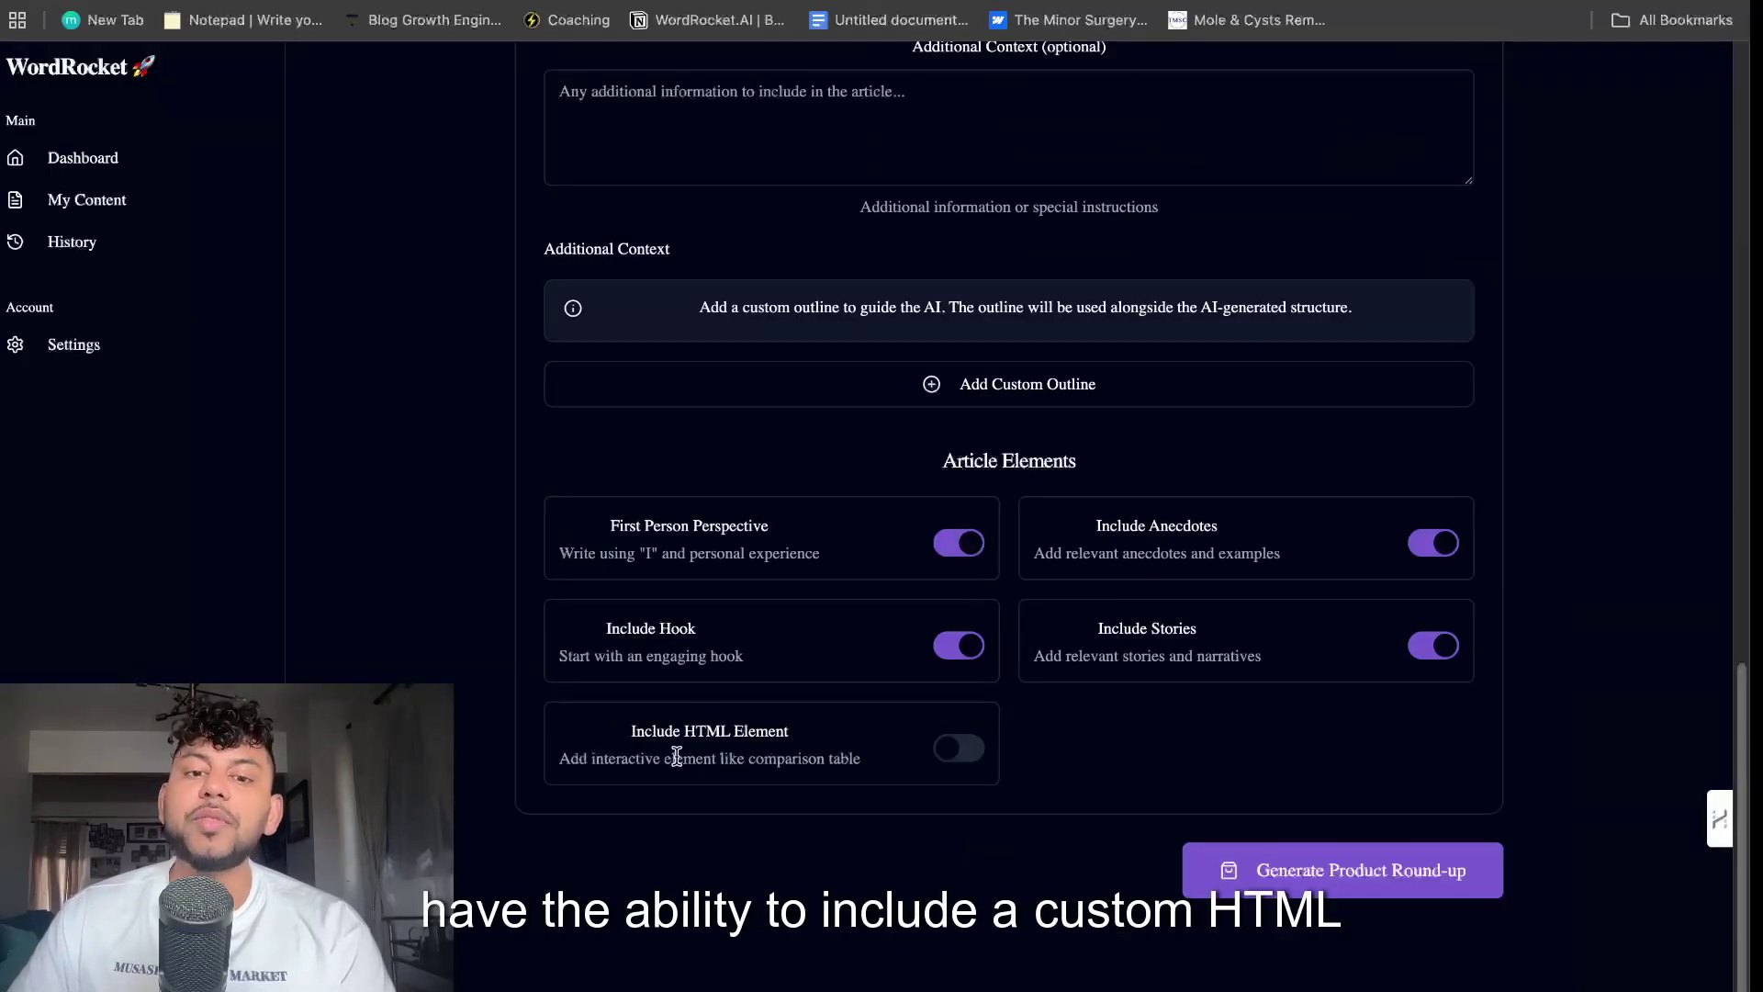
drag(624, 749, 894, 770)
double_click(844, 758)
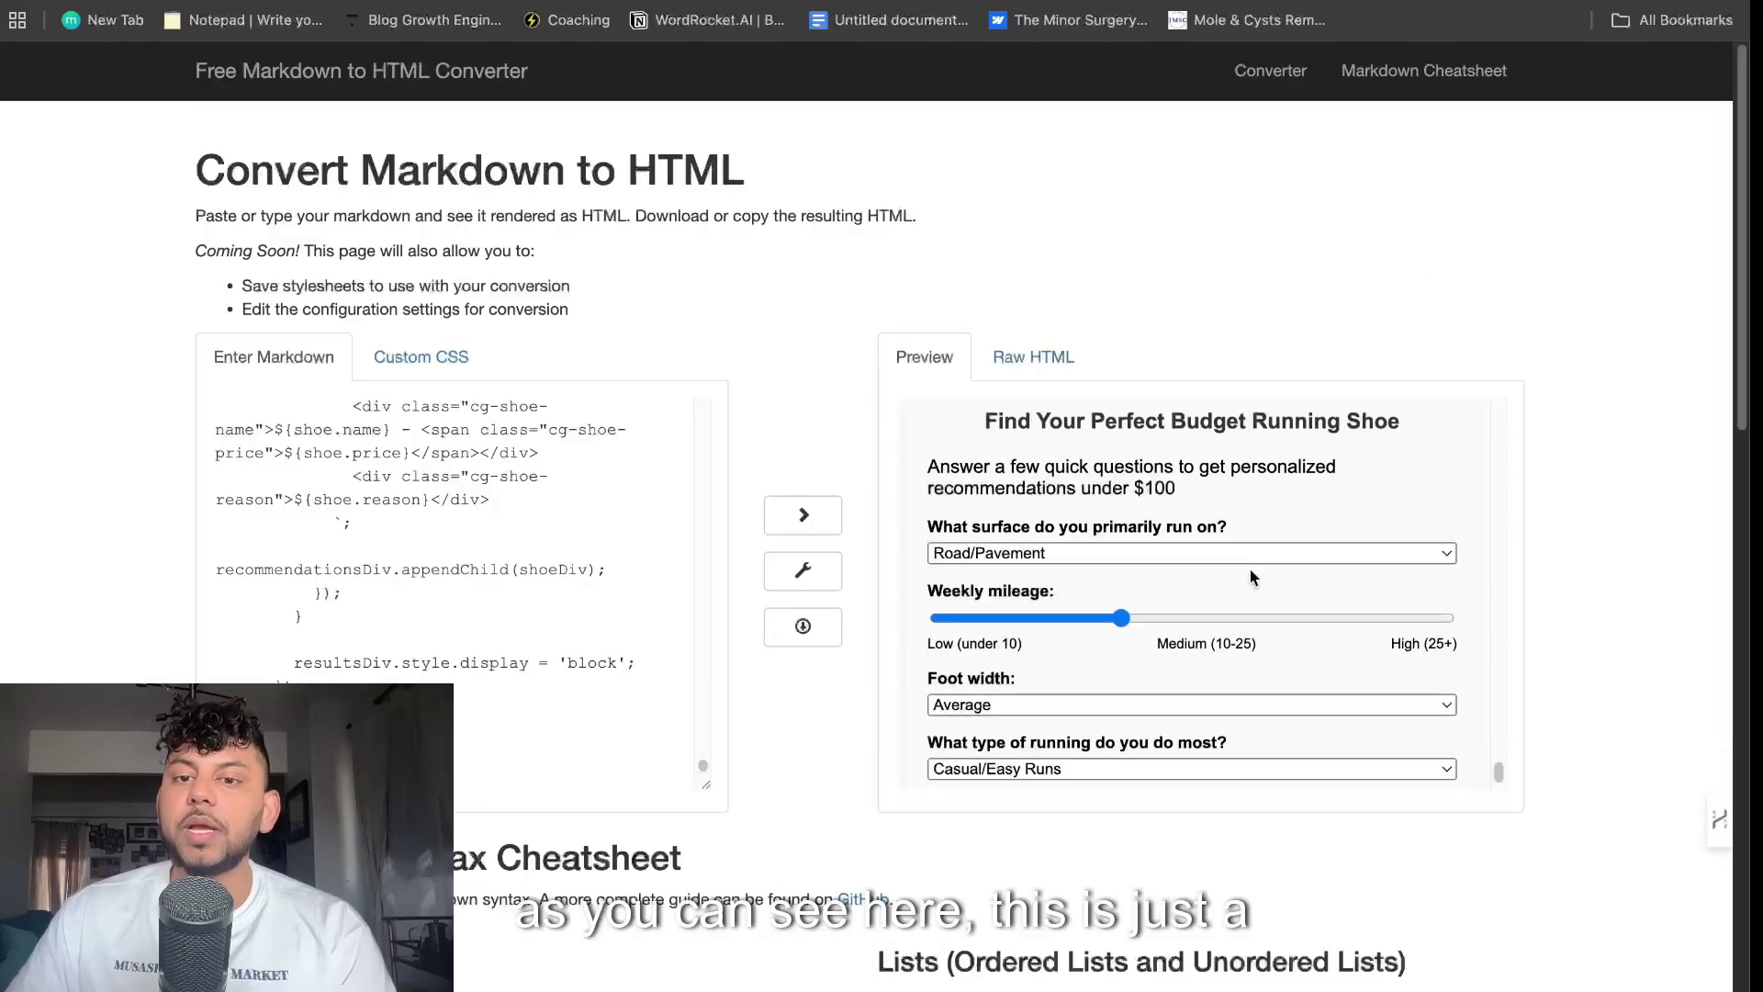
scroll(1171, 516, up, 5)
scroll(1208, 593, down, 3)
scroll(1209, 594, down, 3)
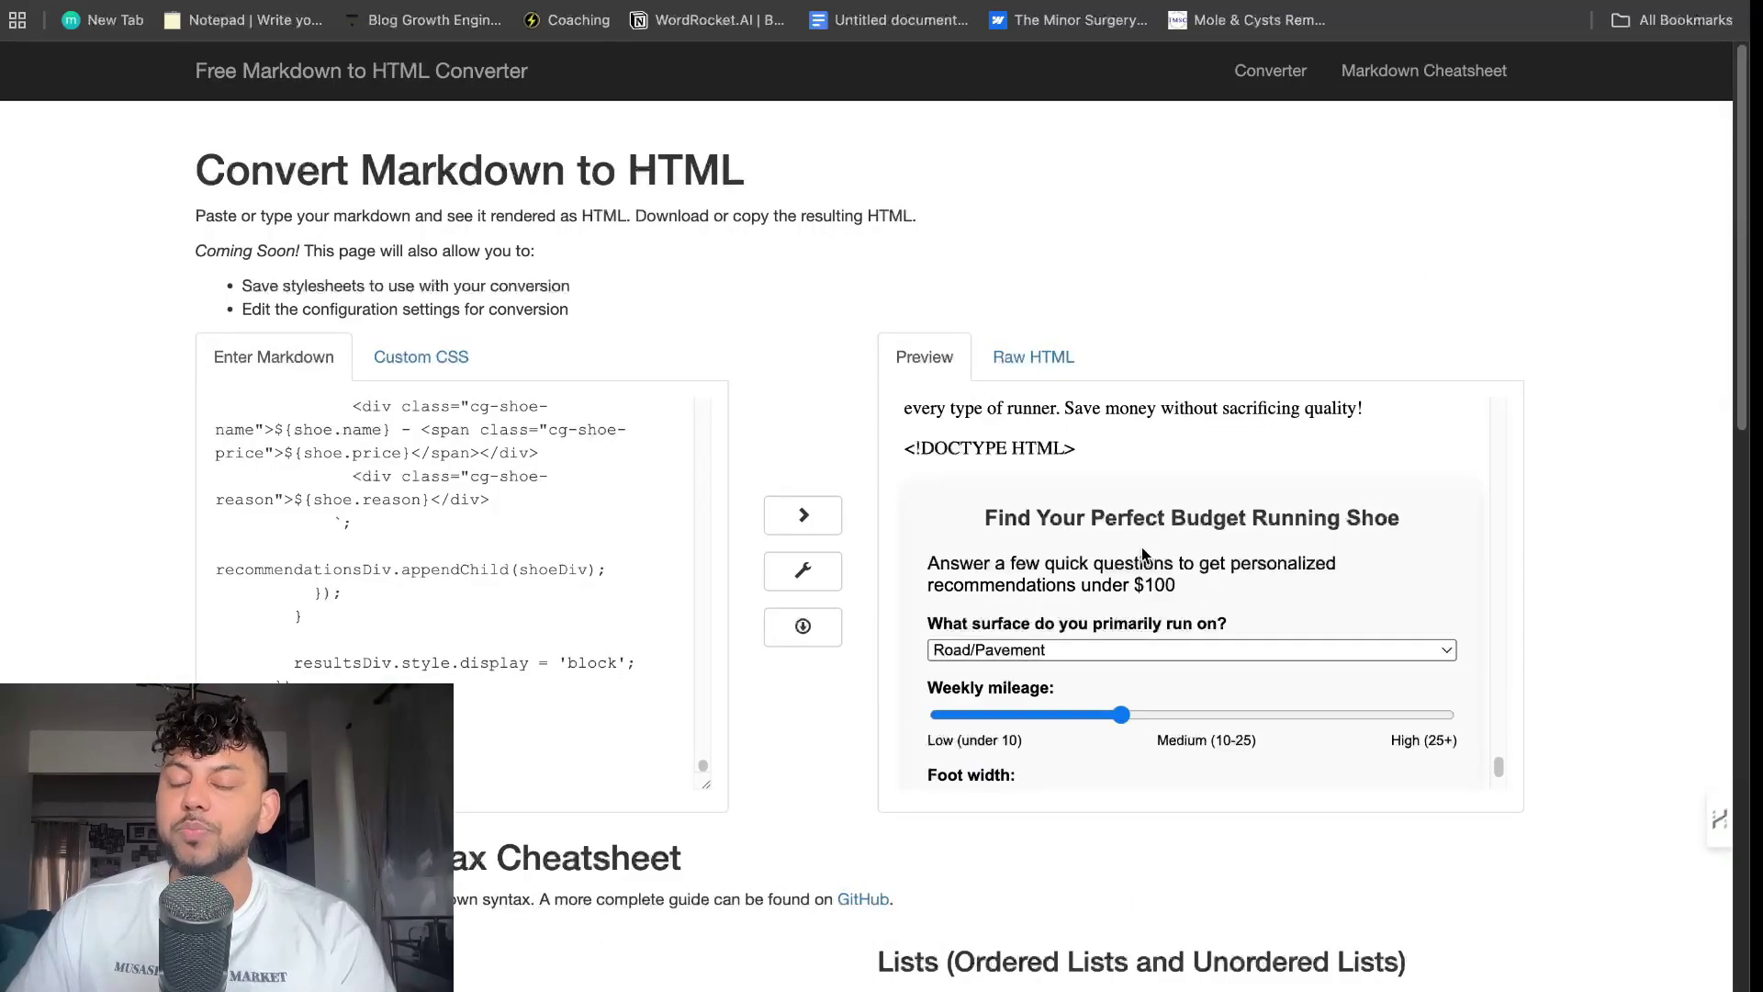
scroll(1220, 592, down, 1)
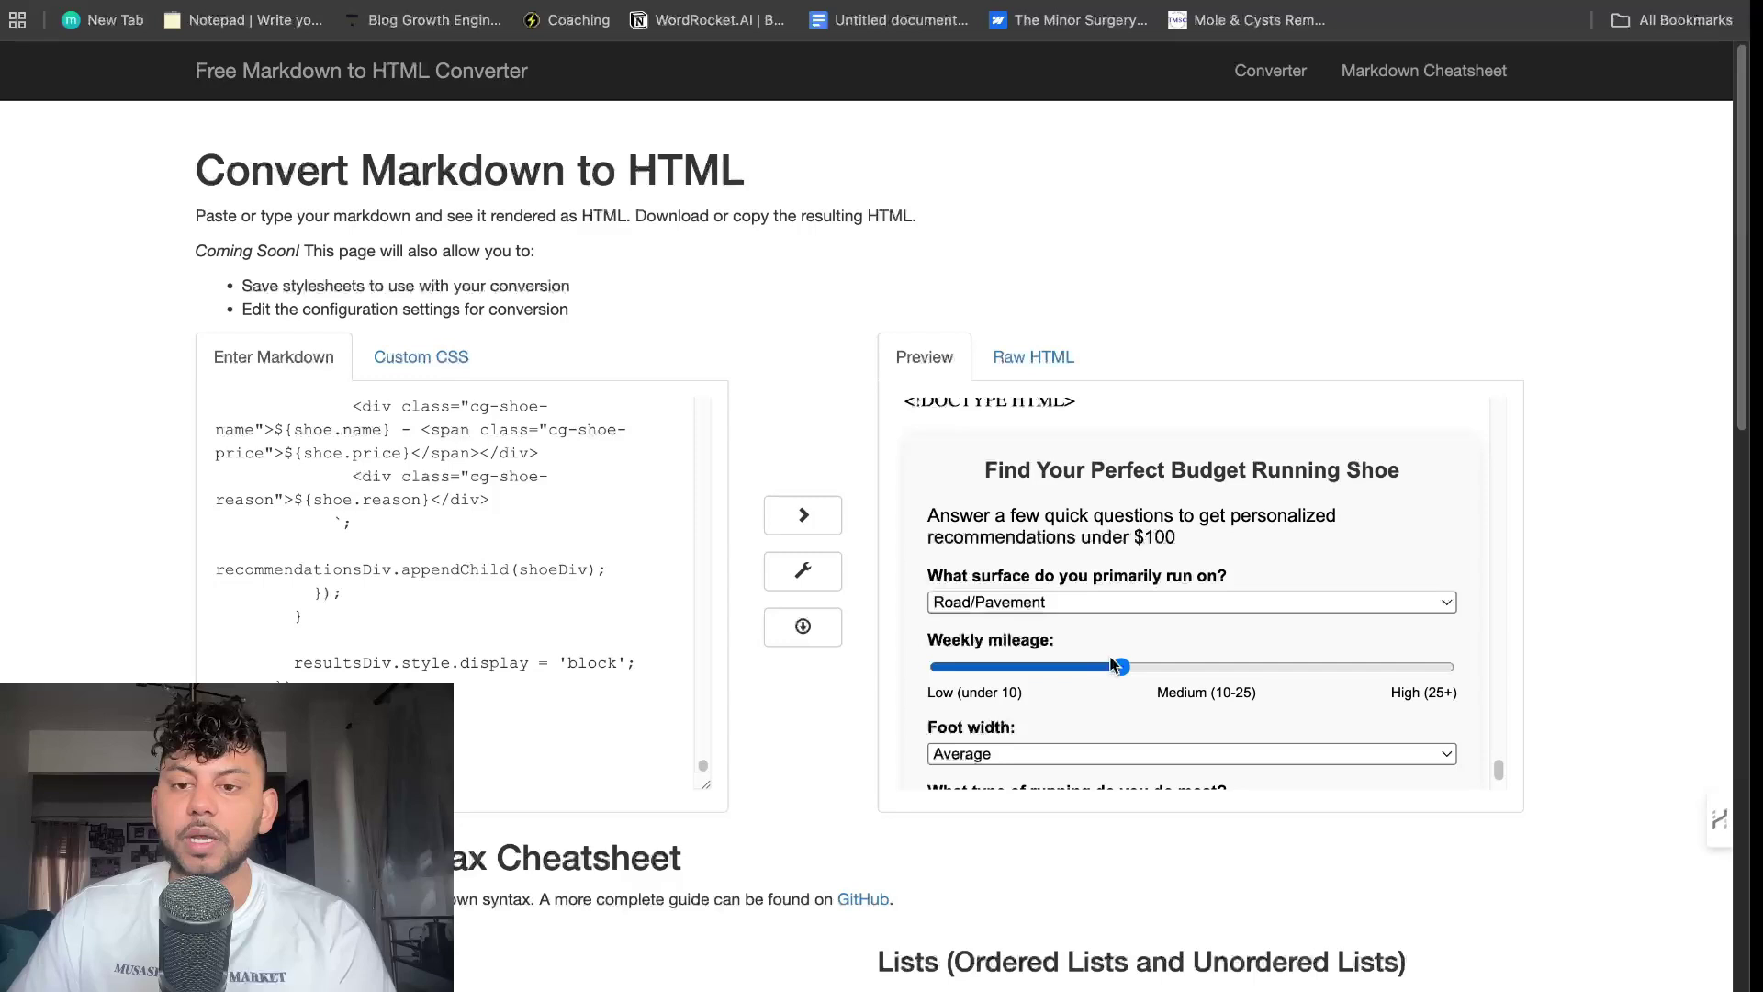
drag(1122, 666, 1248, 664)
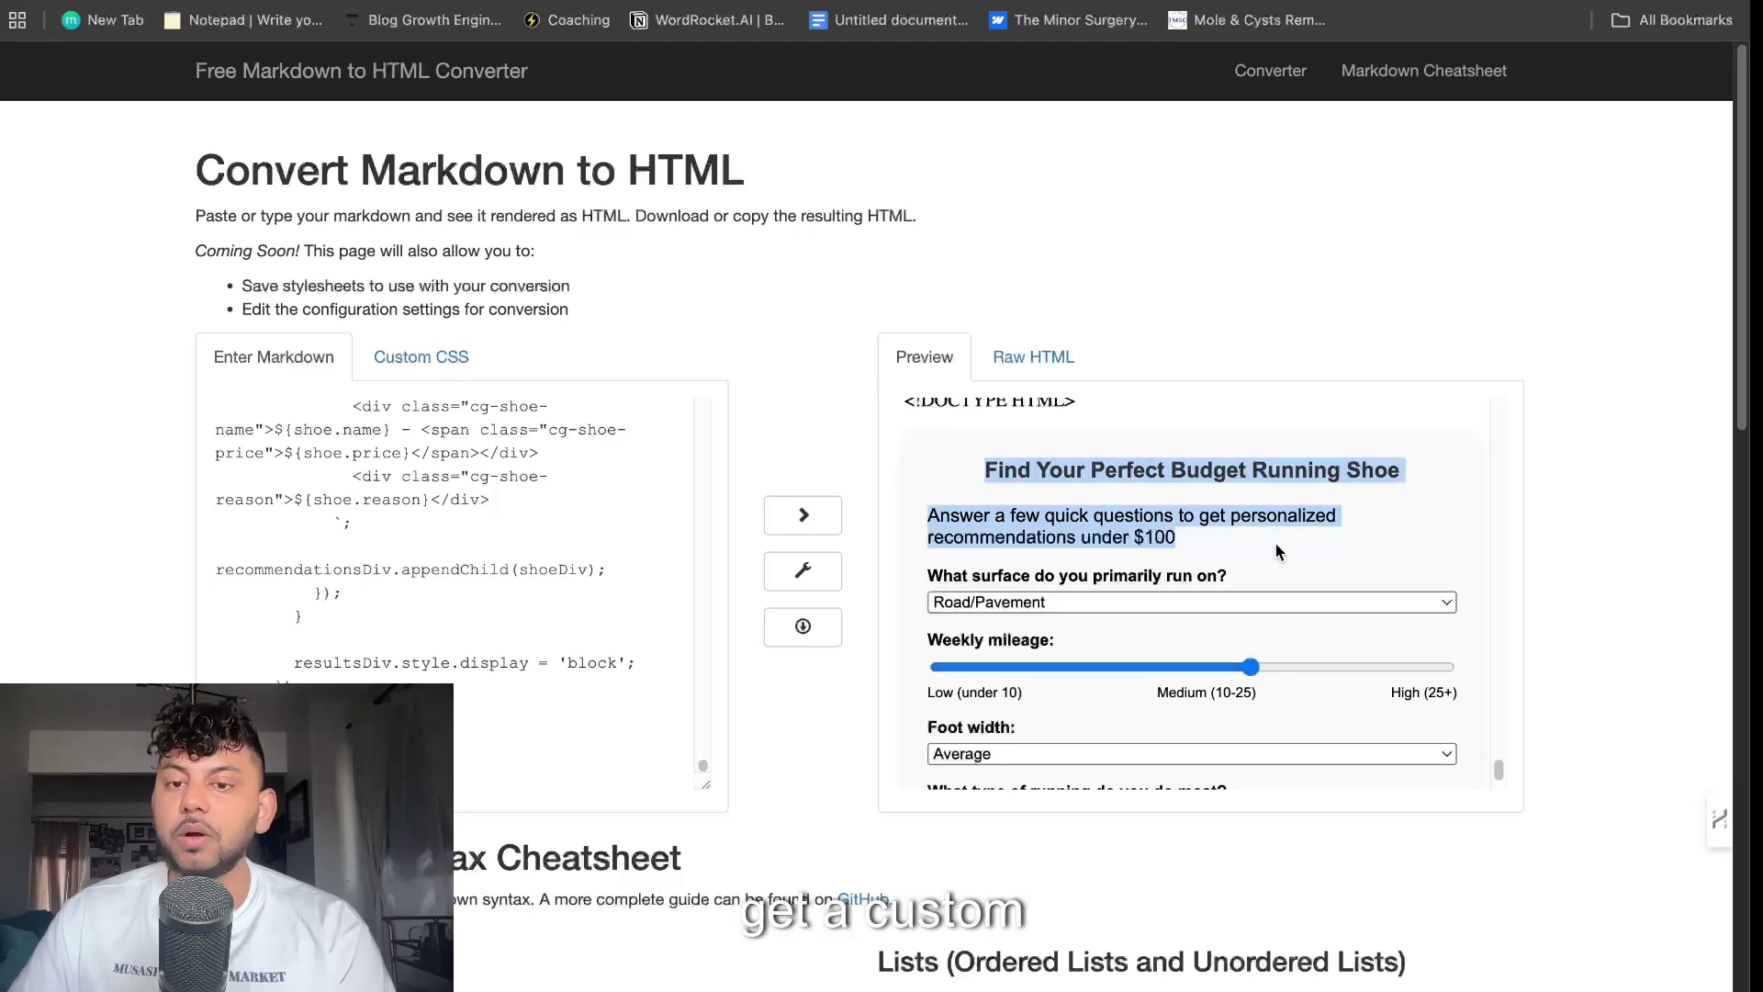
- Fill the shoe quiz with Mixed Terrain surface, Average foot width and a lower weekly mileage
drag(949, 482, 1240, 593)
click(1237, 547)
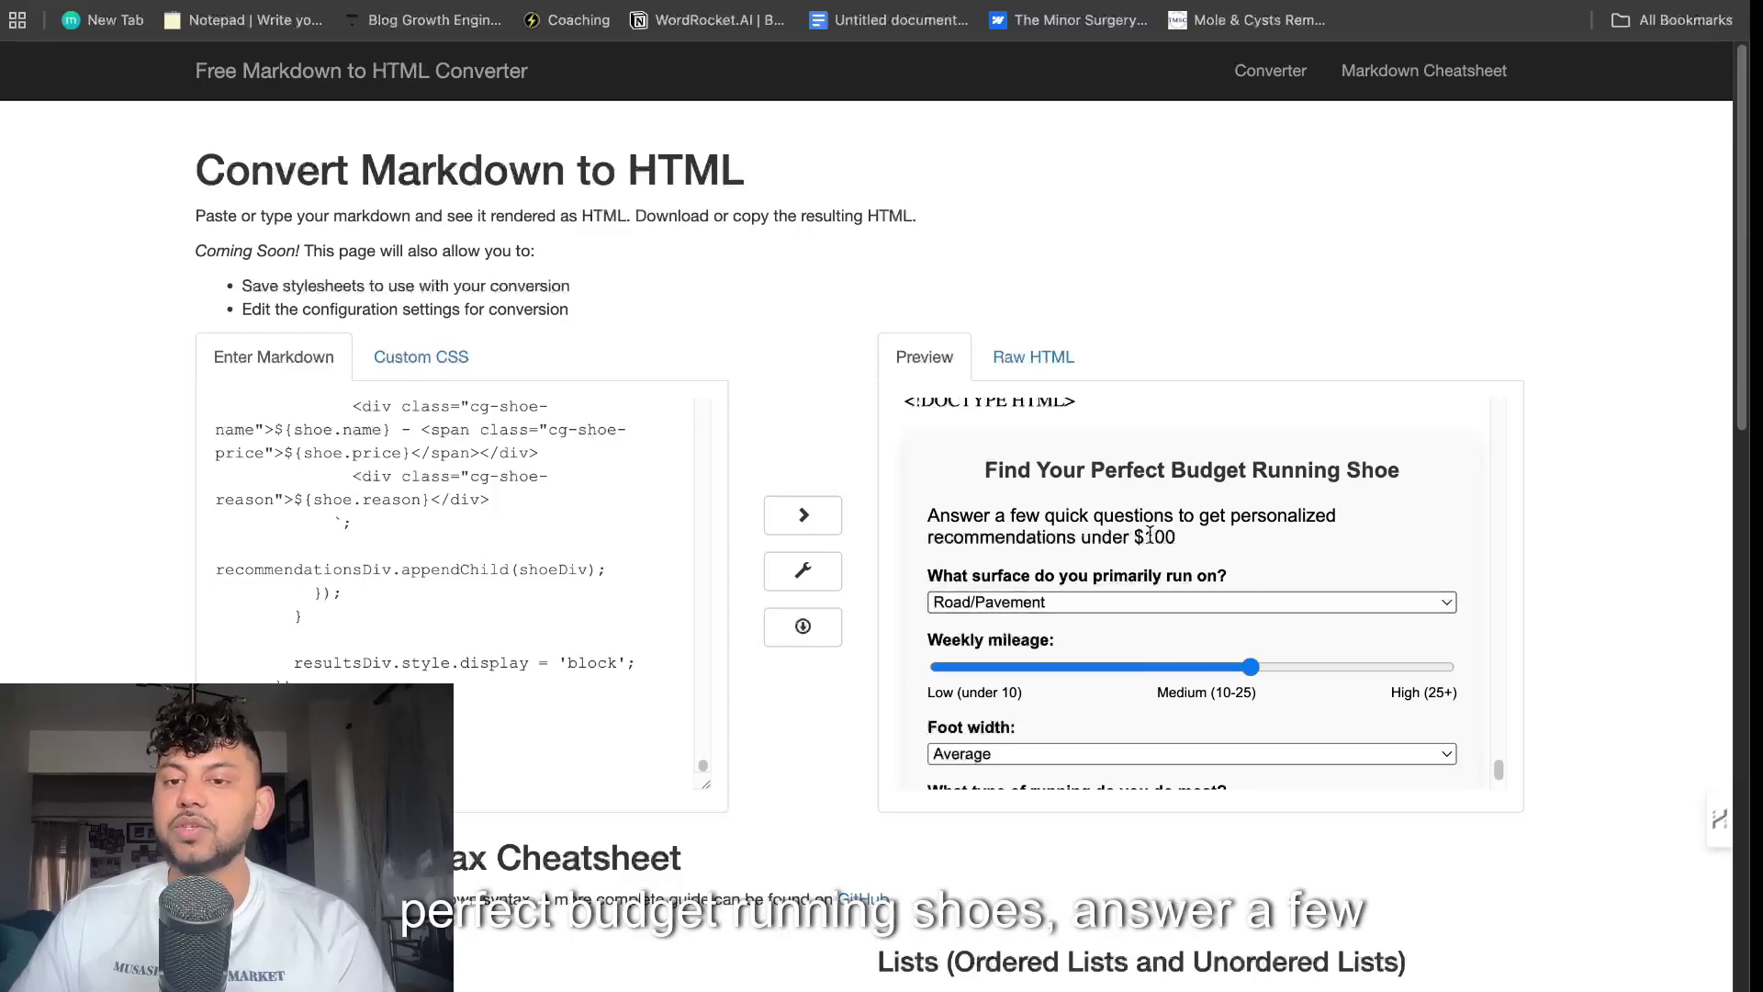
scroll(1242, 556, down, 3)
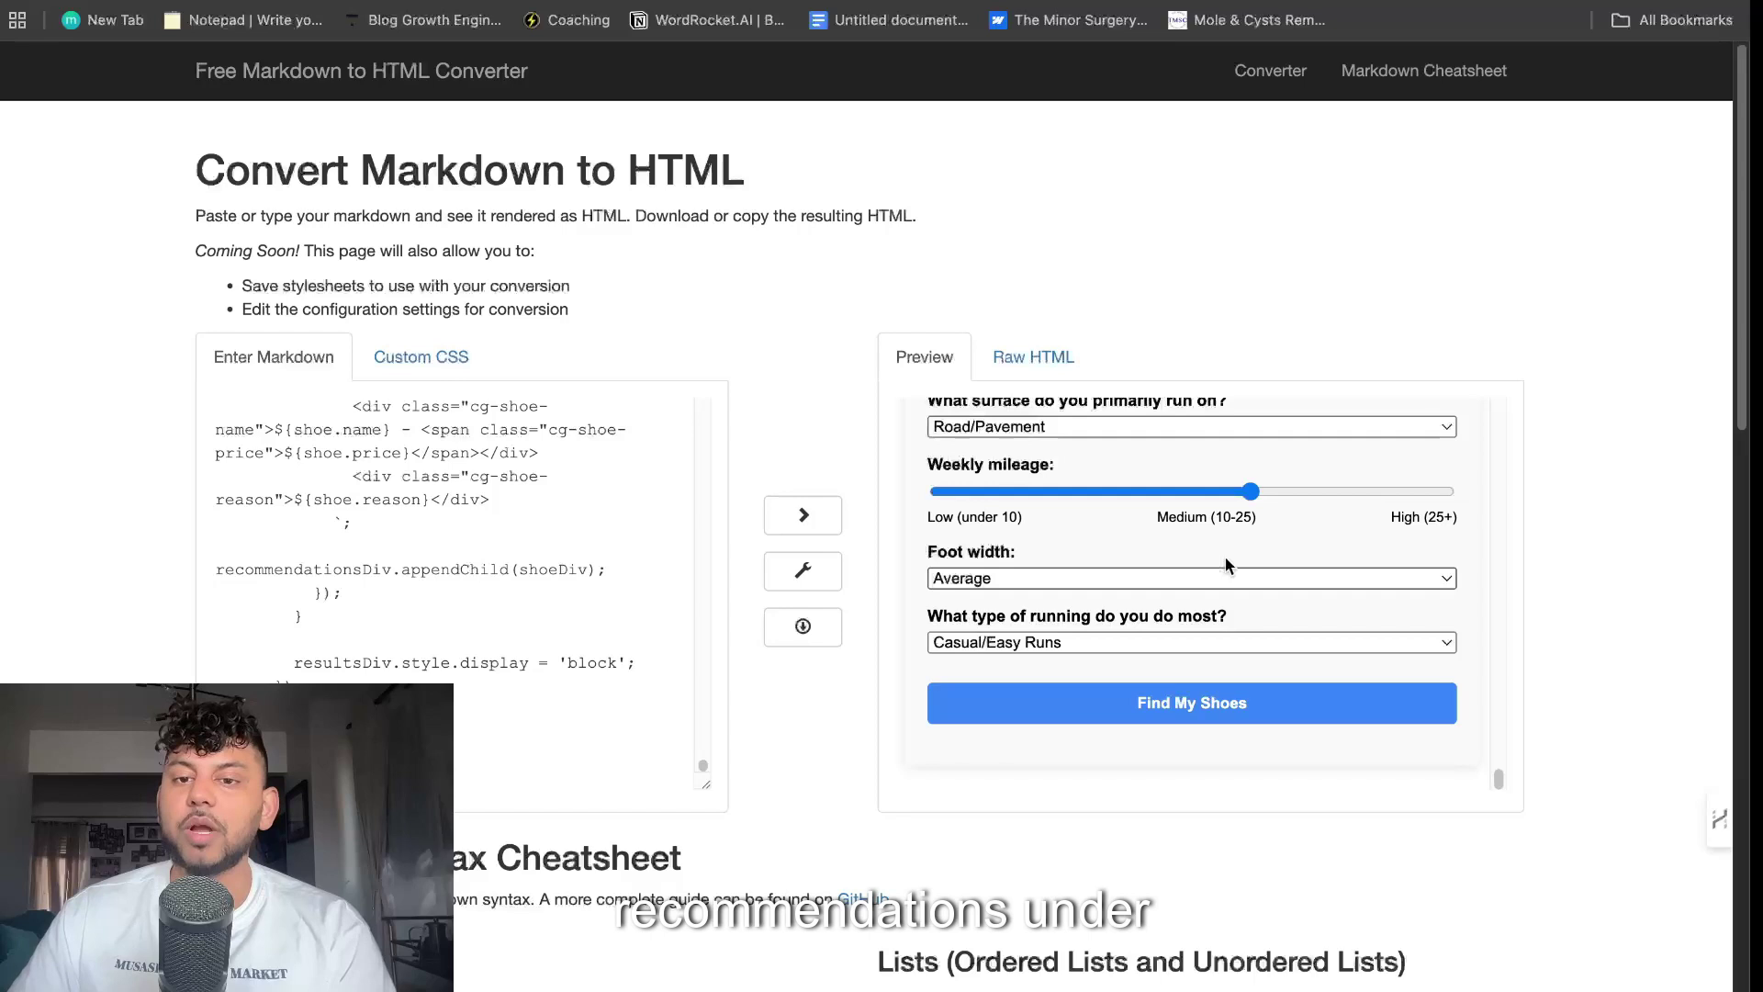
click(1095, 588)
click(1112, 618)
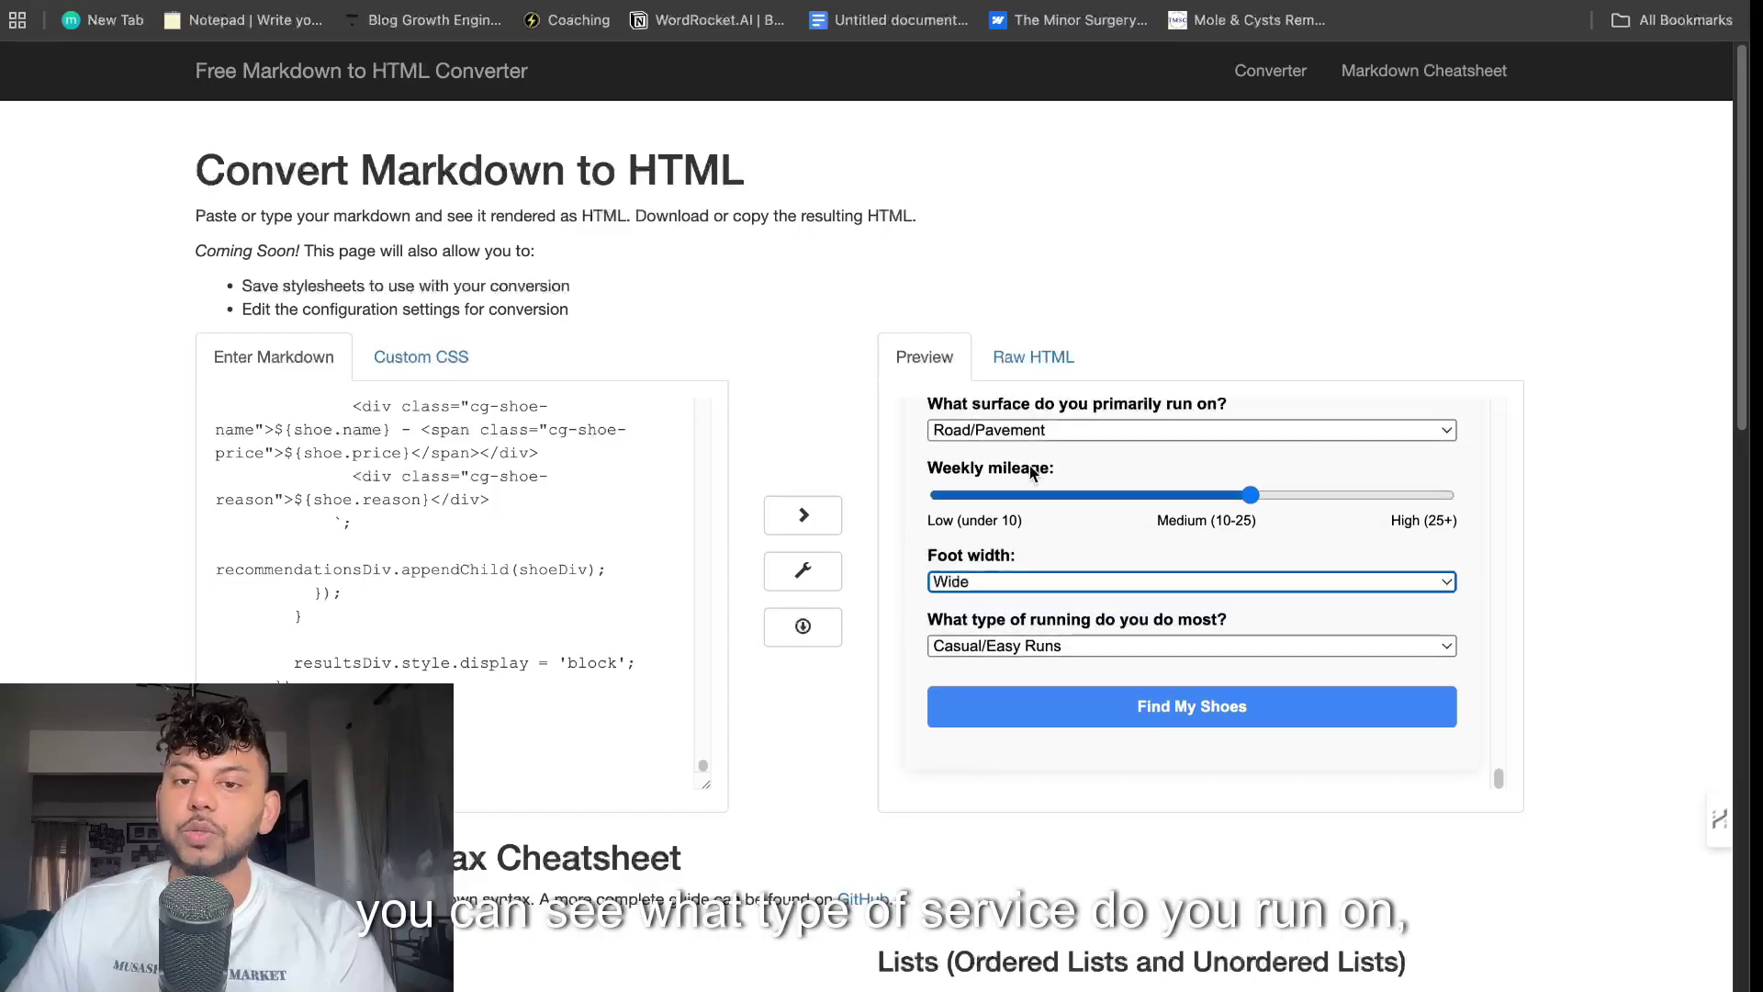
scroll(1088, 551, up, 1)
click(1051, 476)
click(1057, 504)
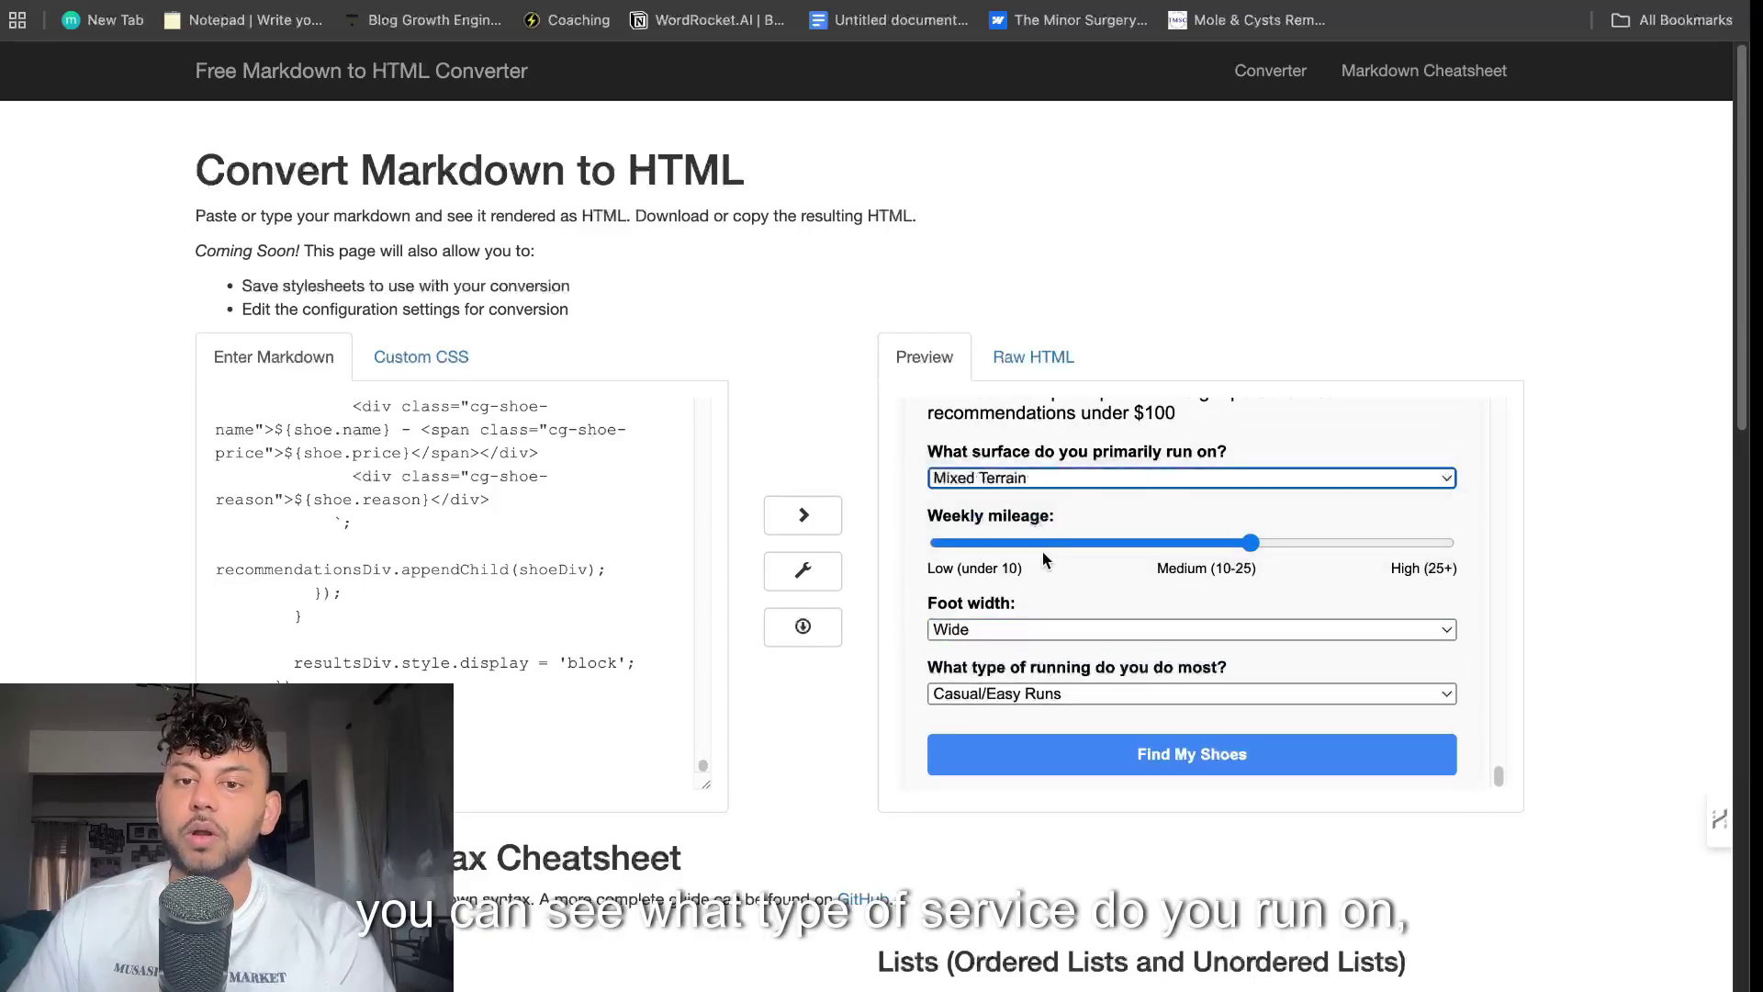
drag(1248, 541, 1210, 542)
click(1095, 622)
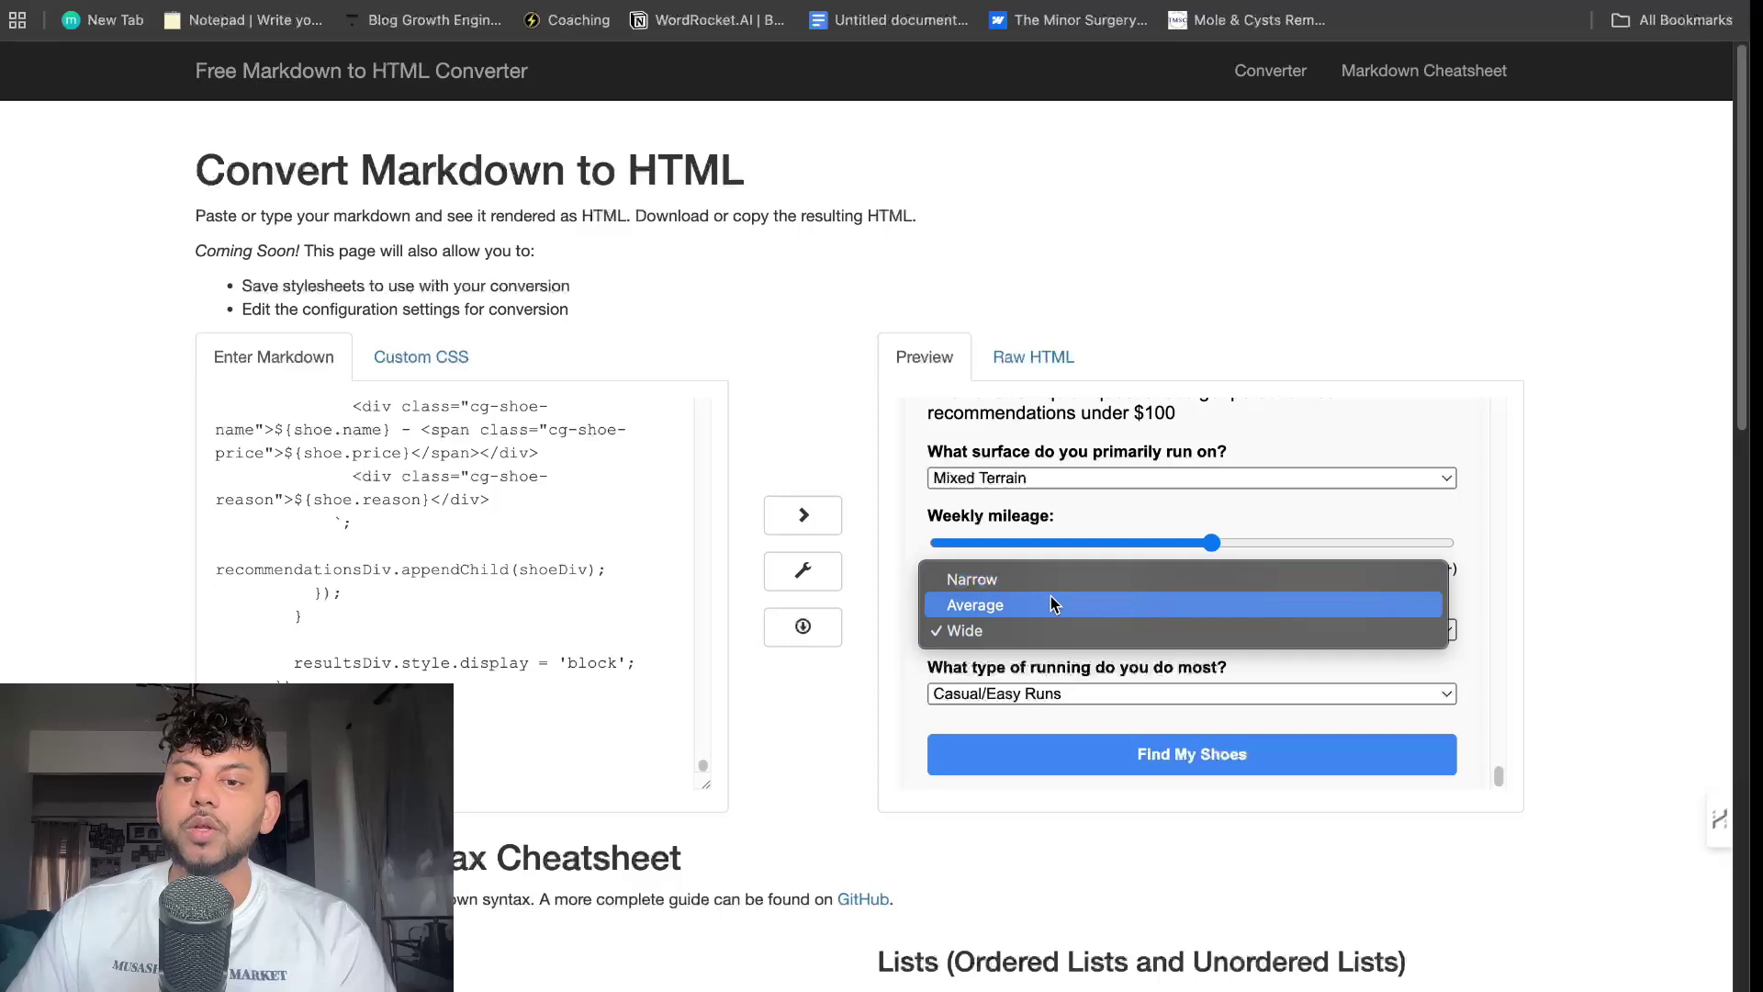
- Choose Long Distance as the running type and submit Find My Shoes
click(1100, 681)
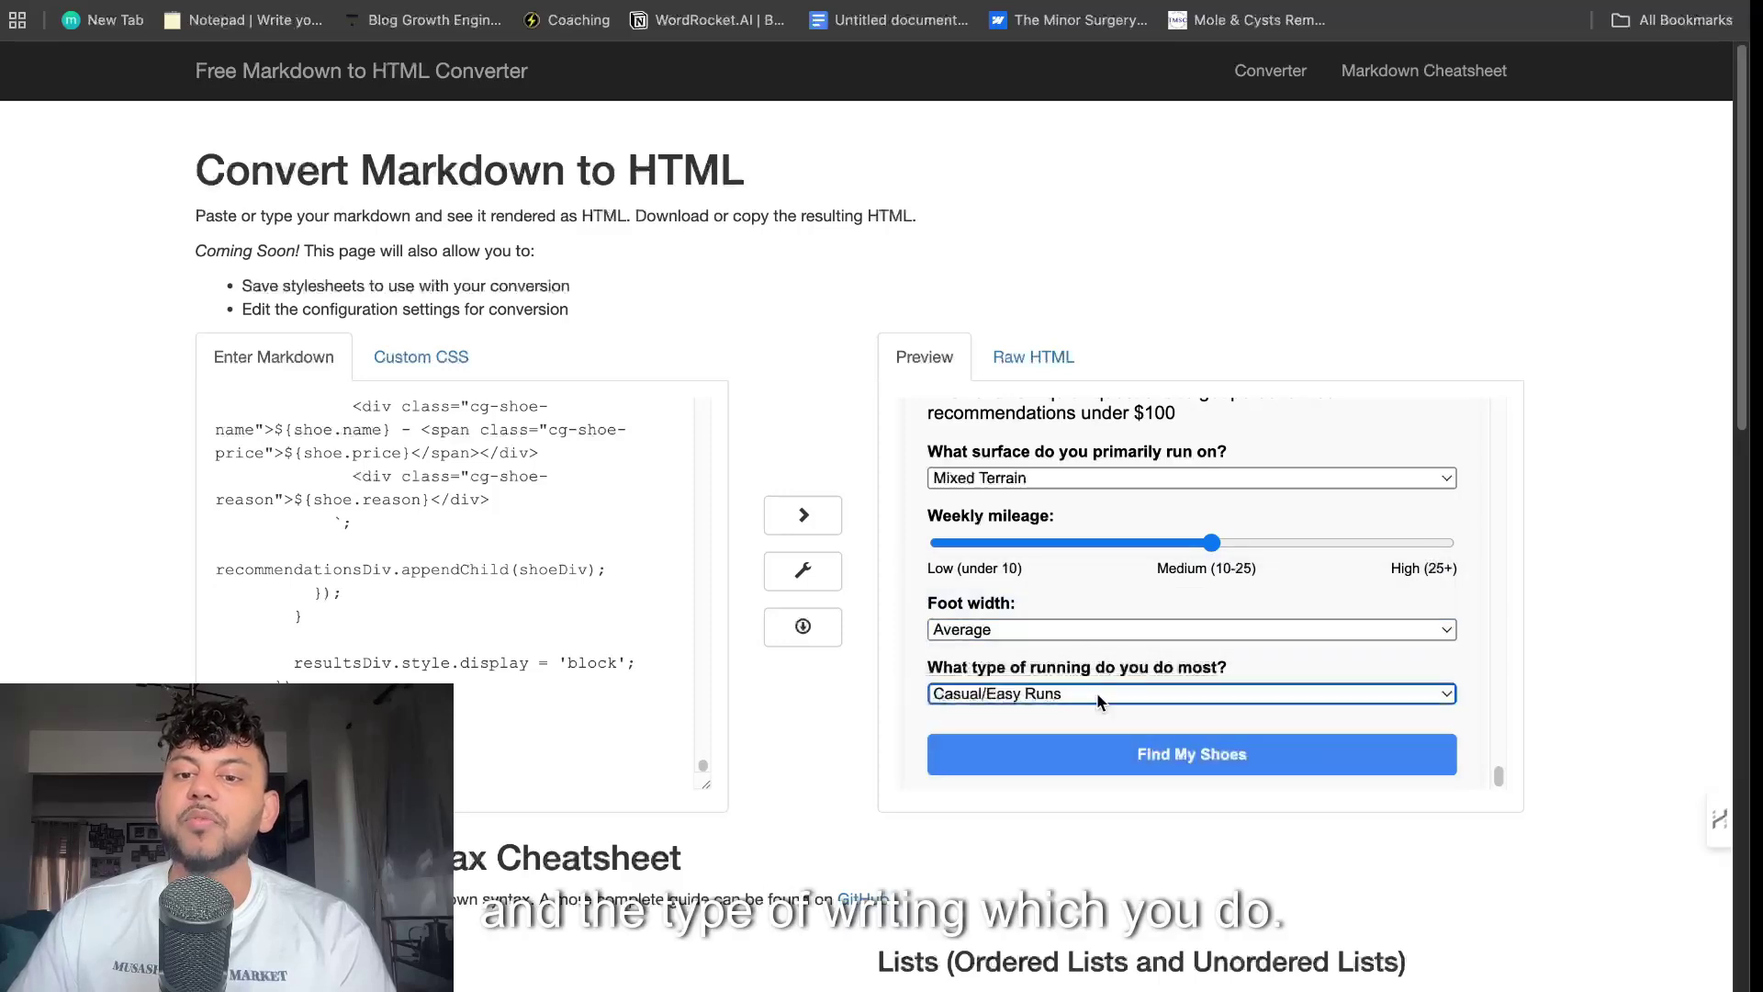
click(1096, 693)
click(1215, 758)
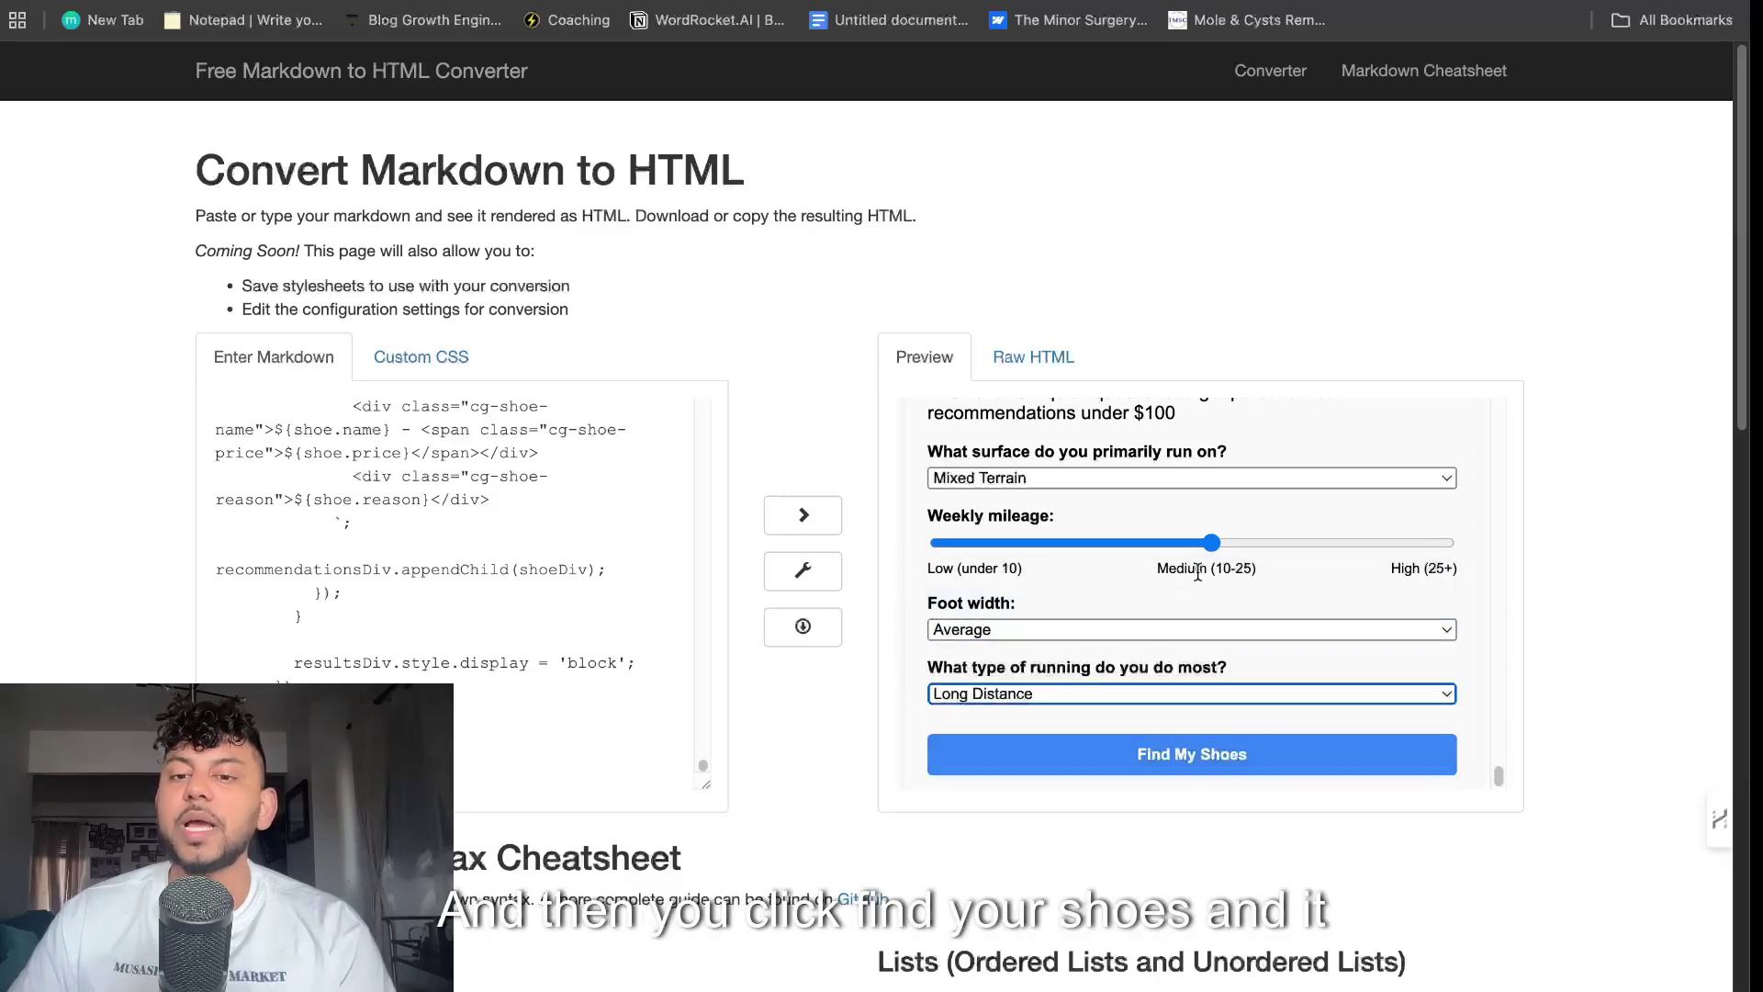
scroll(1251, 575, down, 10)
scroll(1251, 568, up, 15)
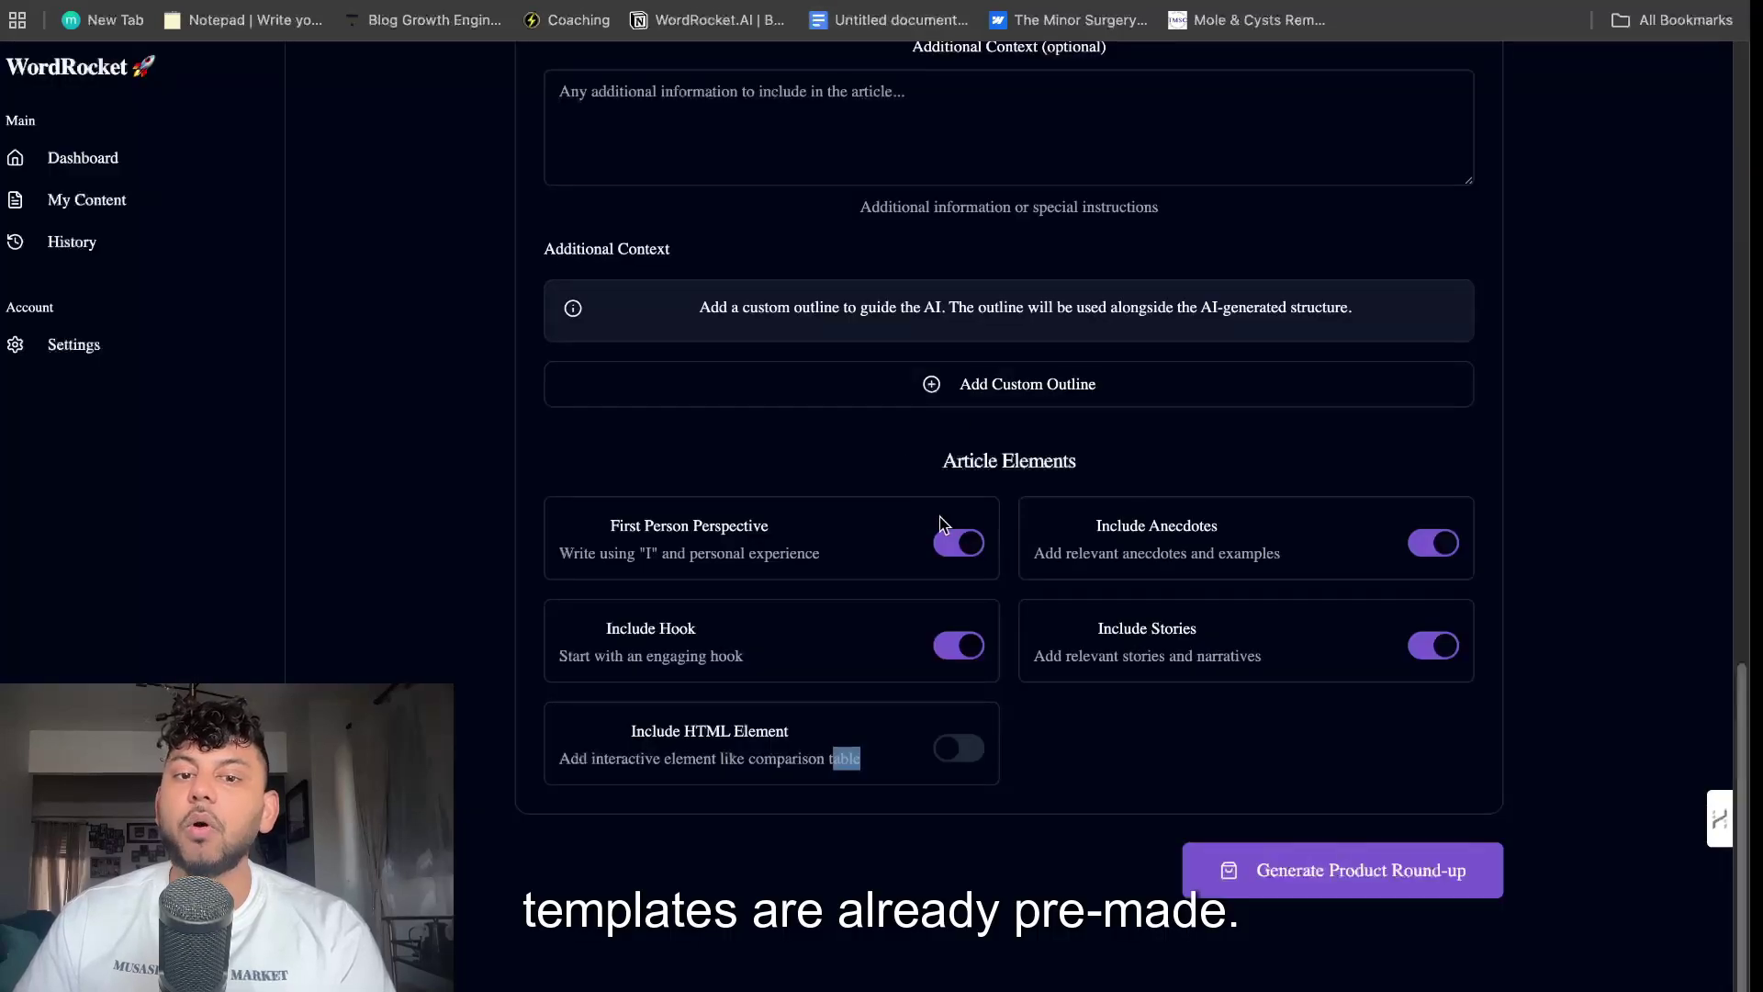
scroll(896, 503, up, 10)
scroll(896, 503, up, 10)
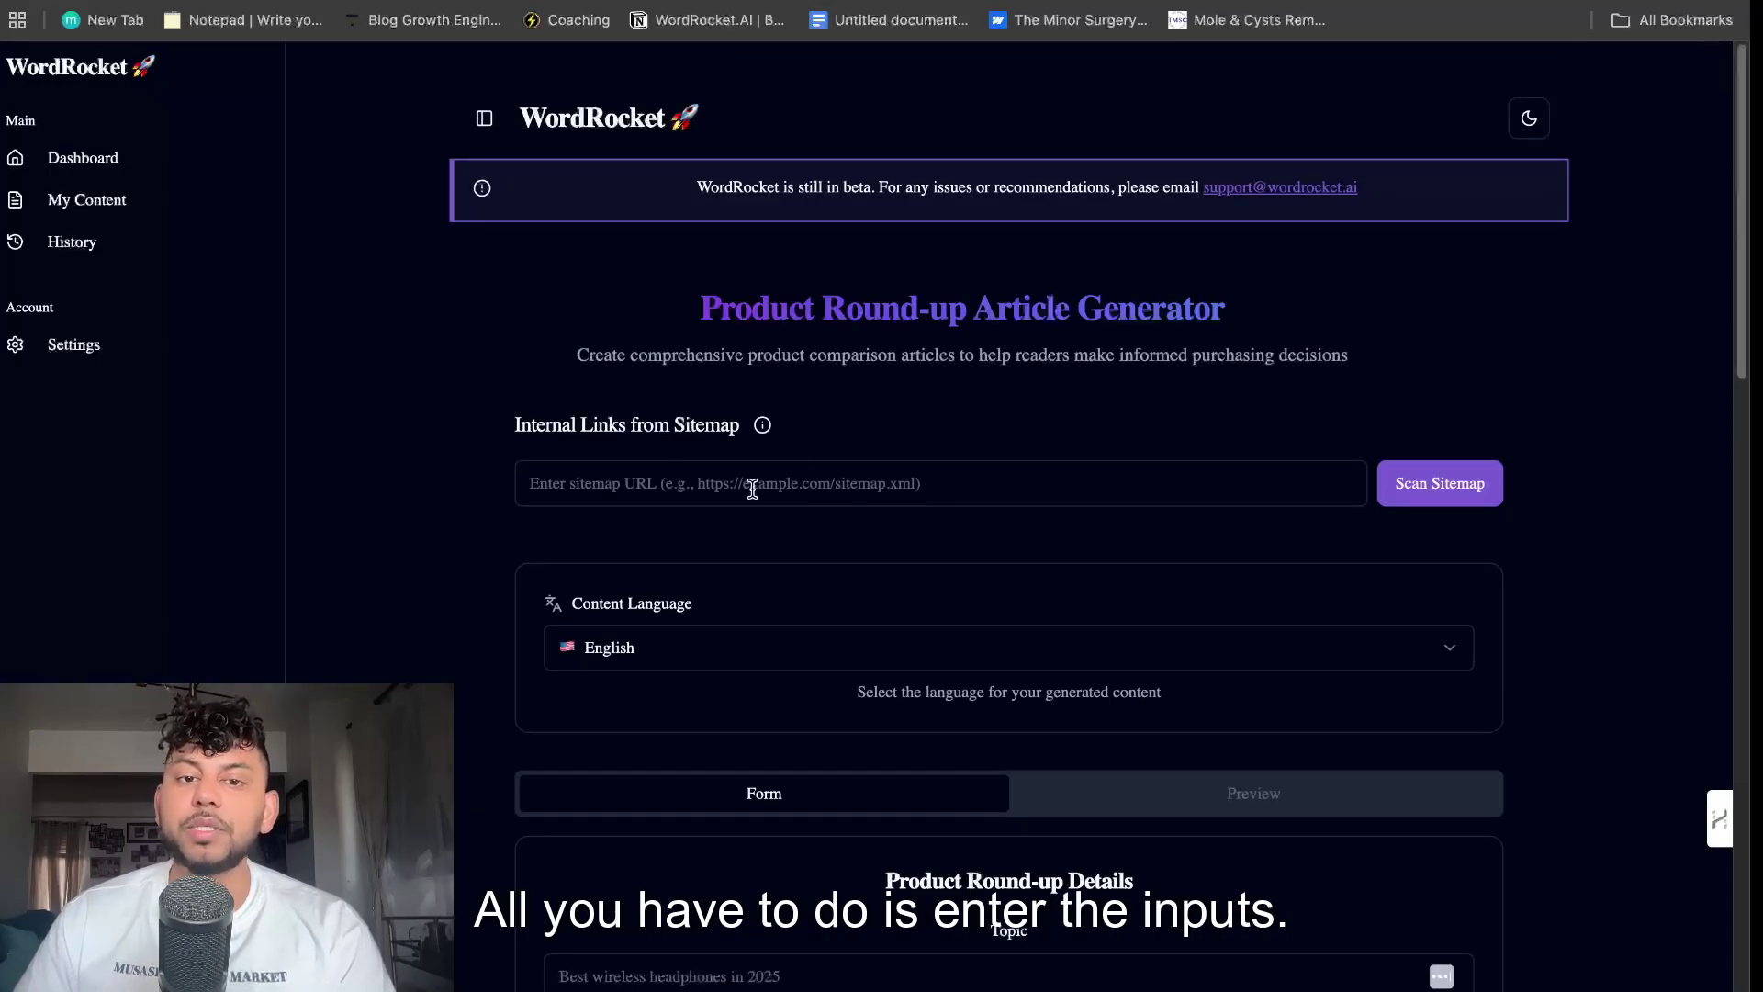
- Paste the sitemap address and scan it, finding 197 URLs for internal links
drag(742, 426, 503, 436)
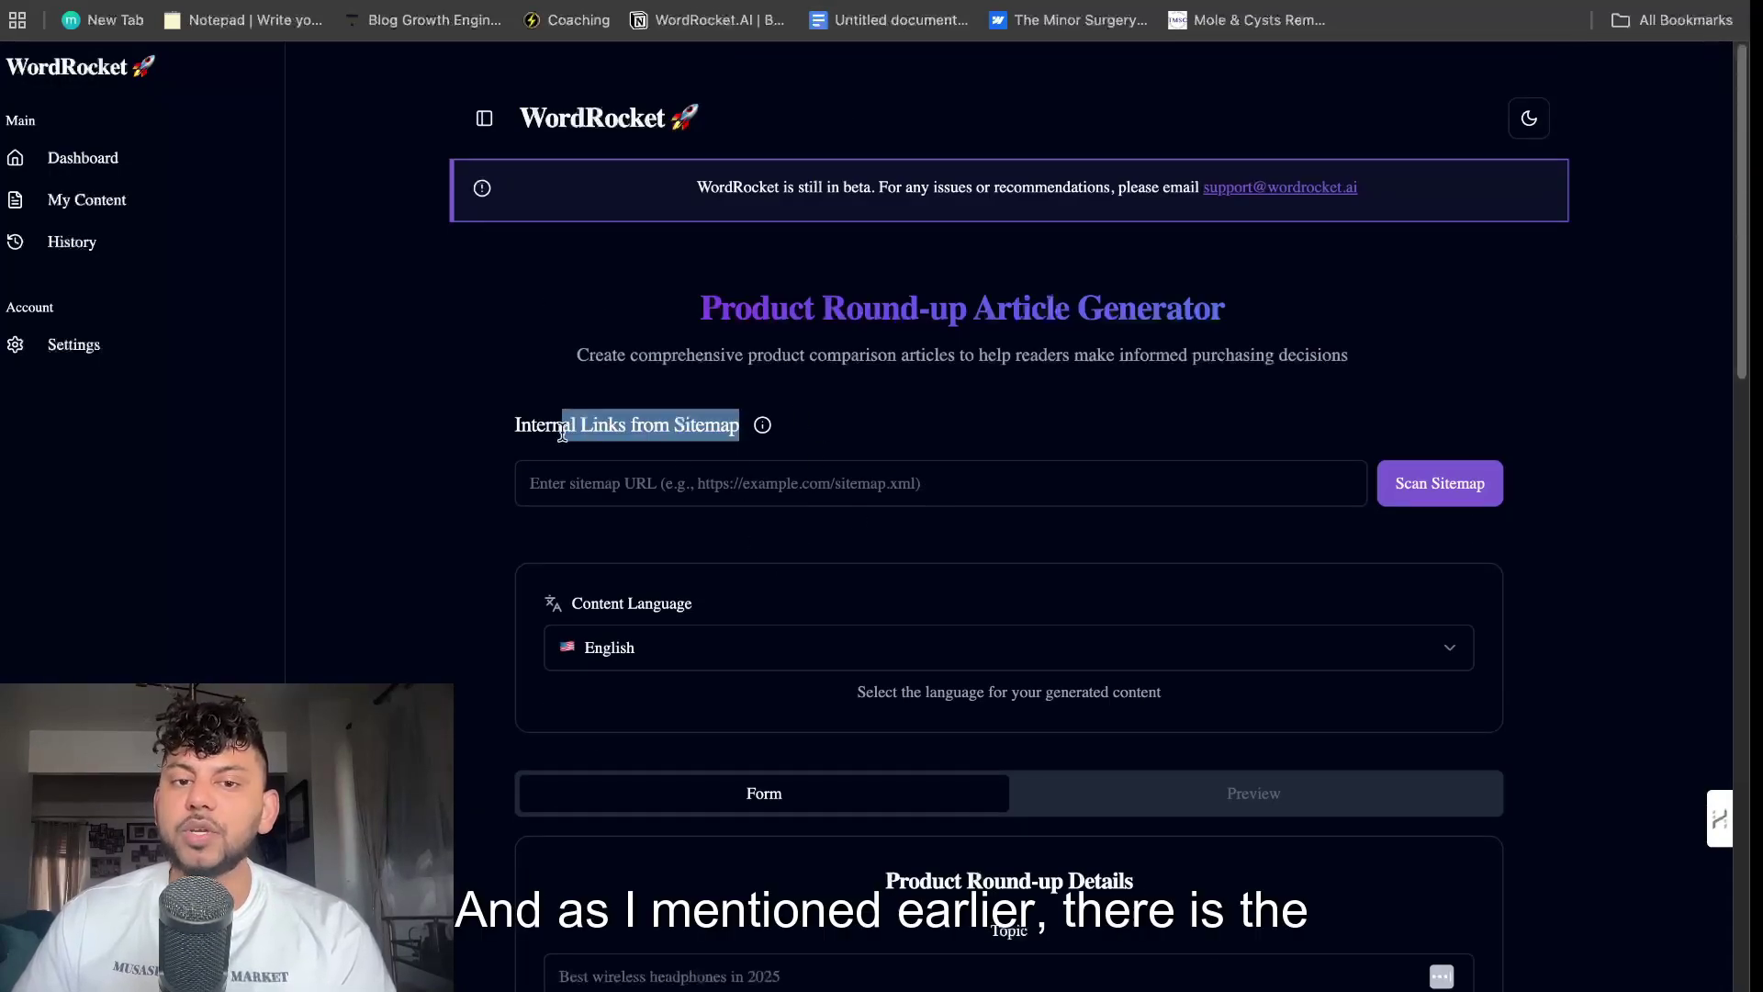
click(608, 435)
click(623, 478)
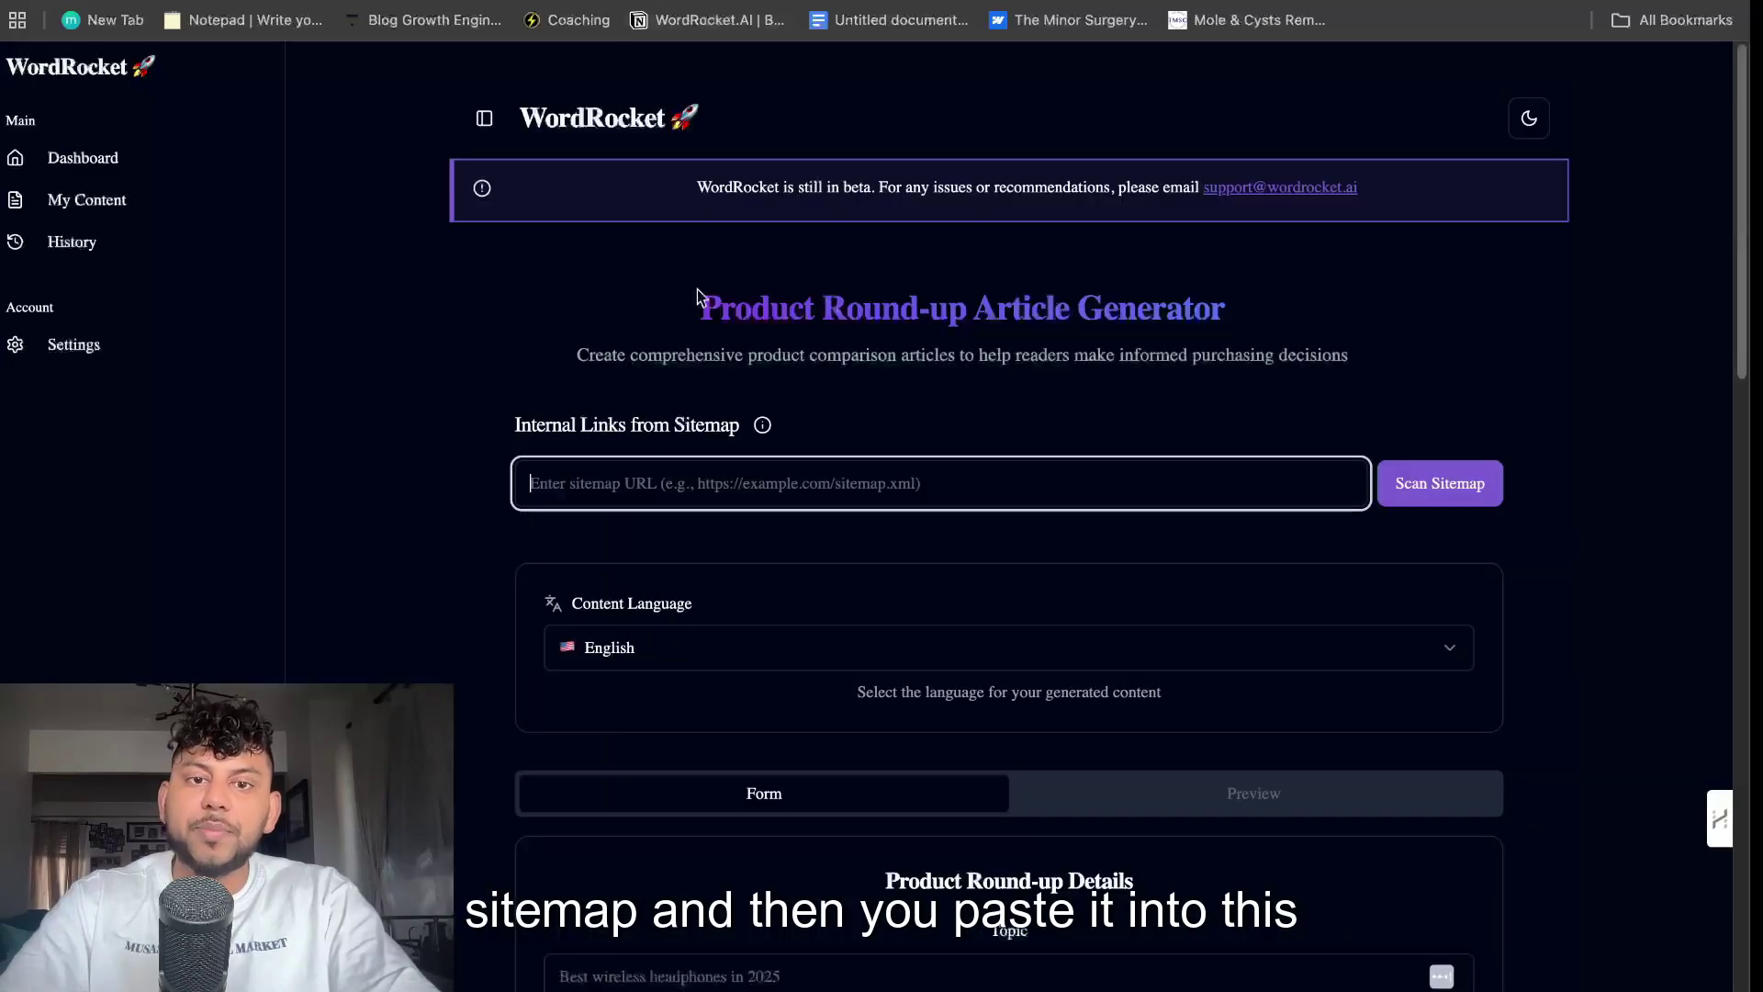
text(https://everythingmortgages.ca/sitemap_index.xml)
click(1420, 515)
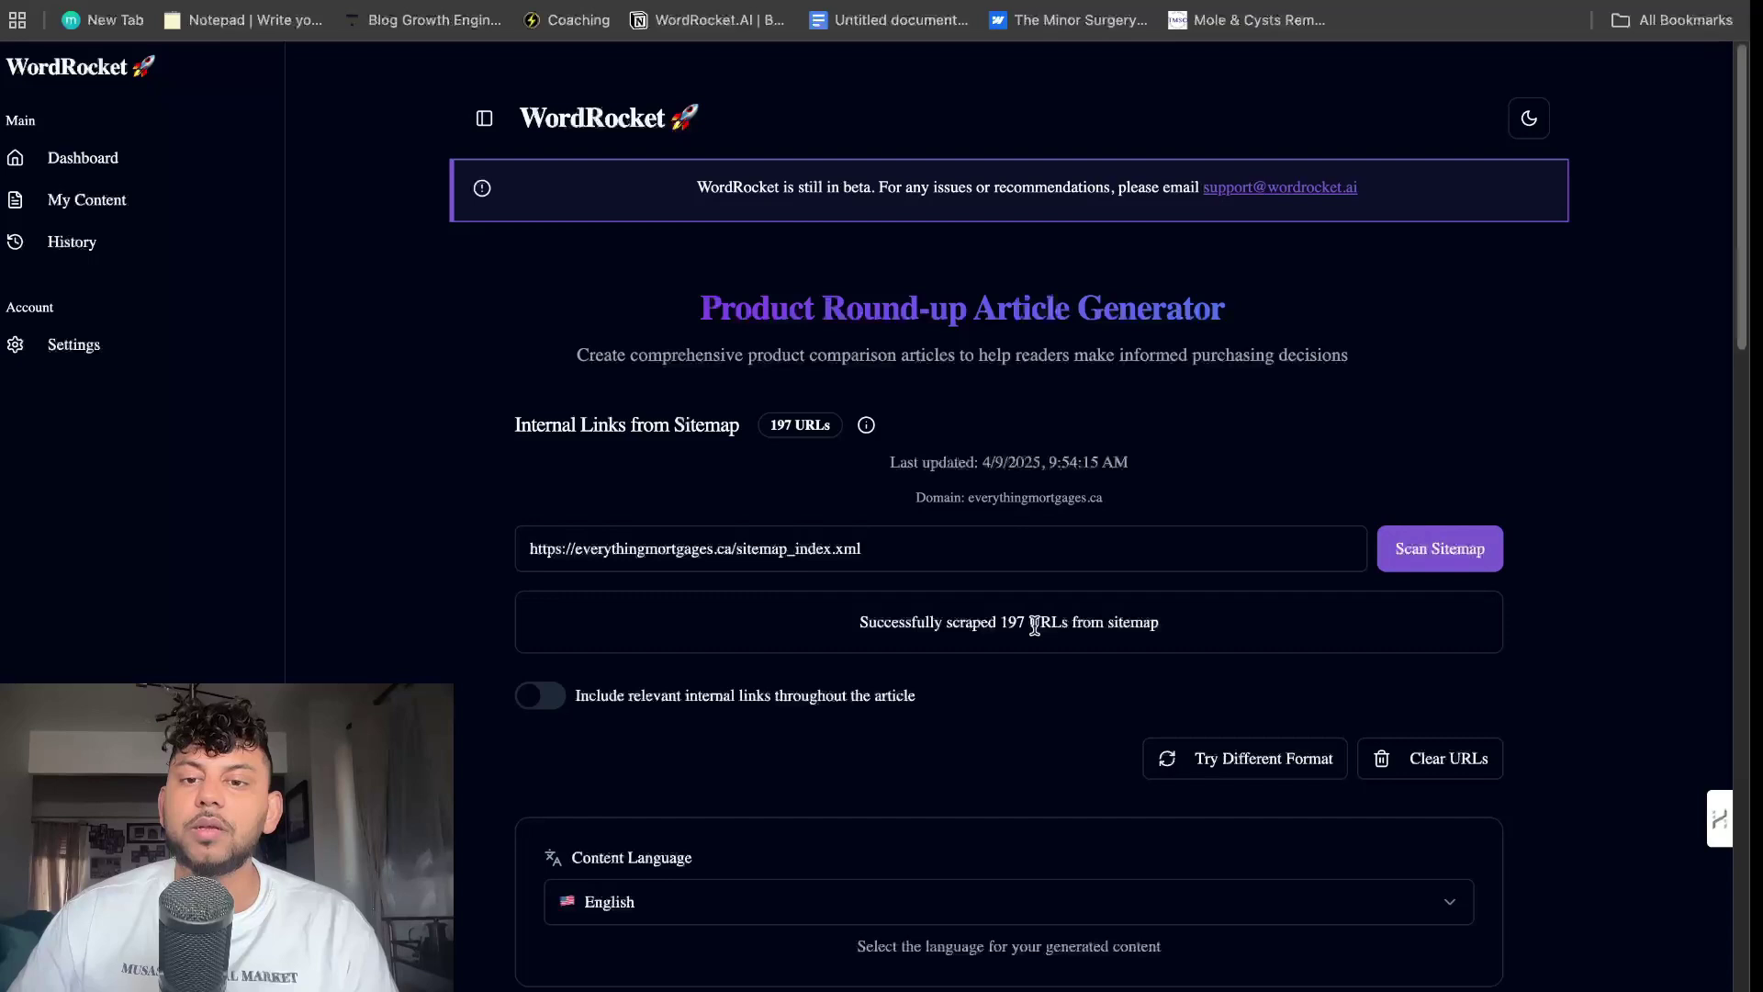
drag(981, 621, 1107, 628)
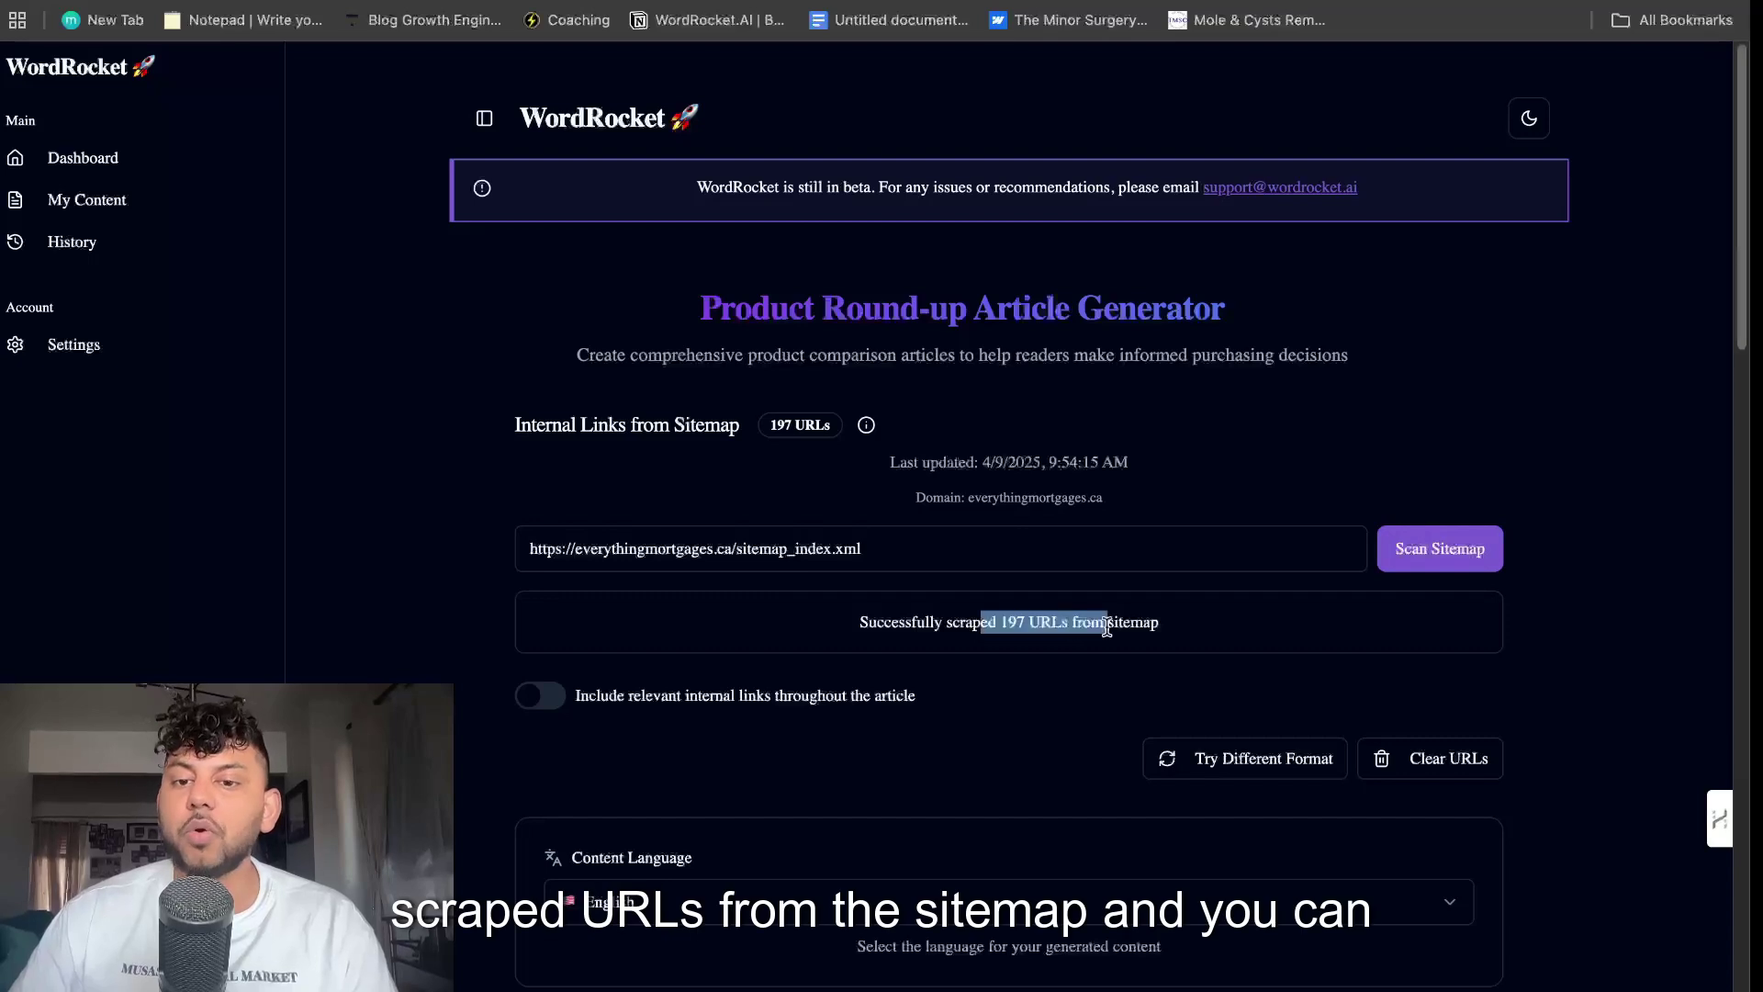
- Enable including relevant internal links from the sitemap throughout the article
click(533, 711)
drag(580, 709, 817, 709)
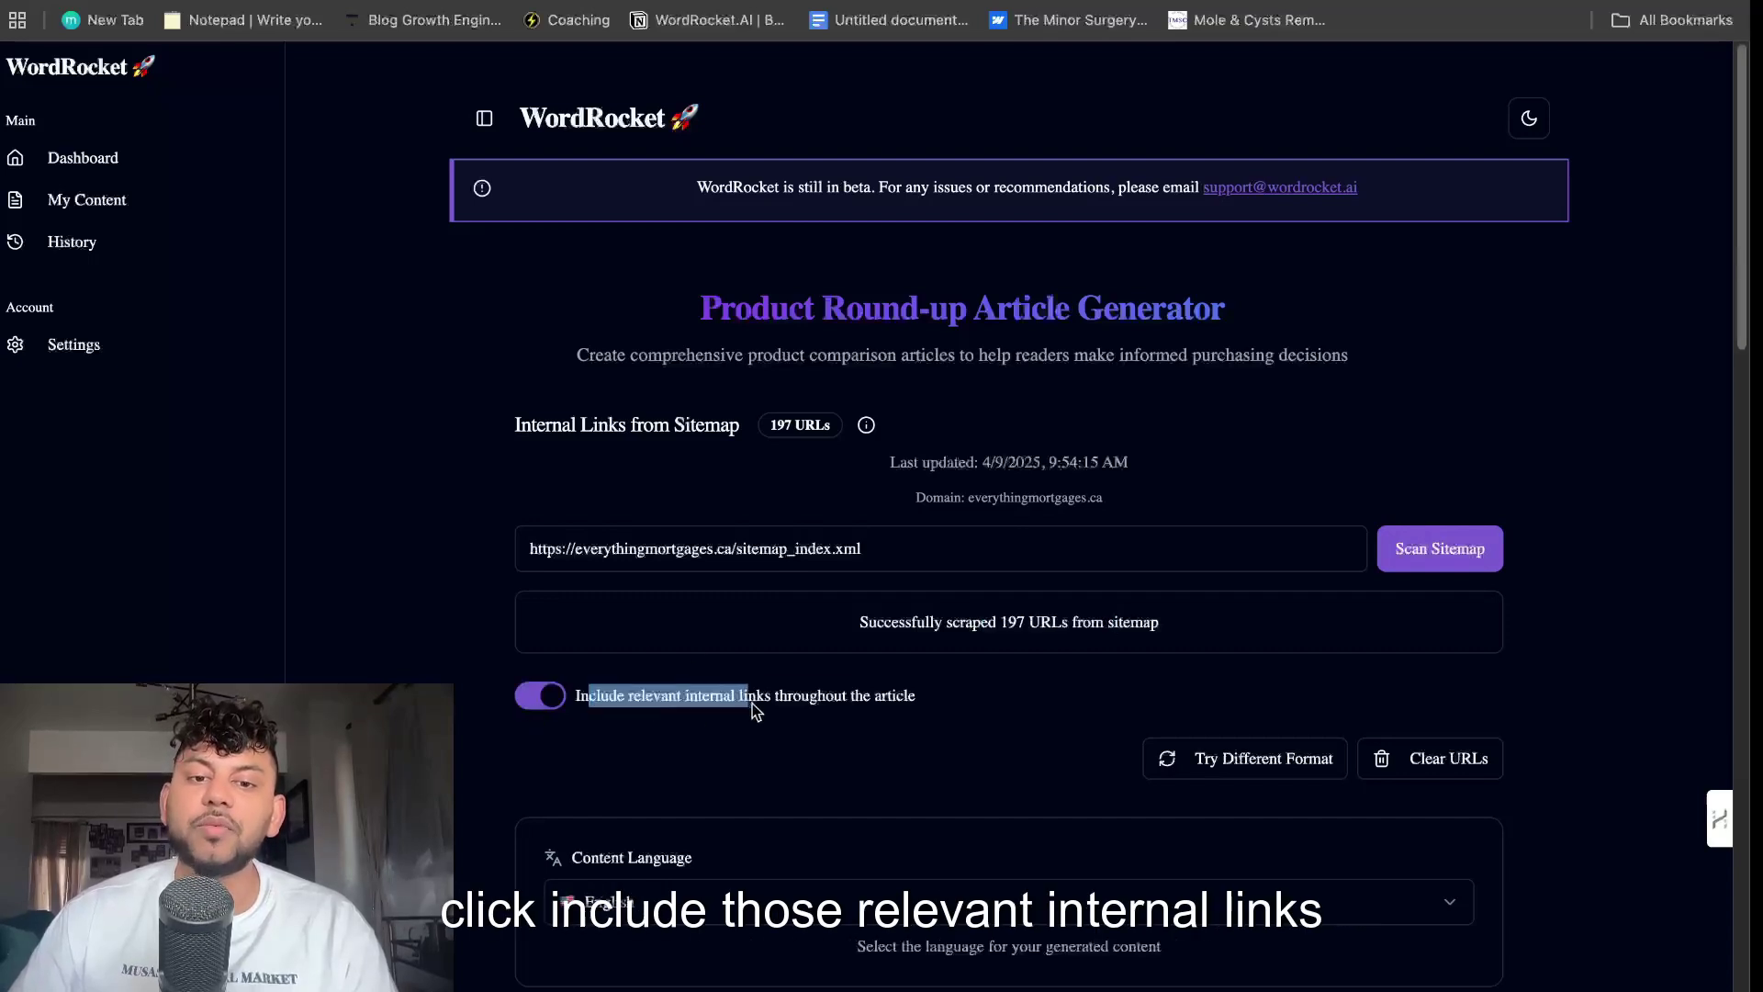
scroll(823, 463, down, 3)
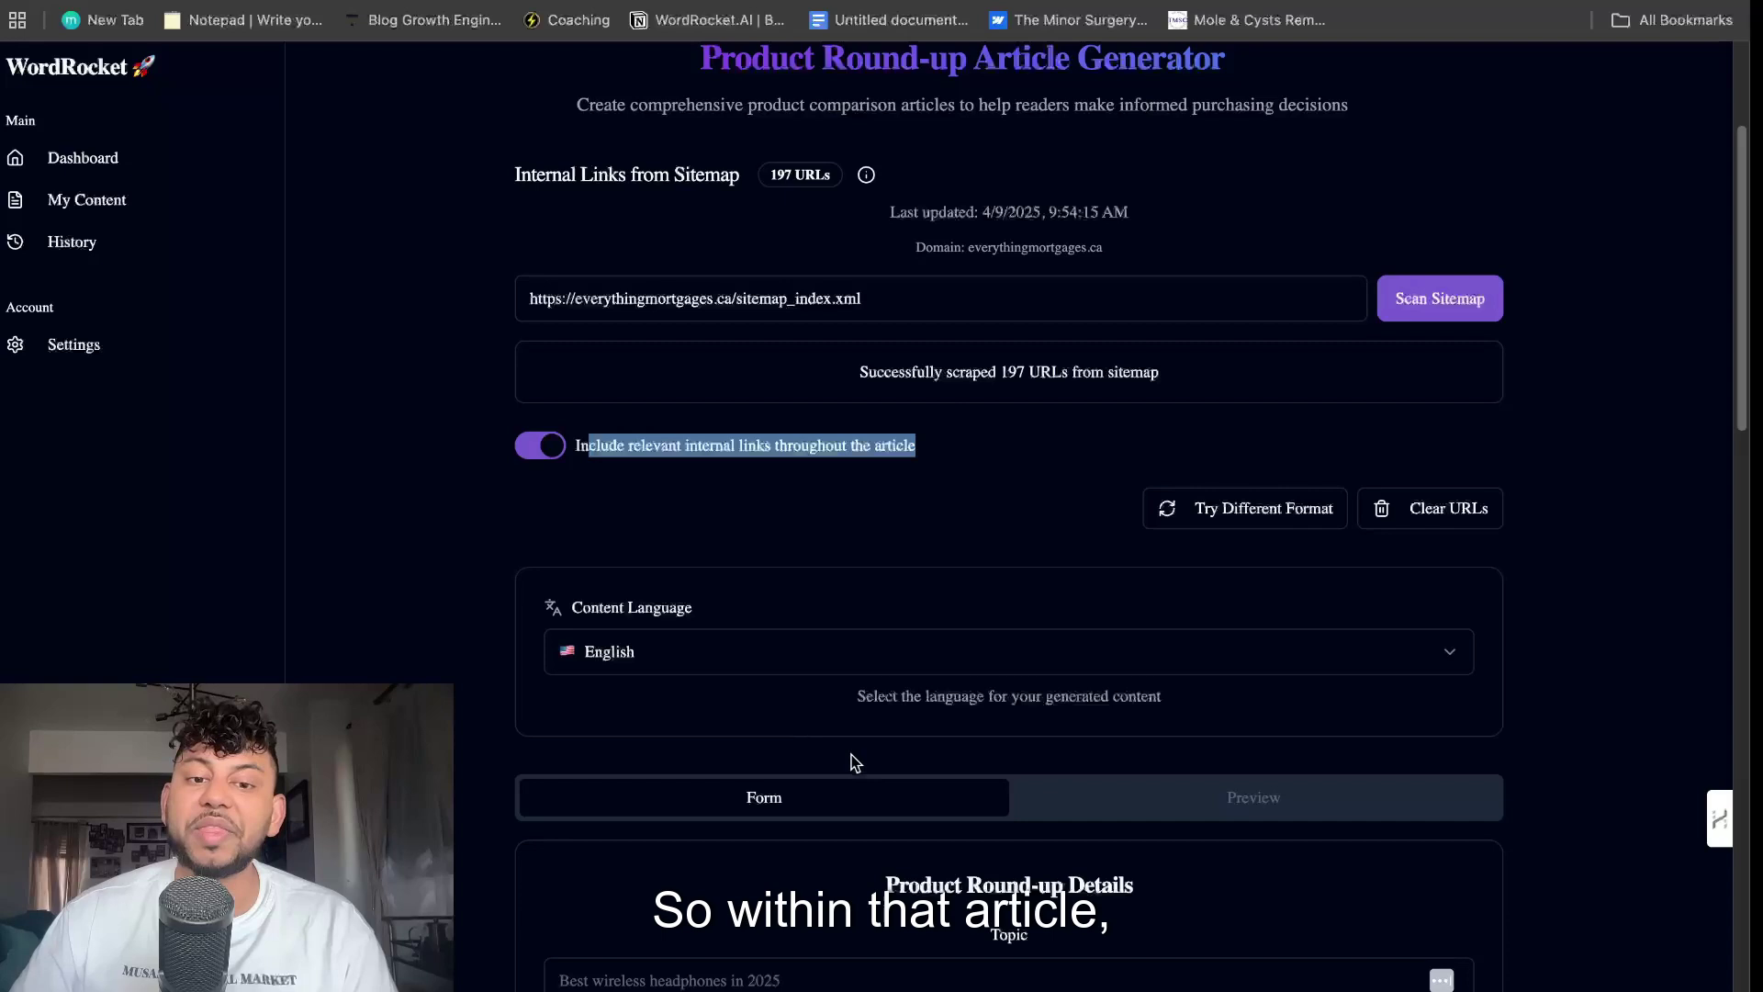
scroll(850, 759, down, 5)
scroll(845, 693, down, 1)
scroll(849, 689, up, 10)
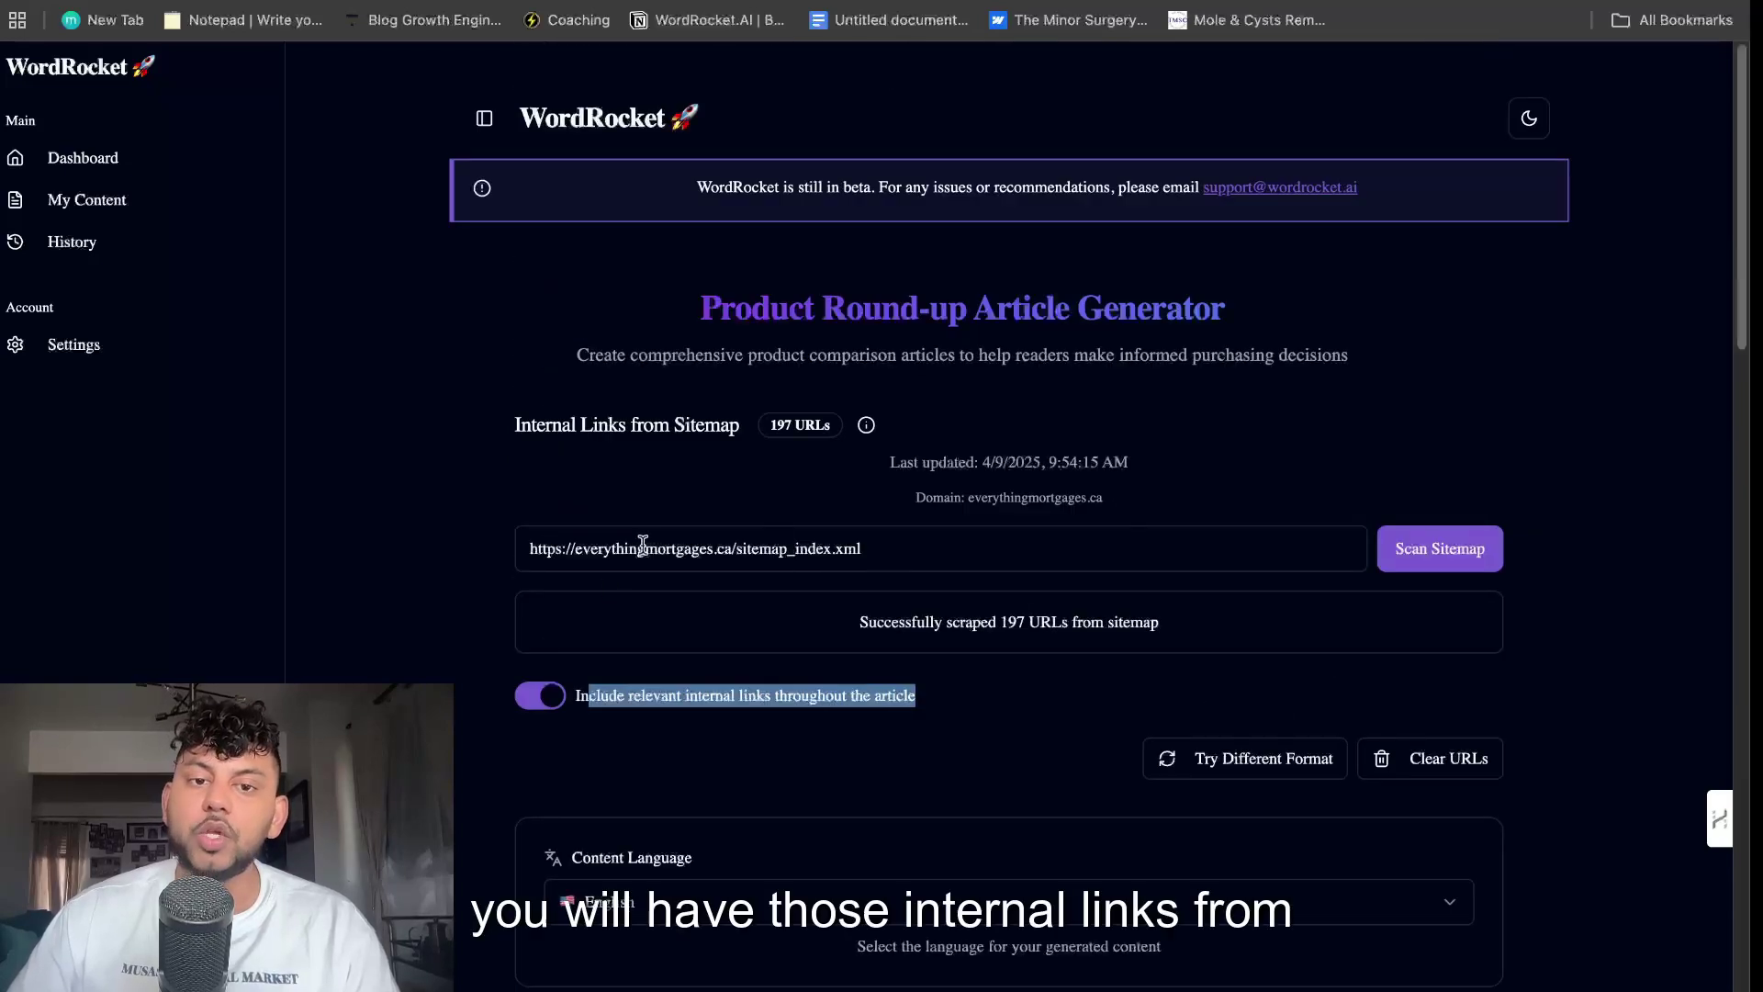
click(690, 548)
double_click(689, 548)
click(709, 556)
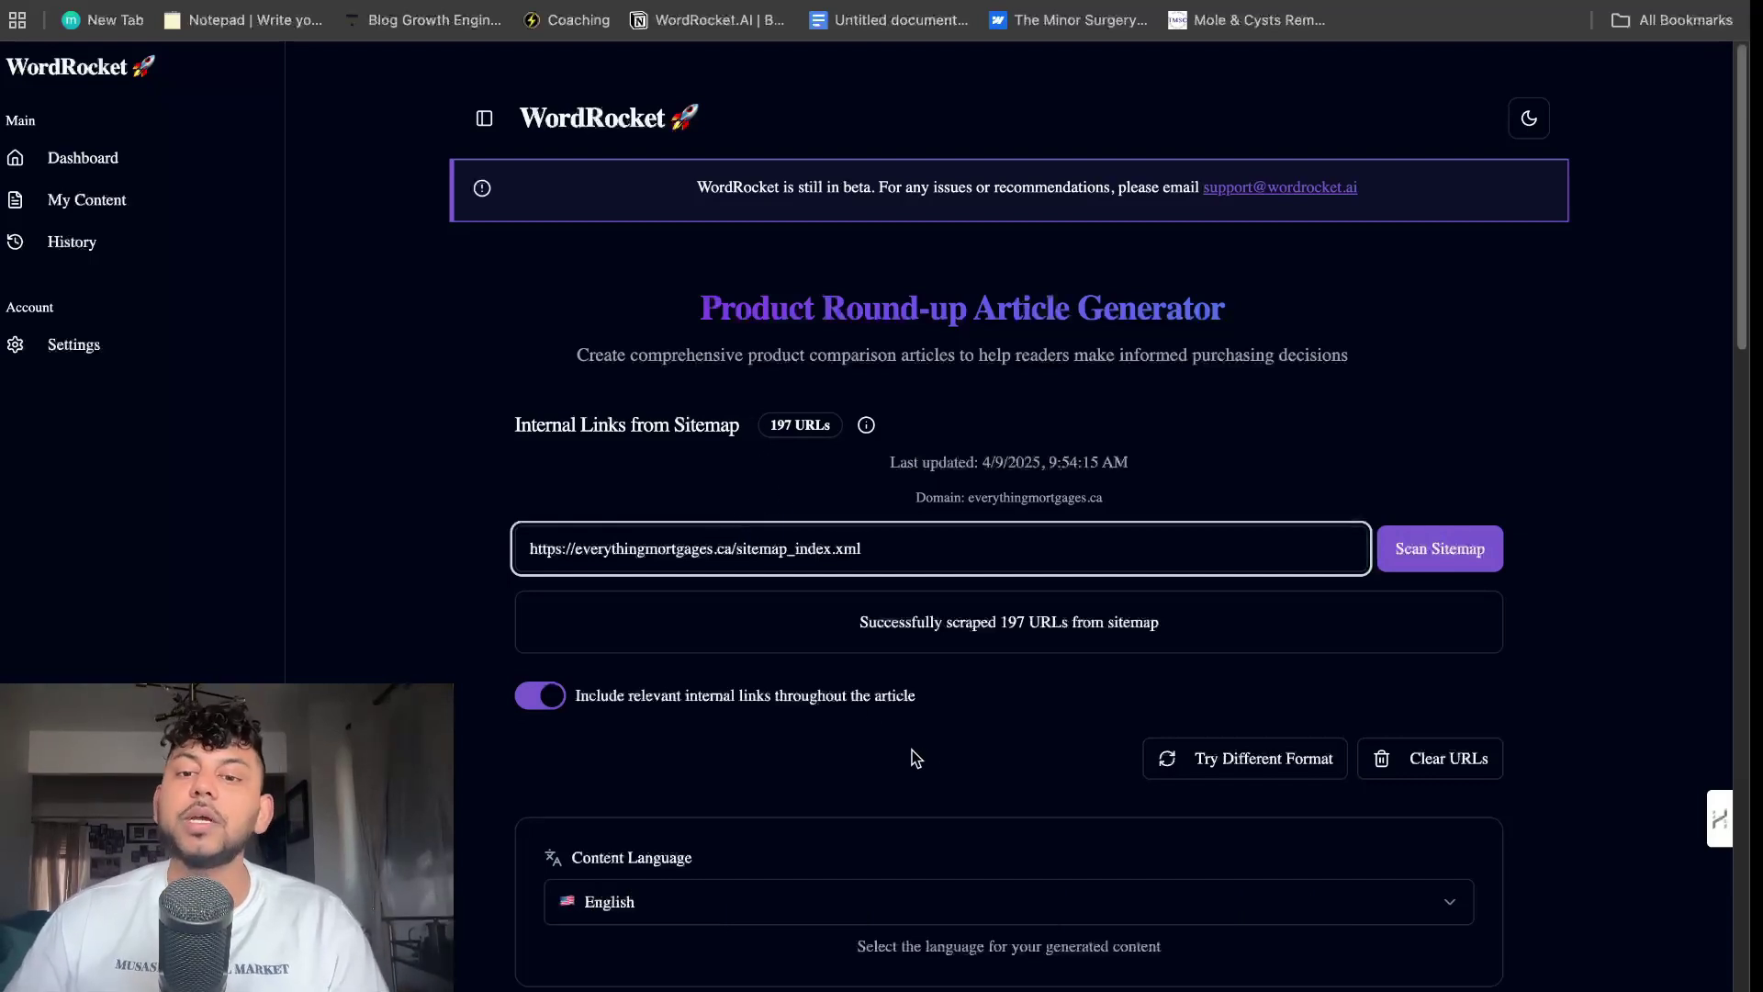
scroll(918, 741, down, 5)
scroll(984, 685, down, 2)
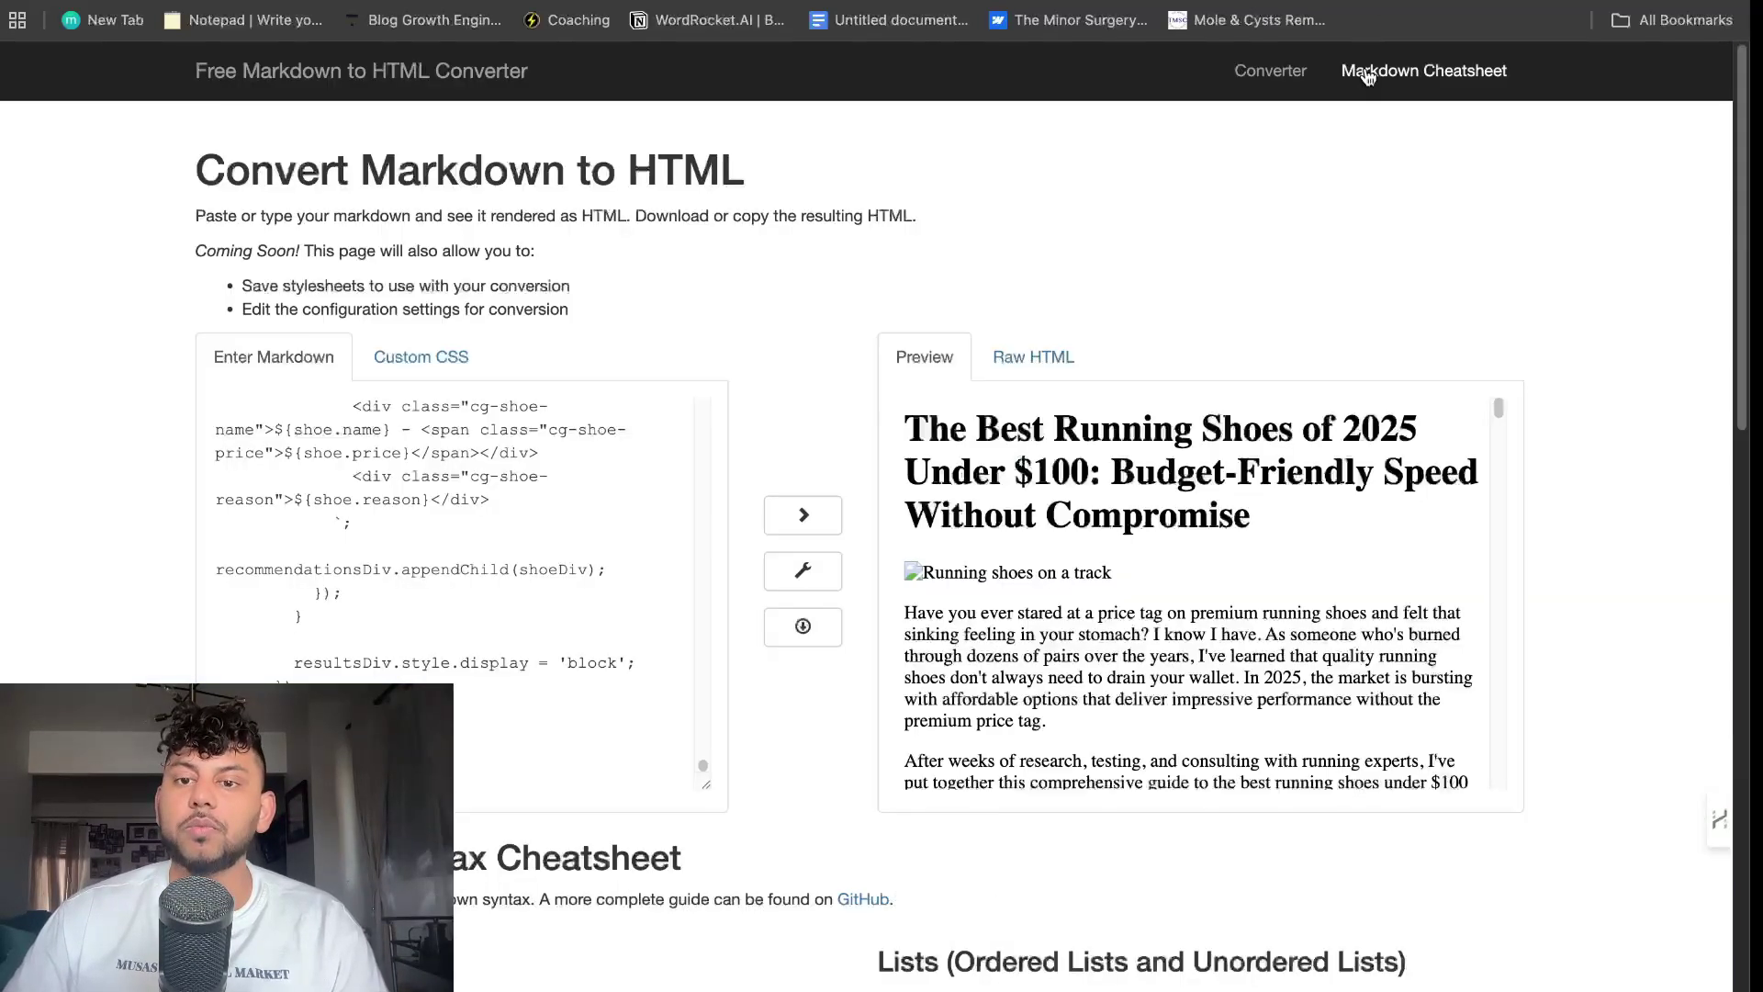
scroll(1209, 551, down, 3)
scroll(1210, 551, down, 2)
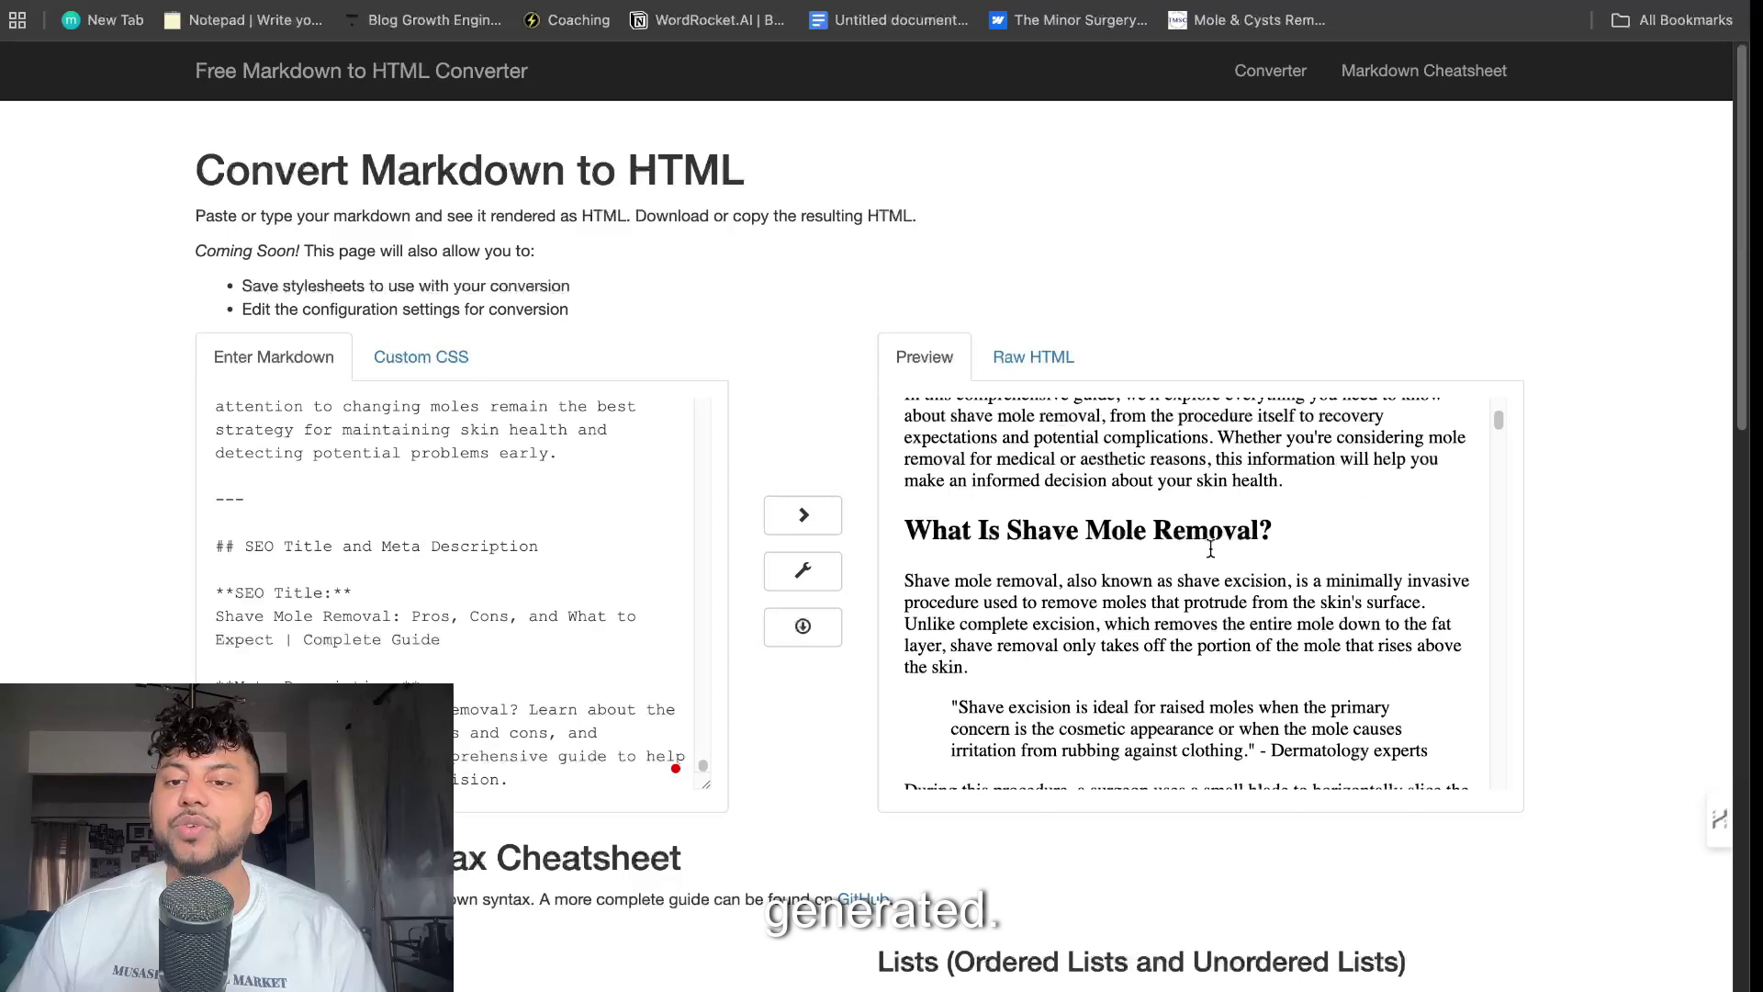
scroll(1211, 552, down, 4)
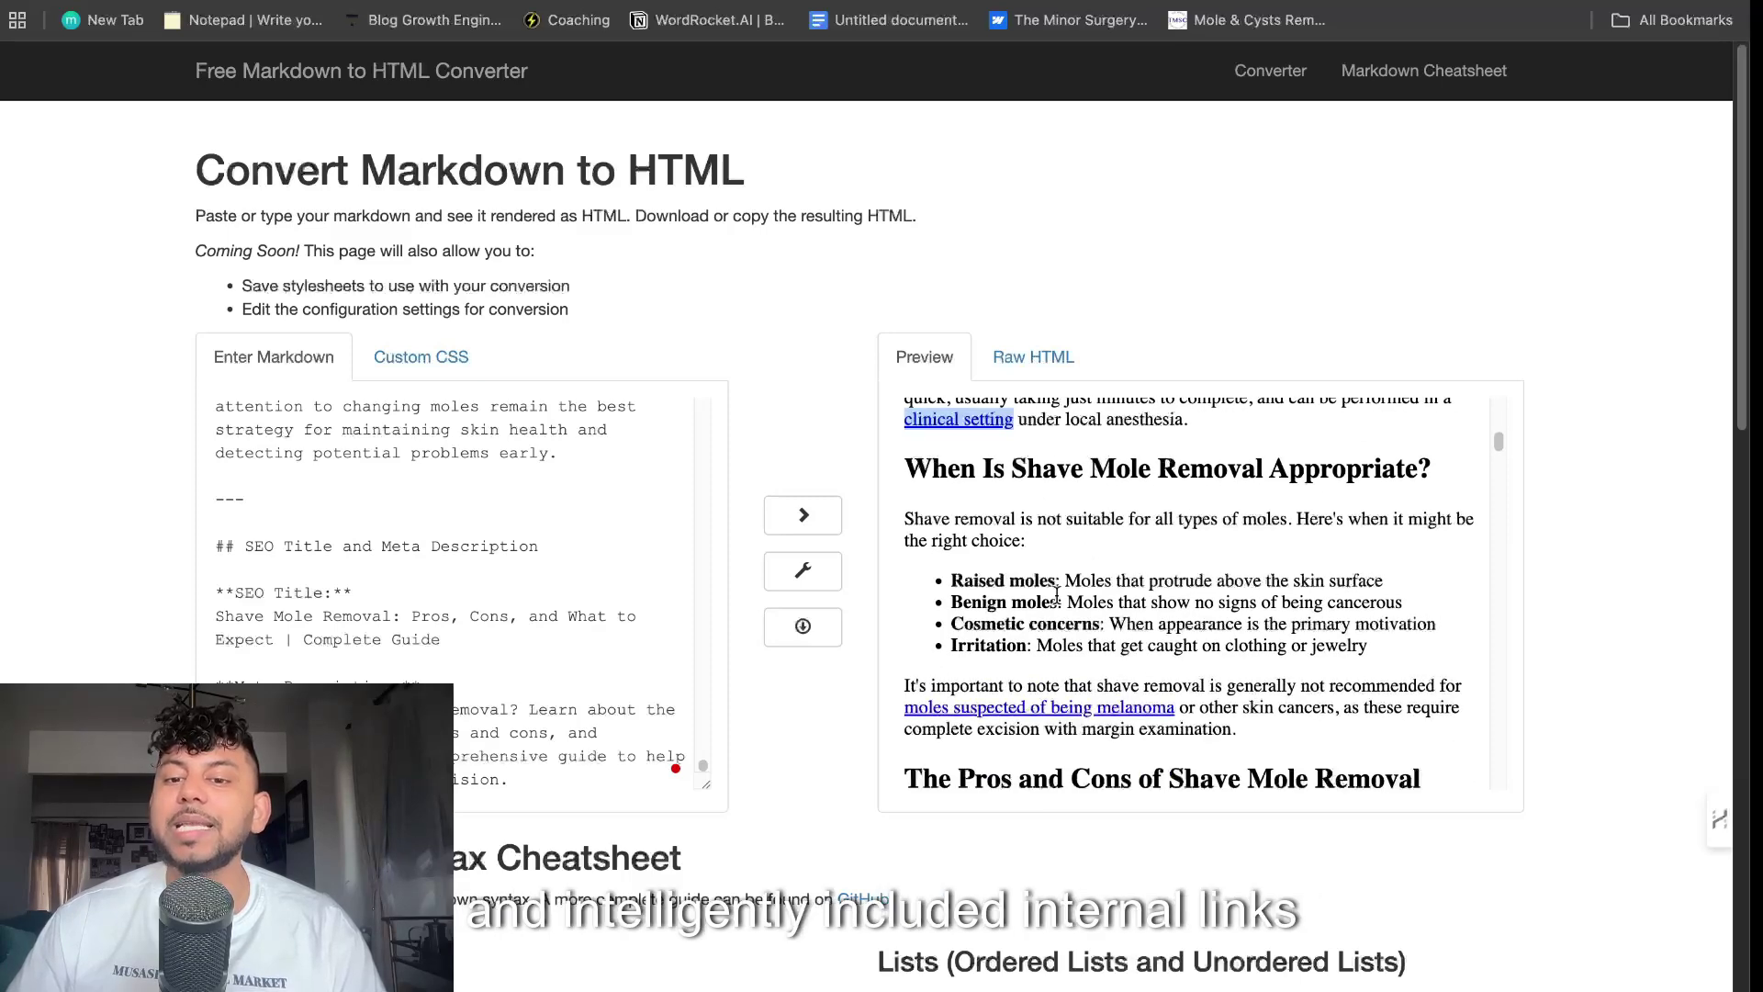
scroll(1193, 709, down, 1)
scroll(1212, 688, down, 3)
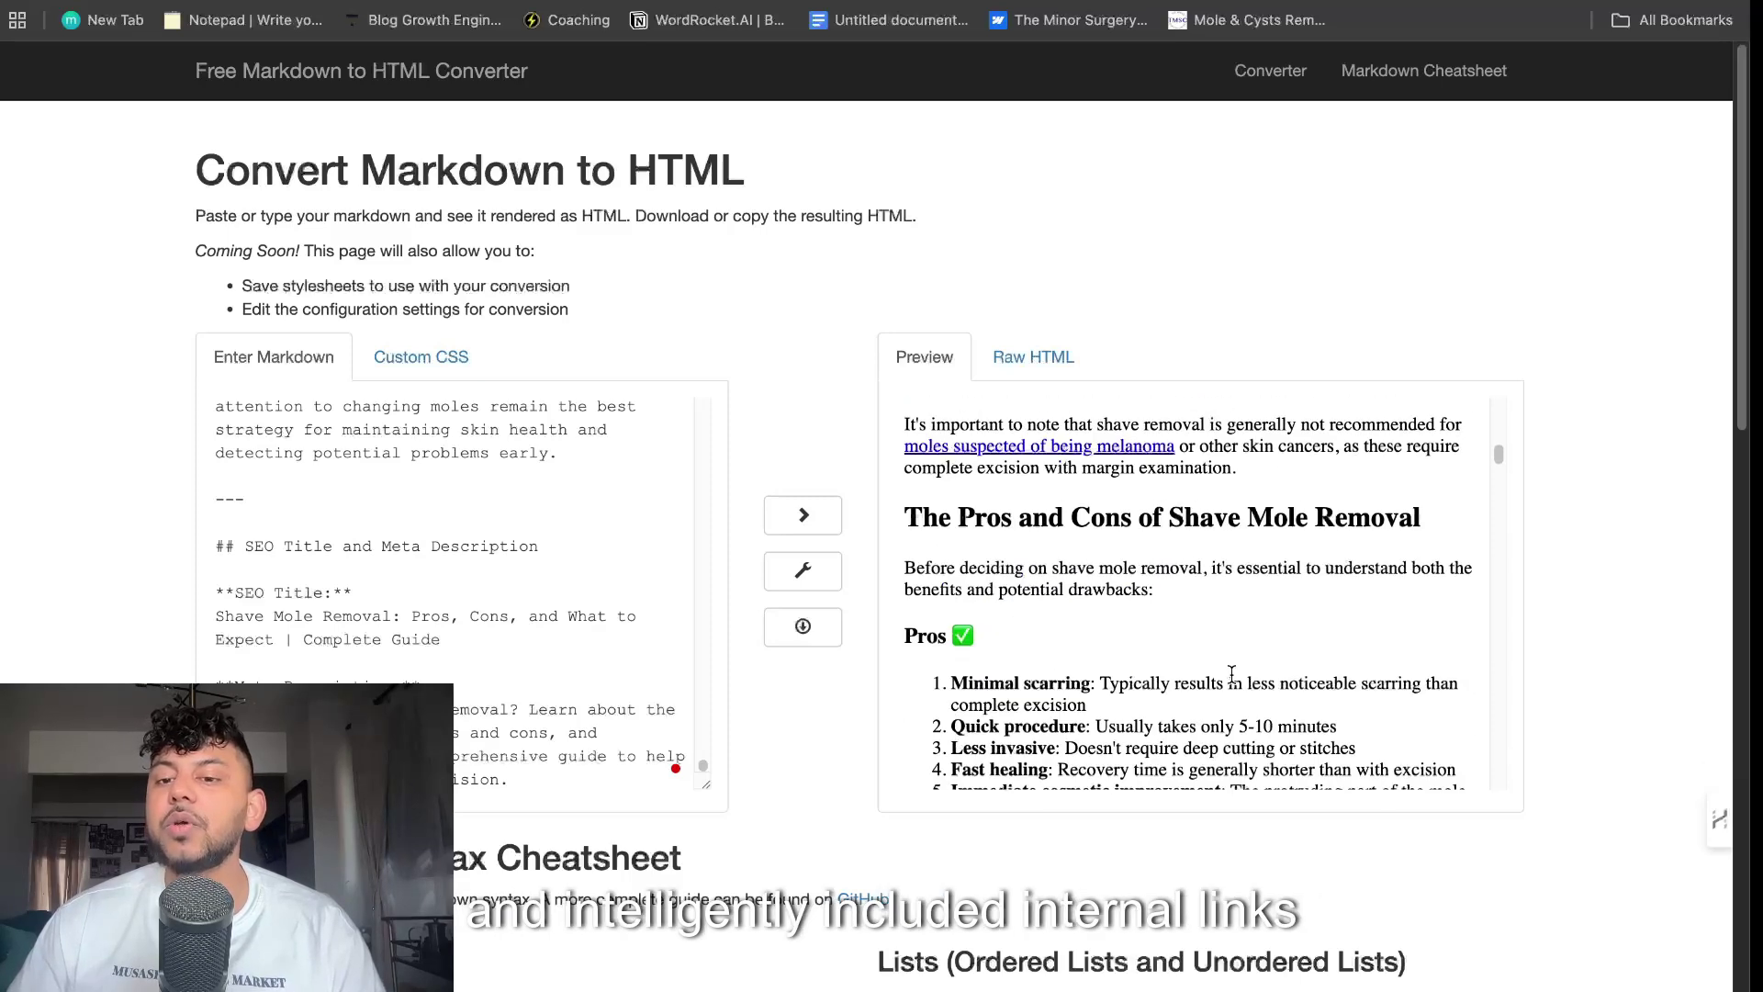
scroll(1226, 675, down, 1)
scroll(1227, 675, down, 2)
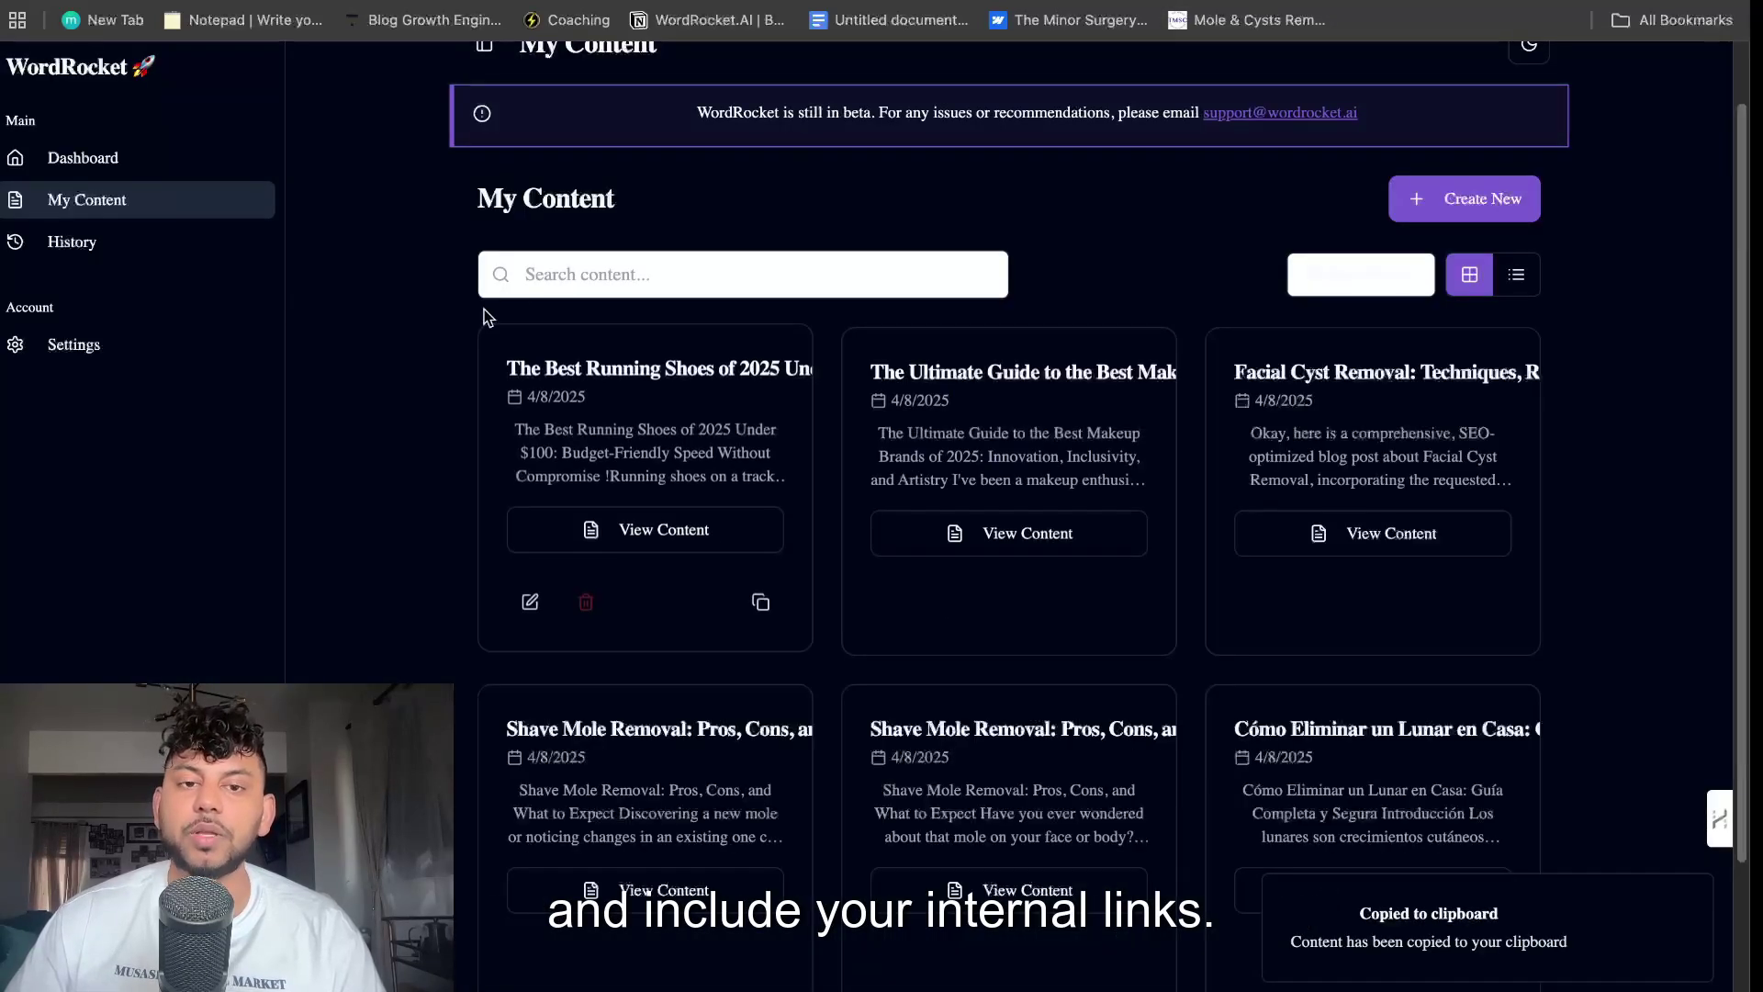
- Review the OpenRouter API key configuration in Settings, then return to the templates dashboard
click(146, 163)
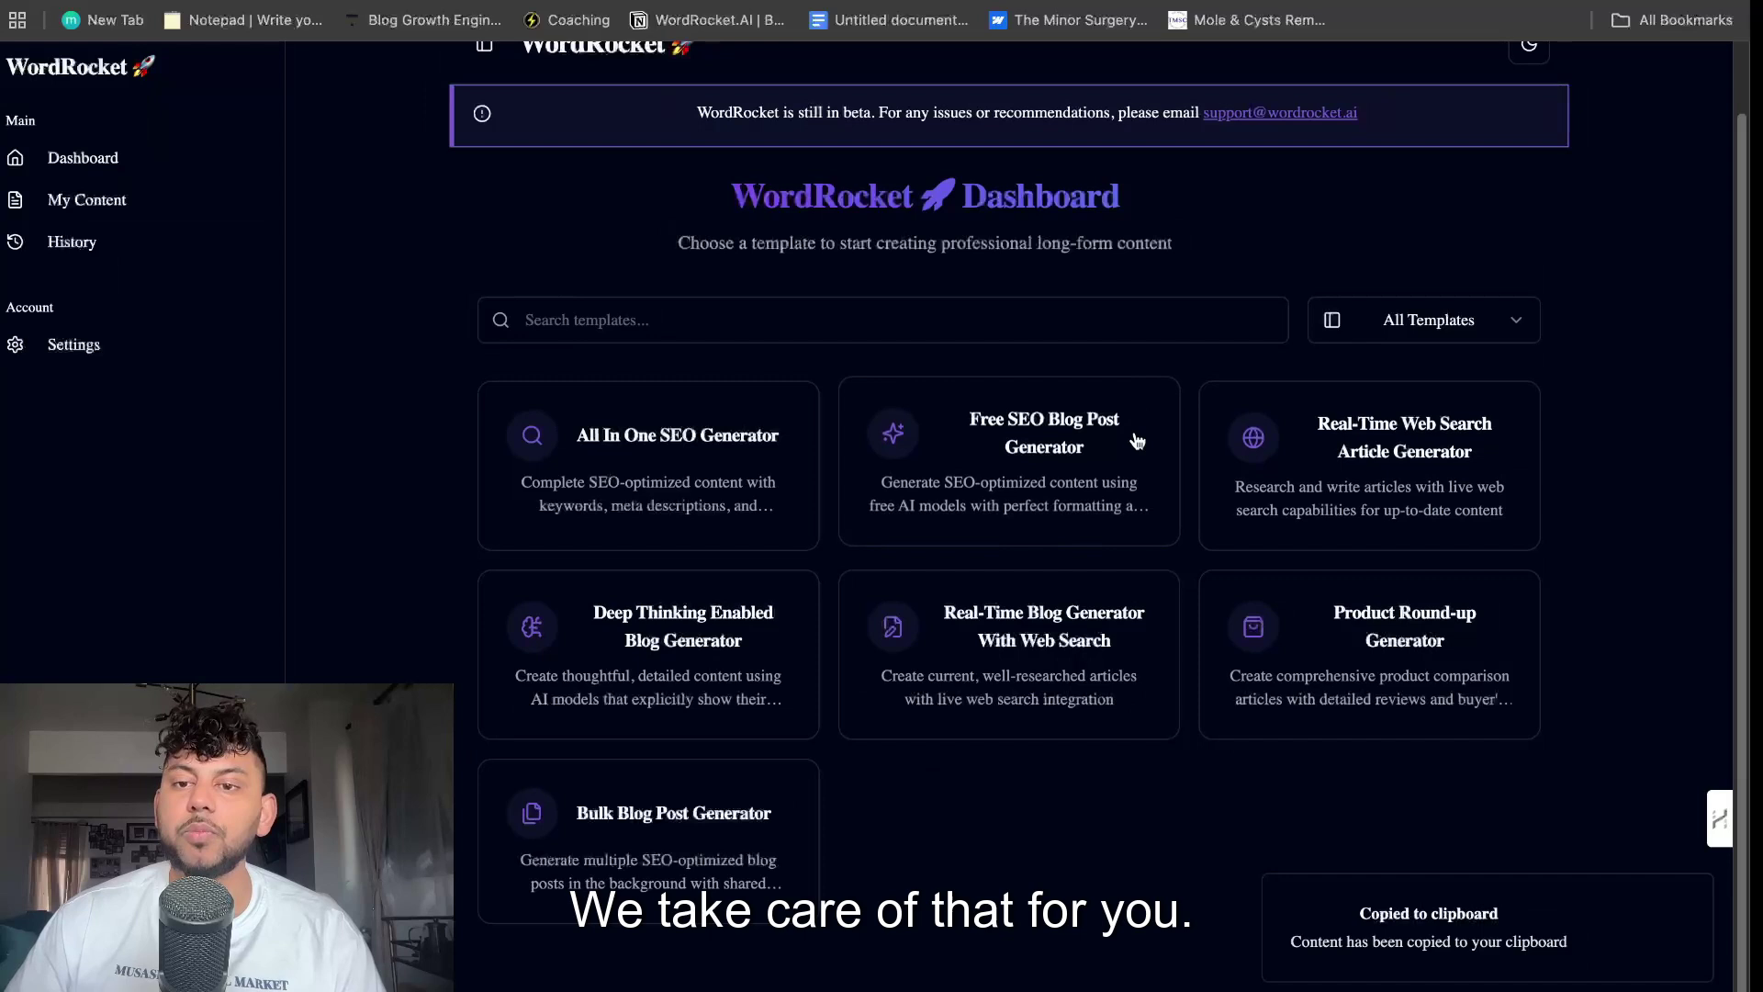
scroll(1027, 419, up, 1)
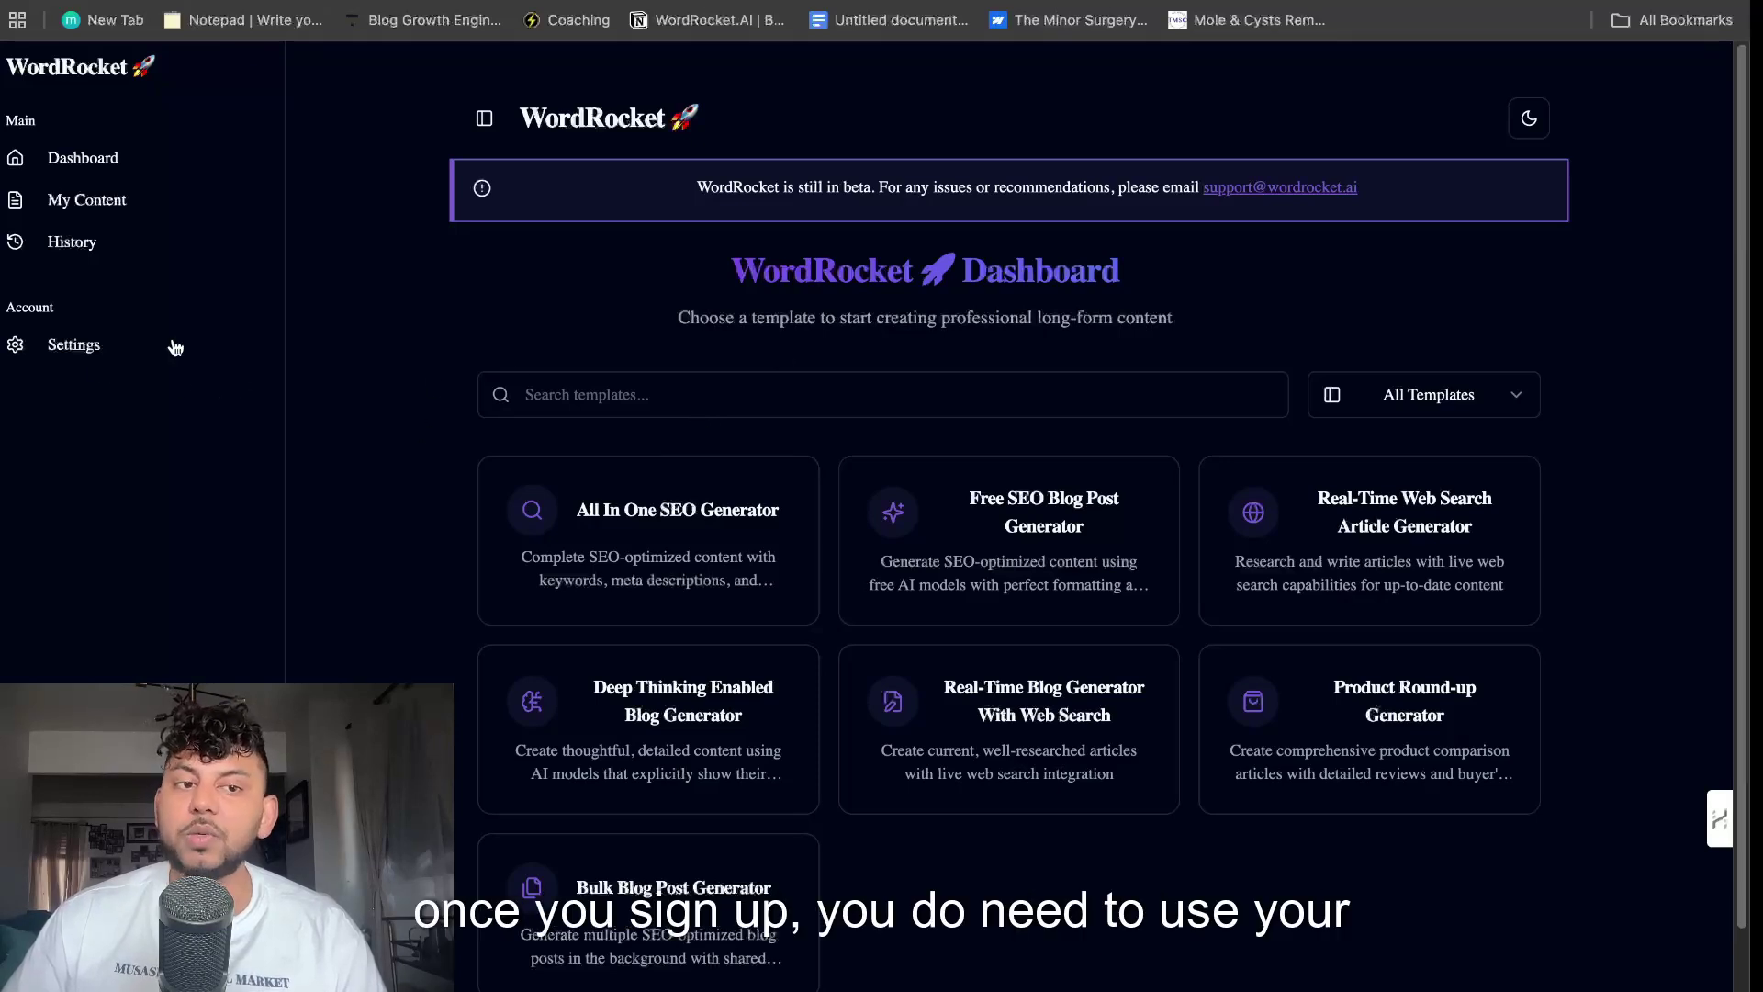
click(76, 345)
scroll(763, 662, down, 5)
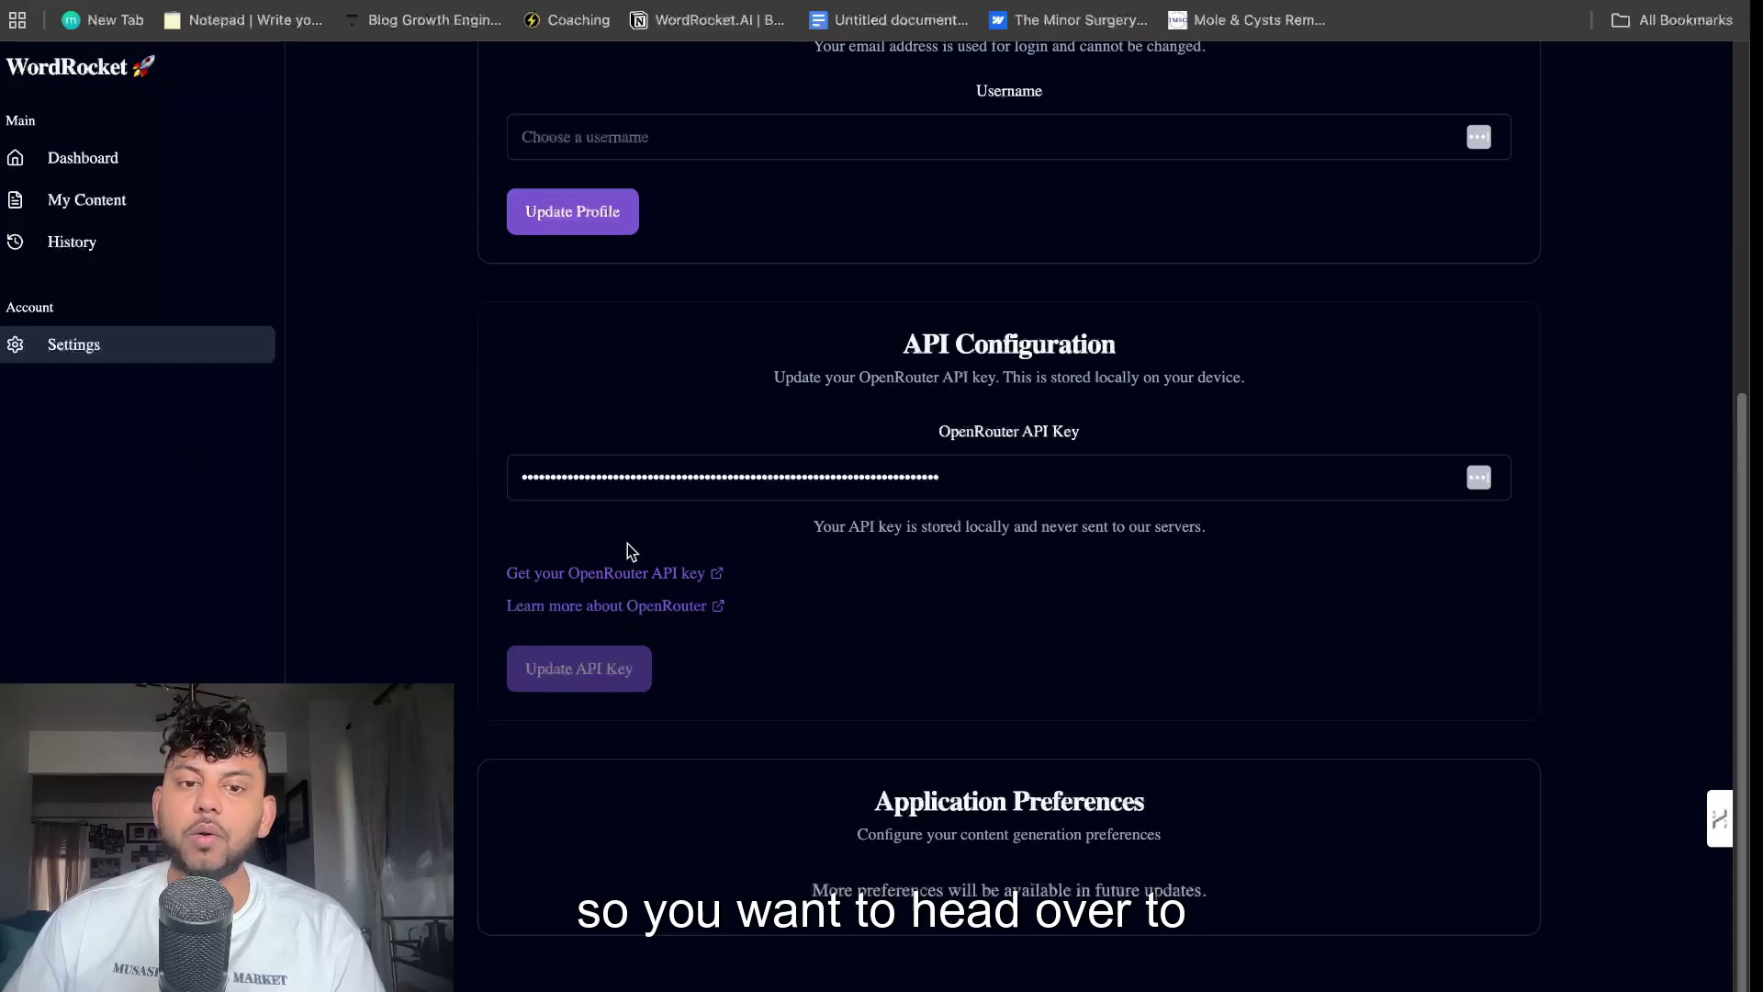
click(642, 573)
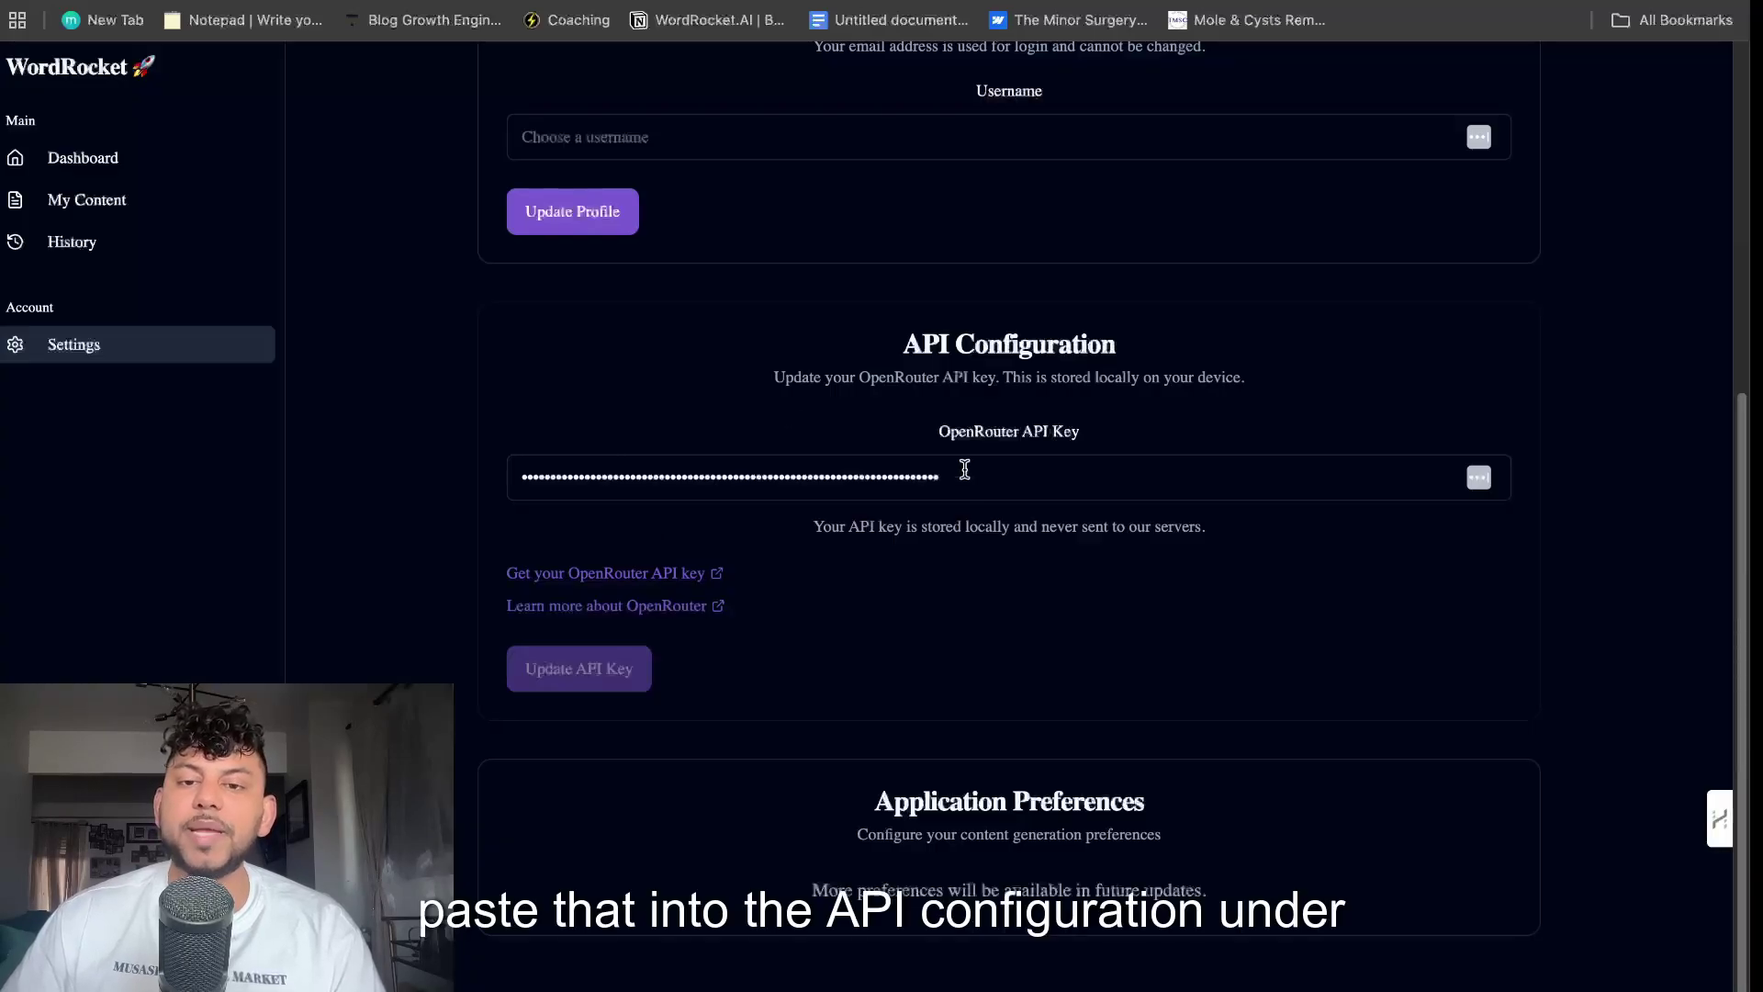
scroll(959, 345, up, 1)
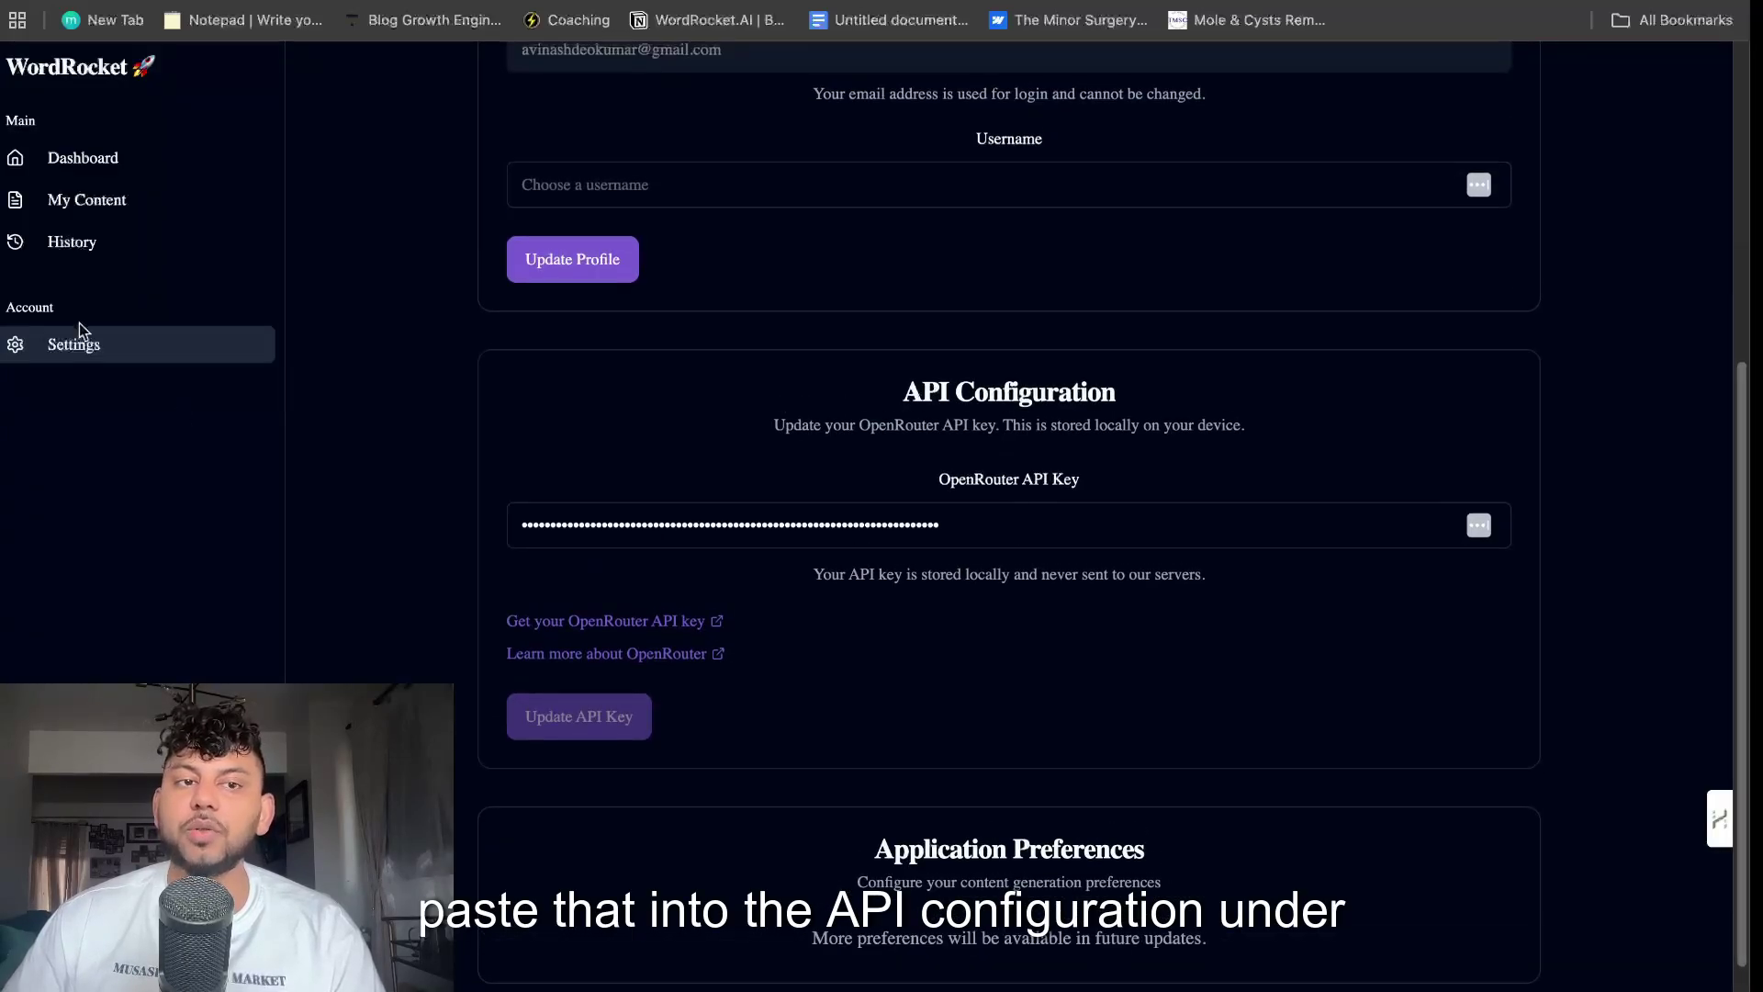
click(87, 163)
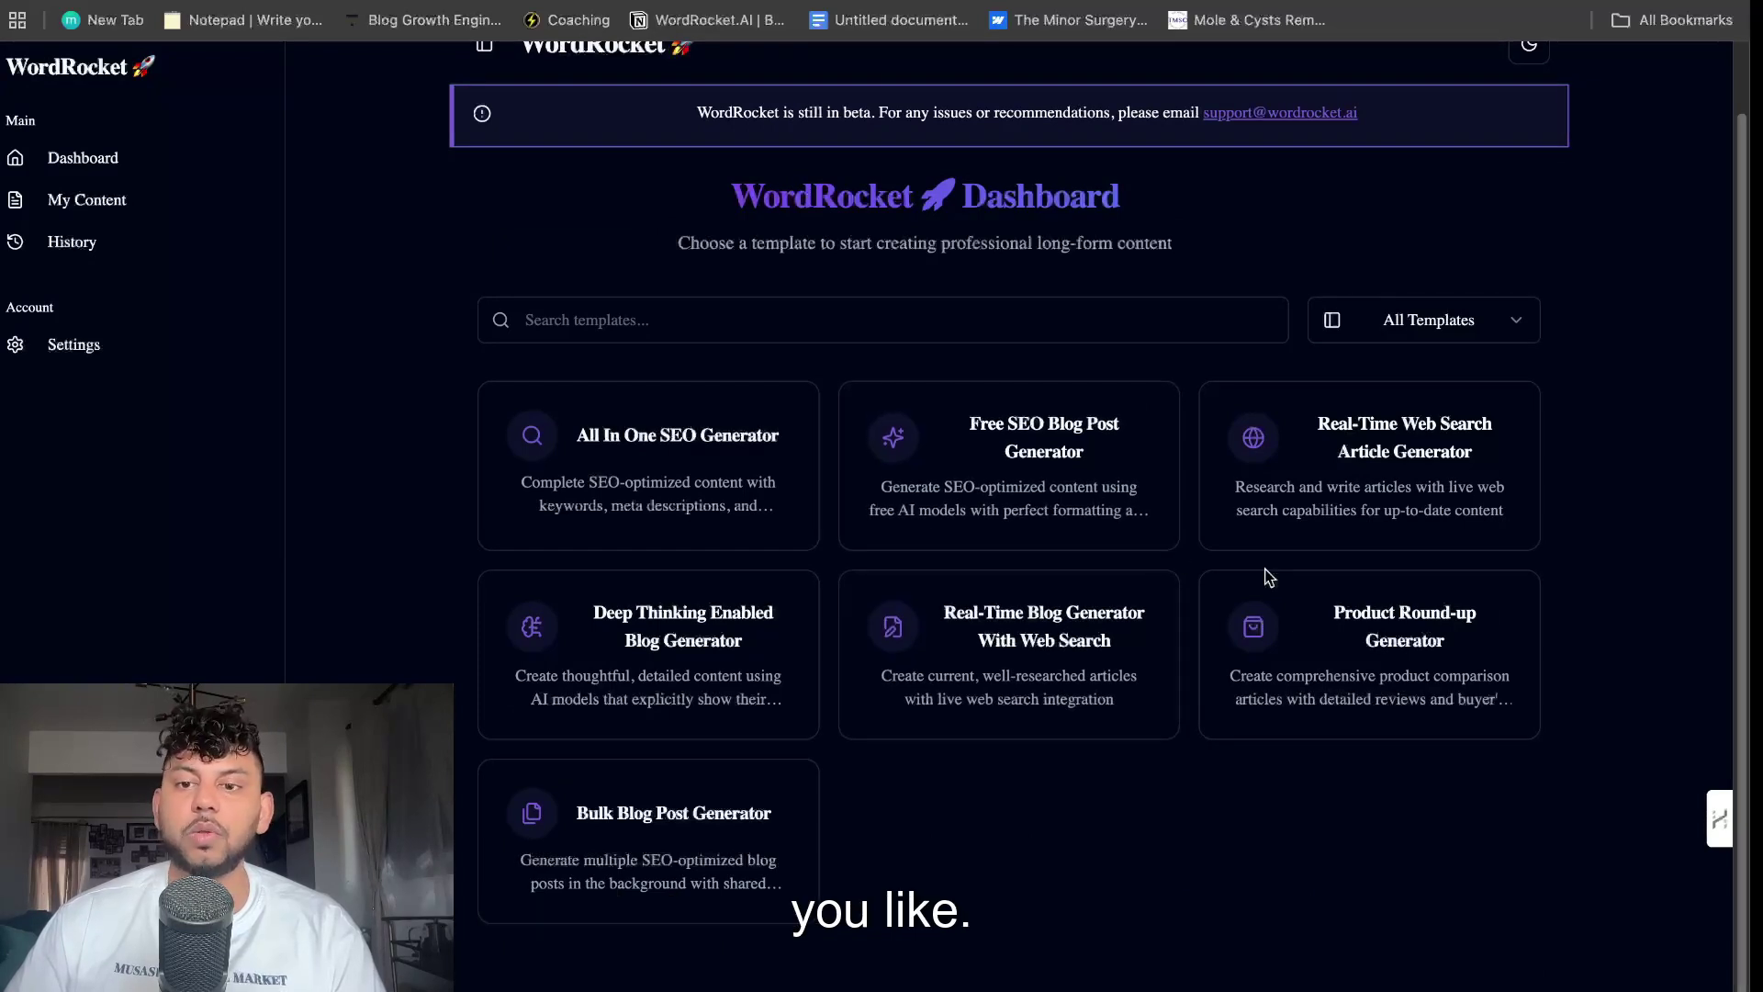
- In the All In One SEO Generator, keep English as language and raise the word count to 3900
click(799, 414)
scroll(909, 483, down, 3)
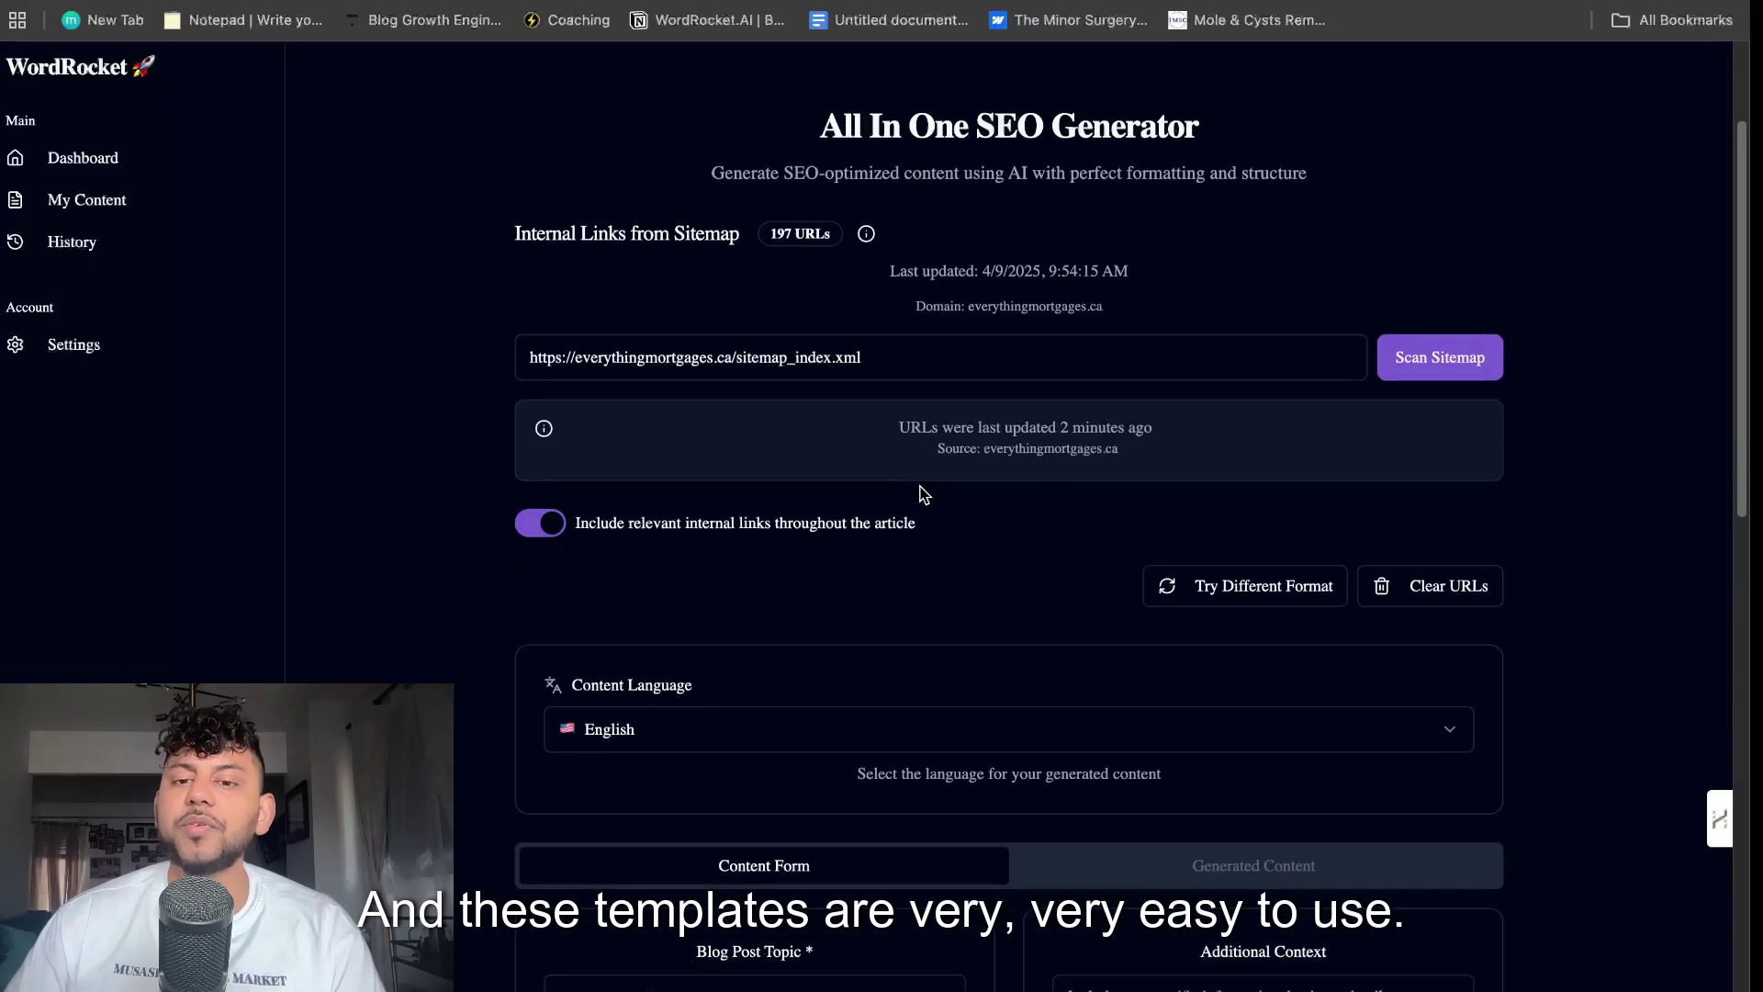
scroll(930, 504, down, 2)
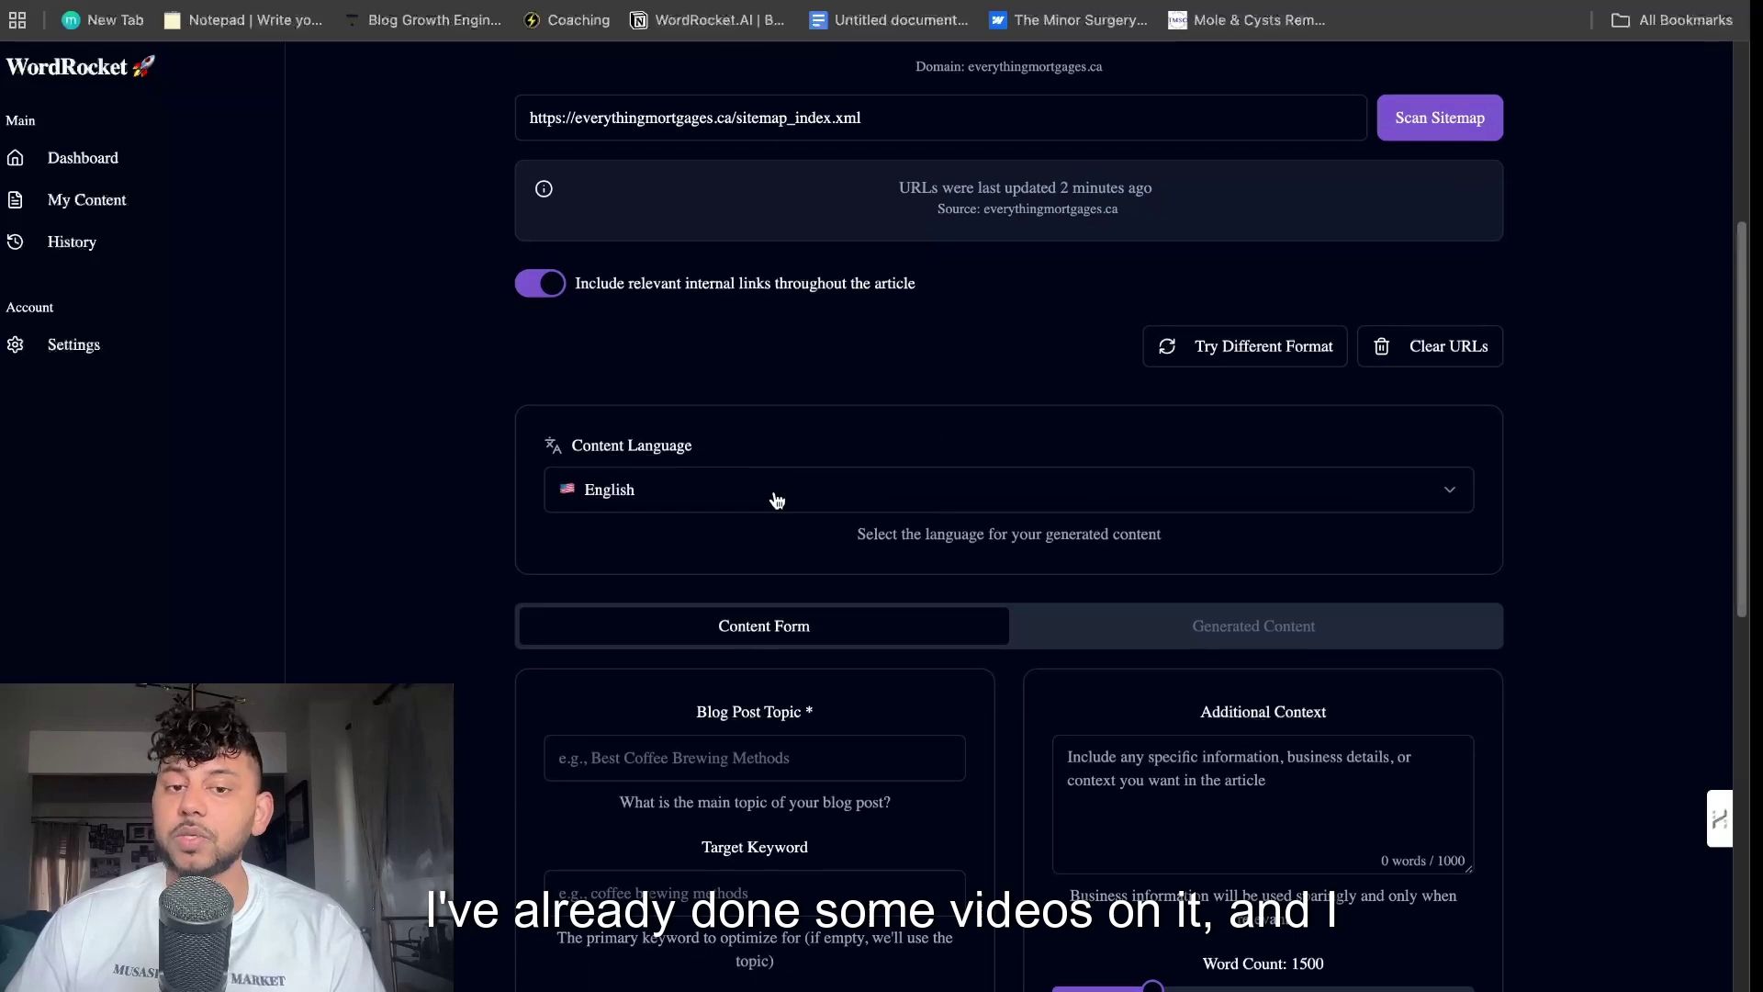
click(717, 494)
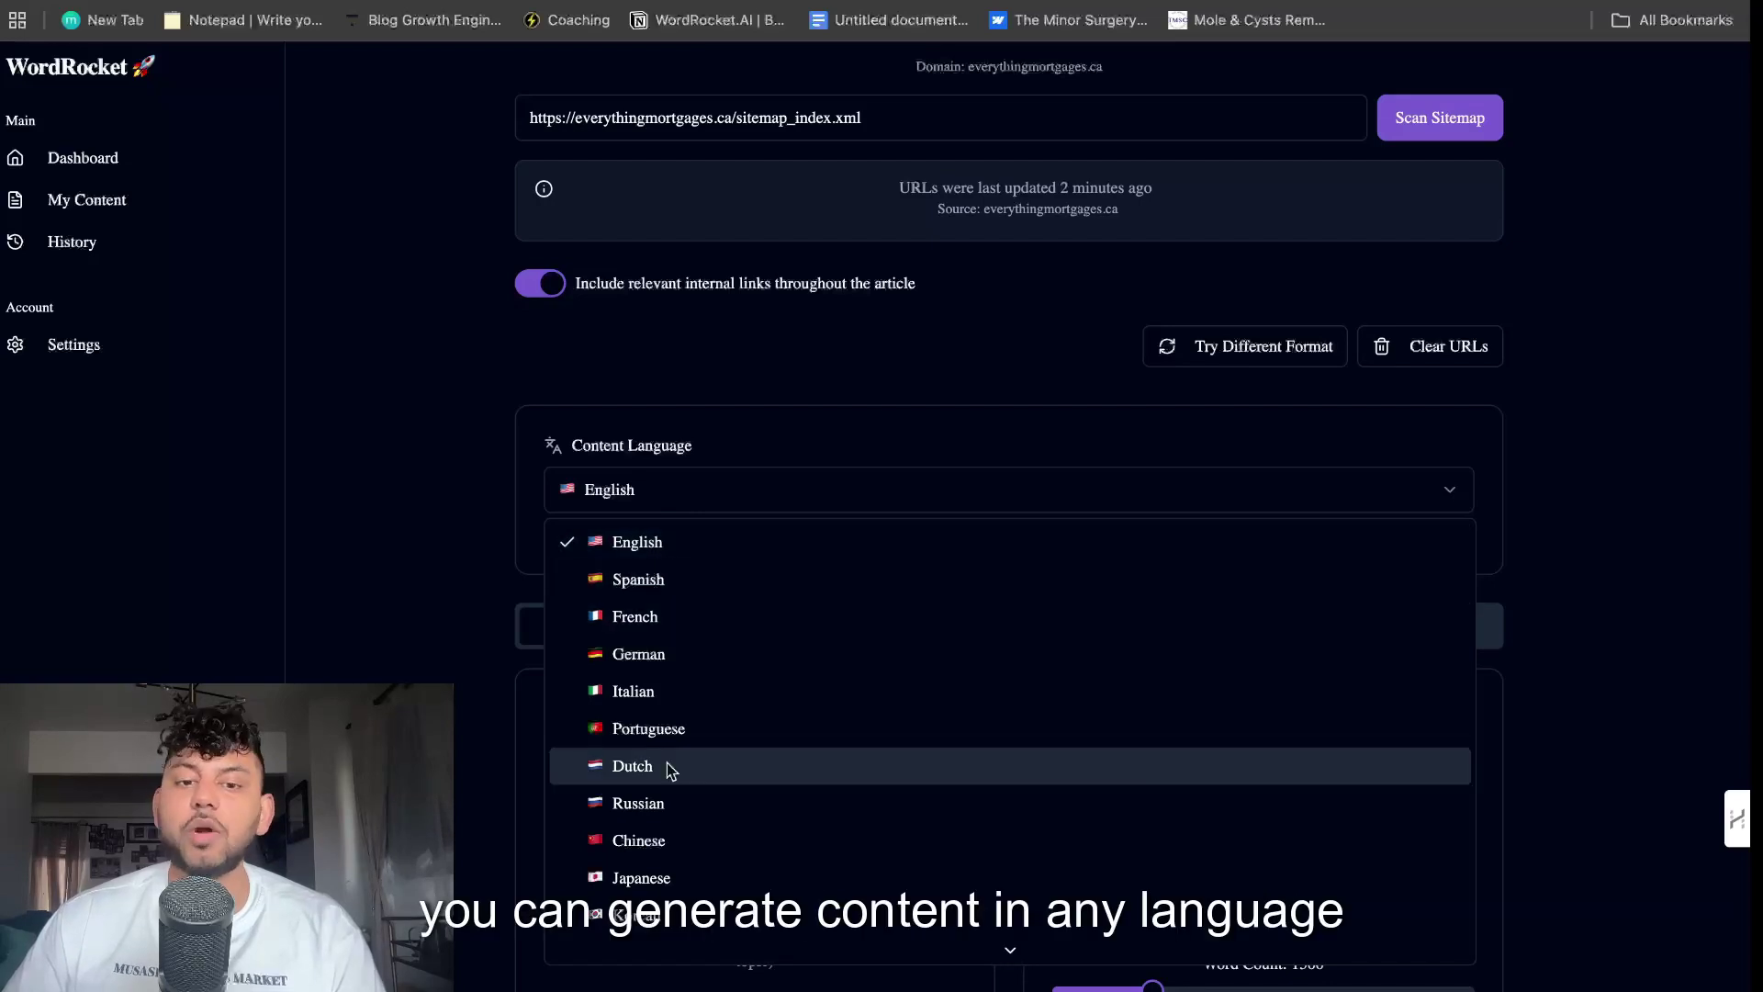
scroll(681, 764, down, 3)
scroll(676, 727, down, 1)
scroll(676, 728, up, 4)
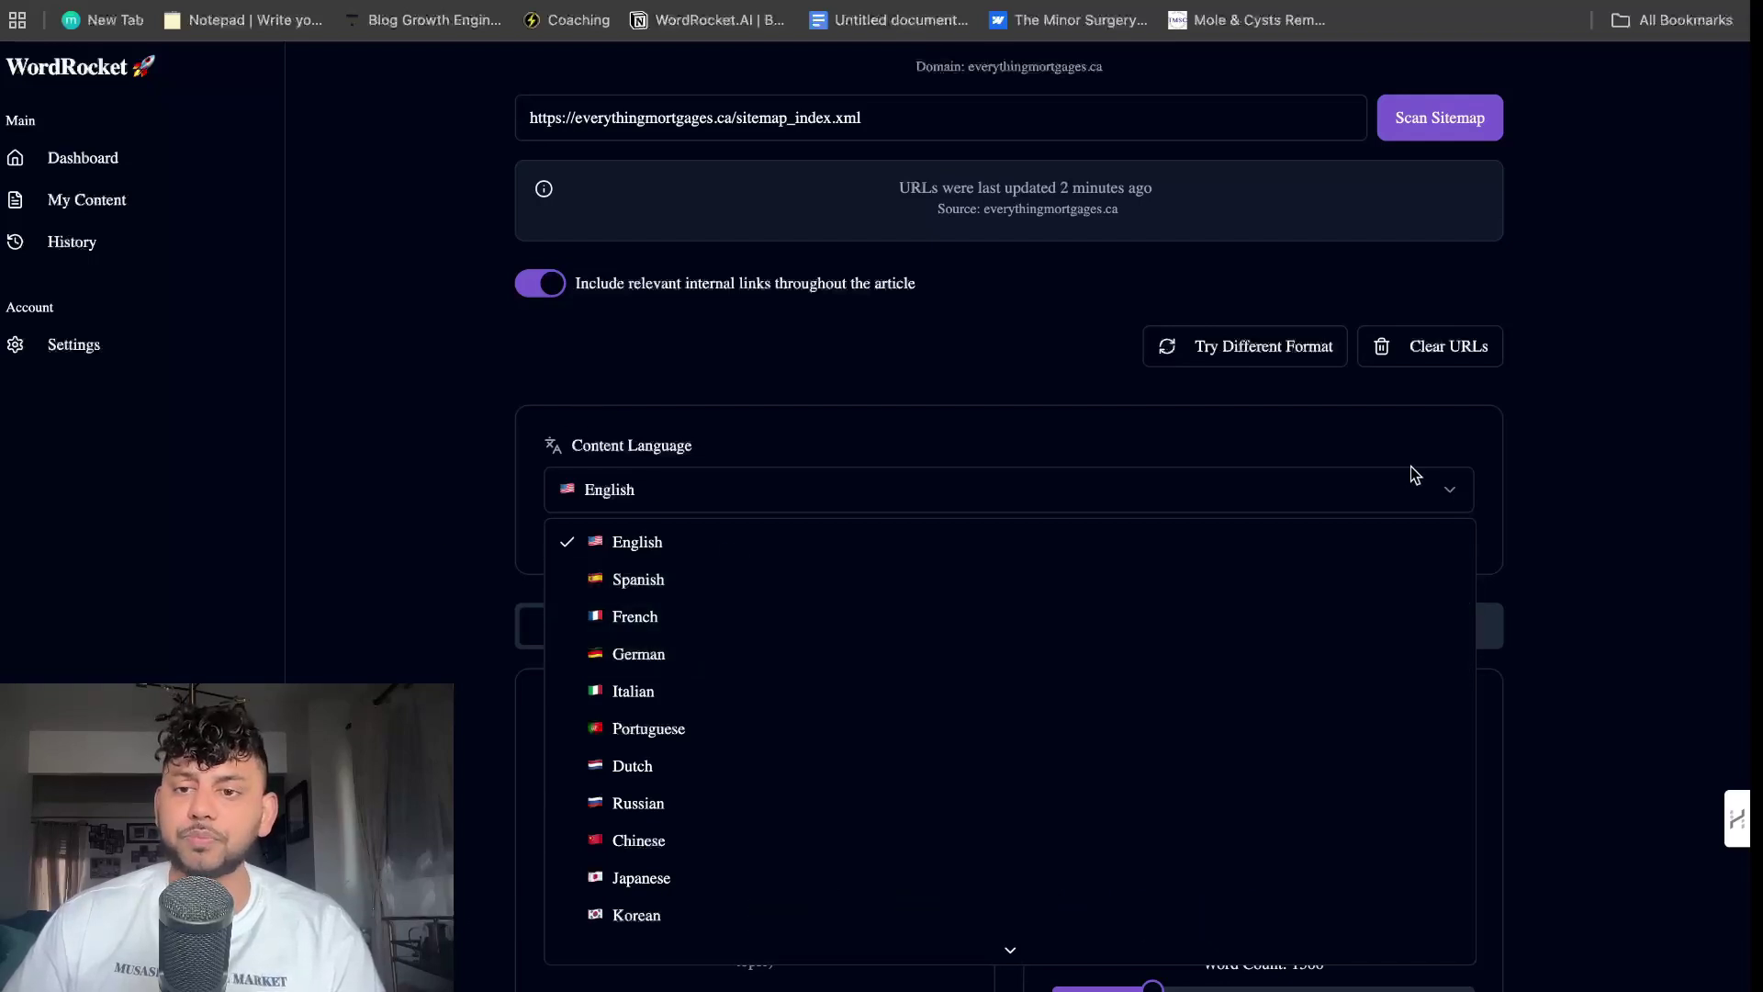
click(1609, 439)
scroll(1240, 455, down, 2)
scroll(1220, 503, down, 3)
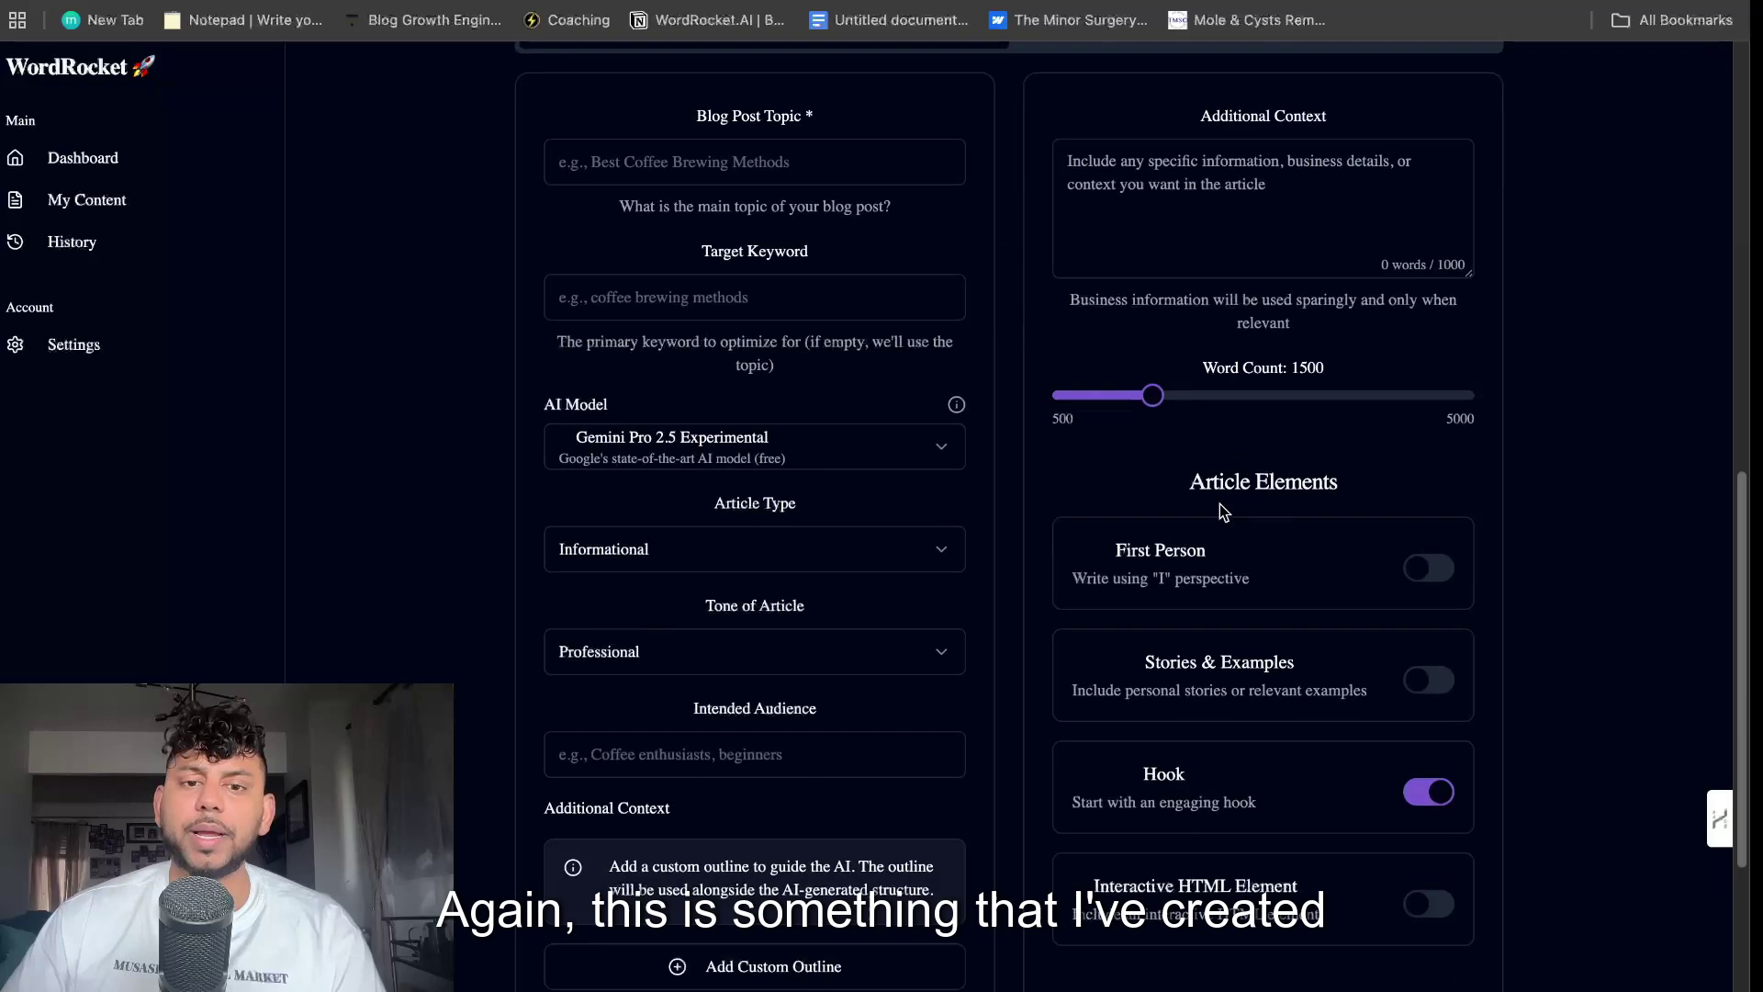
scroll(1220, 503, up, 1)
scroll(1217, 504, down, 1)
scroll(1234, 505, up, 1)
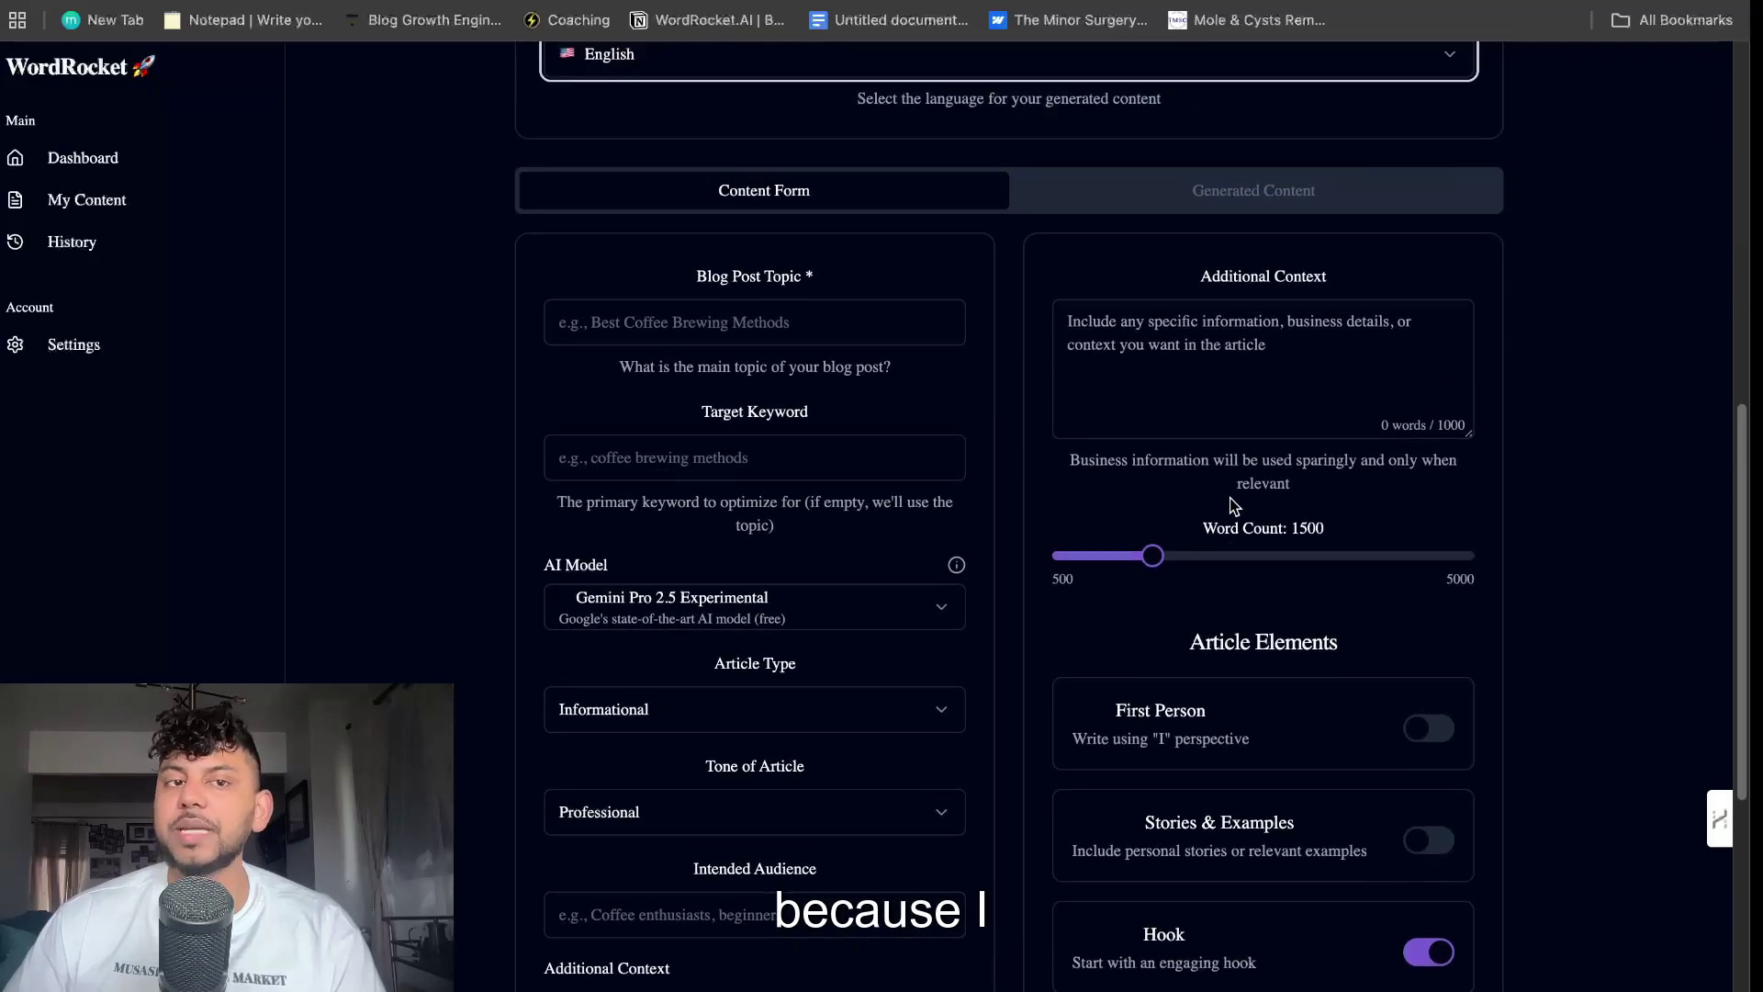
scroll(1232, 502, up, 1)
scroll(1230, 498, up, 2)
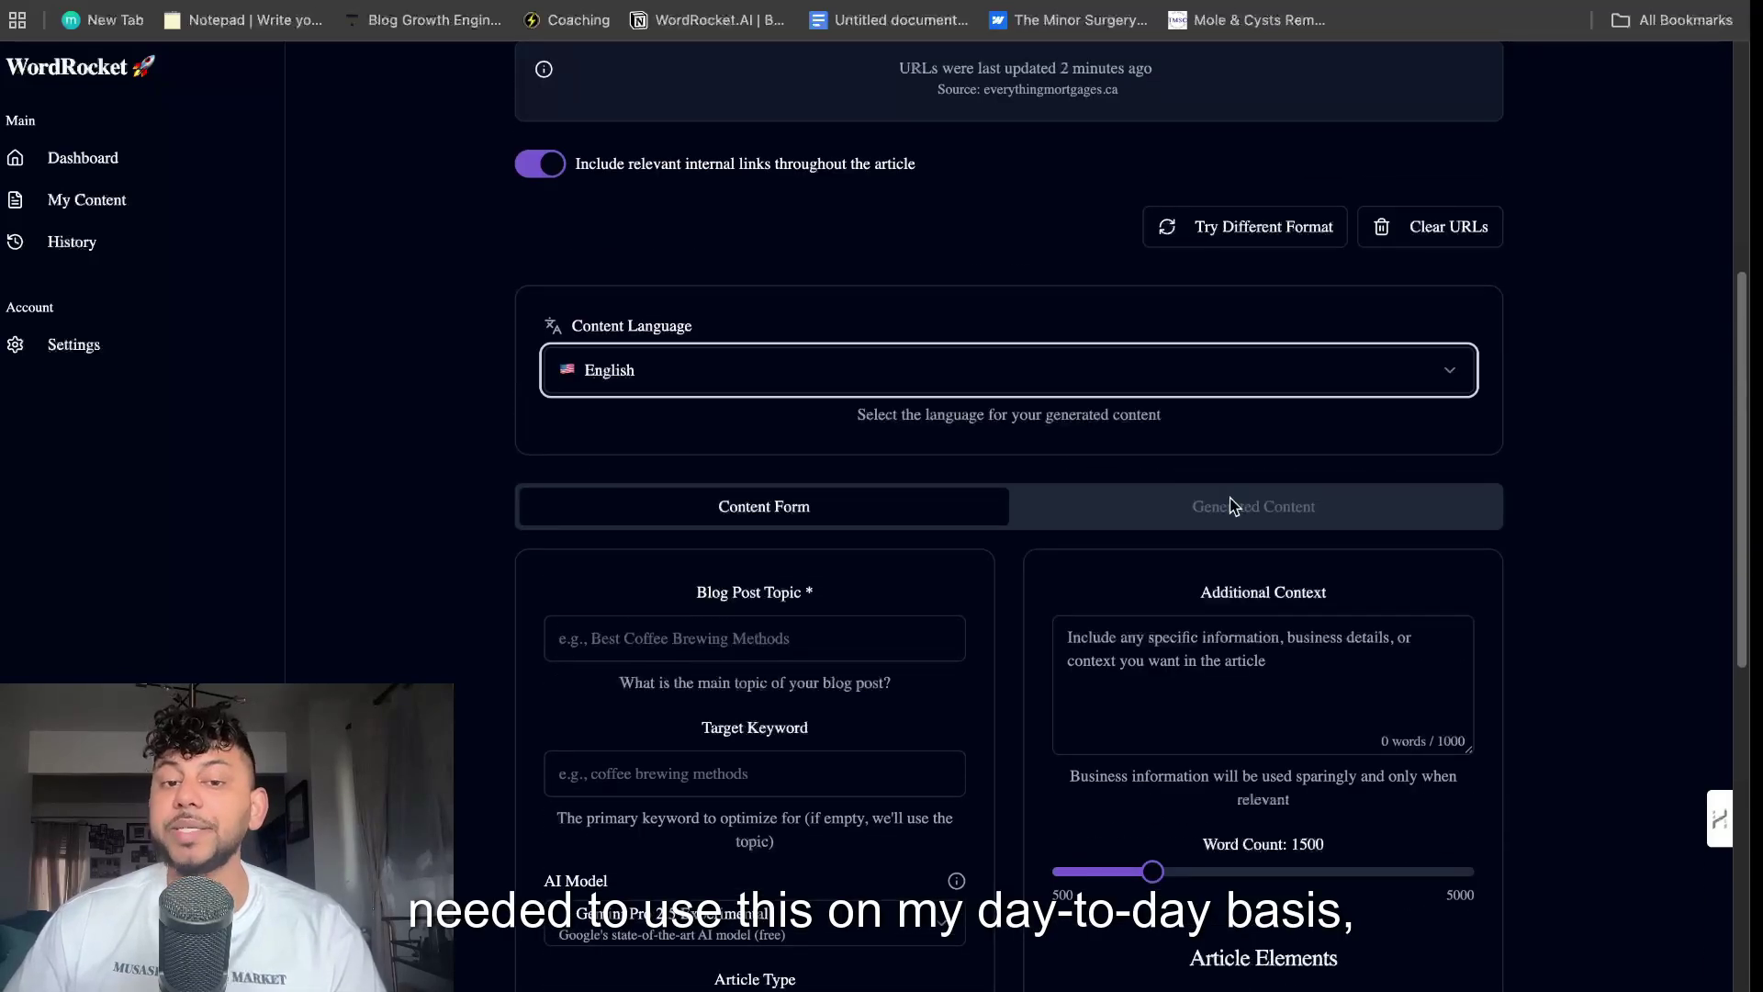
scroll(1203, 570, down, 4)
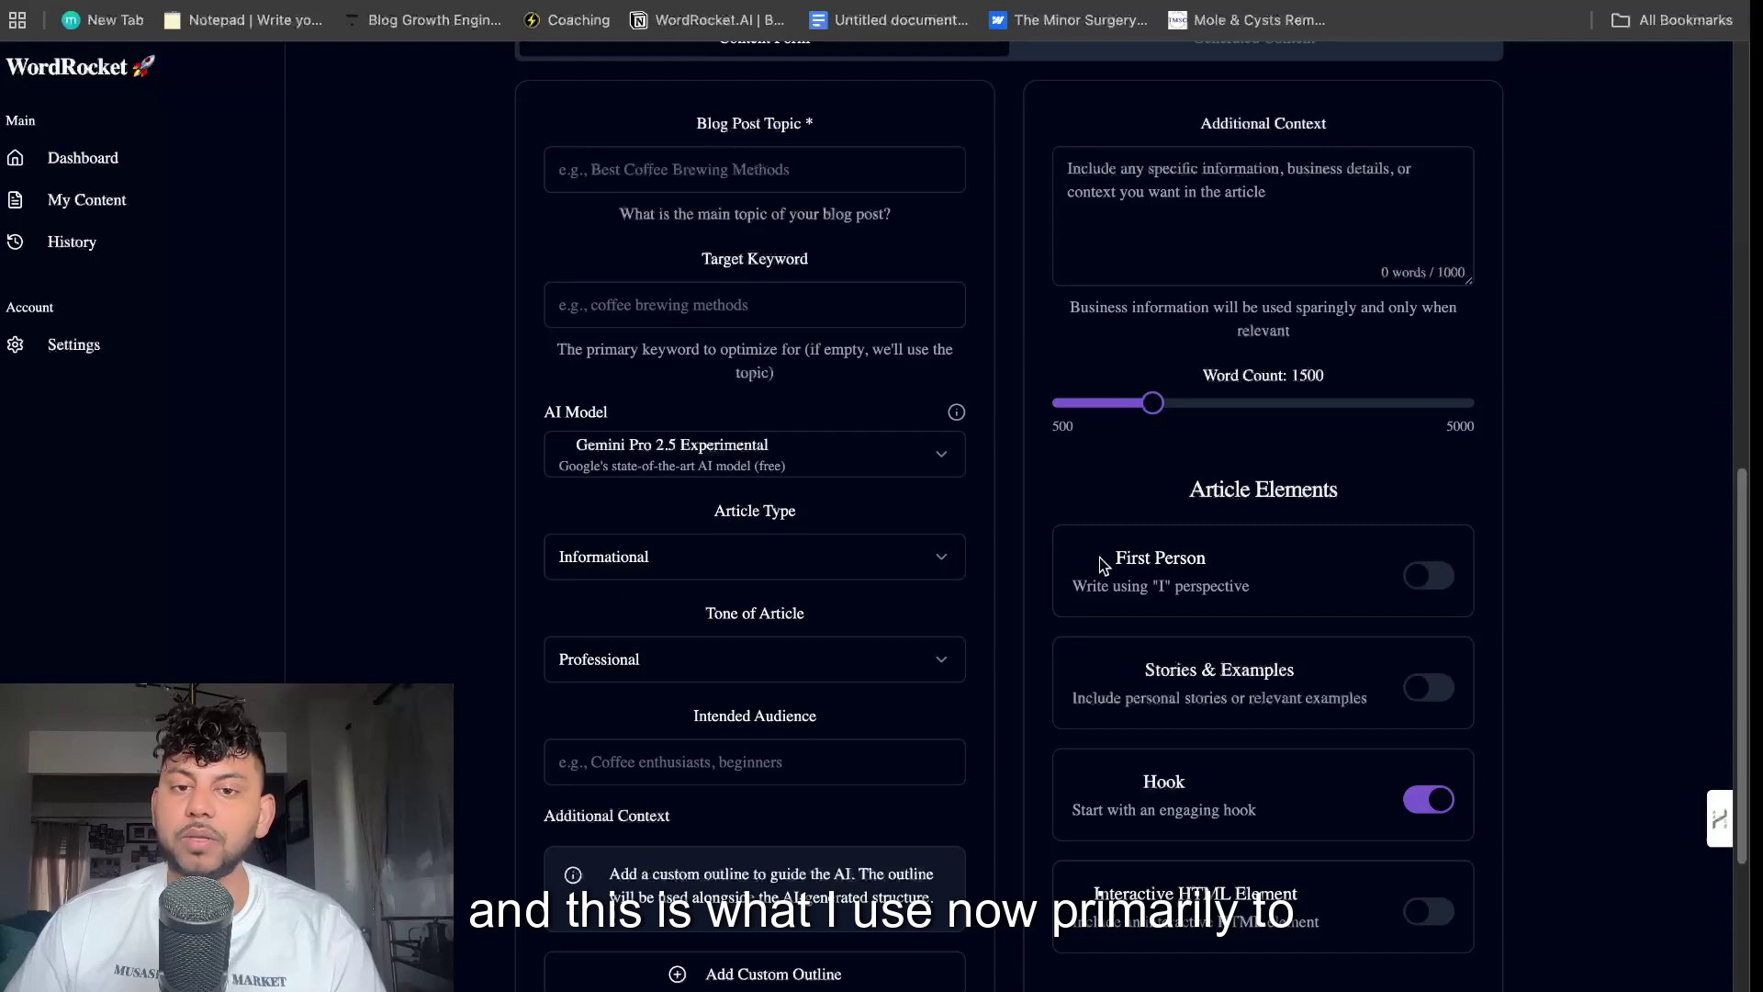
drag(1151, 408, 1363, 402)
scroll(1346, 407, up, 8)
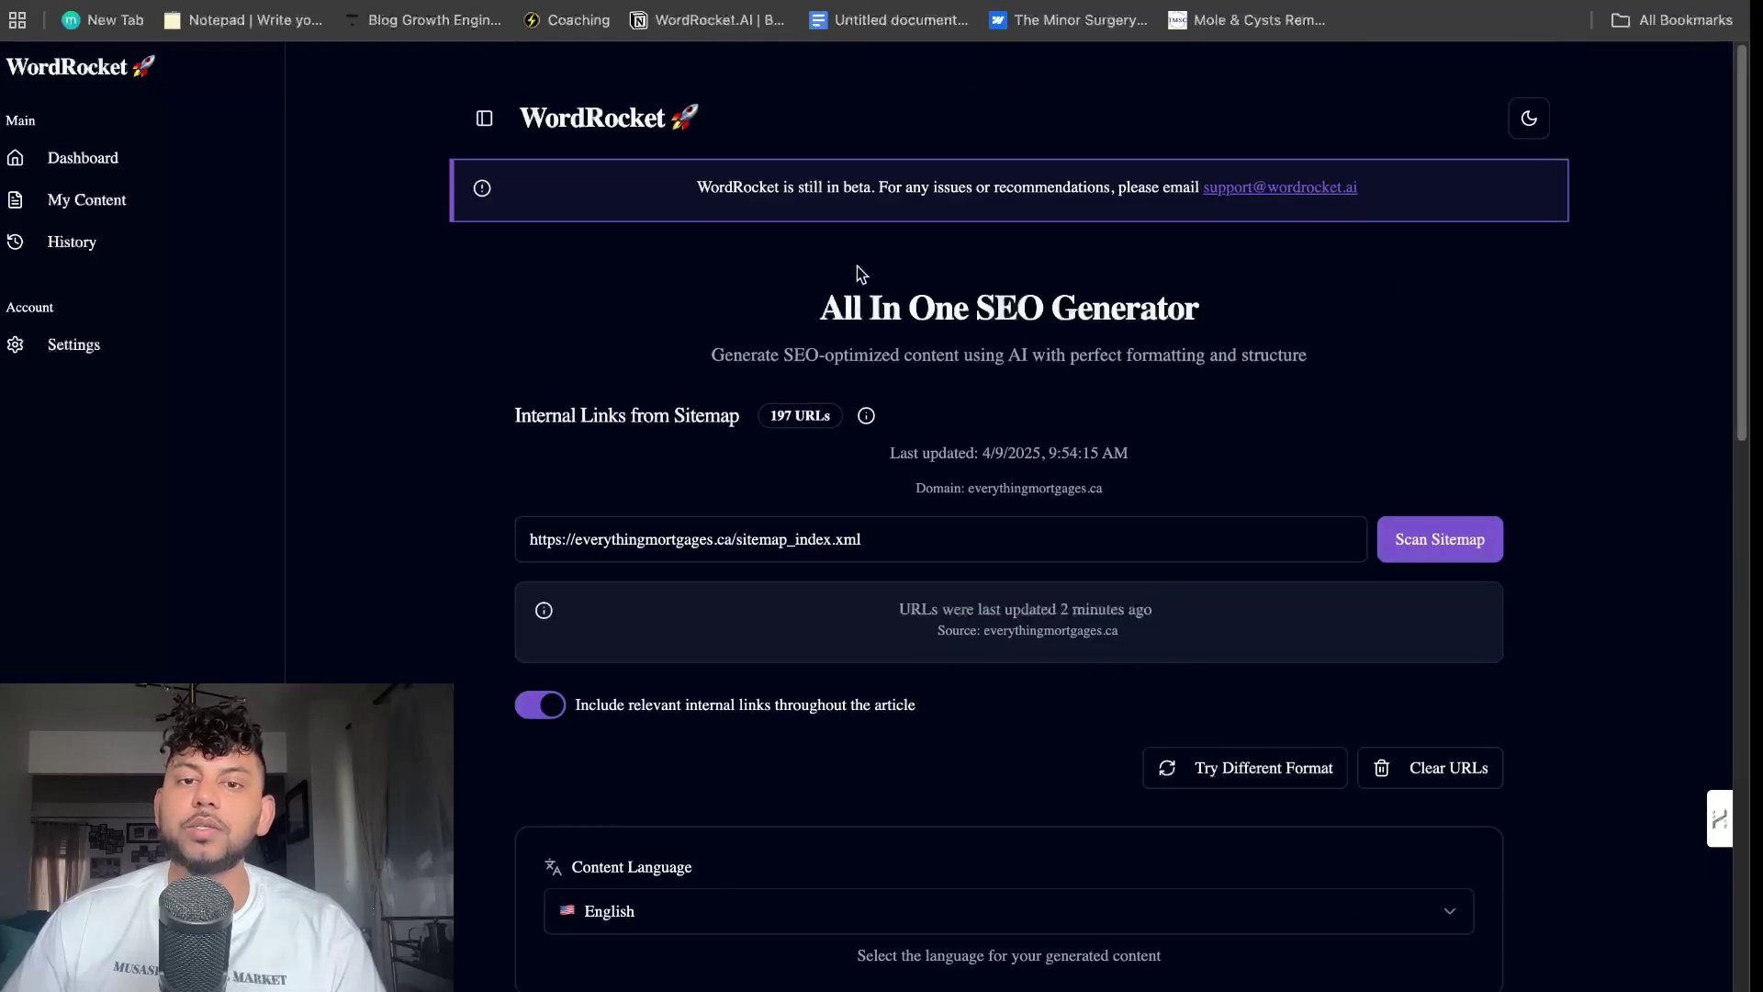
drag(854, 271, 1205, 373)
scroll(1025, 517, down, 2)
scroll(1025, 517, down, 2)
scroll(788, 552, down, 2)
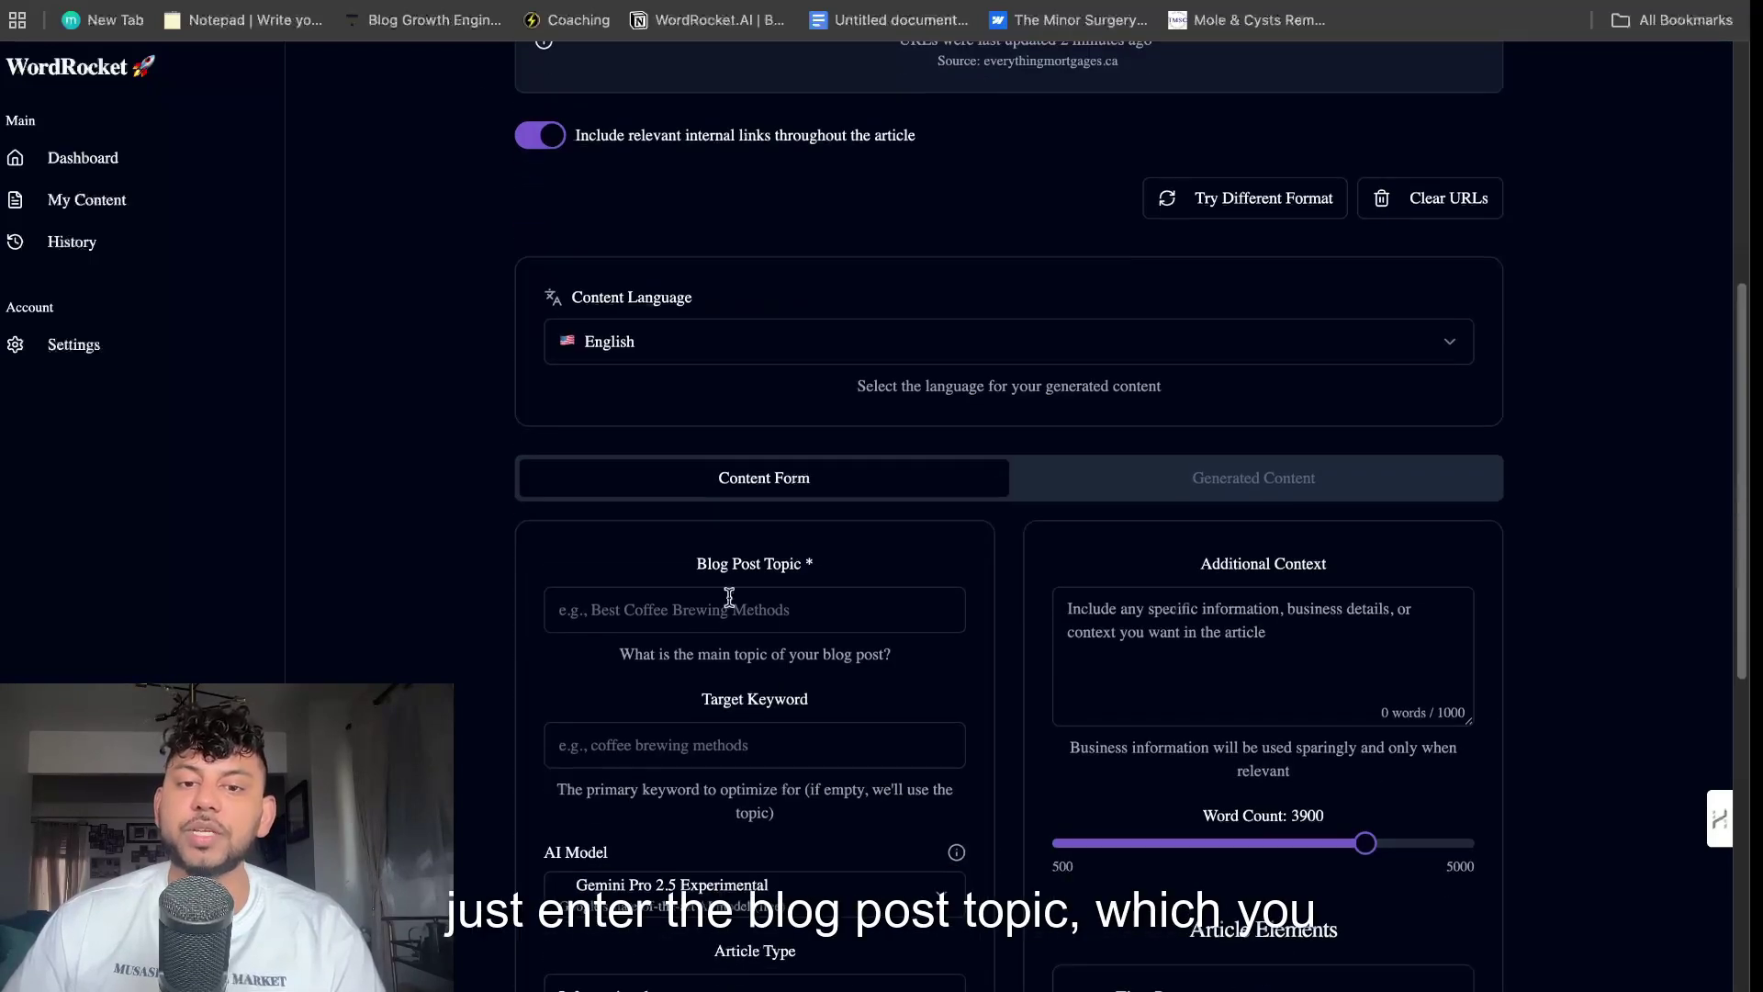
scroll(727, 599, down, 1)
- Fill the blog topic and target keyword with the running shoes keyword
click(724, 409)
click(742, 489)
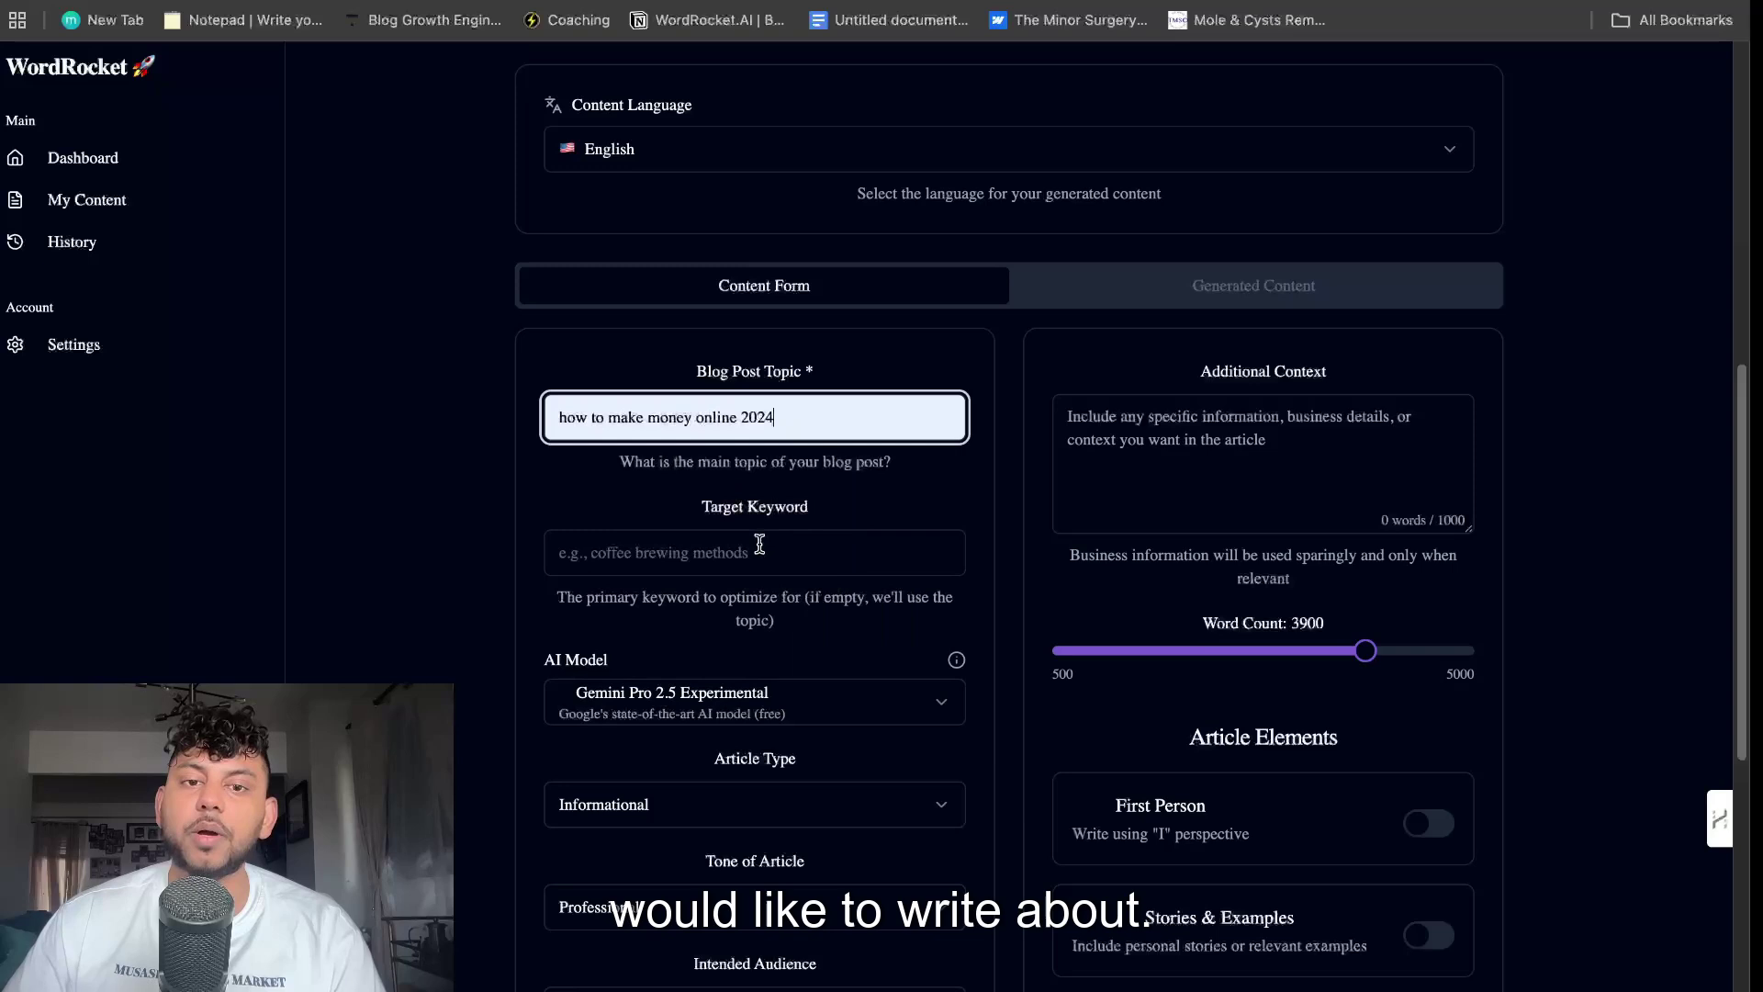
scroll(752, 550, down, 1)
click(701, 514)
click(751, 574)
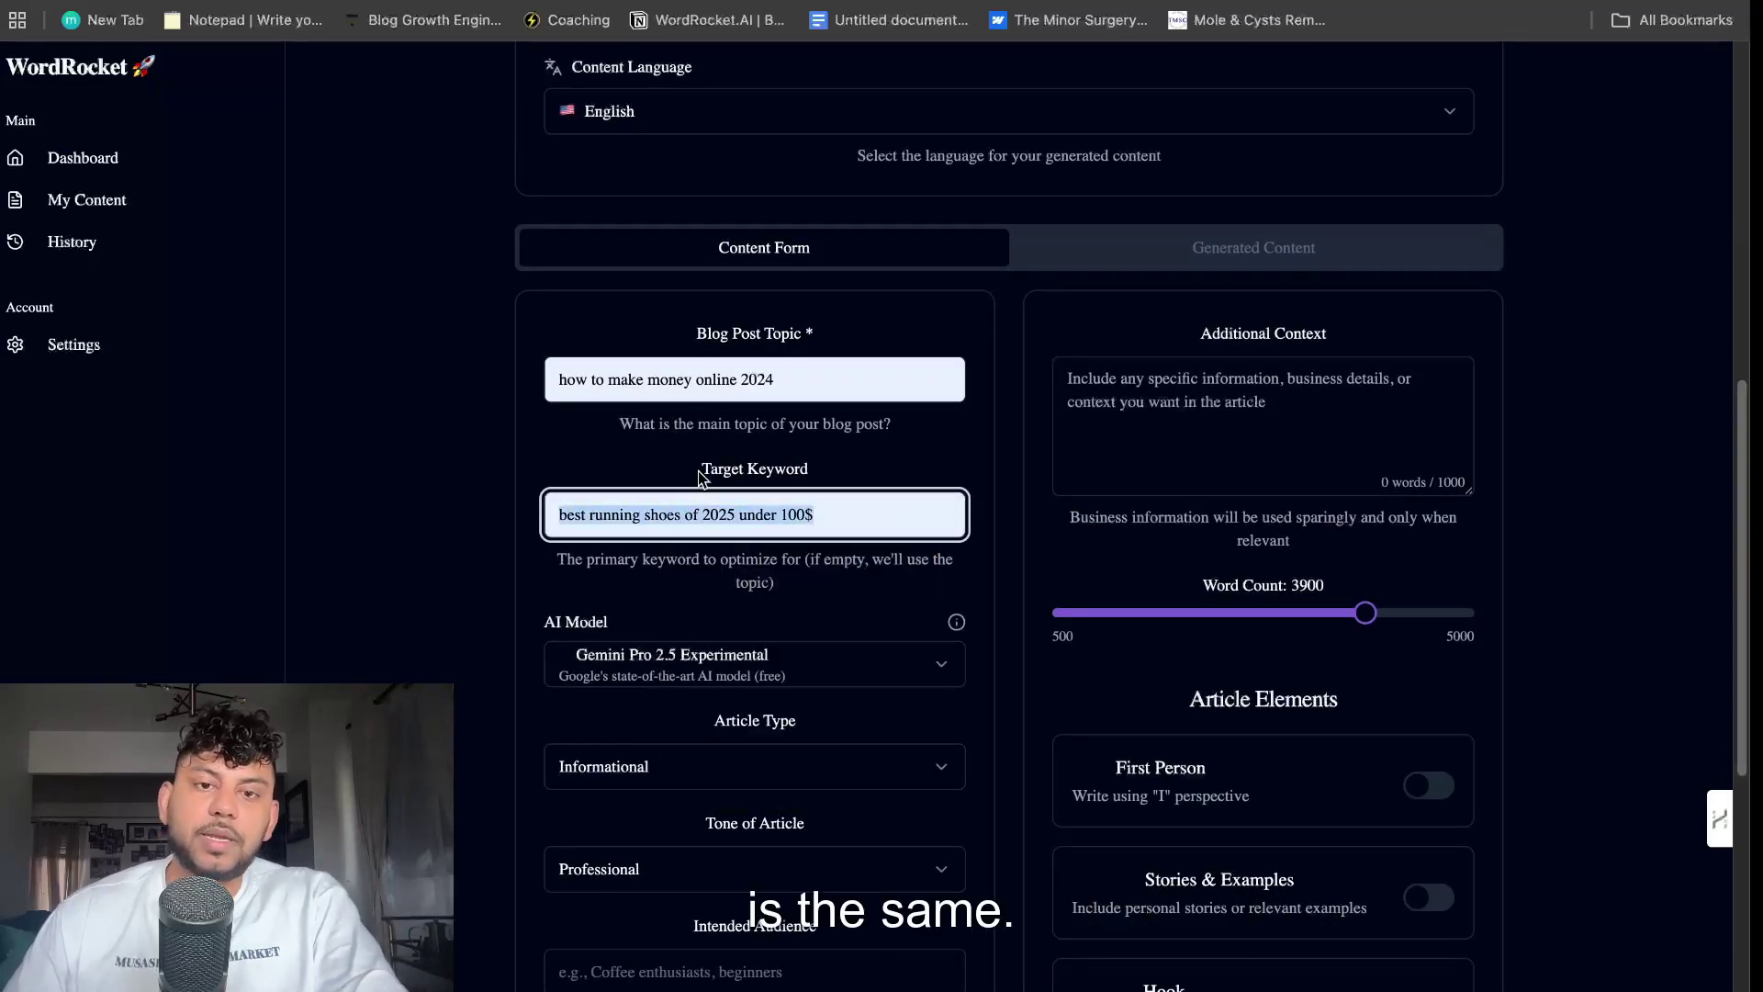
triple_click(656, 379)
text(best running shoes of 2025 under 100$)
scroll(767, 507, down, 1)
scroll(689, 334, down, 5)
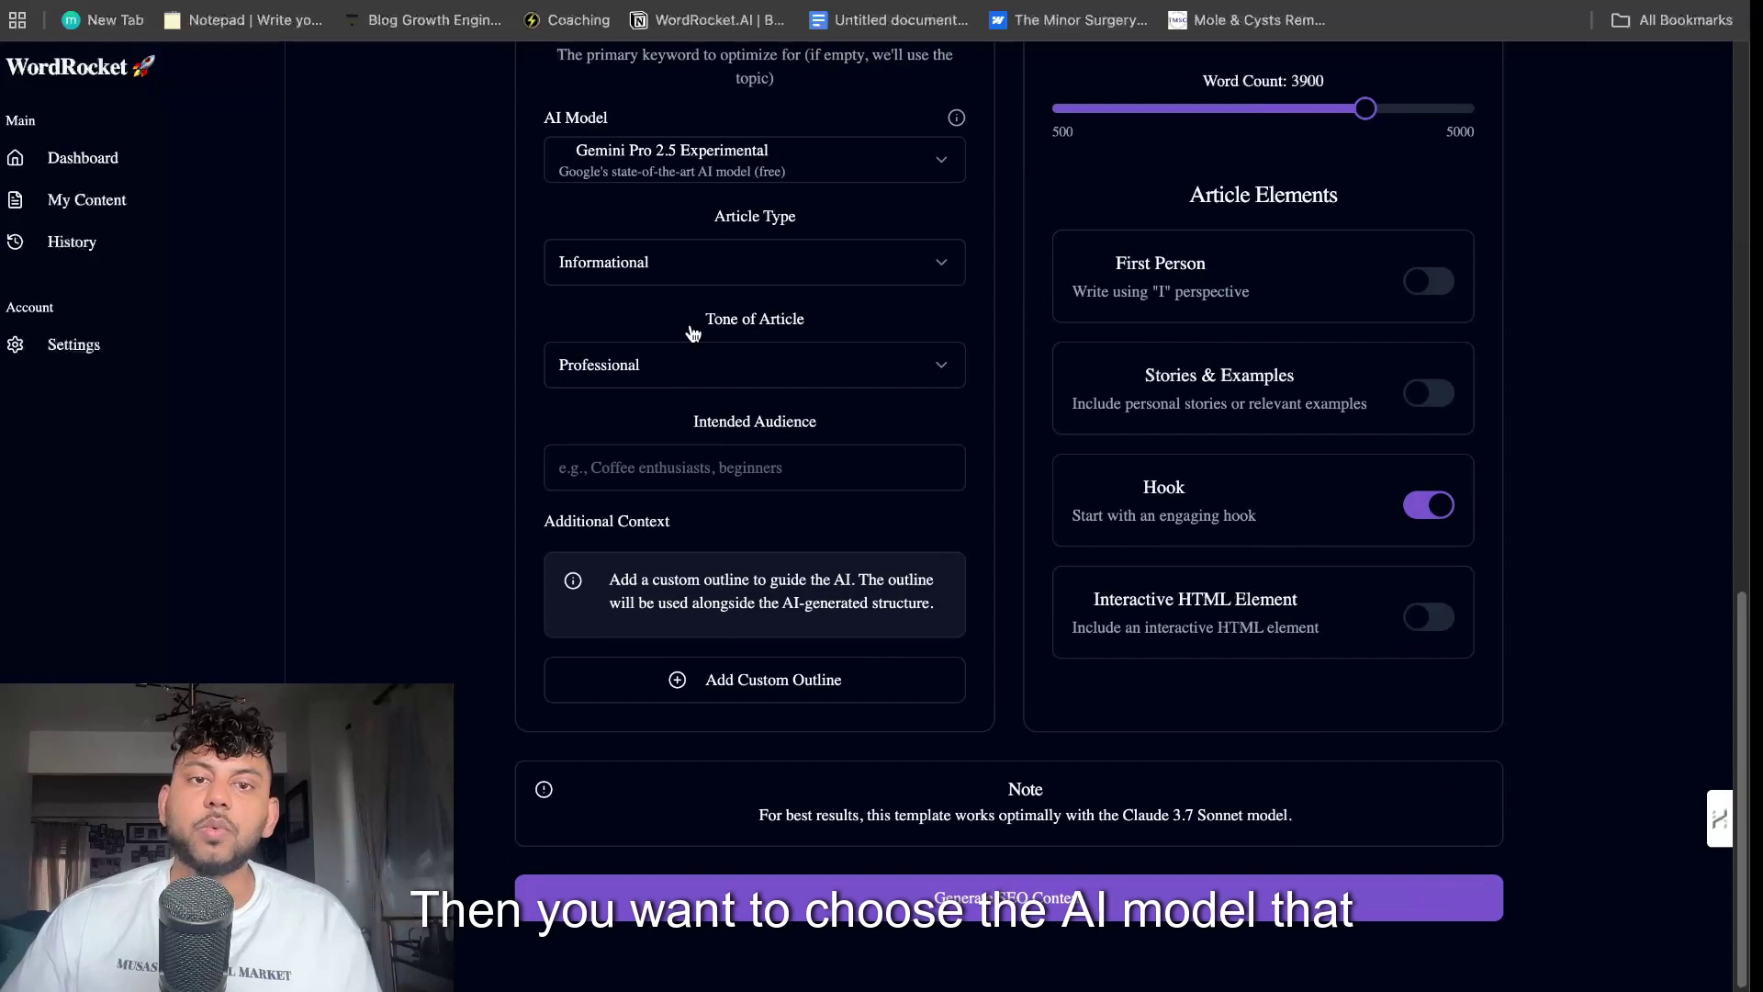
- Set the AI model to Claude 3.7 Sonnet, keeping Informational type, empty audience and no custom outline
click(731, 180)
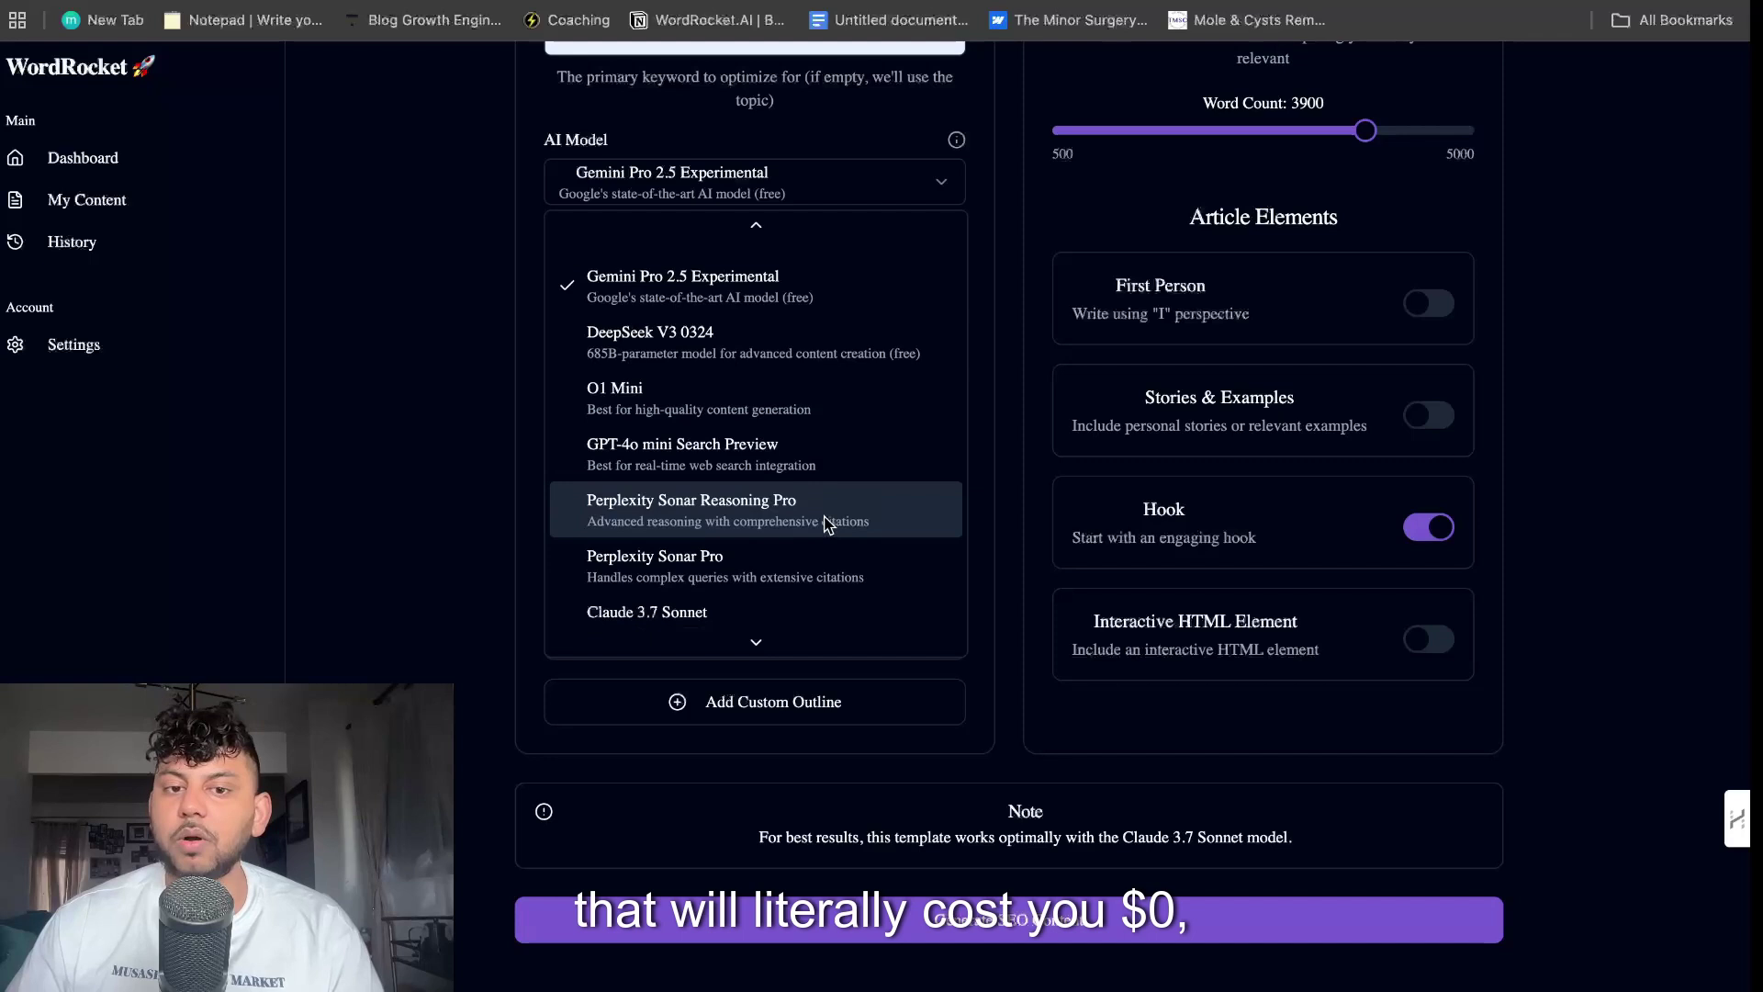
scroll(824, 524, down, 1)
click(661, 608)
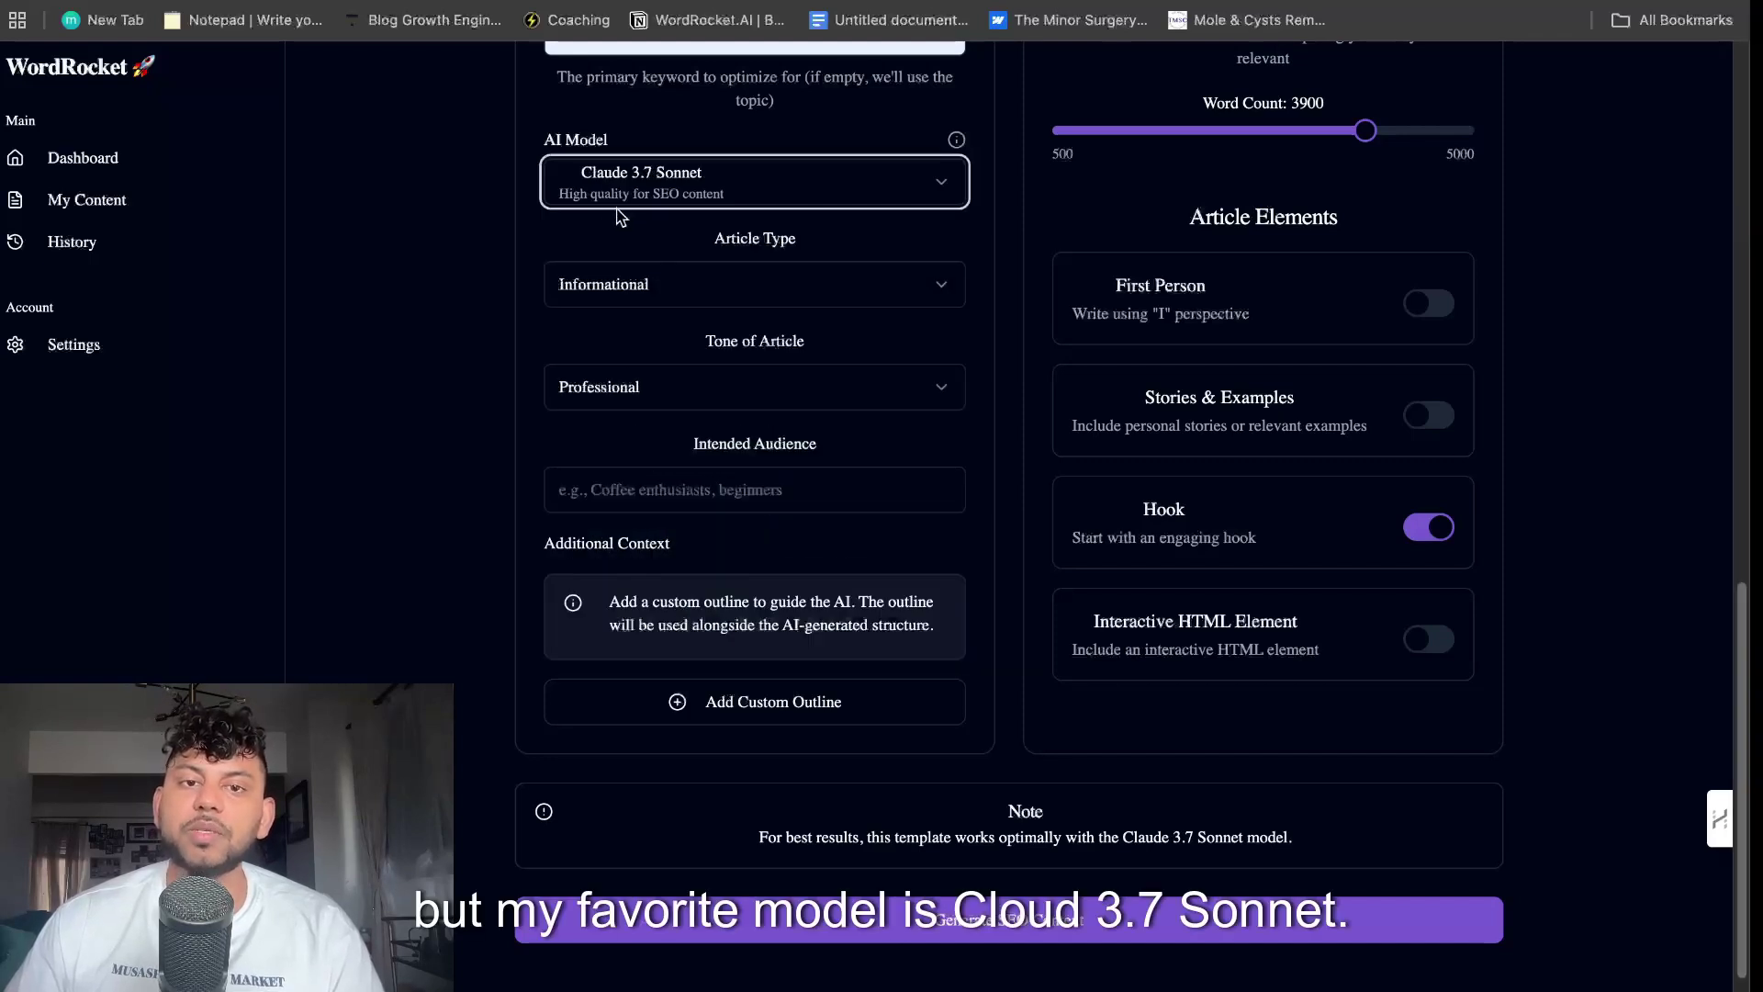
click(676, 283)
click(681, 335)
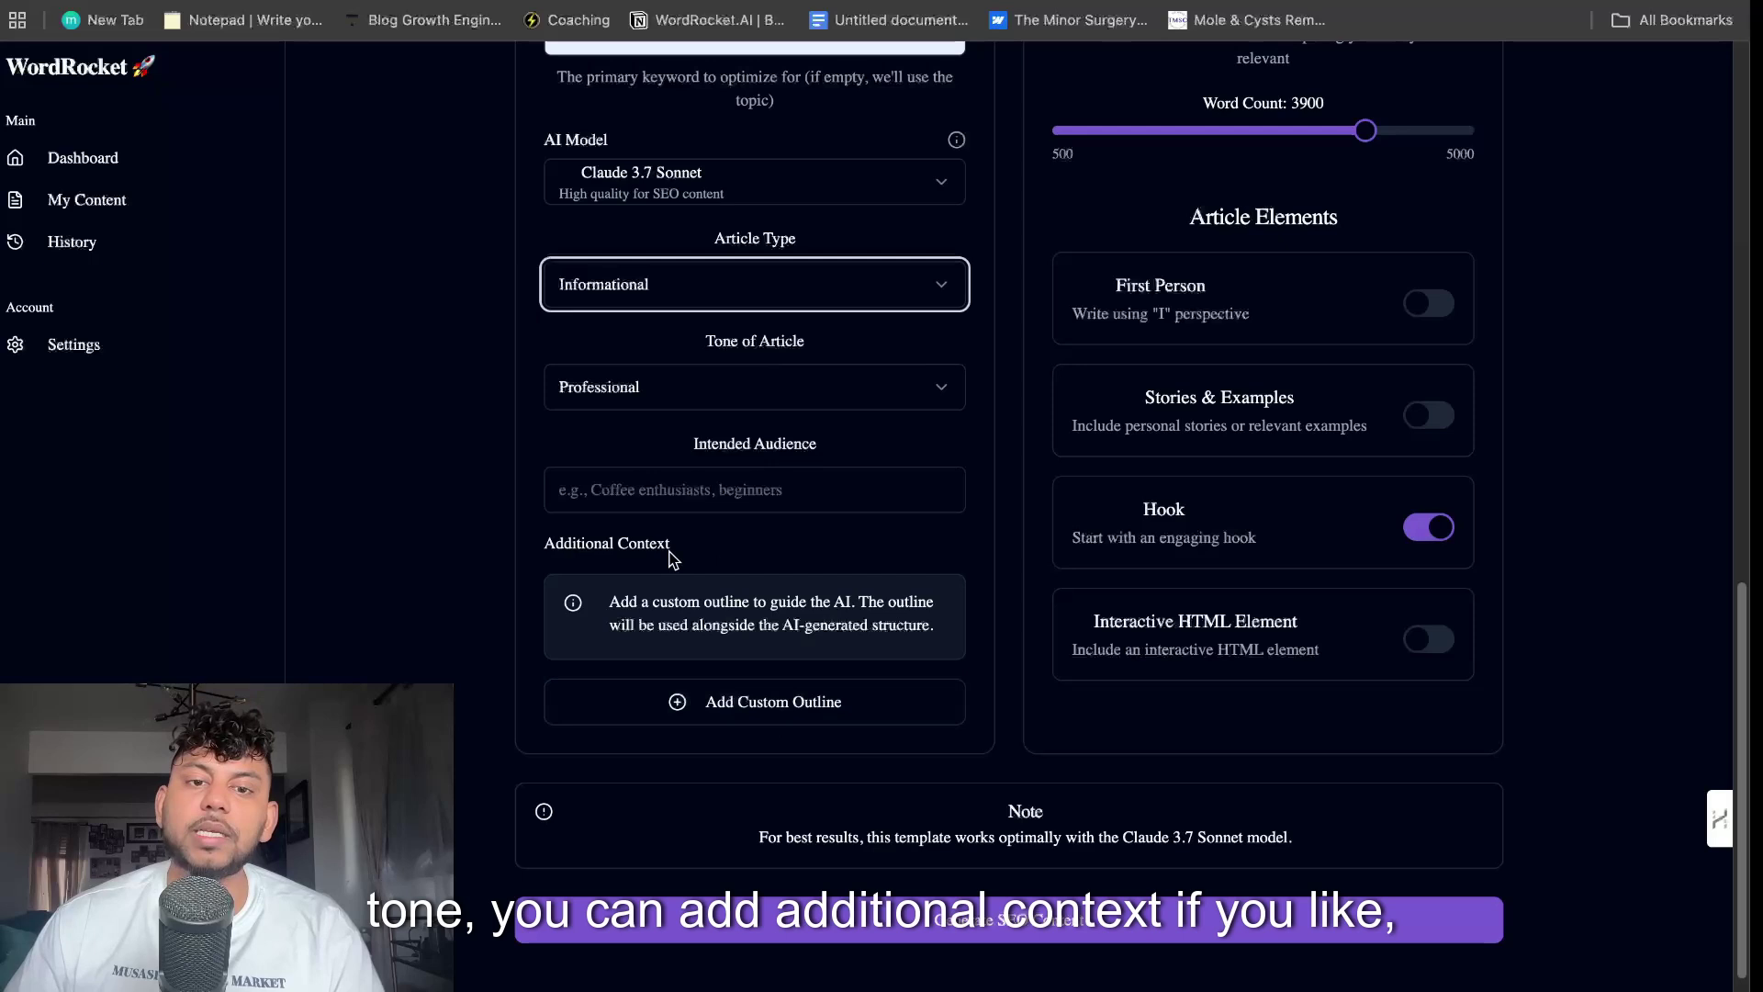
click(704, 492)
click(611, 596)
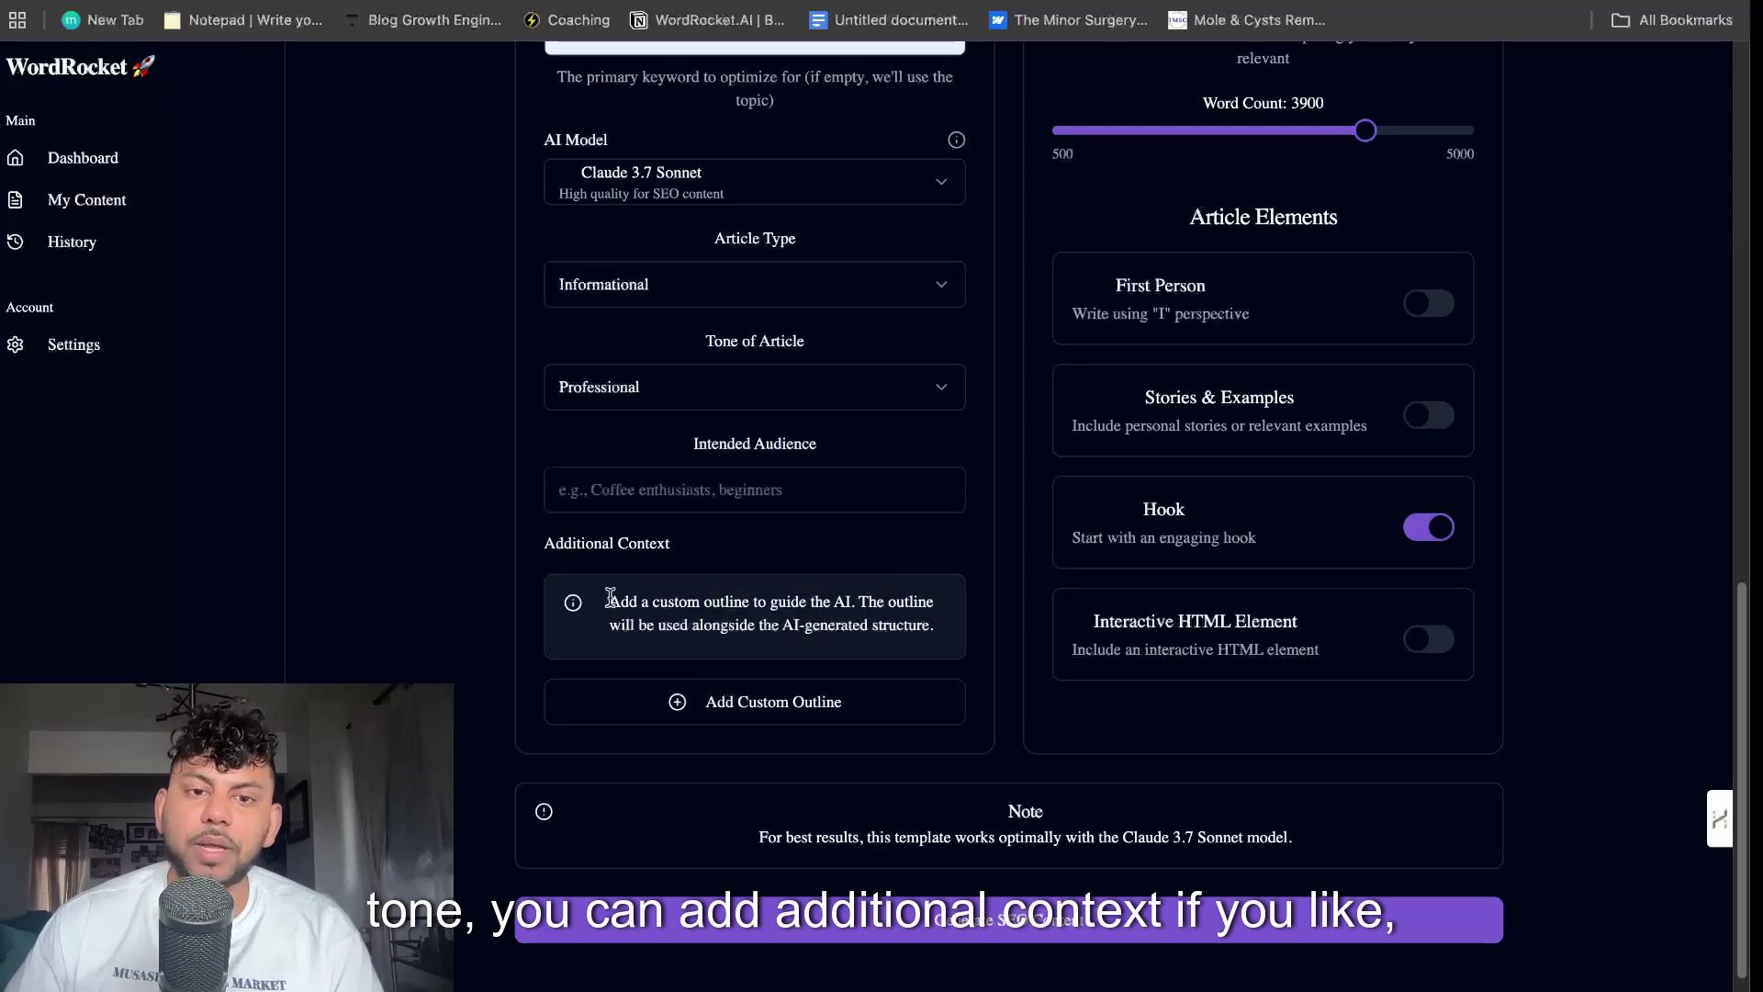
click(772, 703)
click(399, 547)
scroll(1233, 506, up, 5)
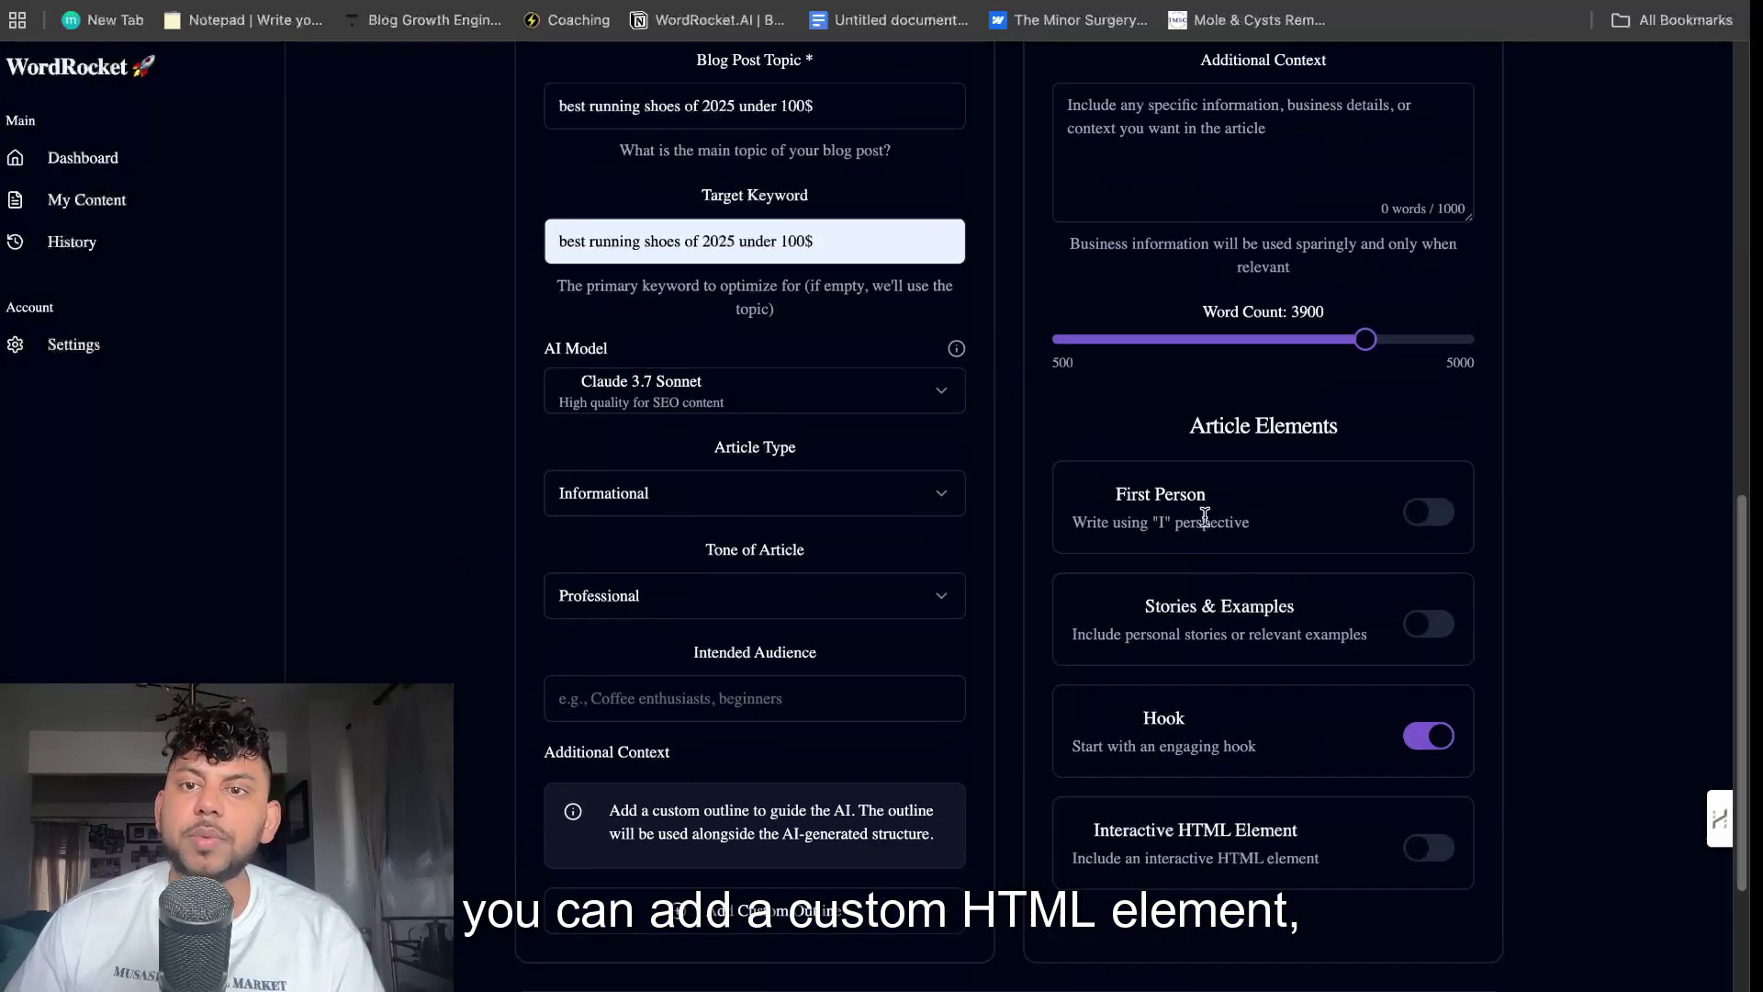
- Turn on the interactive HTML element and set the word count to about 3000
click(1232, 385)
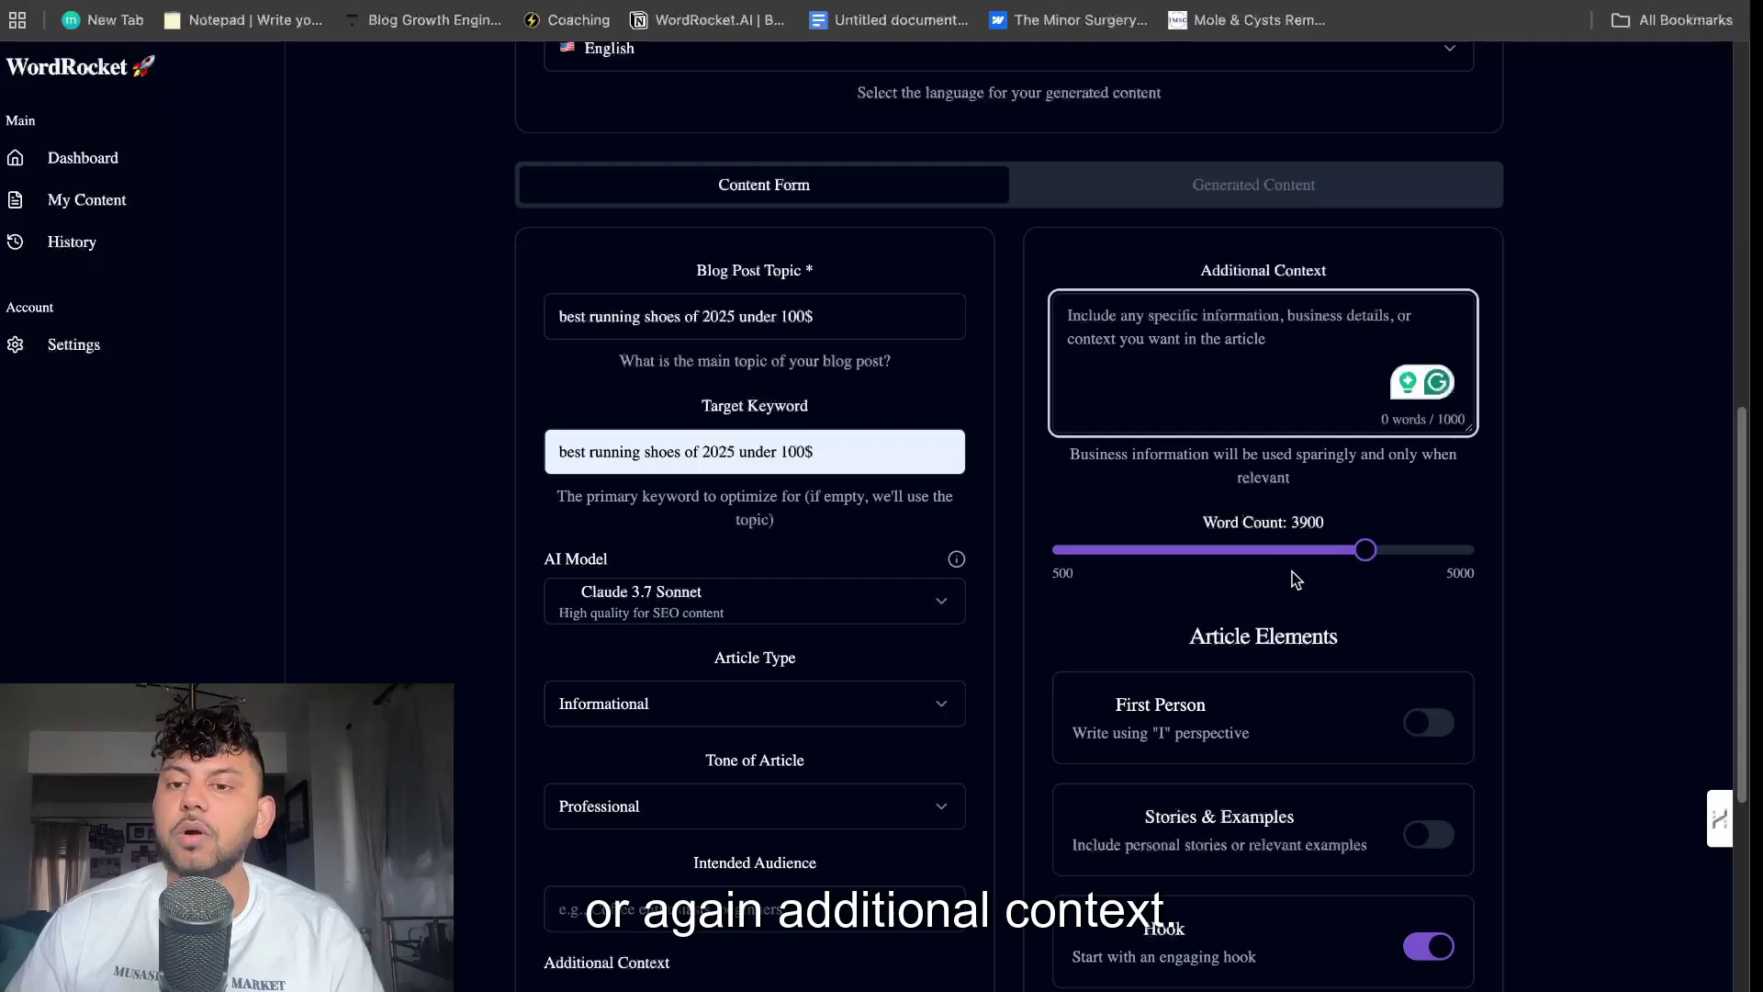
mouse_move(1364, 551)
mouse_down()
mouse_move(1201, 550)
mouse_move(1519, 552)
mouse_up()
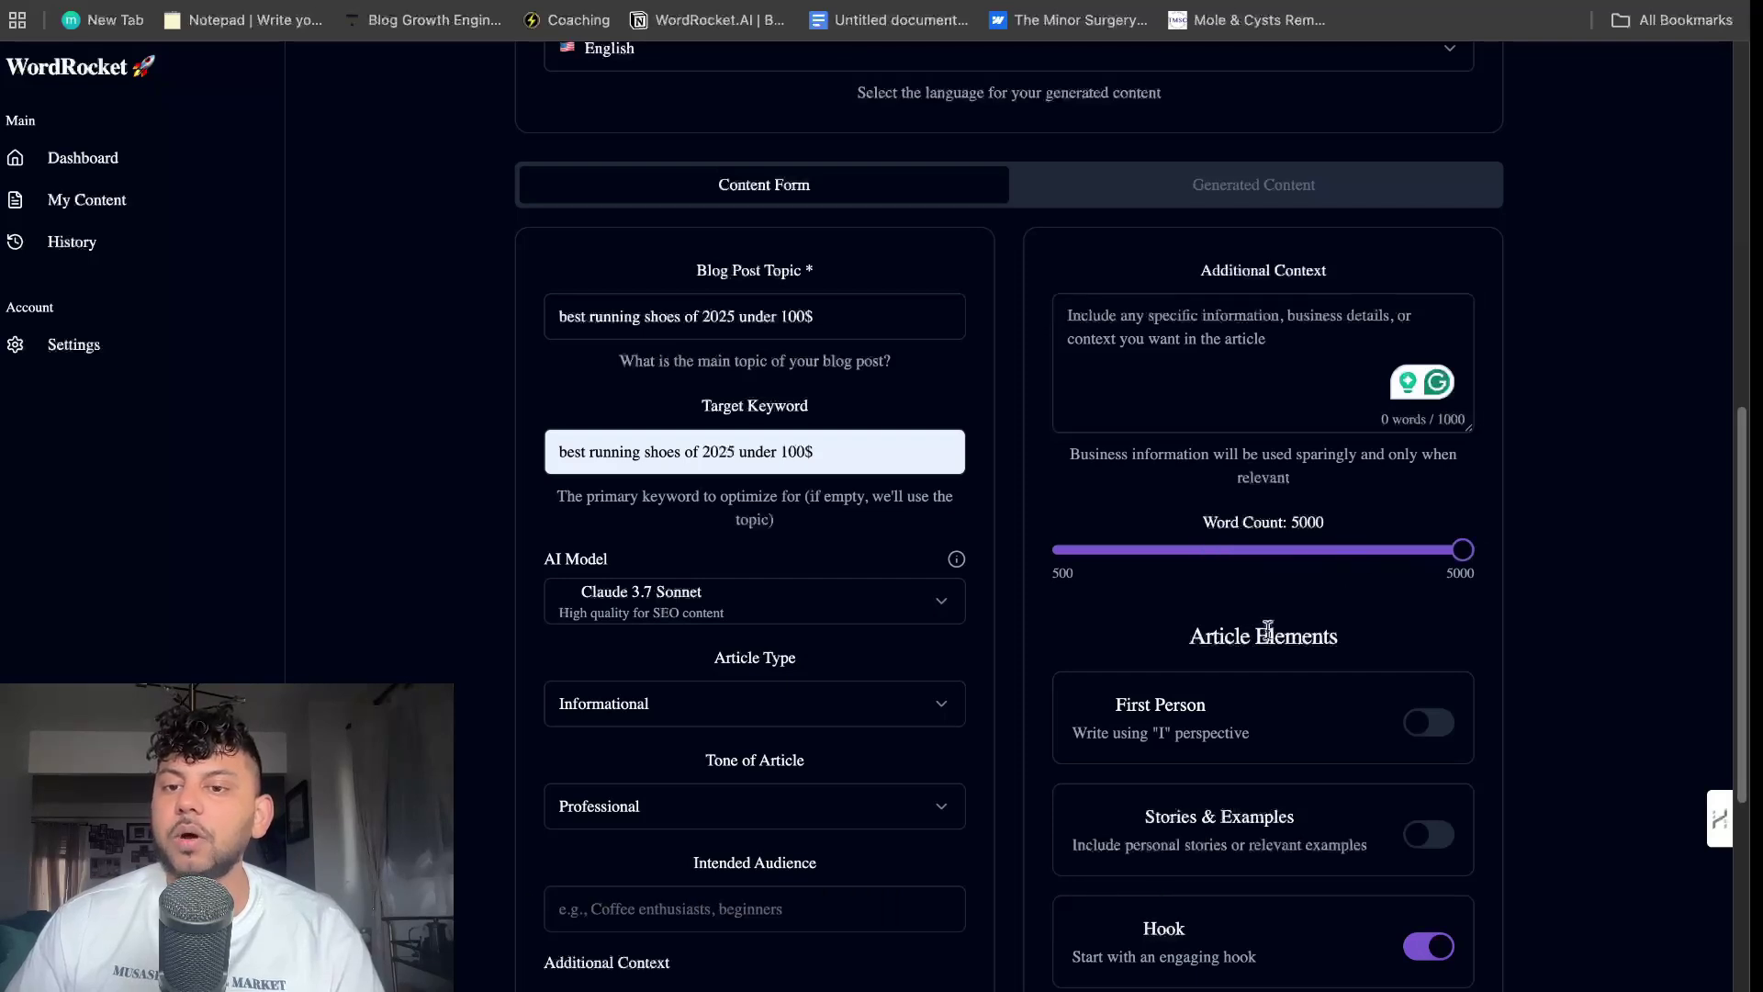
scroll(1269, 634, down, 1)
scroll(1406, 635, down, 2)
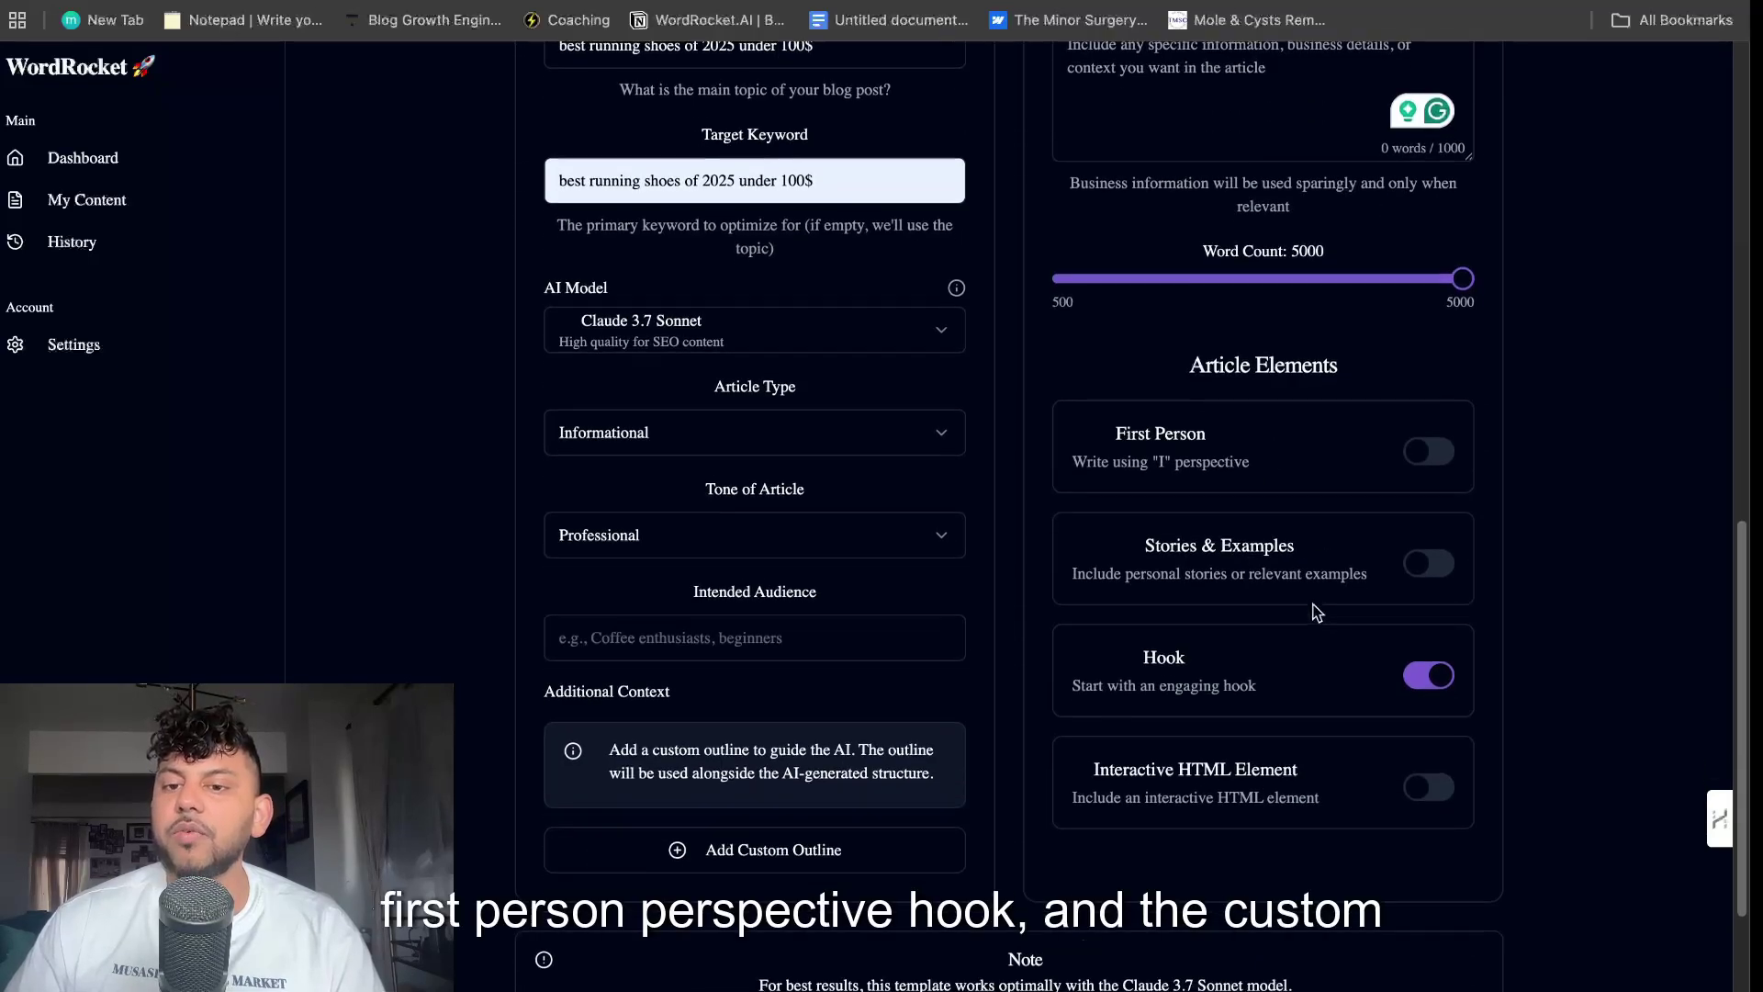
scroll(1319, 594, down, 1)
click(1418, 747)
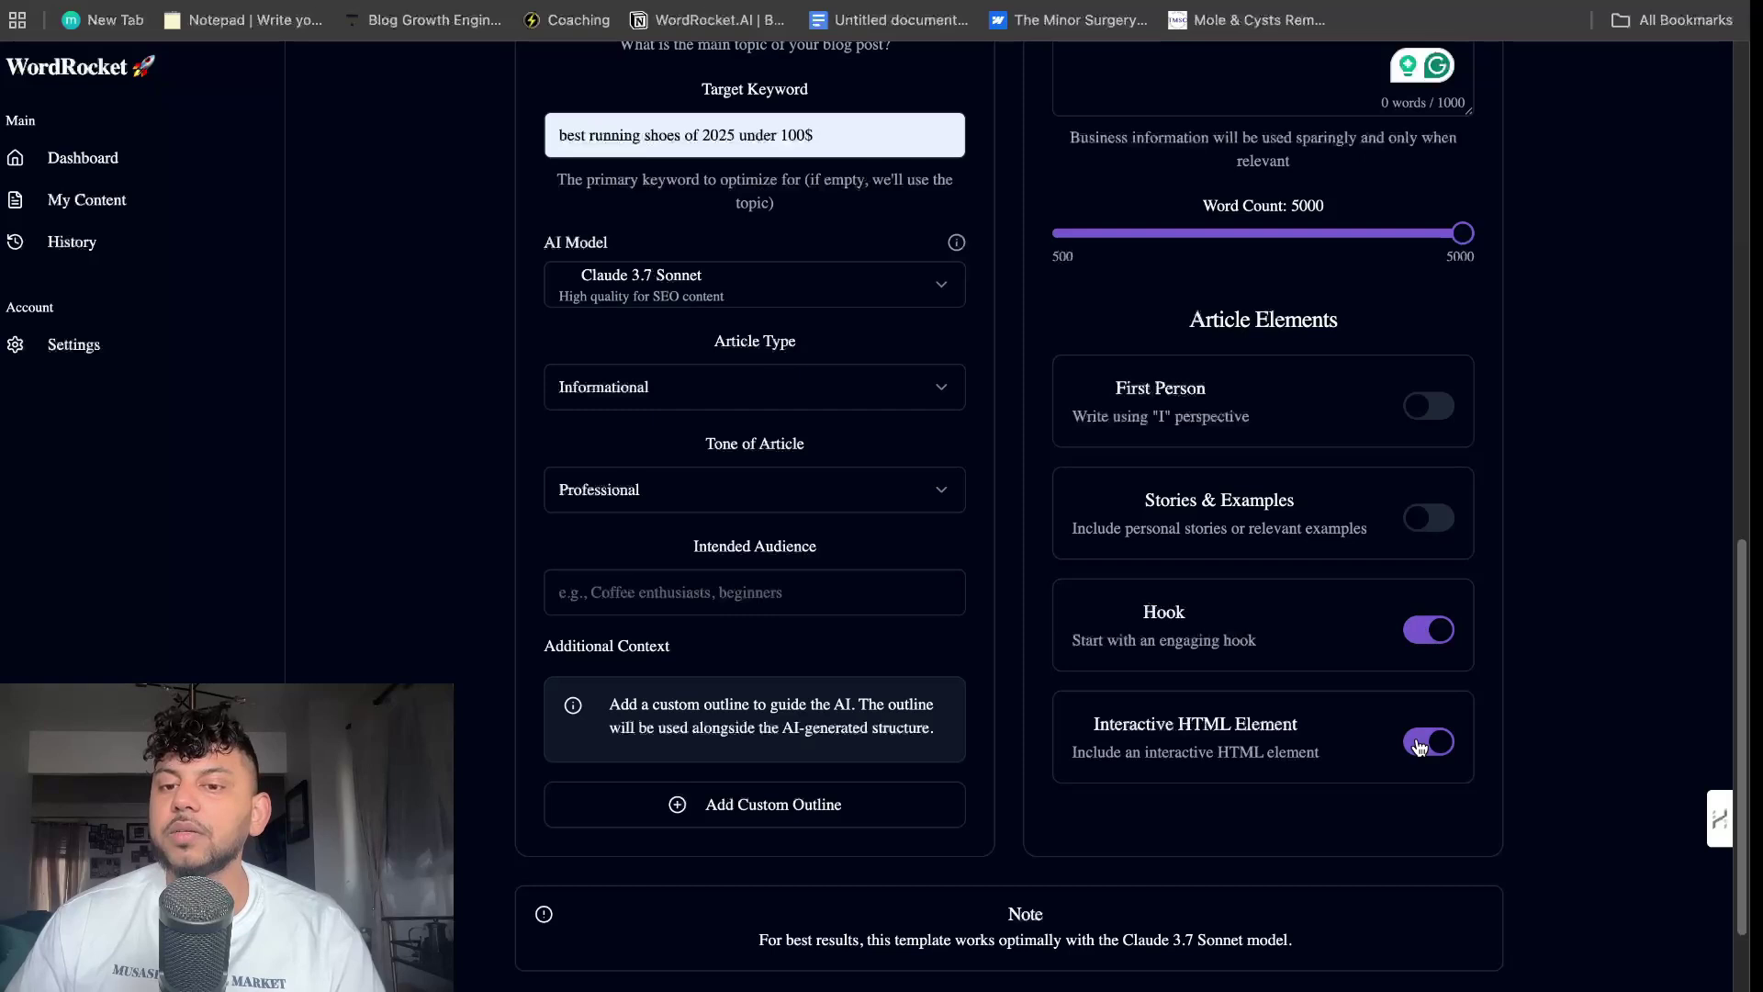
triple_click(1225, 744)
click(1365, 756)
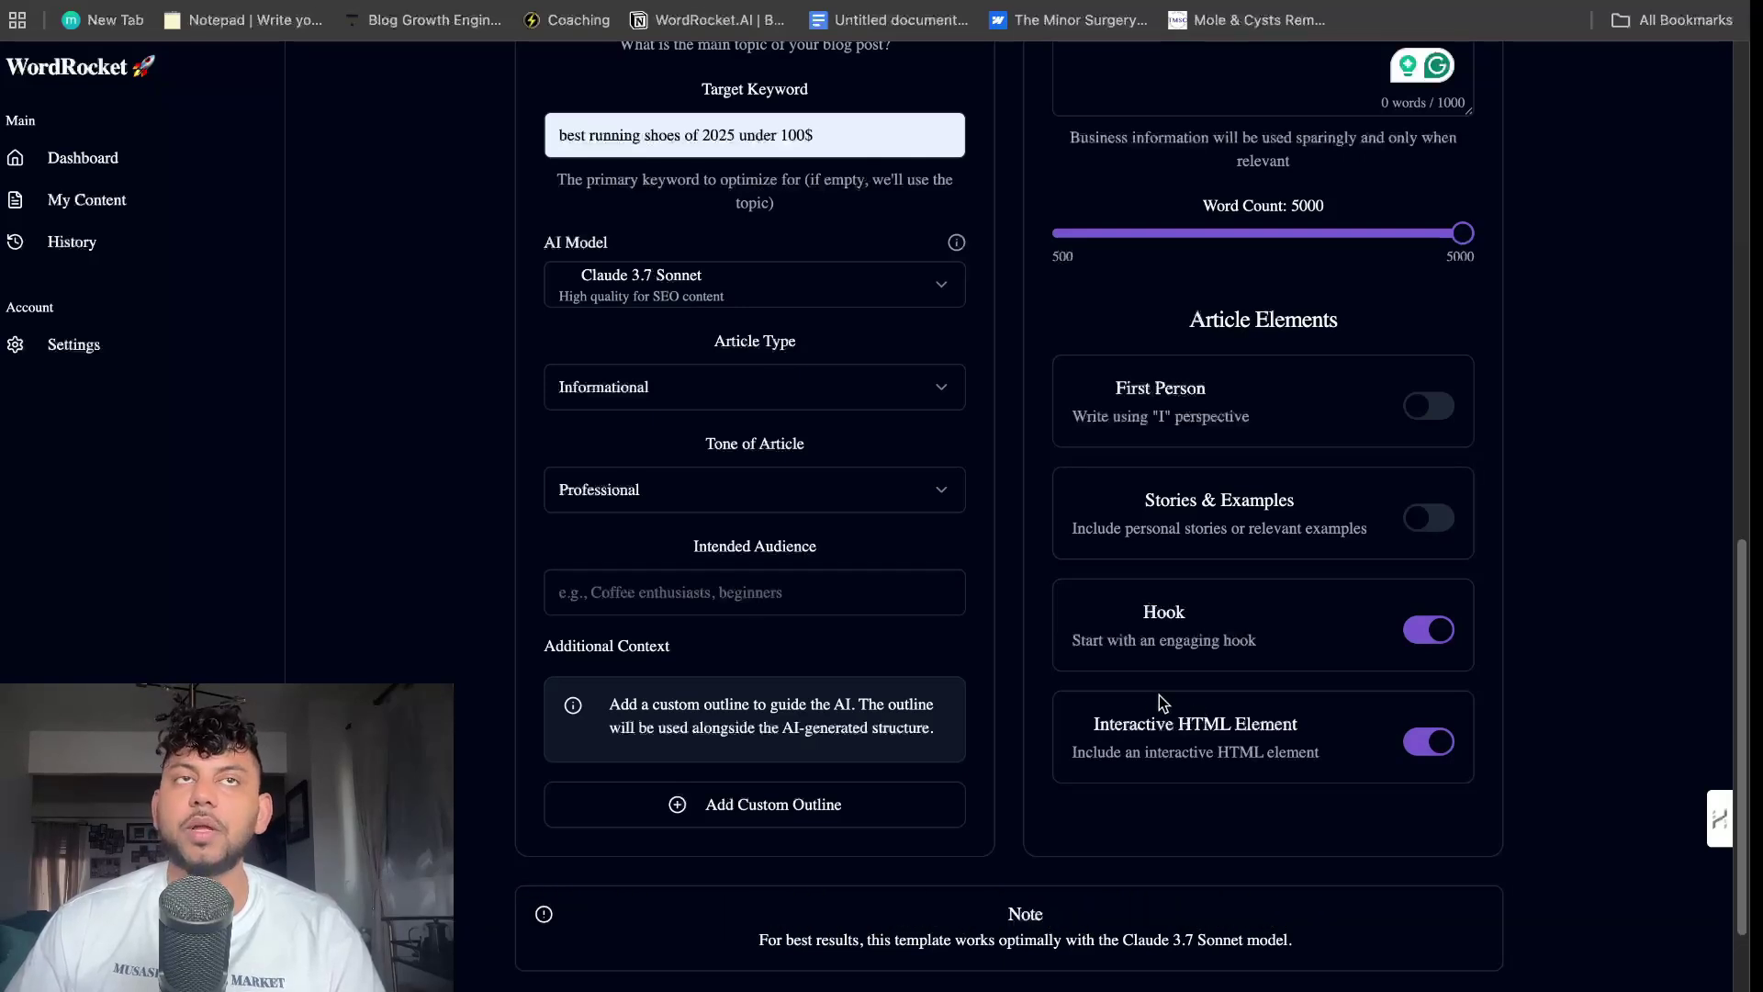
scroll(1213, 694, down, 2)
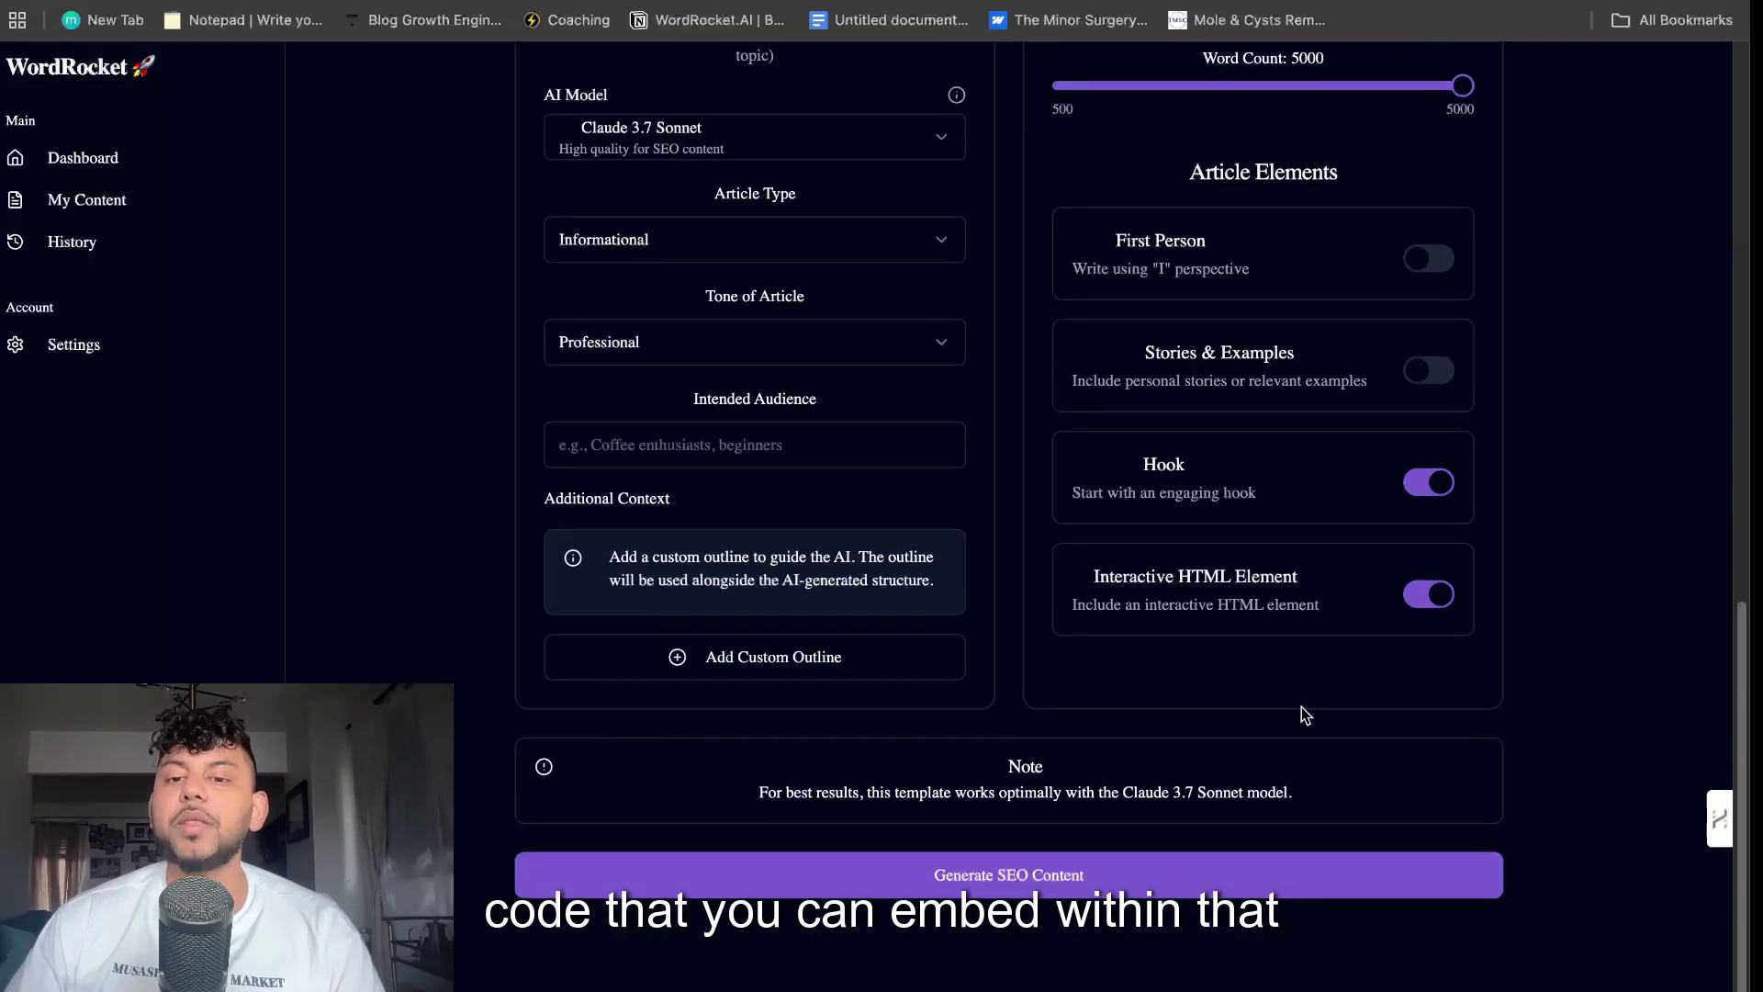
scroll(1021, 615, up, 5)
click(1276, 595)
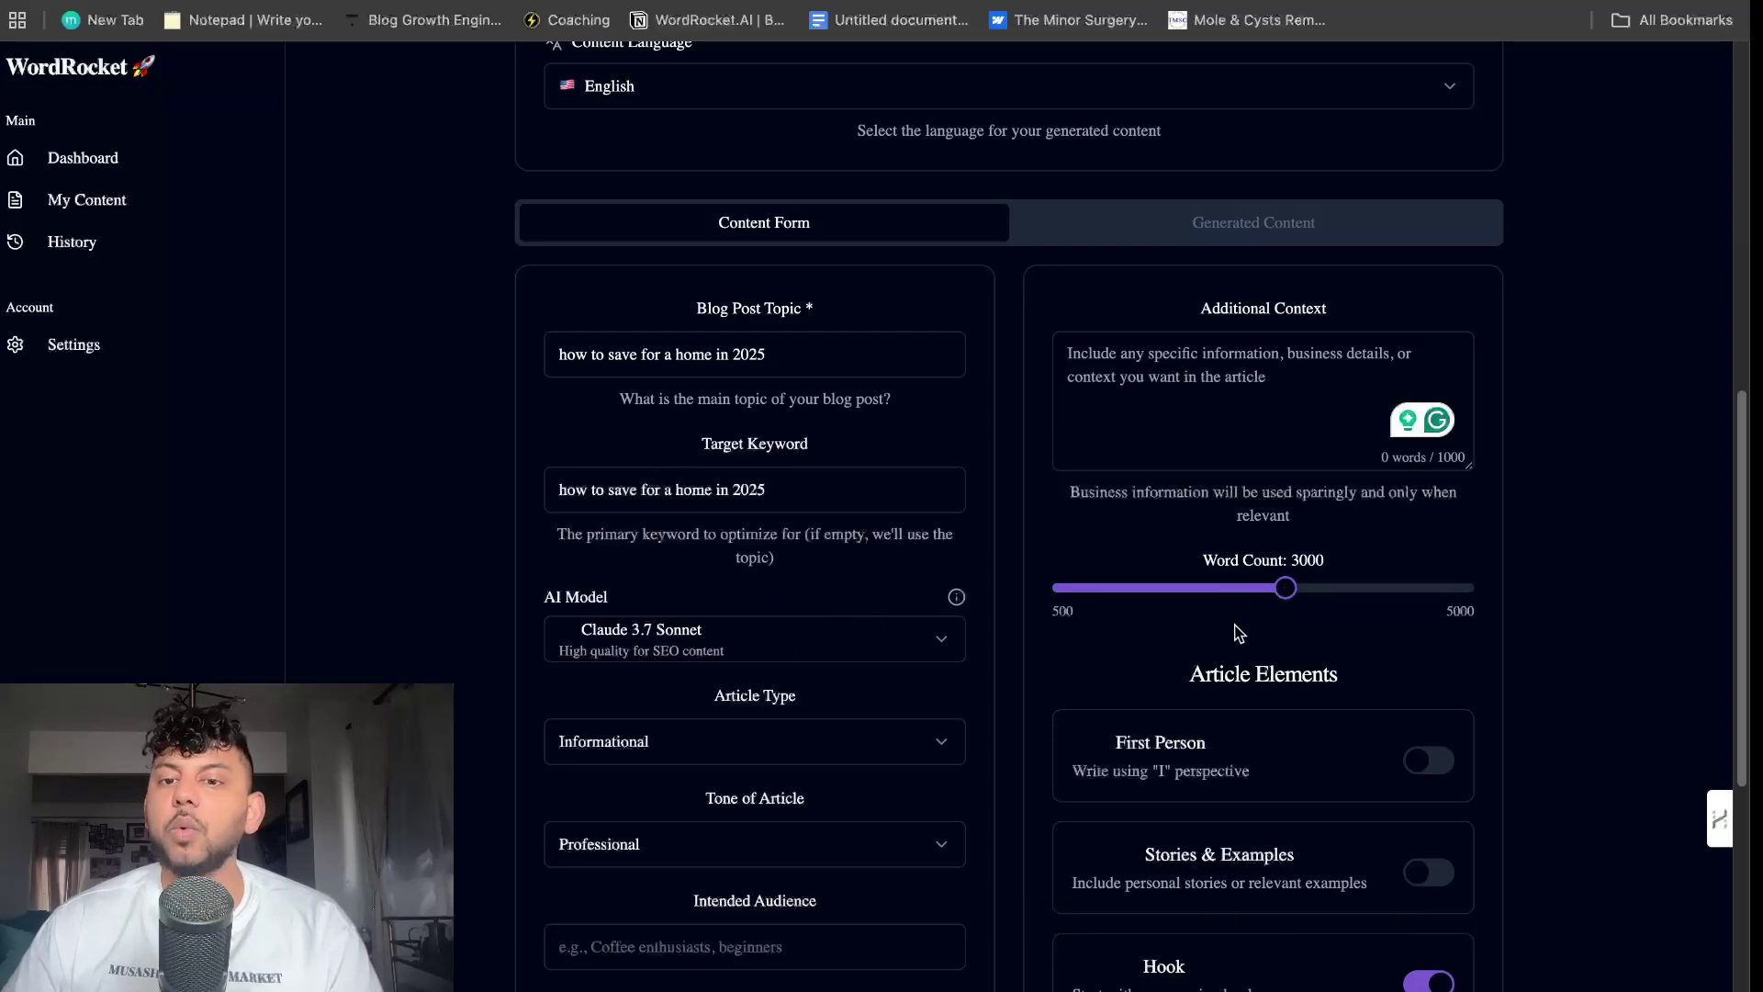
scroll(1294, 571, down, 1)
- Lower the word count to 2600 and generate the 'how to save for a home in 2025' SEO article
click(1251, 511)
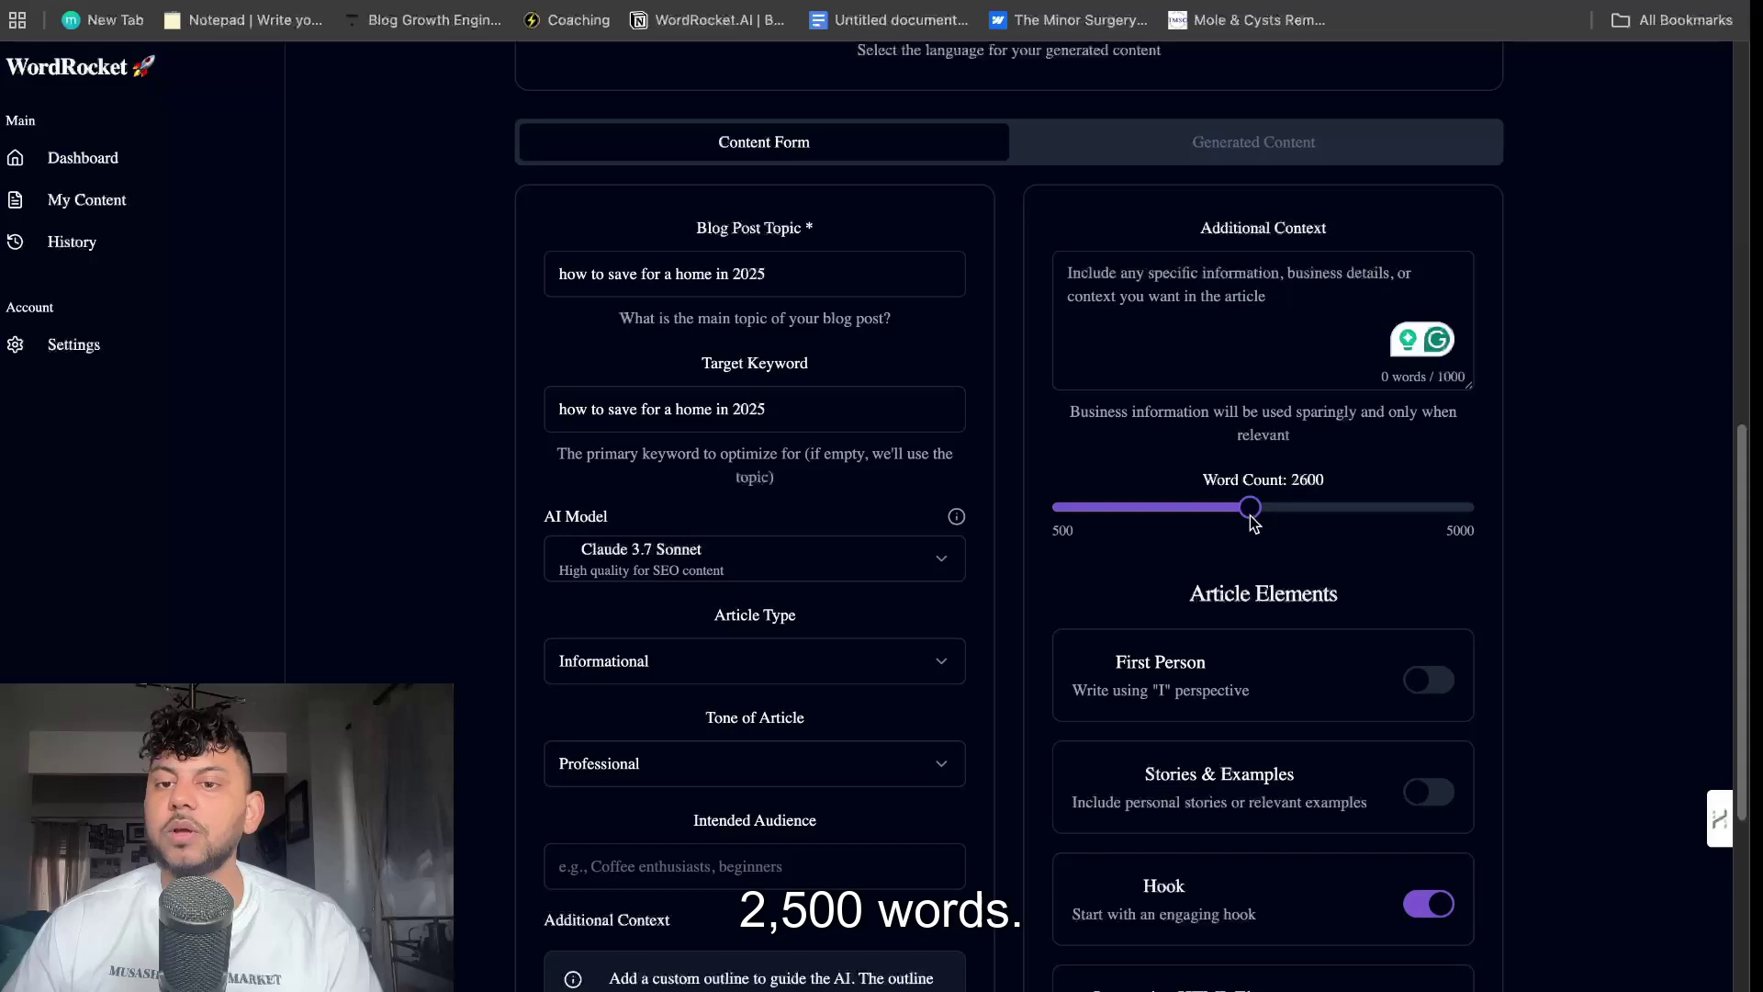
scroll(1295, 676, down, 3)
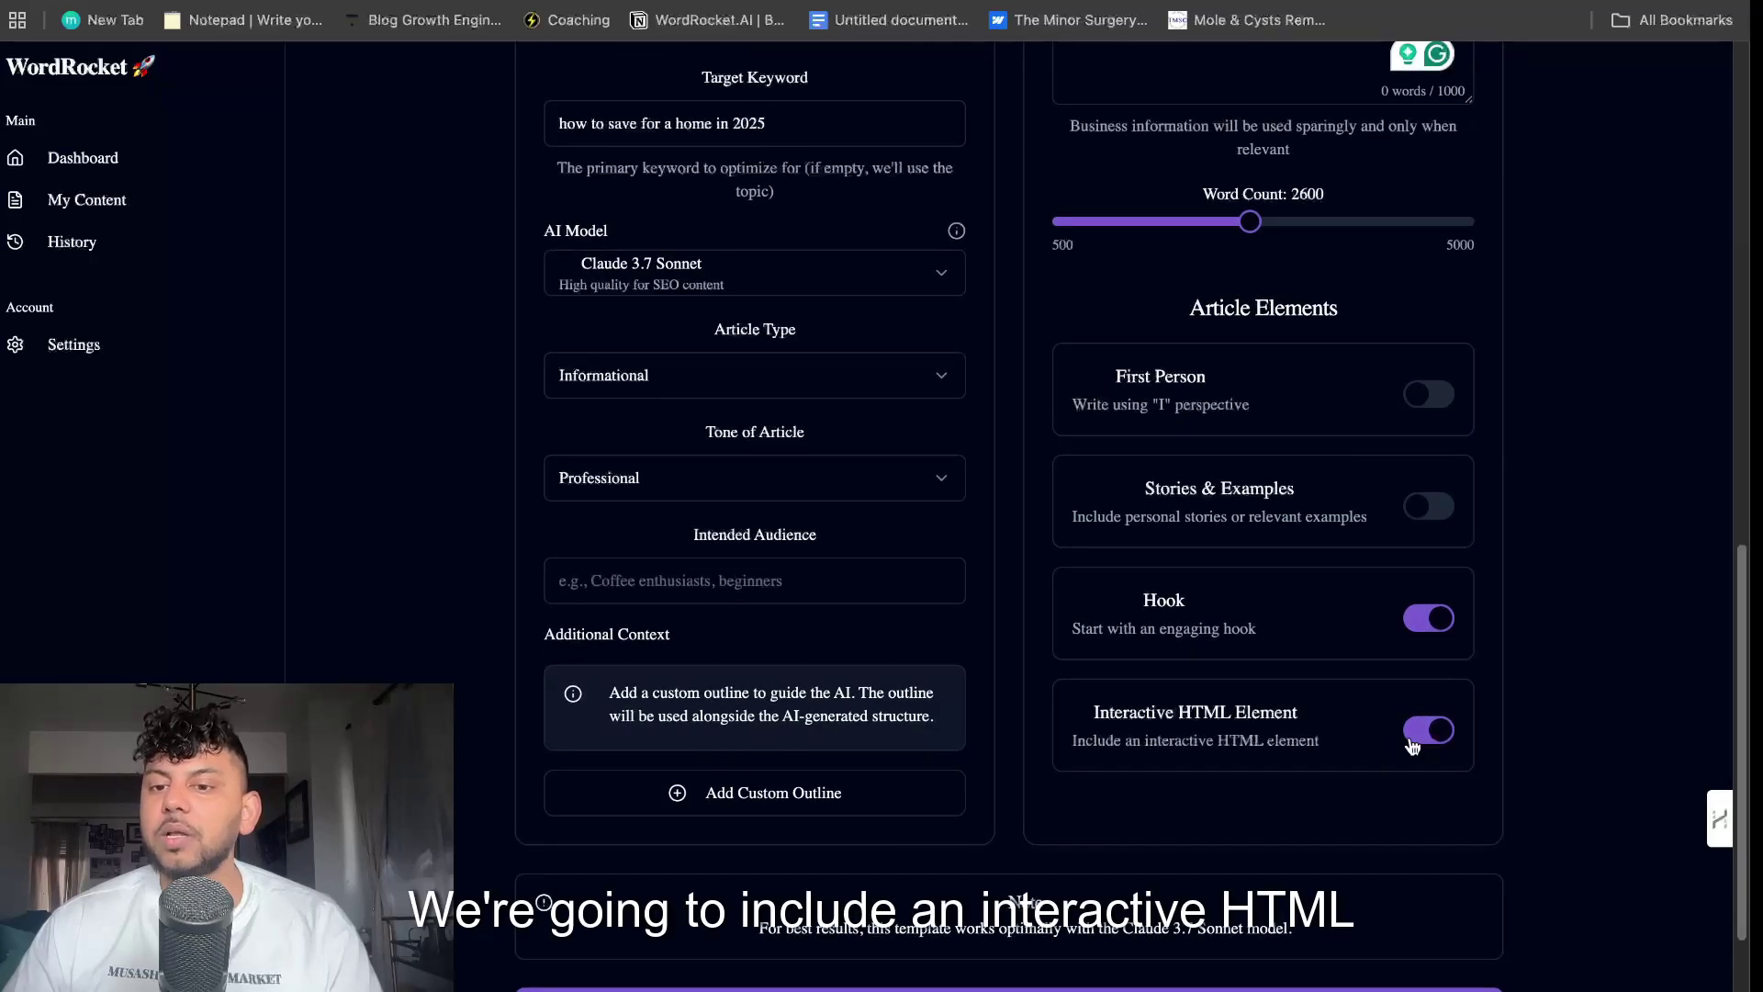
scroll(867, 583, up, 7)
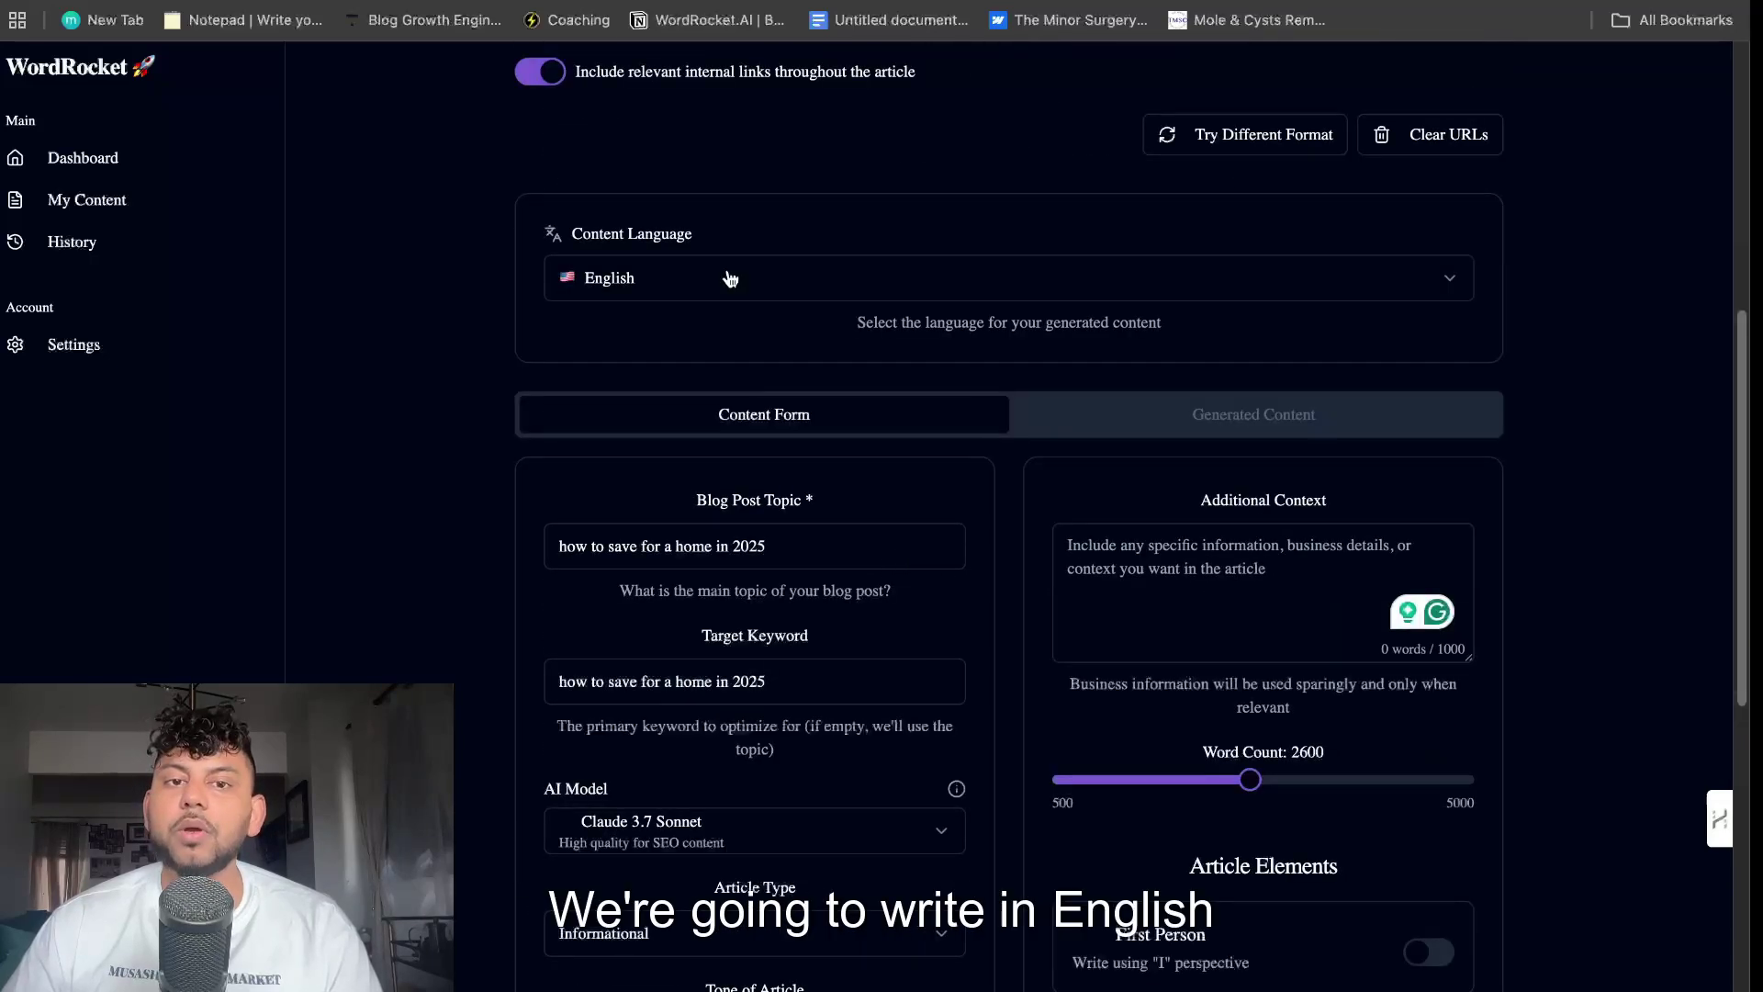
scroll(729, 276, up, 2)
scroll(869, 405, up, 4)
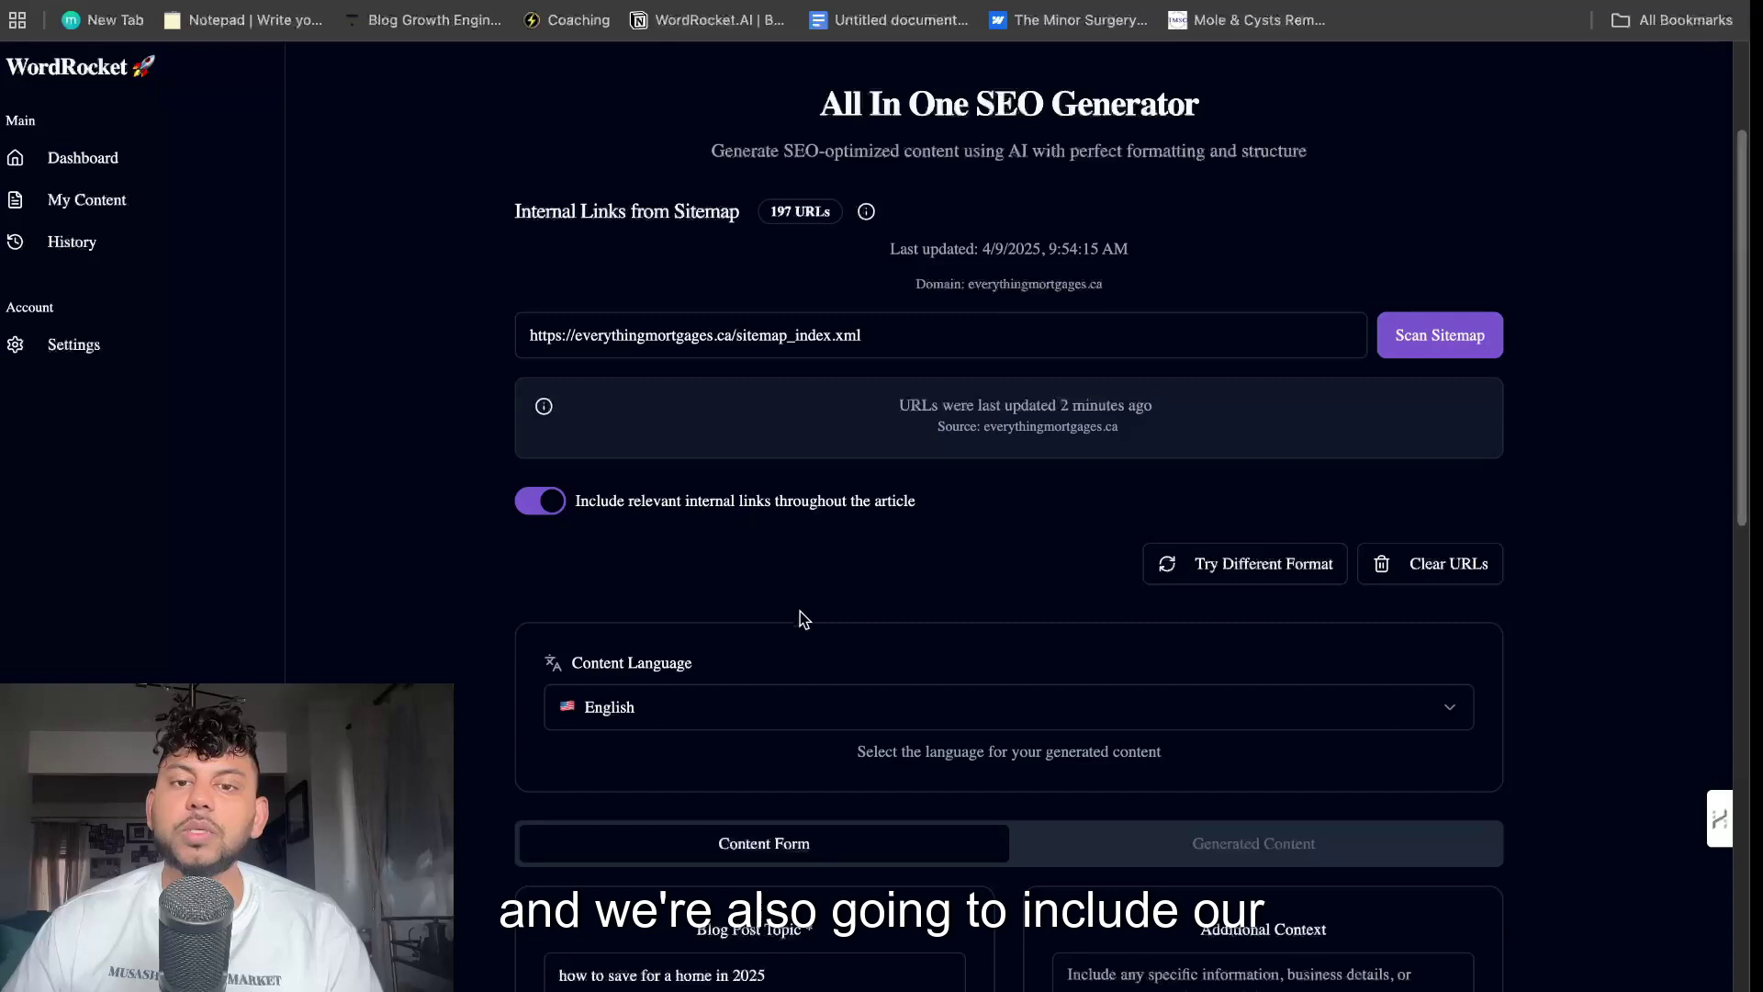
scroll(801, 610, down, 3)
scroll(882, 619, down, 5)
click(1158, 875)
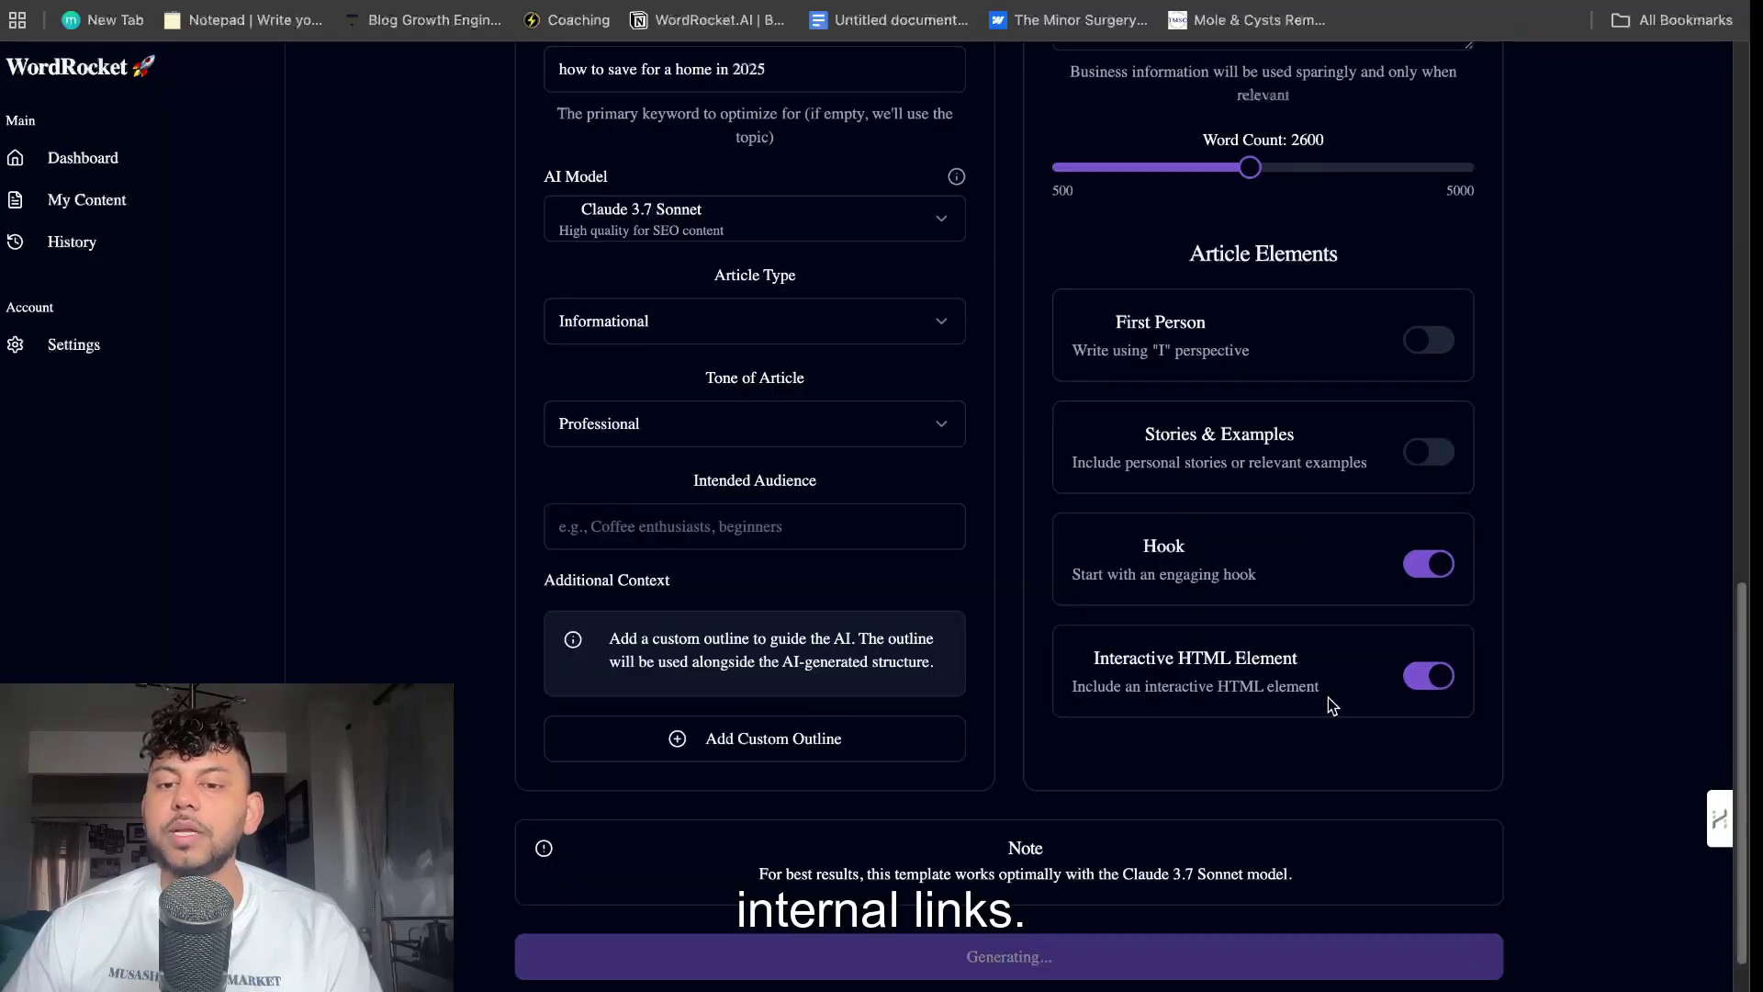
scroll(1364, 599, up, 10)
scroll(1241, 795, down, 10)
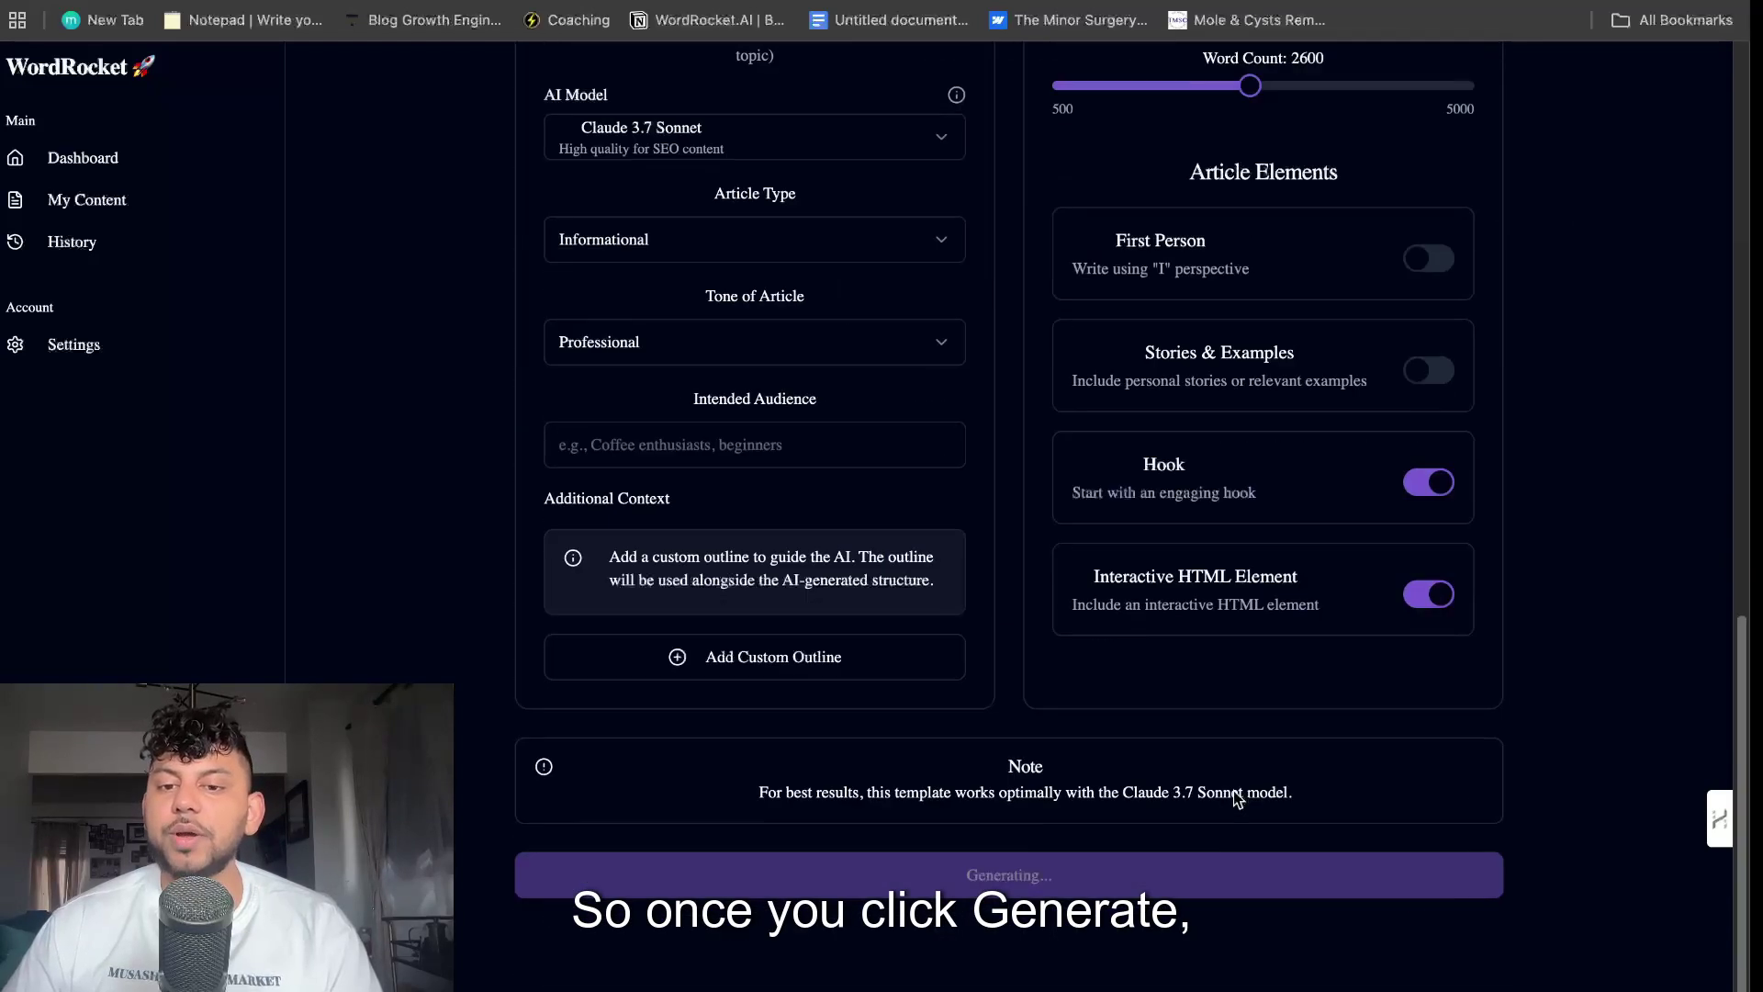
scroll(1199, 689, up, 10)
scroll(1167, 579, up, 1)
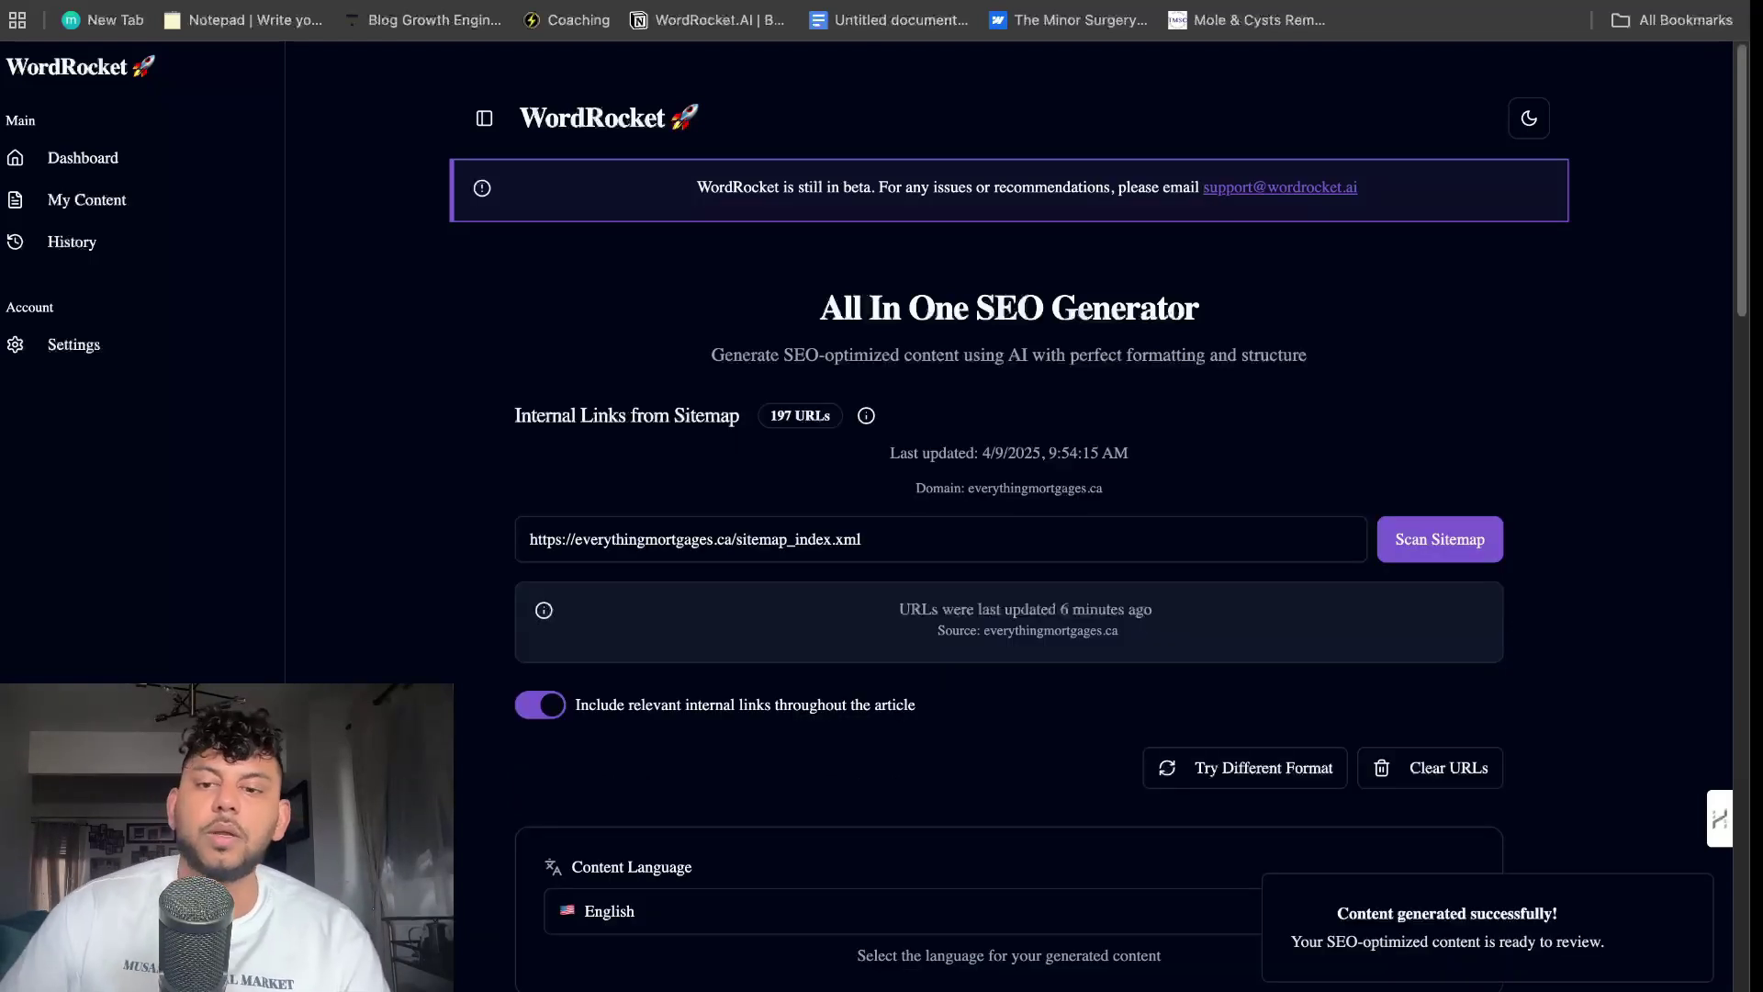
scroll(1010, 552, down, 5)
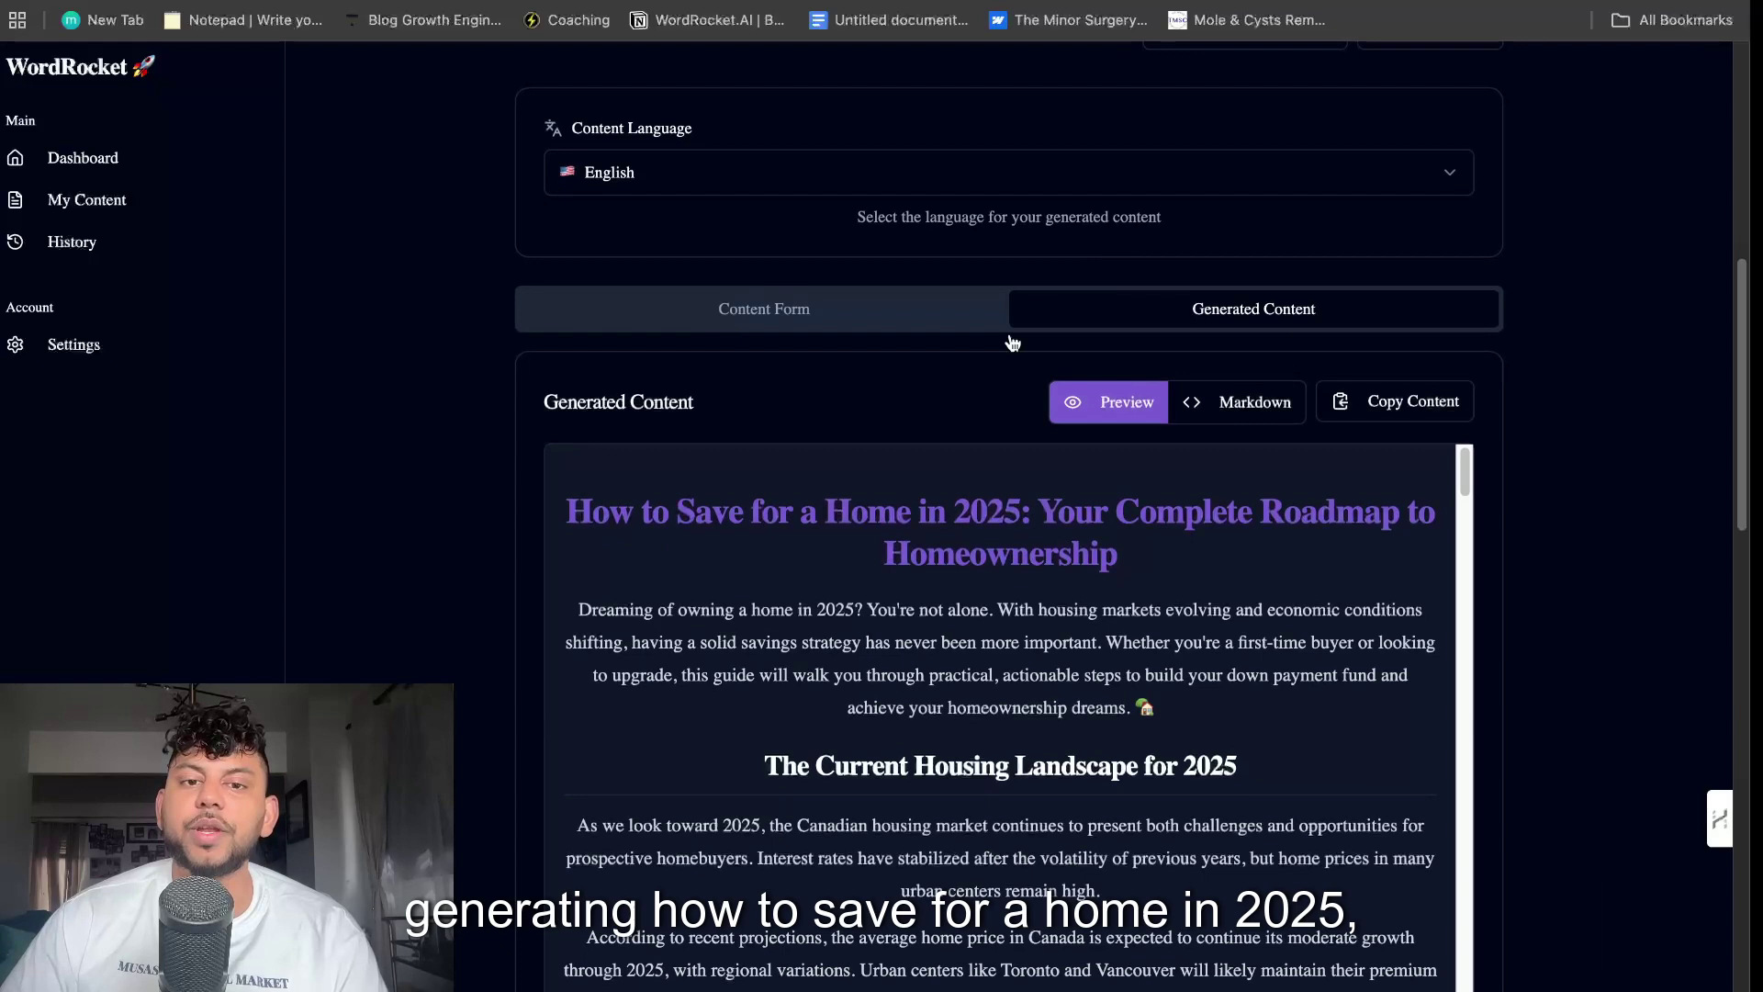
scroll(1033, 541, down, 2)
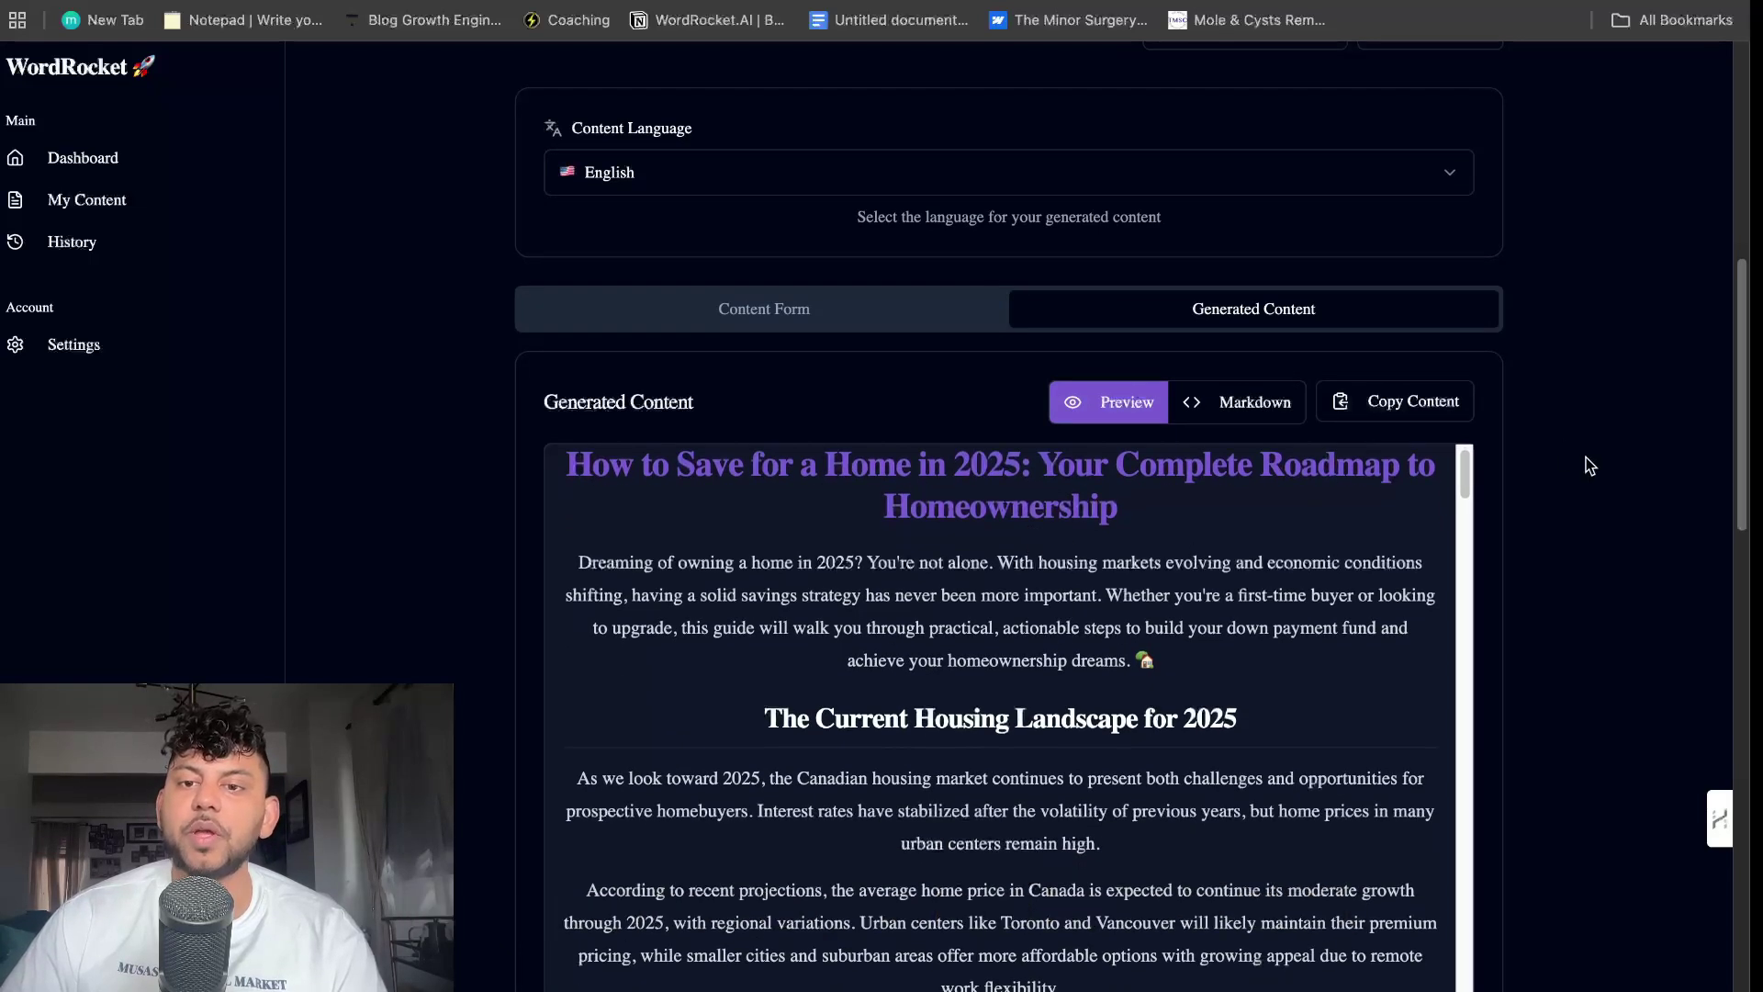
scroll(1567, 510, down, 1)
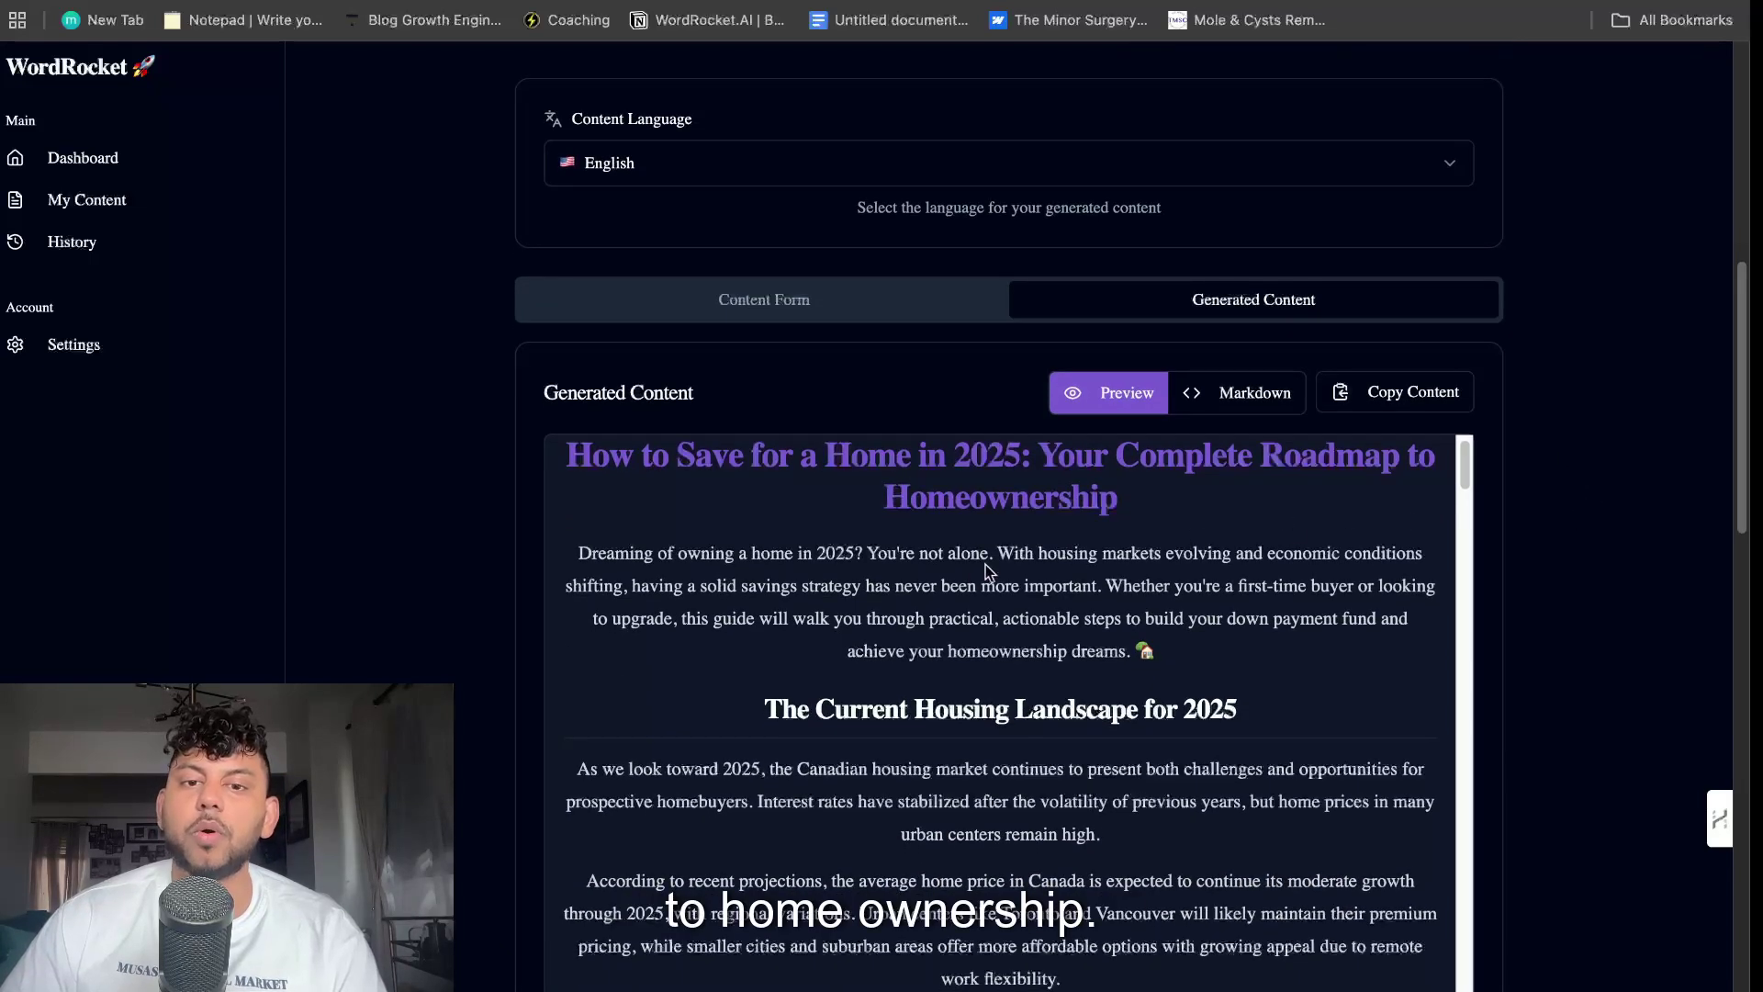
scroll(953, 579, down, 2)
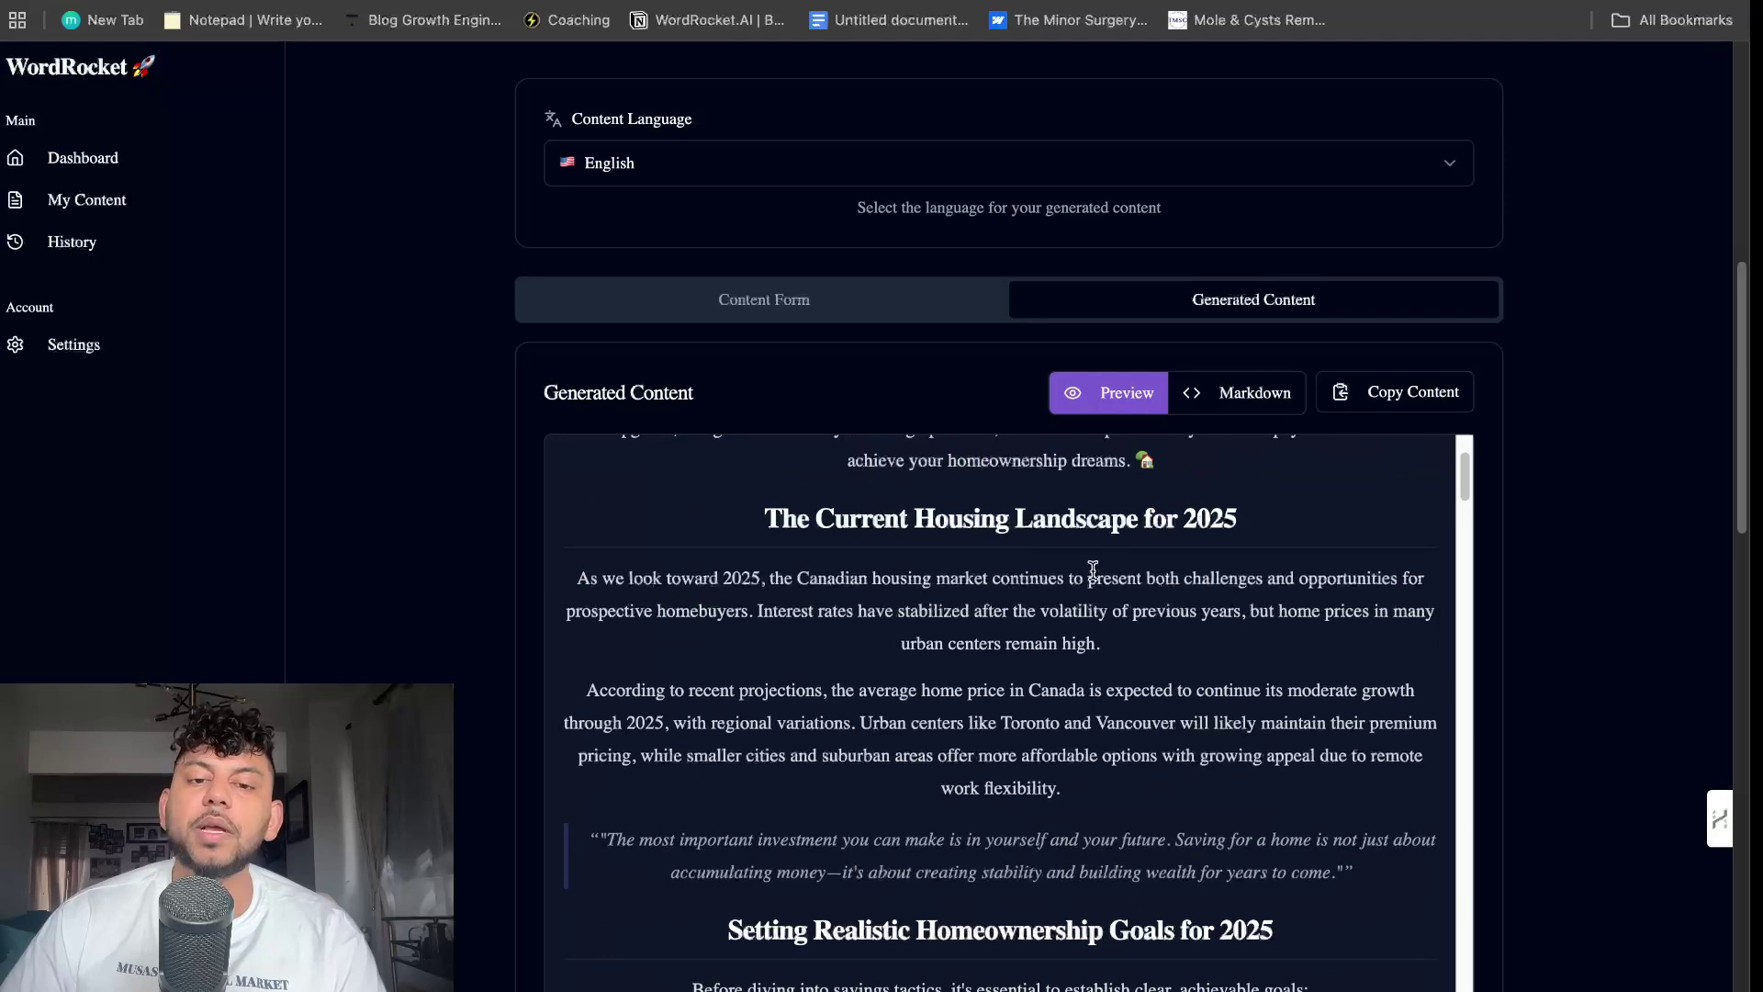
scroll(1102, 575, down, 2)
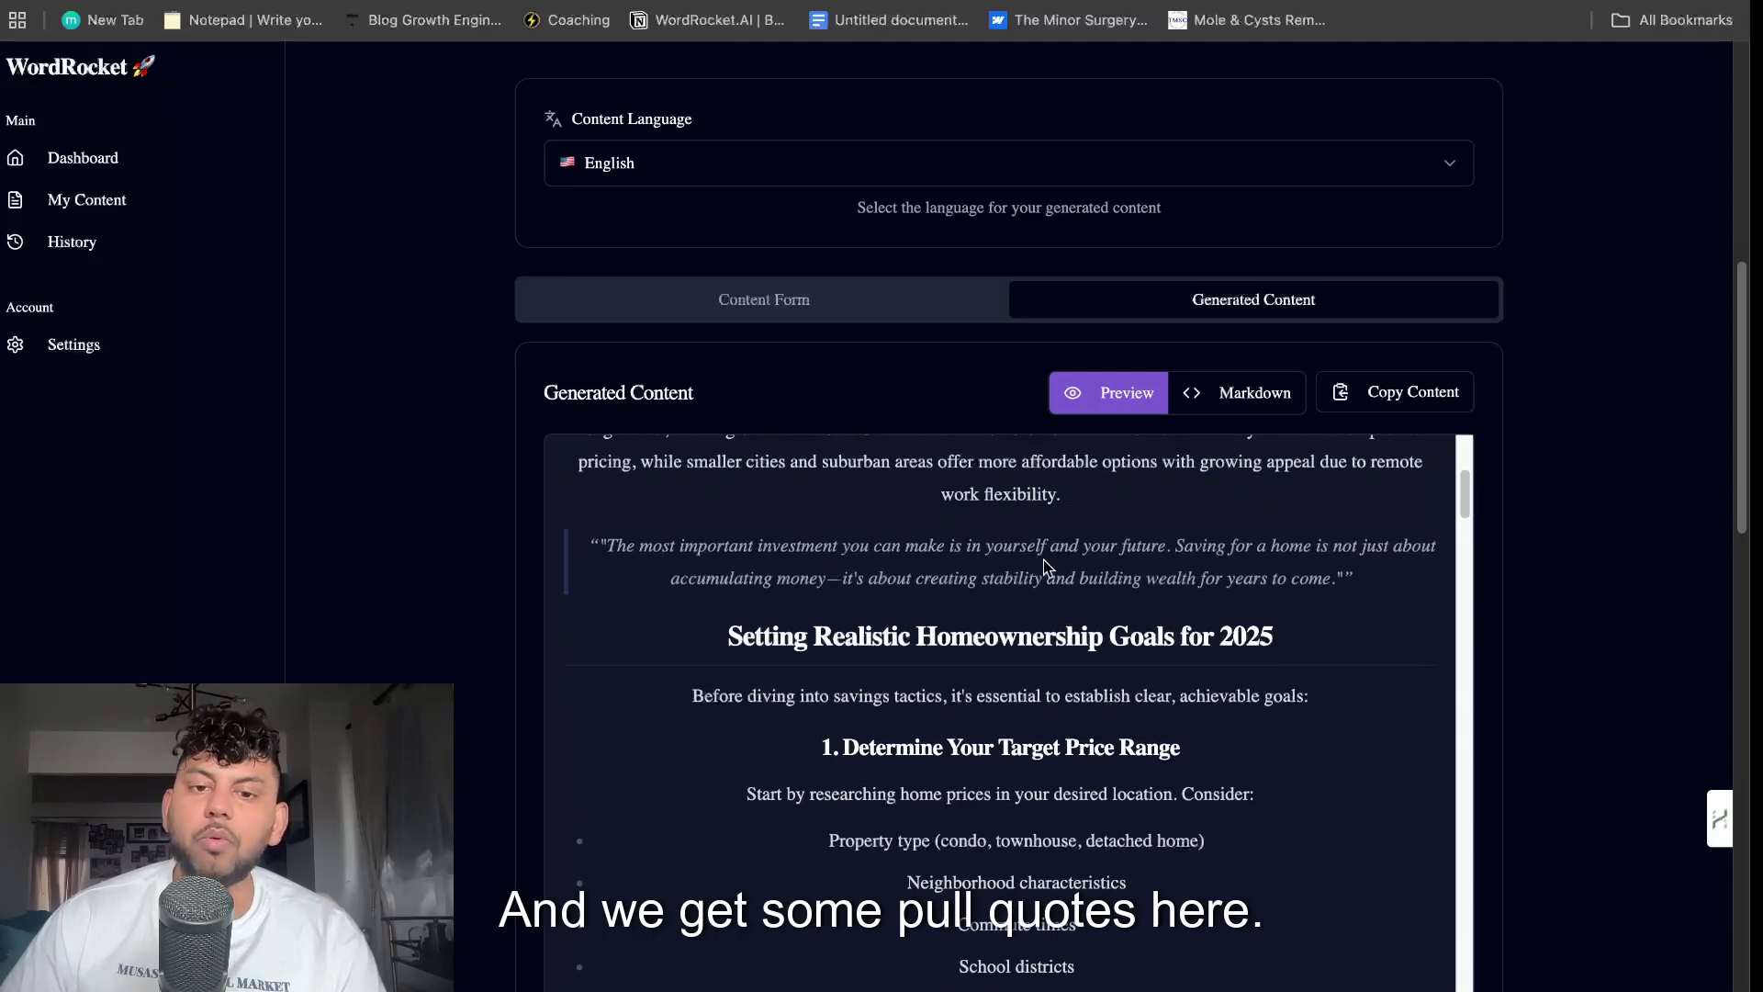
scroll(964, 592, down, 3)
scroll(1585, 621, down, 2)
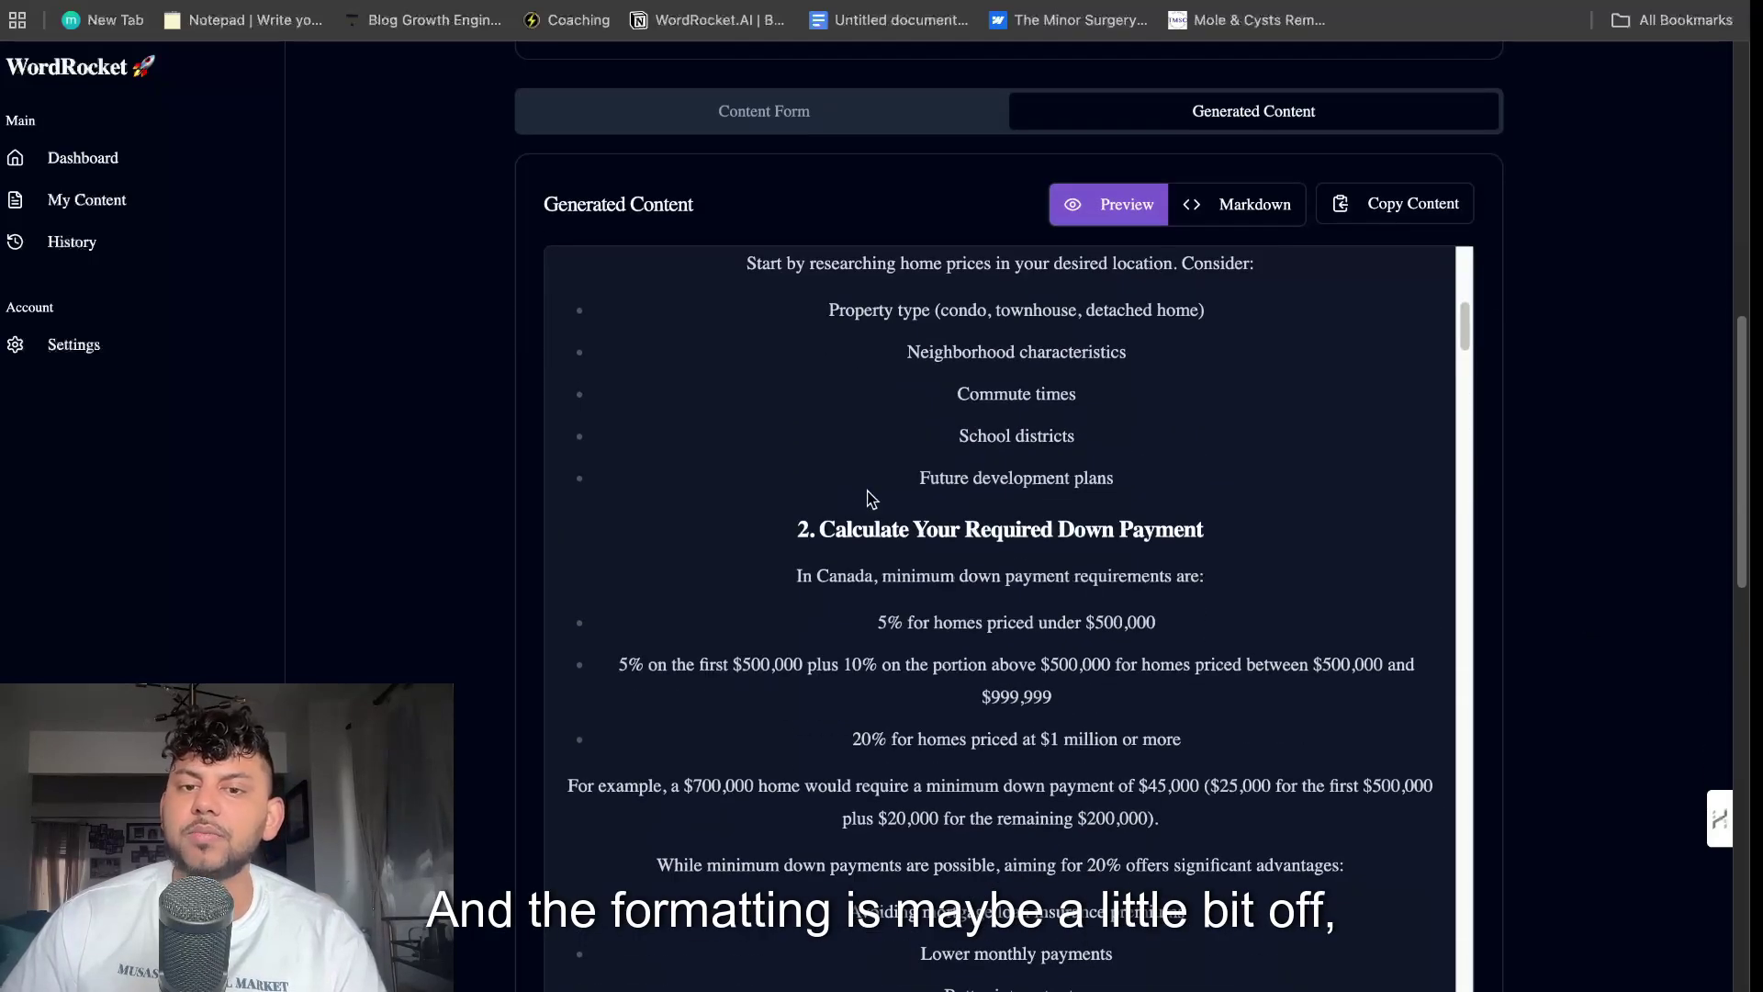
scroll(983, 628, down, 2)
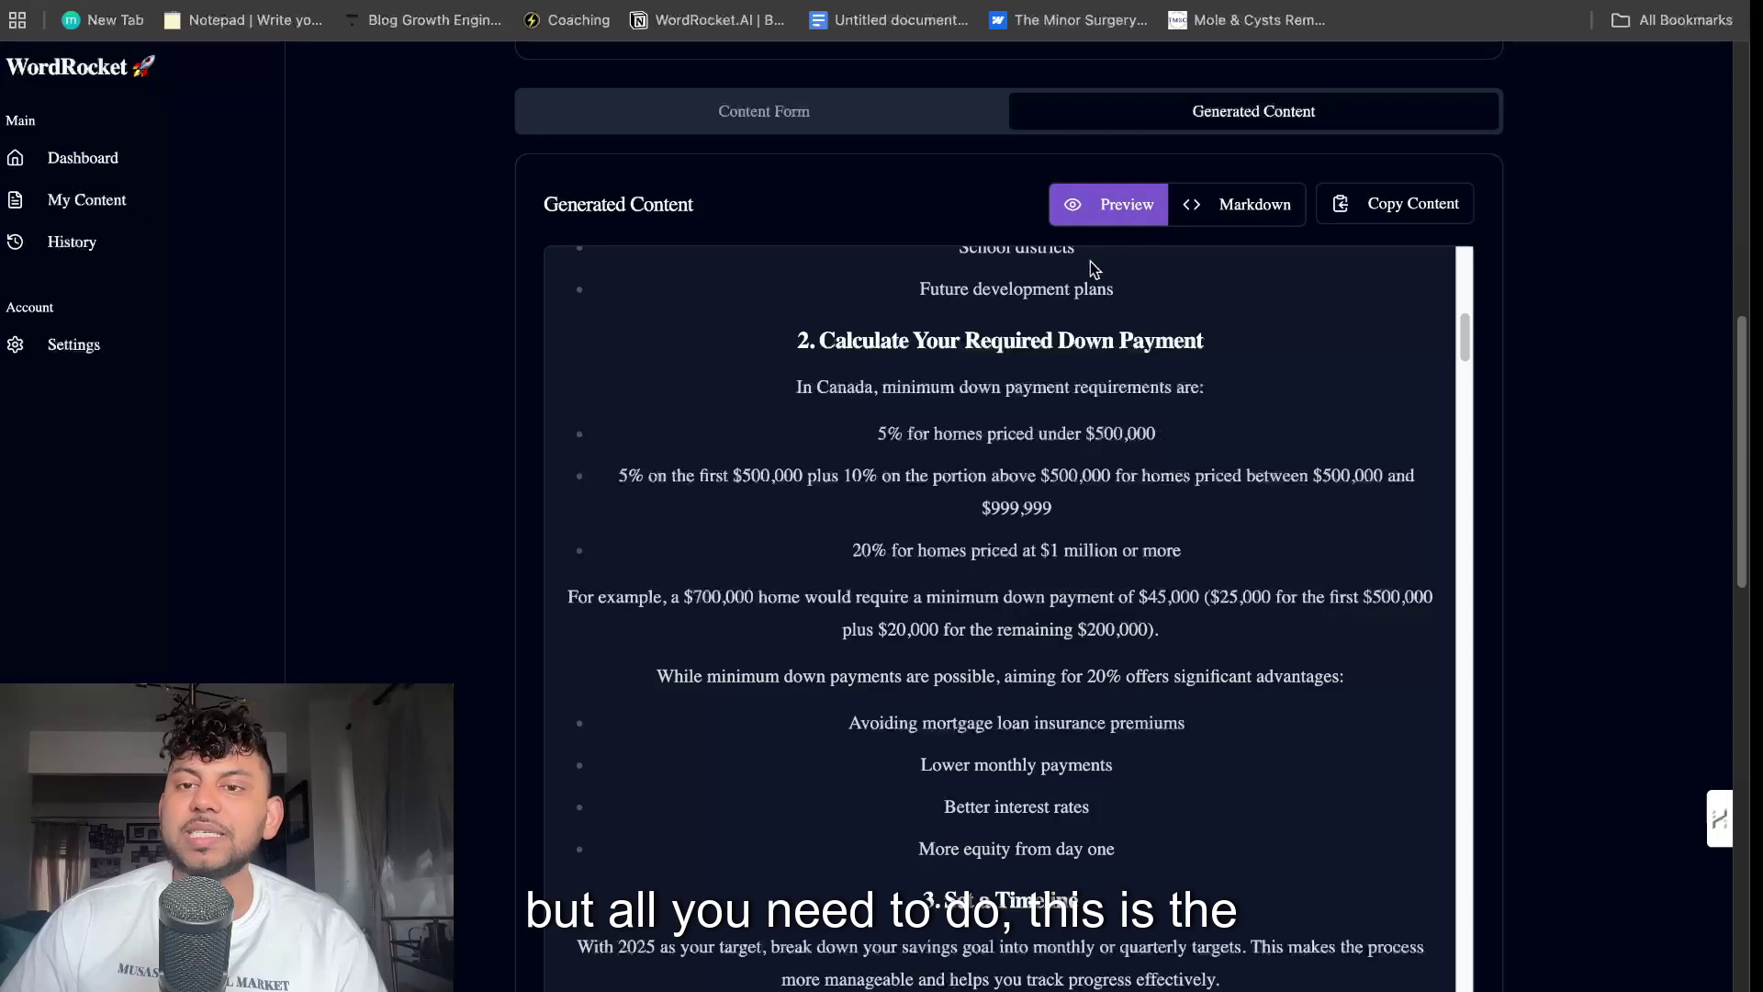
- Display the generated home-savings article as raw Markdown
click(1220, 207)
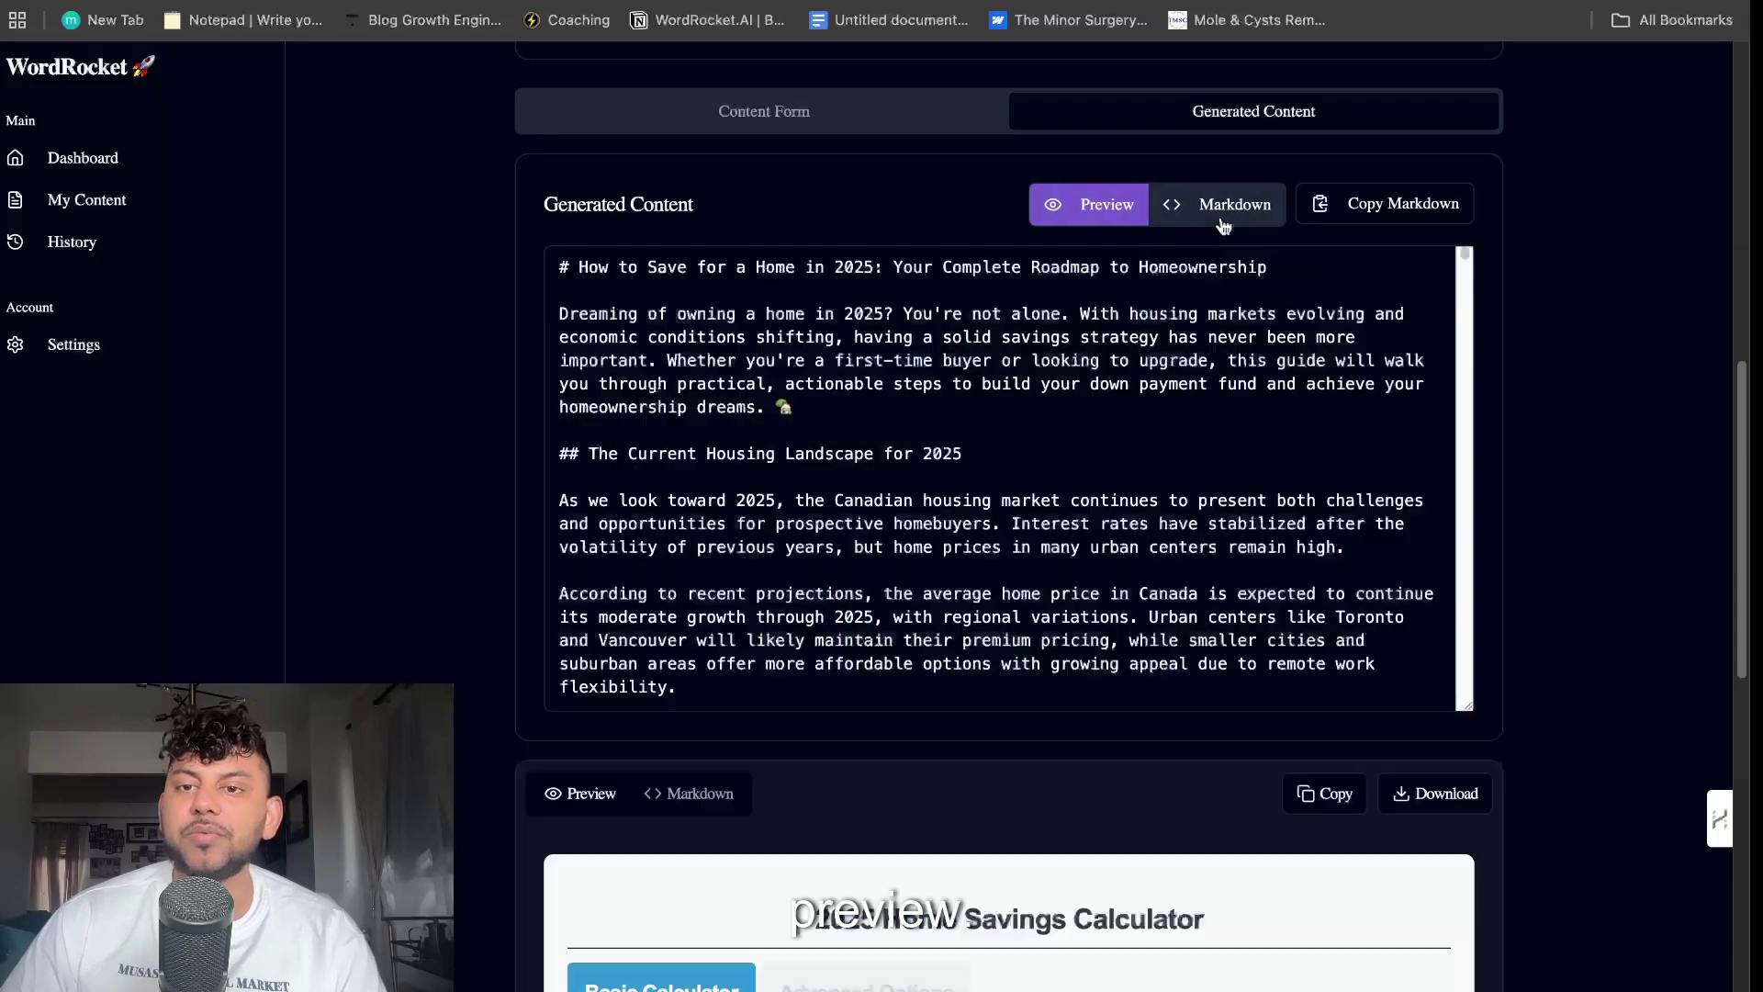
- Copy the article's markdown, then try the Target Home Price field in the 2025 Home Savings Calculator preview
click(1383, 207)
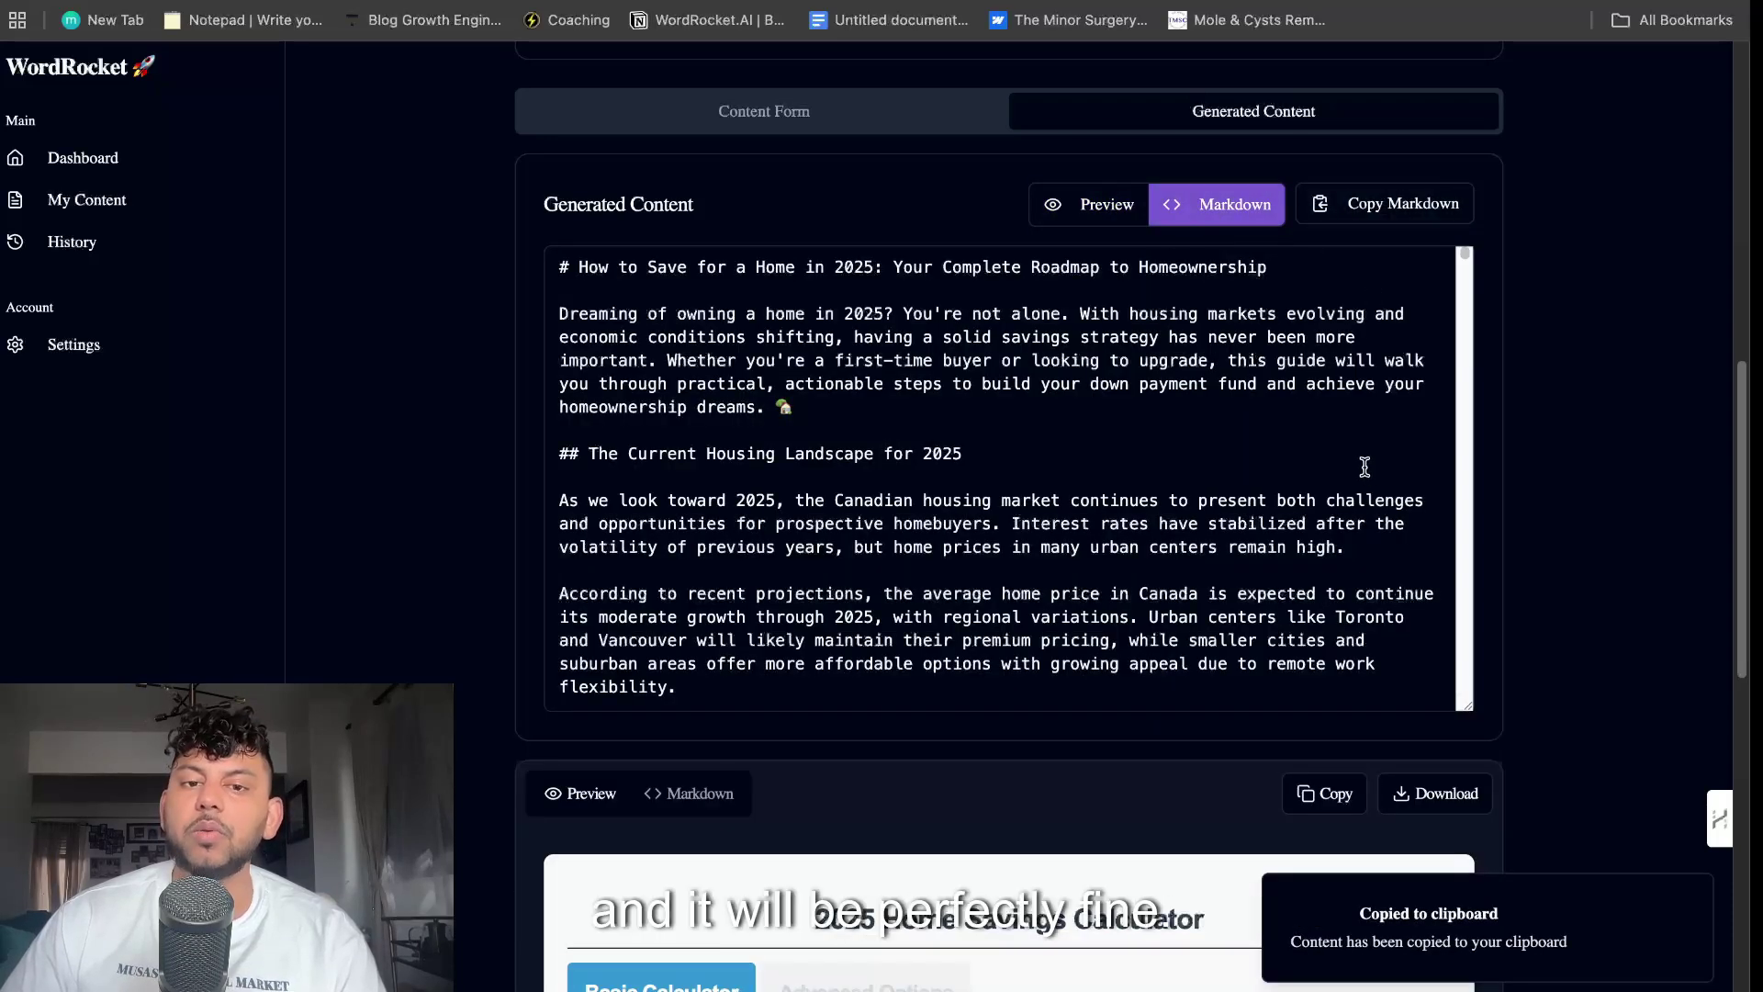
scroll(1614, 514, down, 3)
scroll(1620, 519, down, 4)
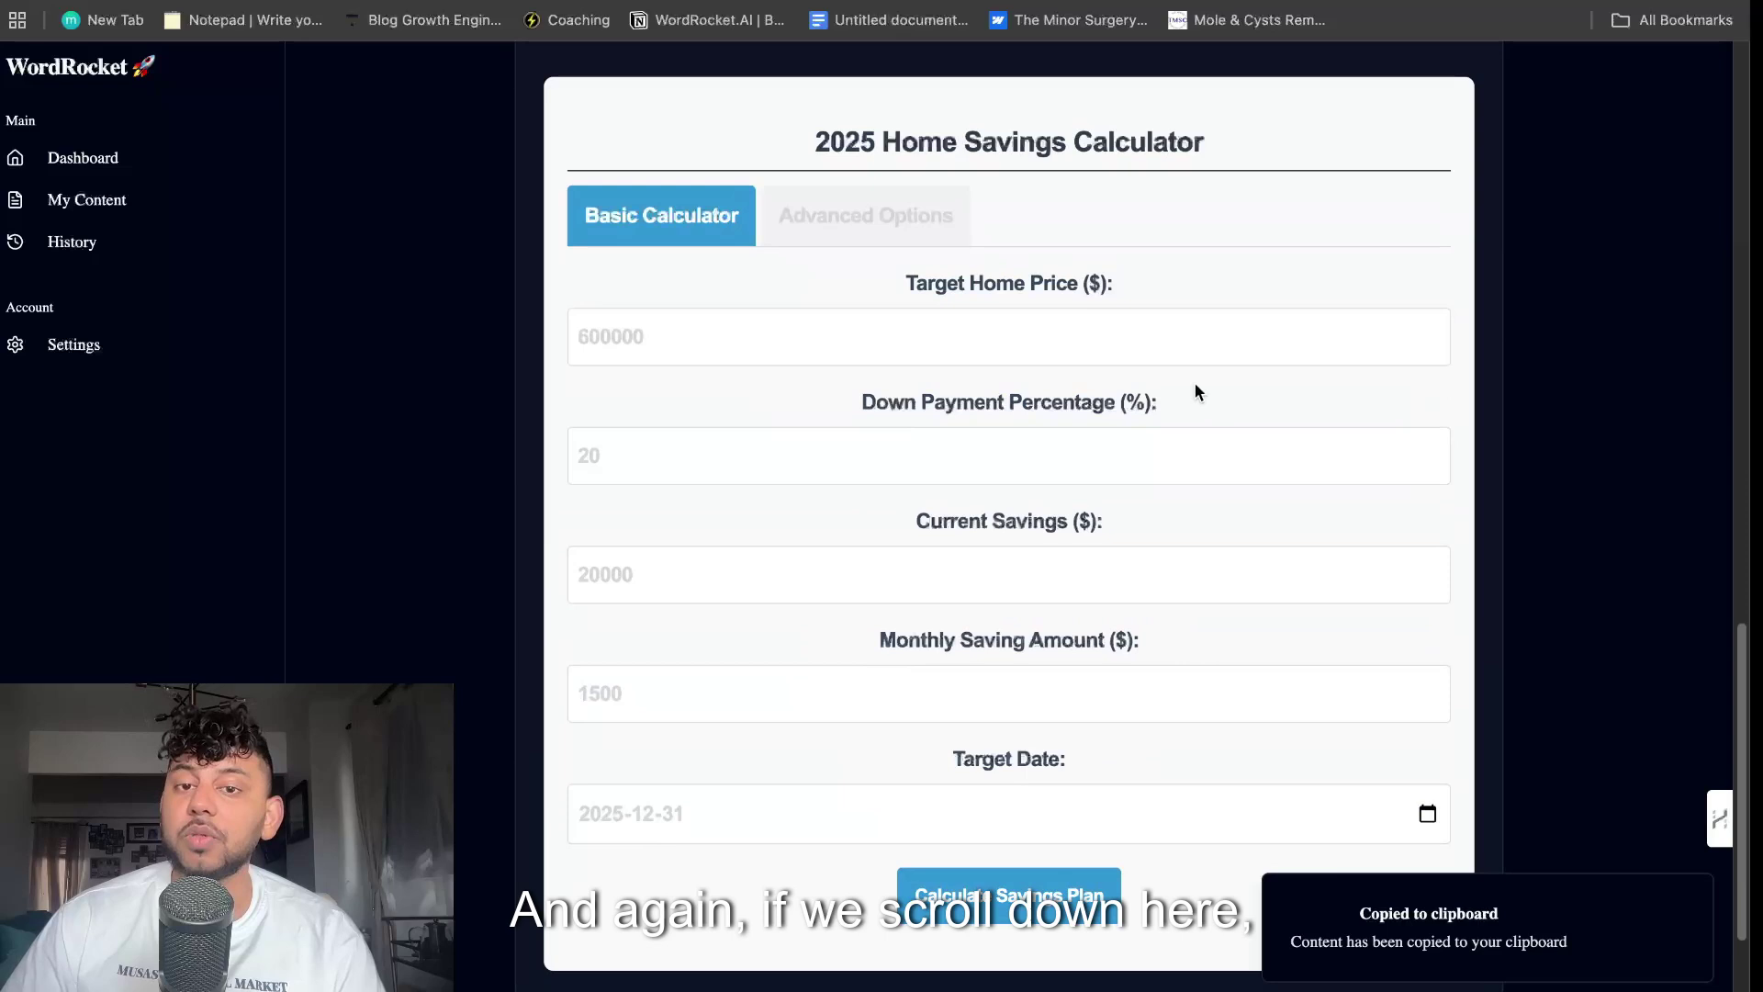
scroll(1195, 382, up, 2)
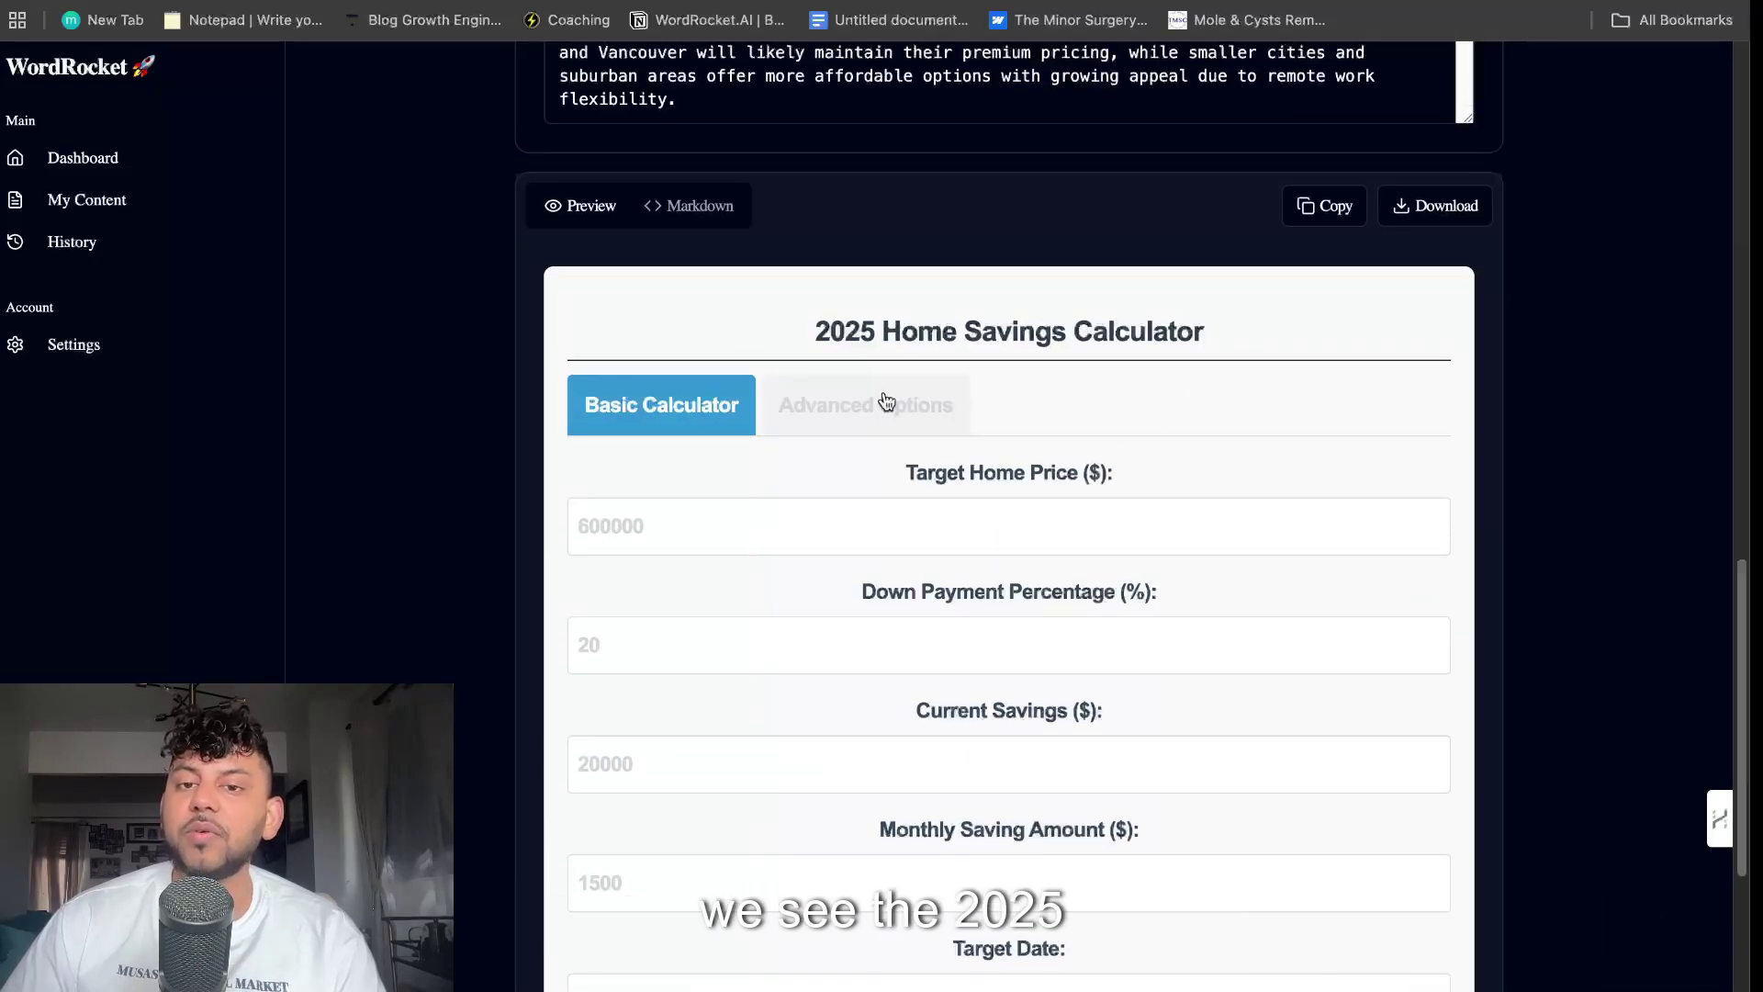
click(835, 516)
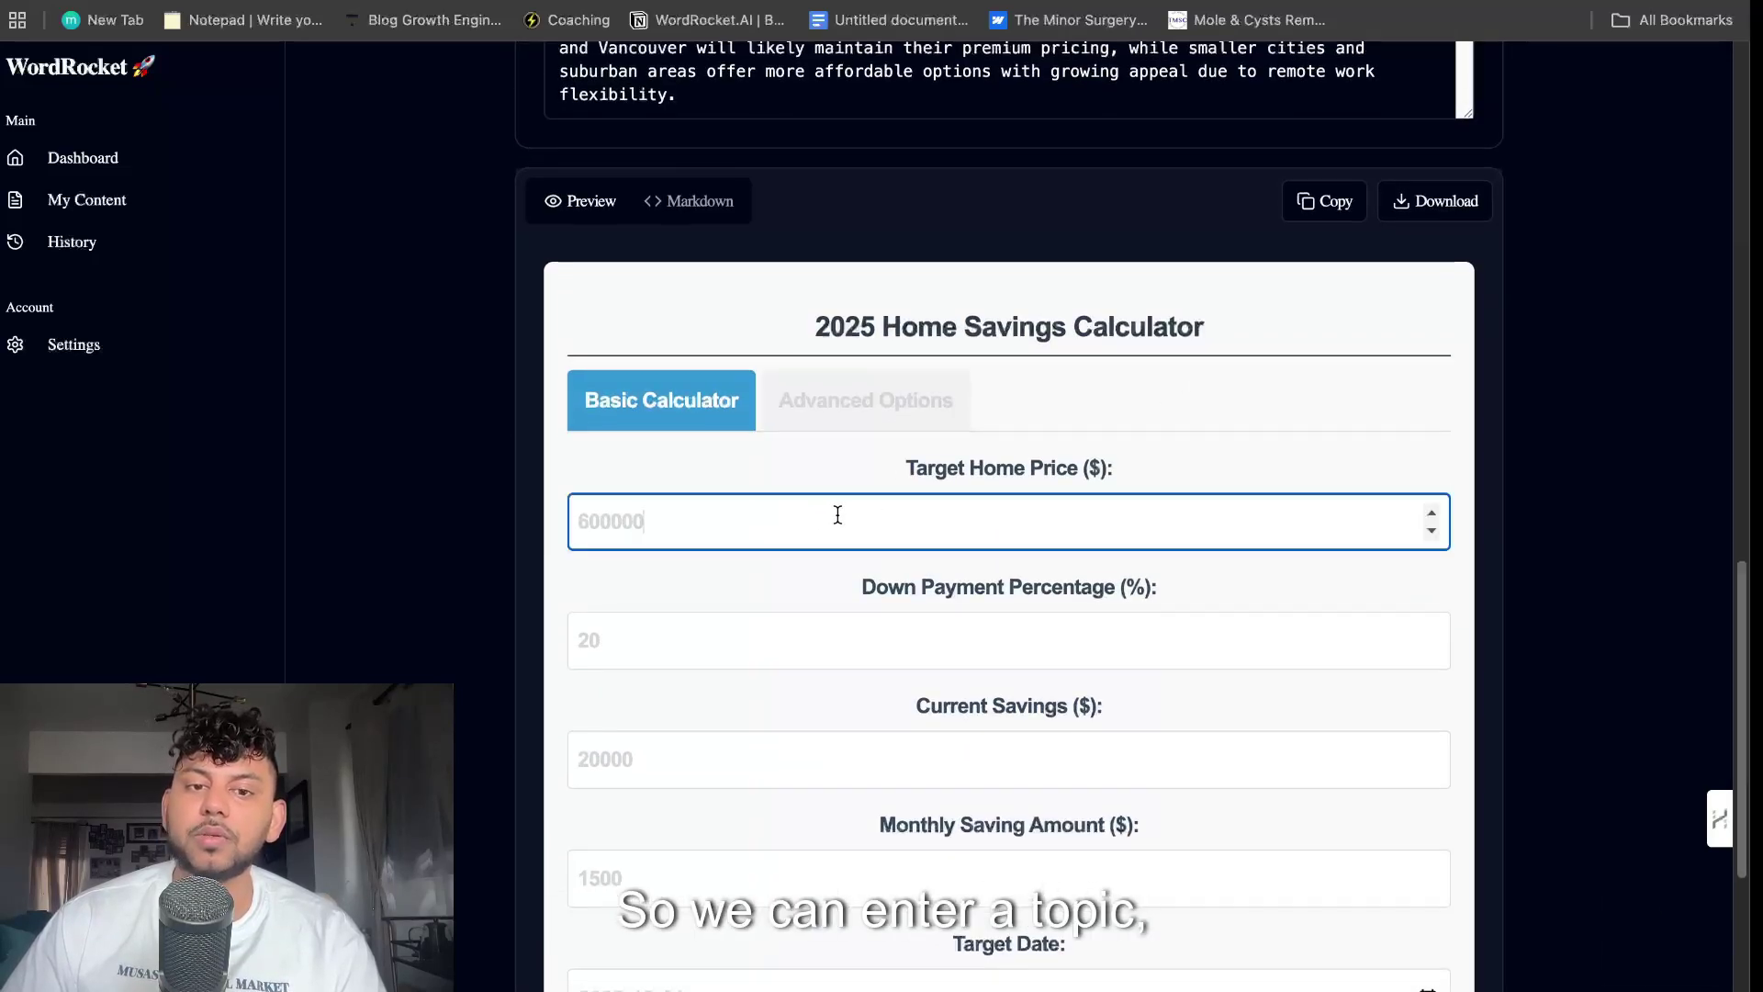
drag(910, 488, 1059, 477)
click(1038, 537)
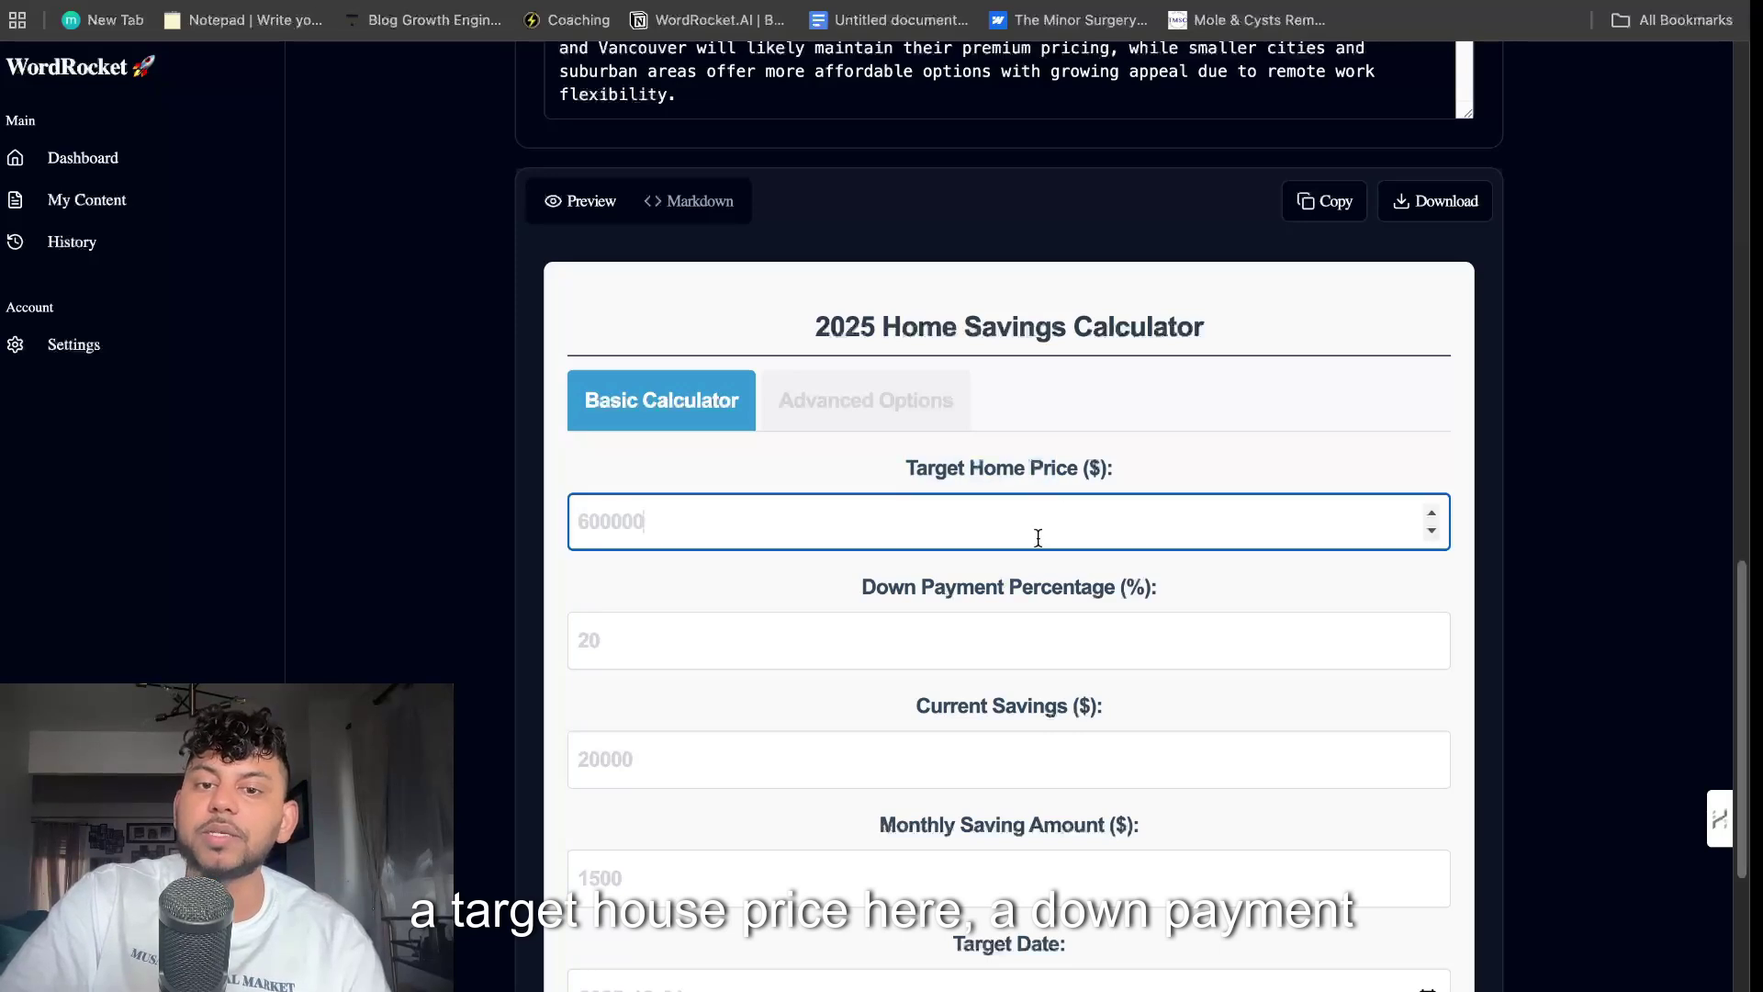
scroll(1144, 636, down, 1)
scroll(1143, 636, down, 2)
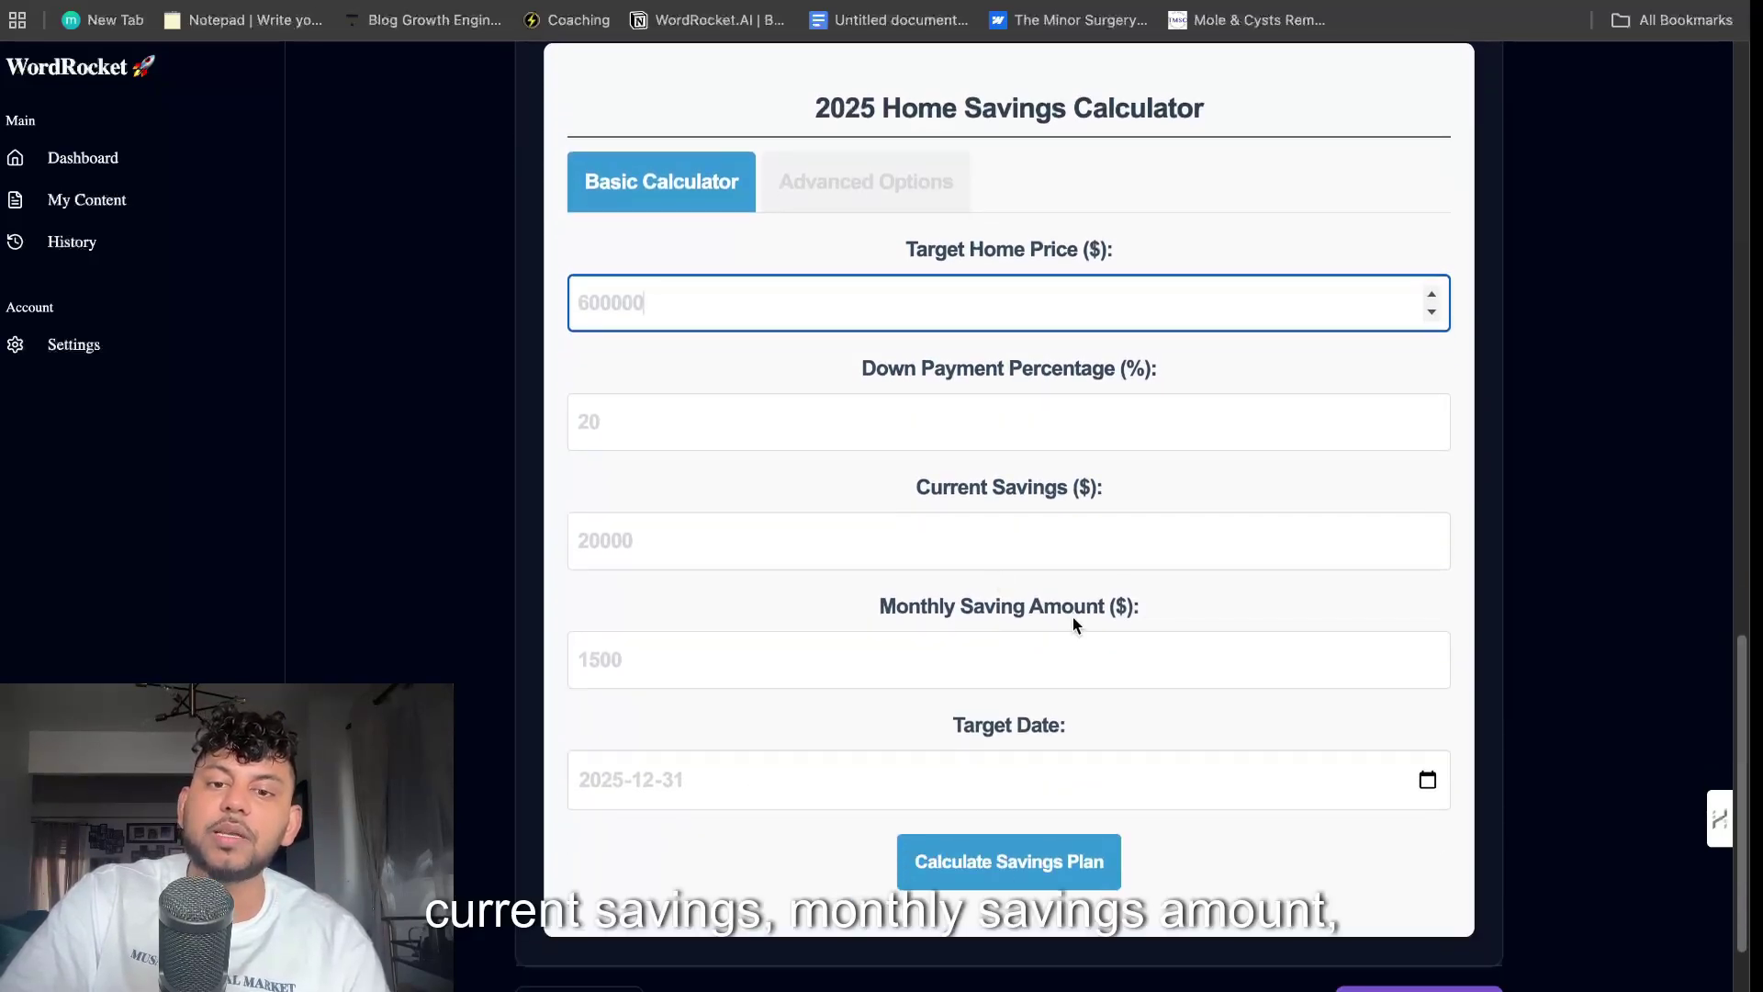
scroll(1015, 760, down, 2)
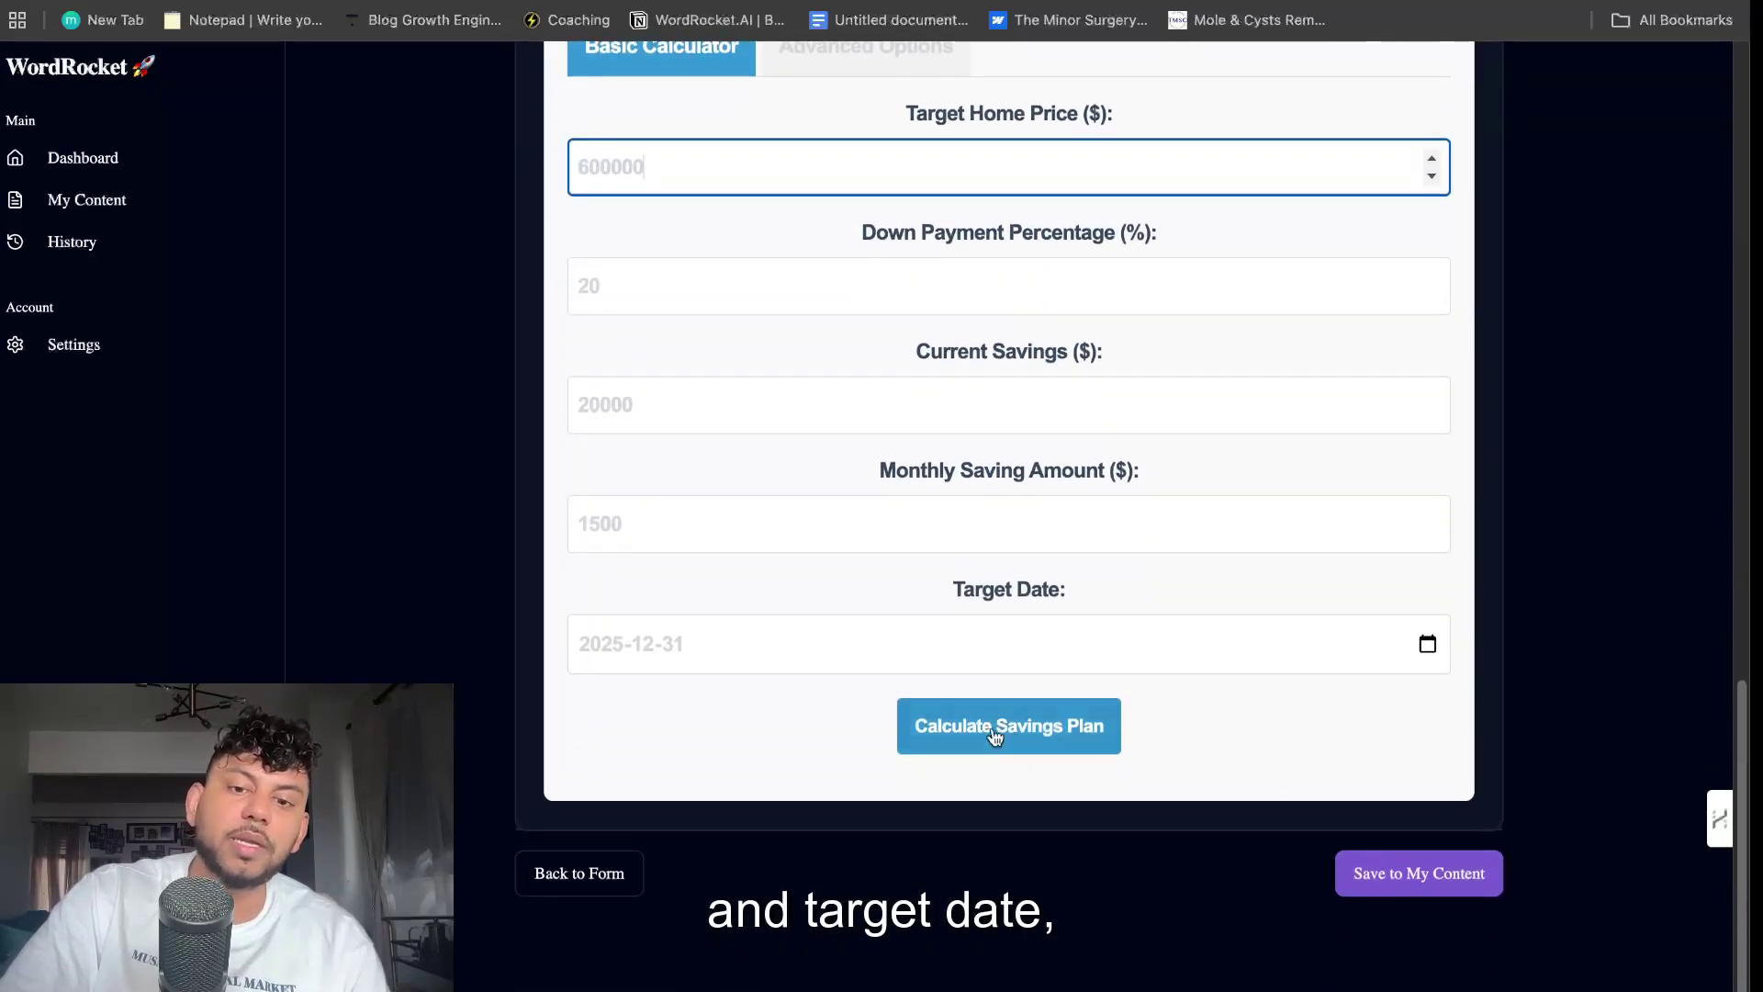
scroll(1008, 716, up, 1)
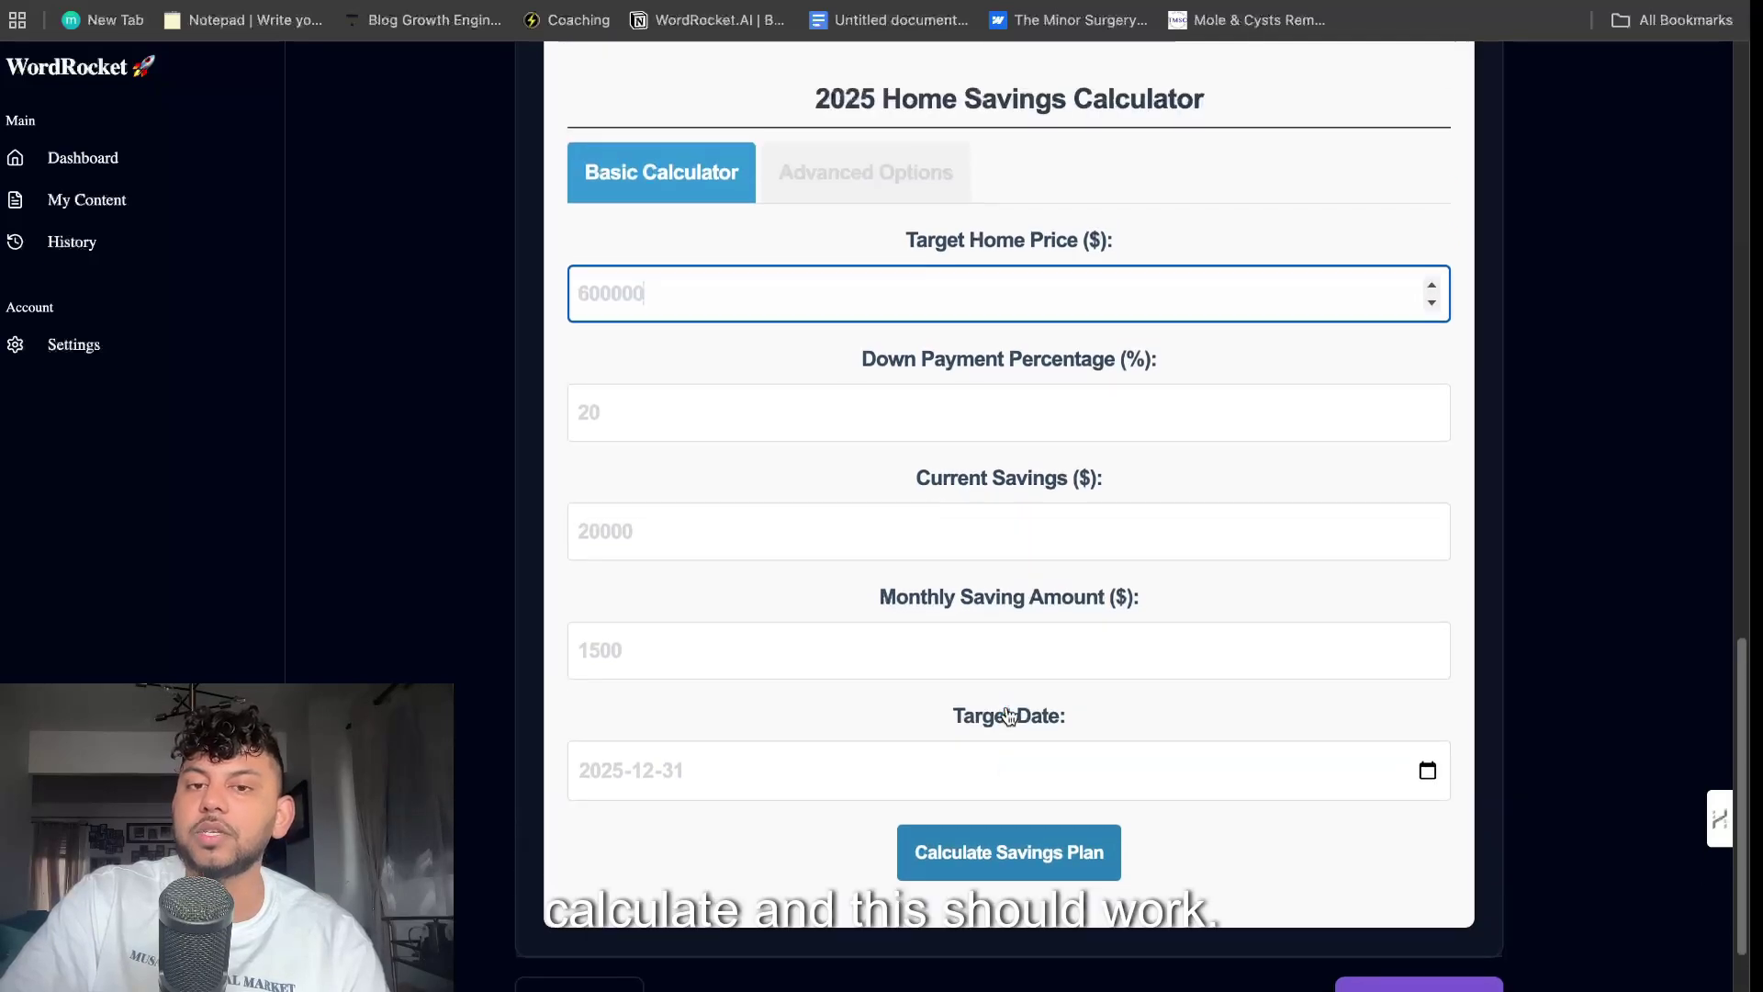
scroll(977, 712, up, 4)
scroll(985, 661, up, 3)
scroll(983, 627, up, 3)
scroll(981, 624, down, 3)
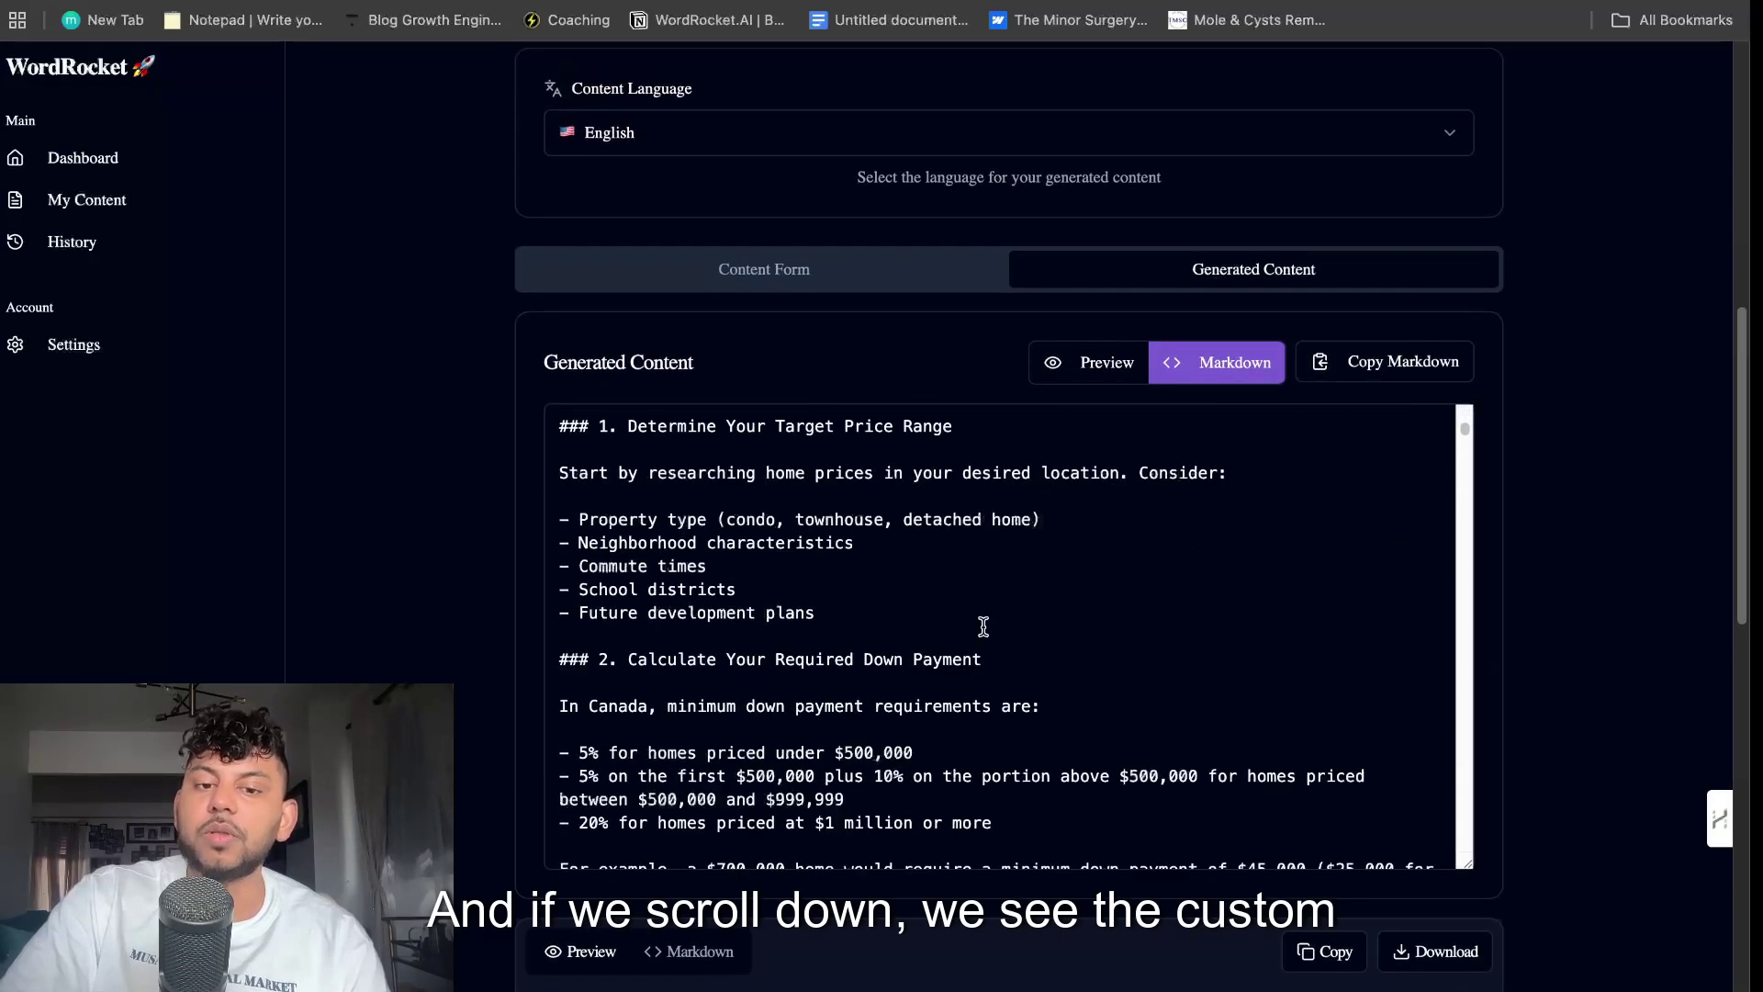
scroll(1100, 727, down, 4)
scroll(1571, 619, down, 7)
scroll(1571, 619, down, 2)
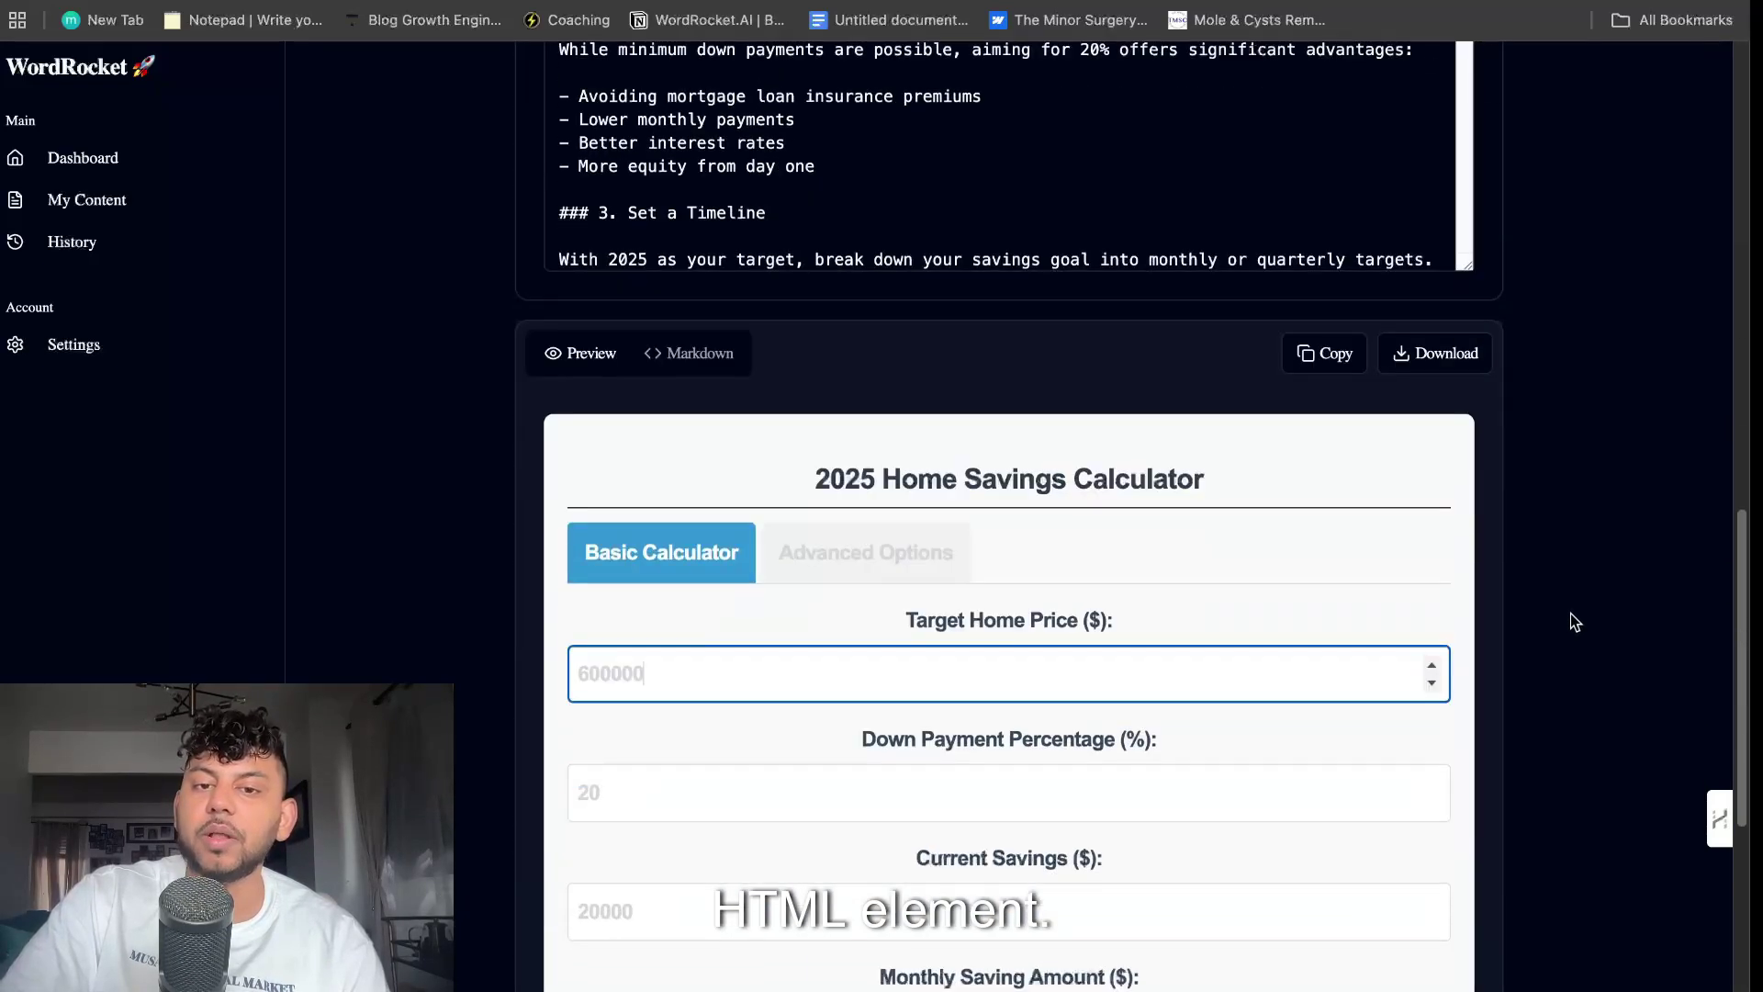
drag(815, 480, 1154, 488)
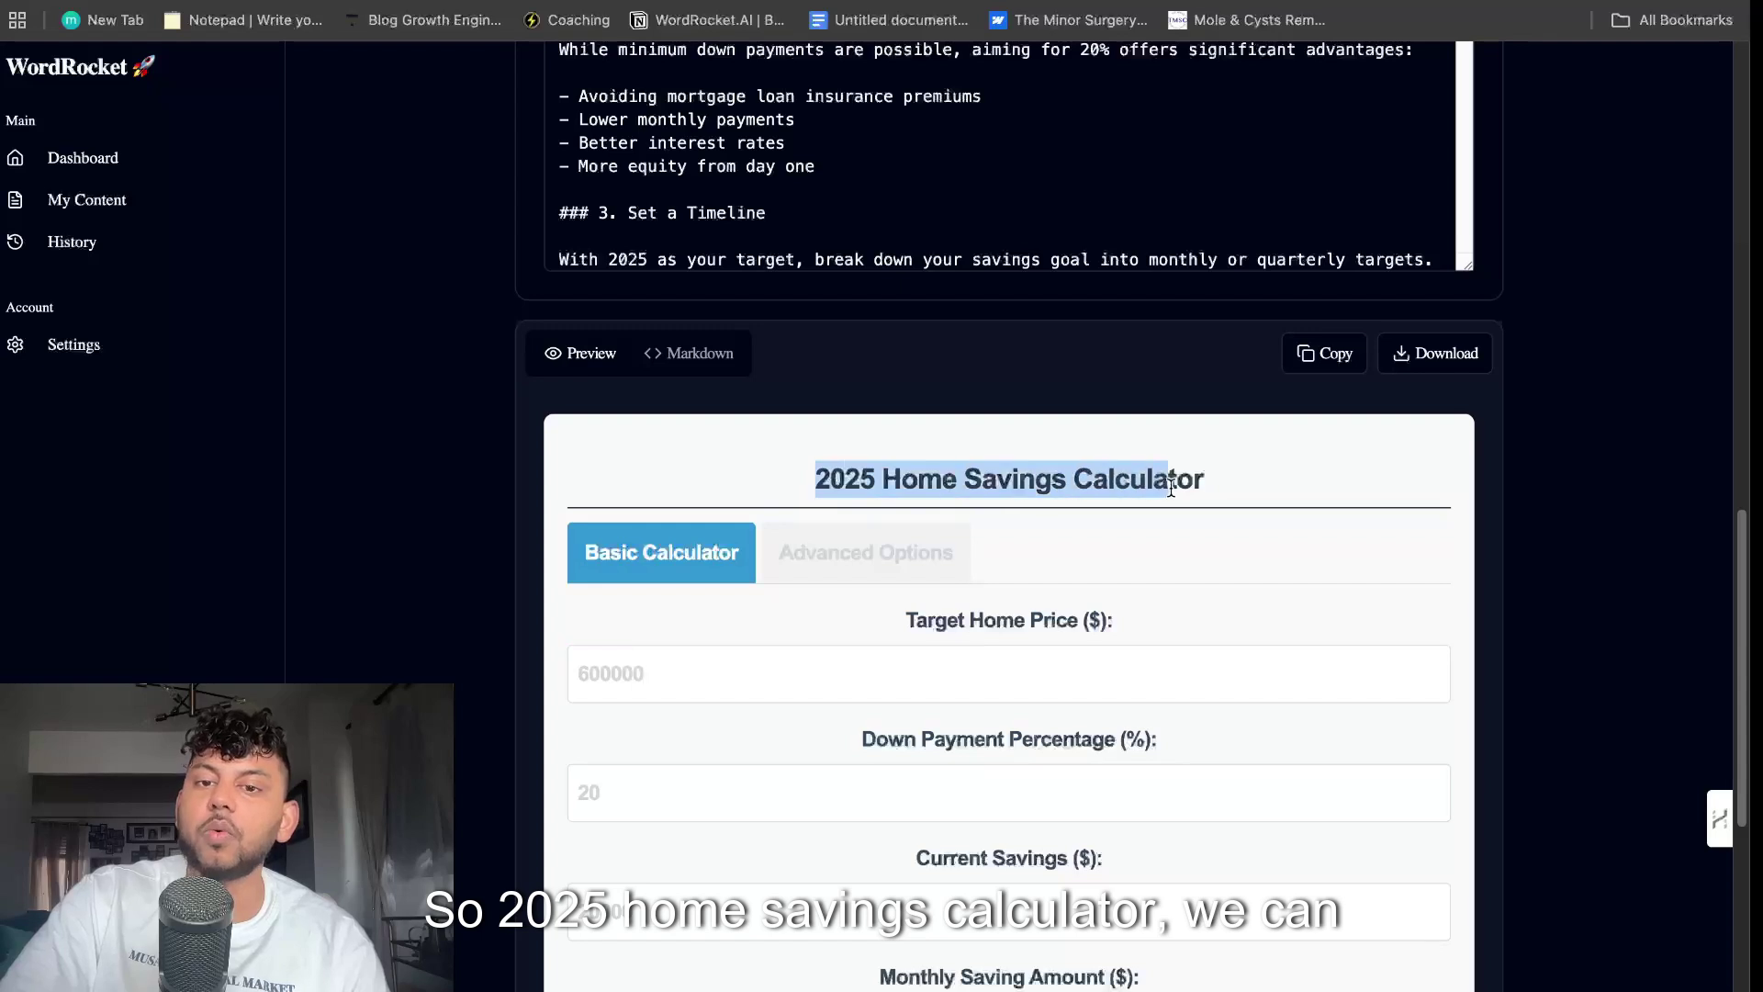
scroll(1172, 486, down, 1)
scroll(1170, 492, down, 1)
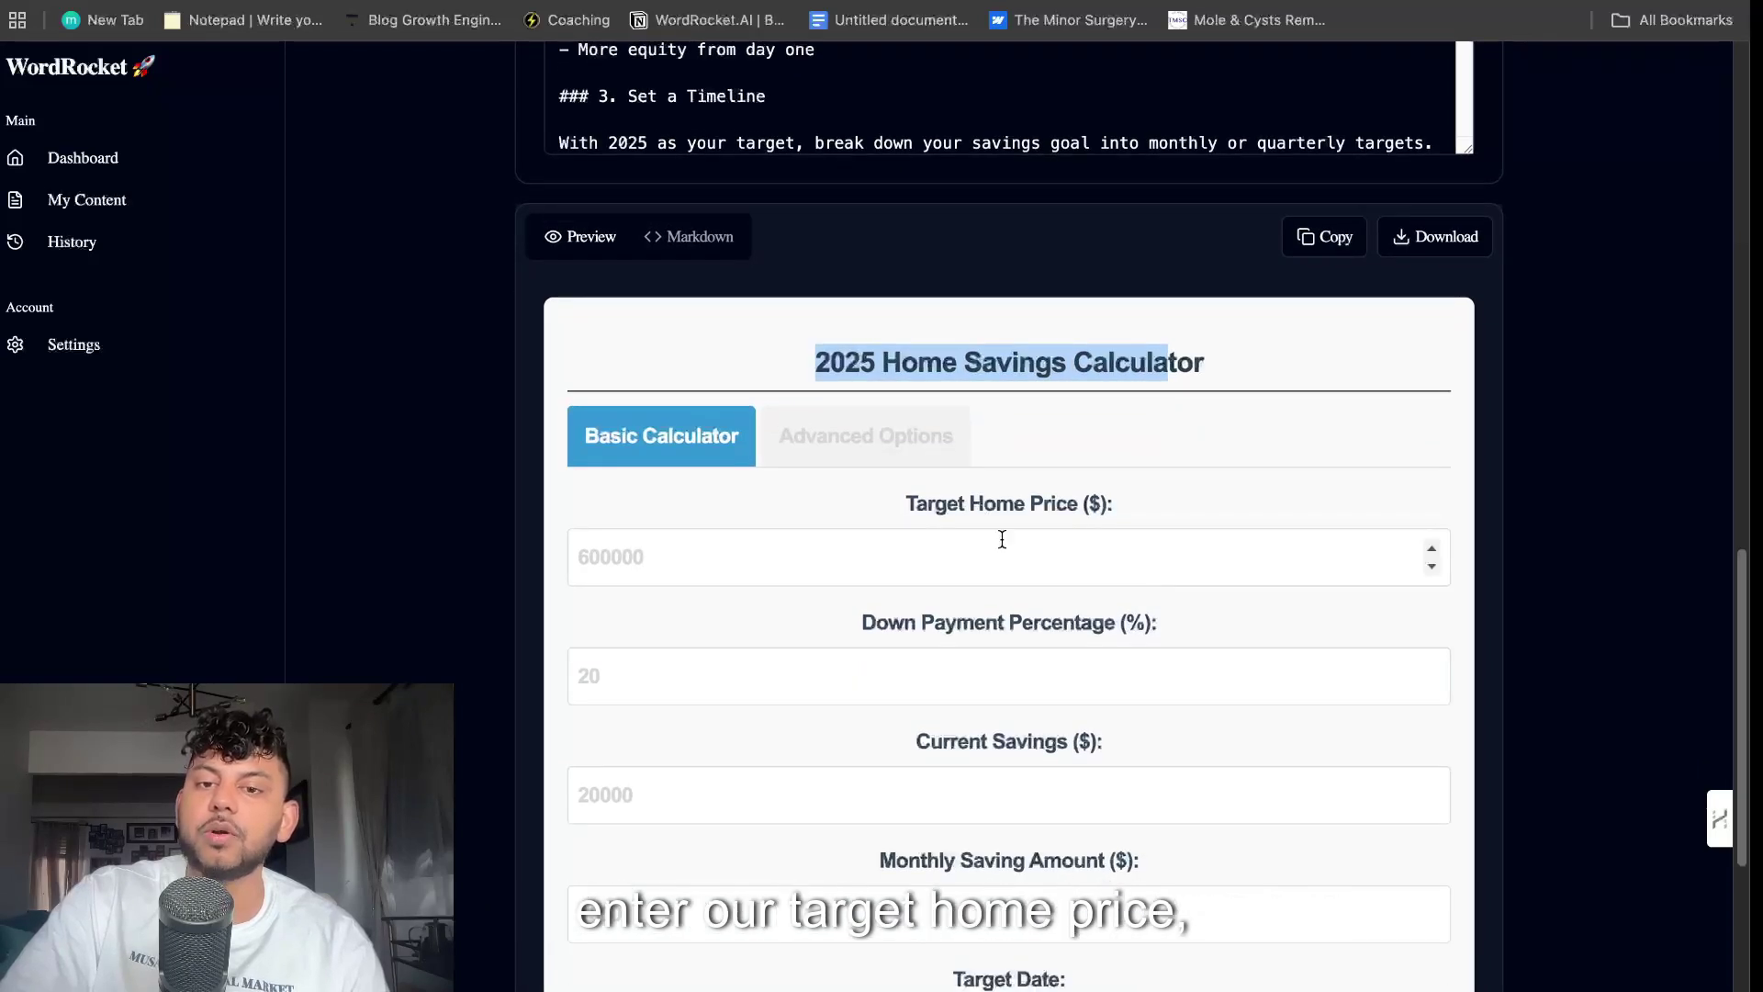
scroll(1002, 539, down, 1)
scroll(1019, 560, down, 1)
scroll(1020, 552, down, 1)
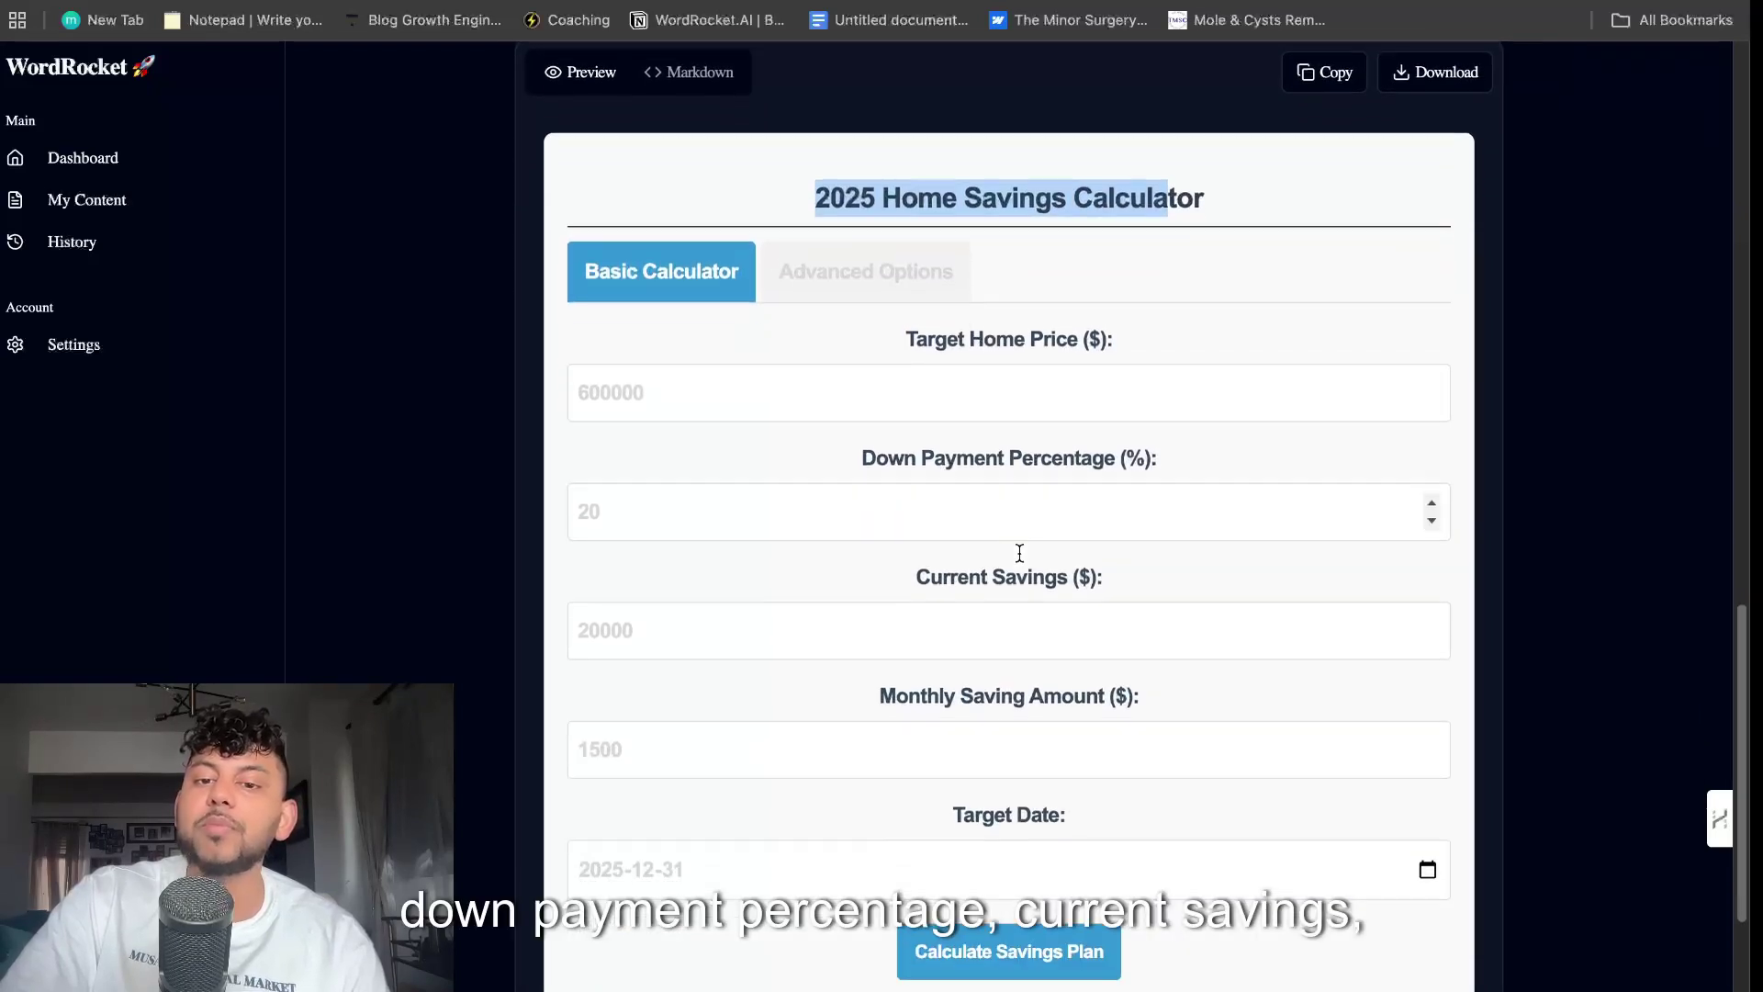
scroll(1021, 561, down, 1)
scroll(1020, 622, down, 1)
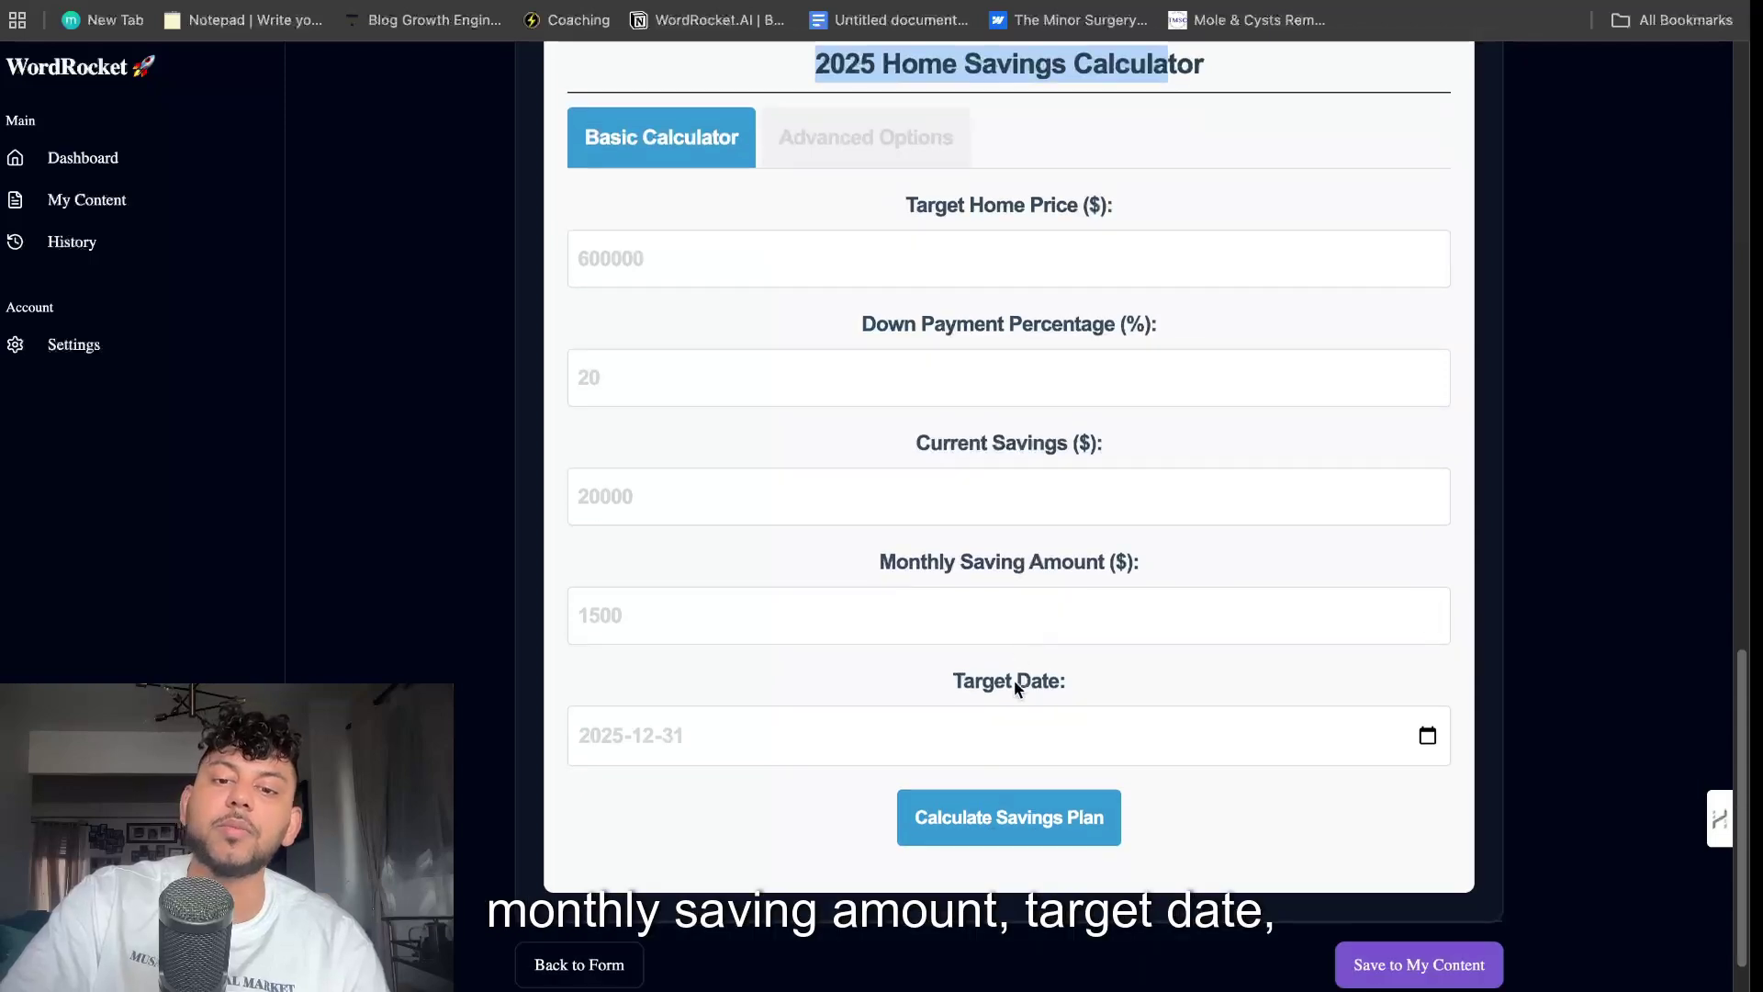
scroll(1047, 818, up, 1)
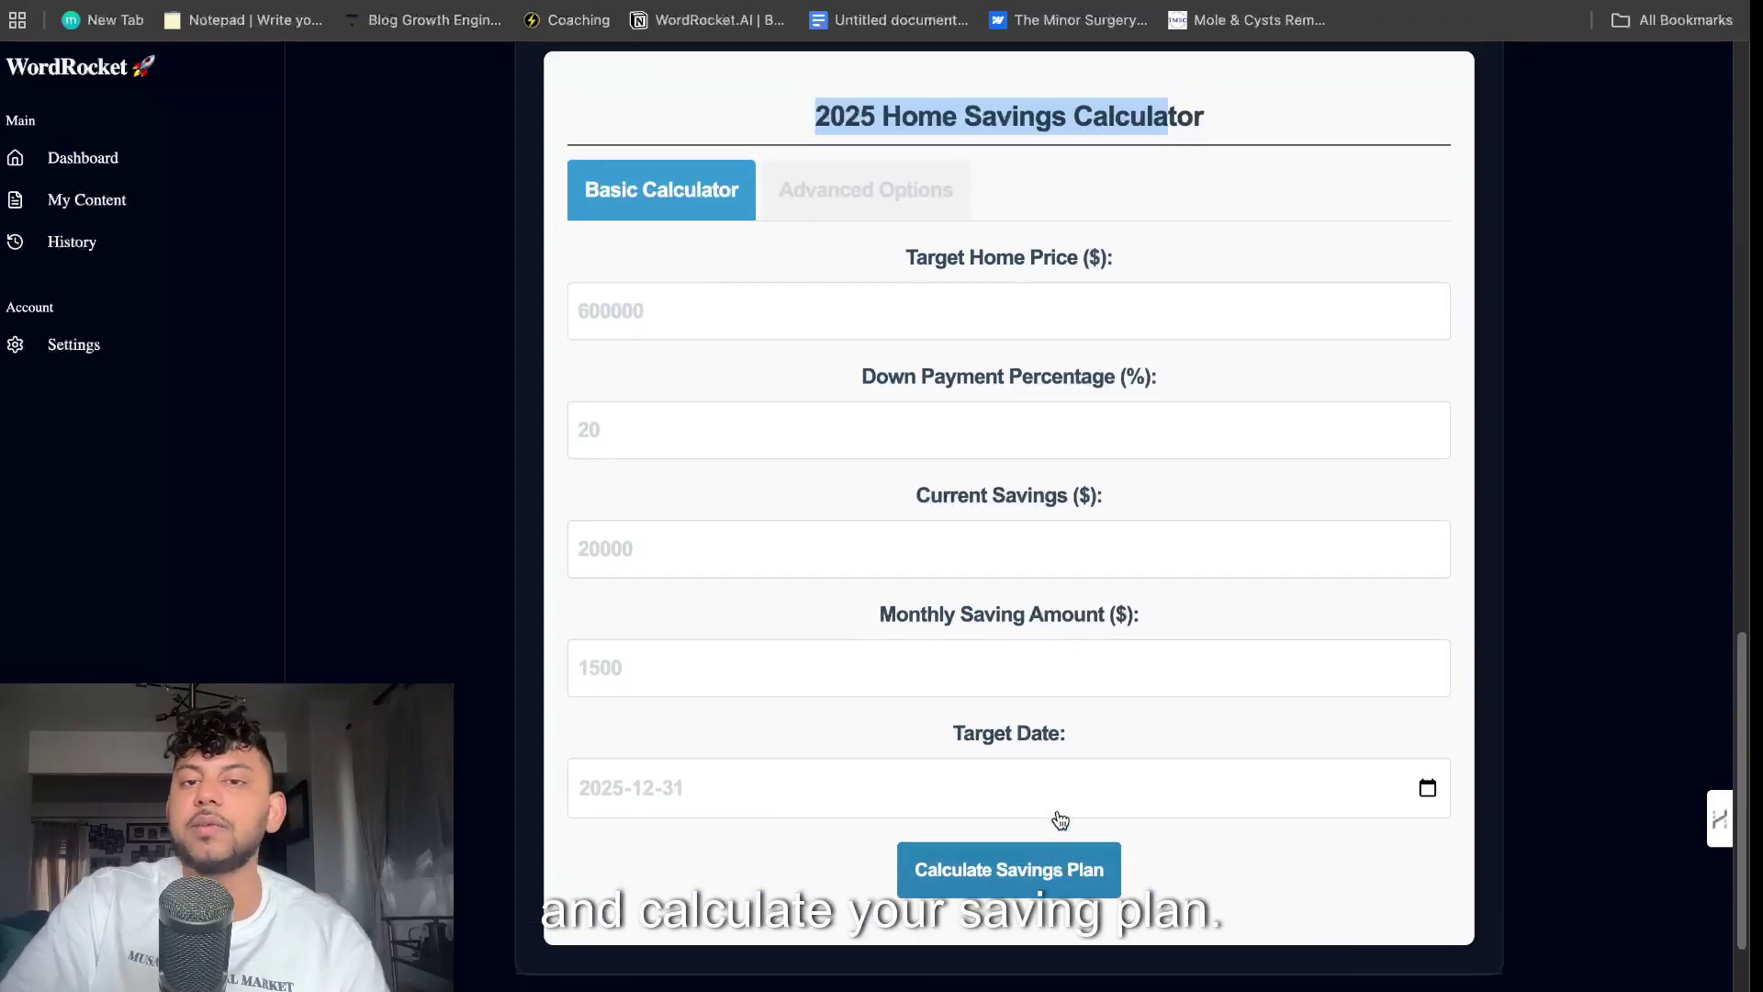
scroll(1074, 799, up, 3)
scroll(1522, 542, up, 3)
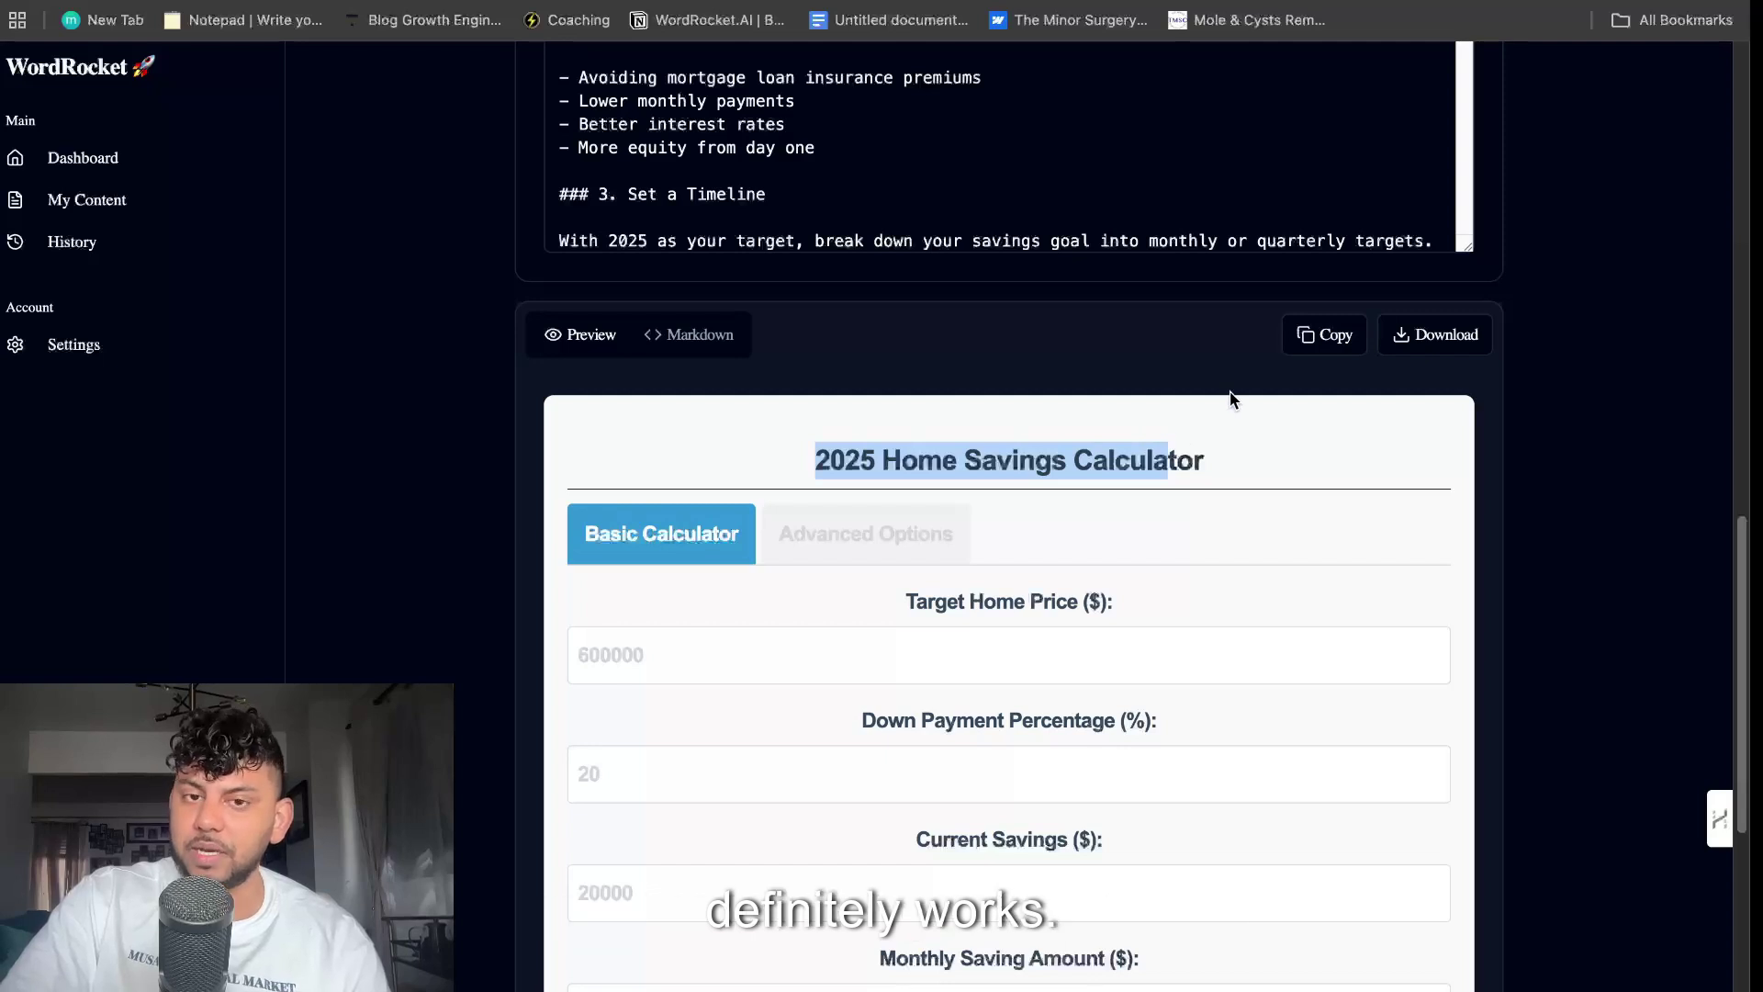
scroll(1230, 398, up, 2)
scroll(996, 389, up, 3)
scroll(996, 391, up, 3)
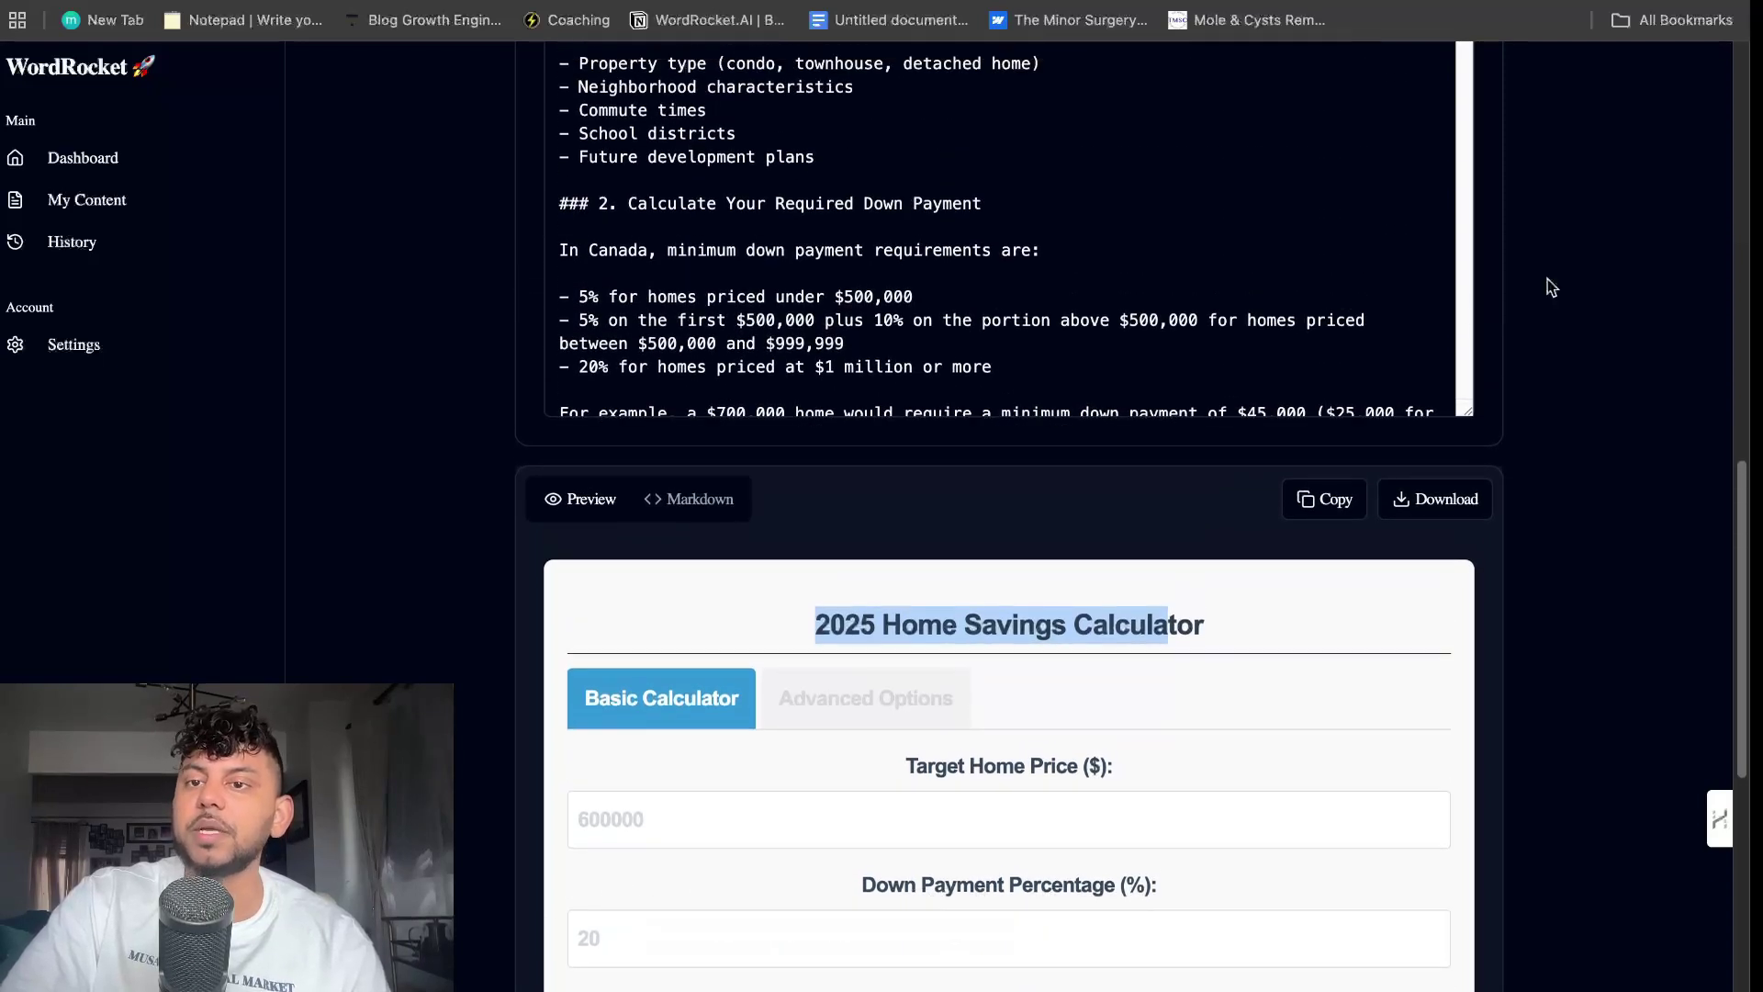
scroll(1550, 287, up, 4)
scroll(1550, 287, up, 1)
- Copy the generated article as markdown again from the Generated Content panel
click(1389, 267)
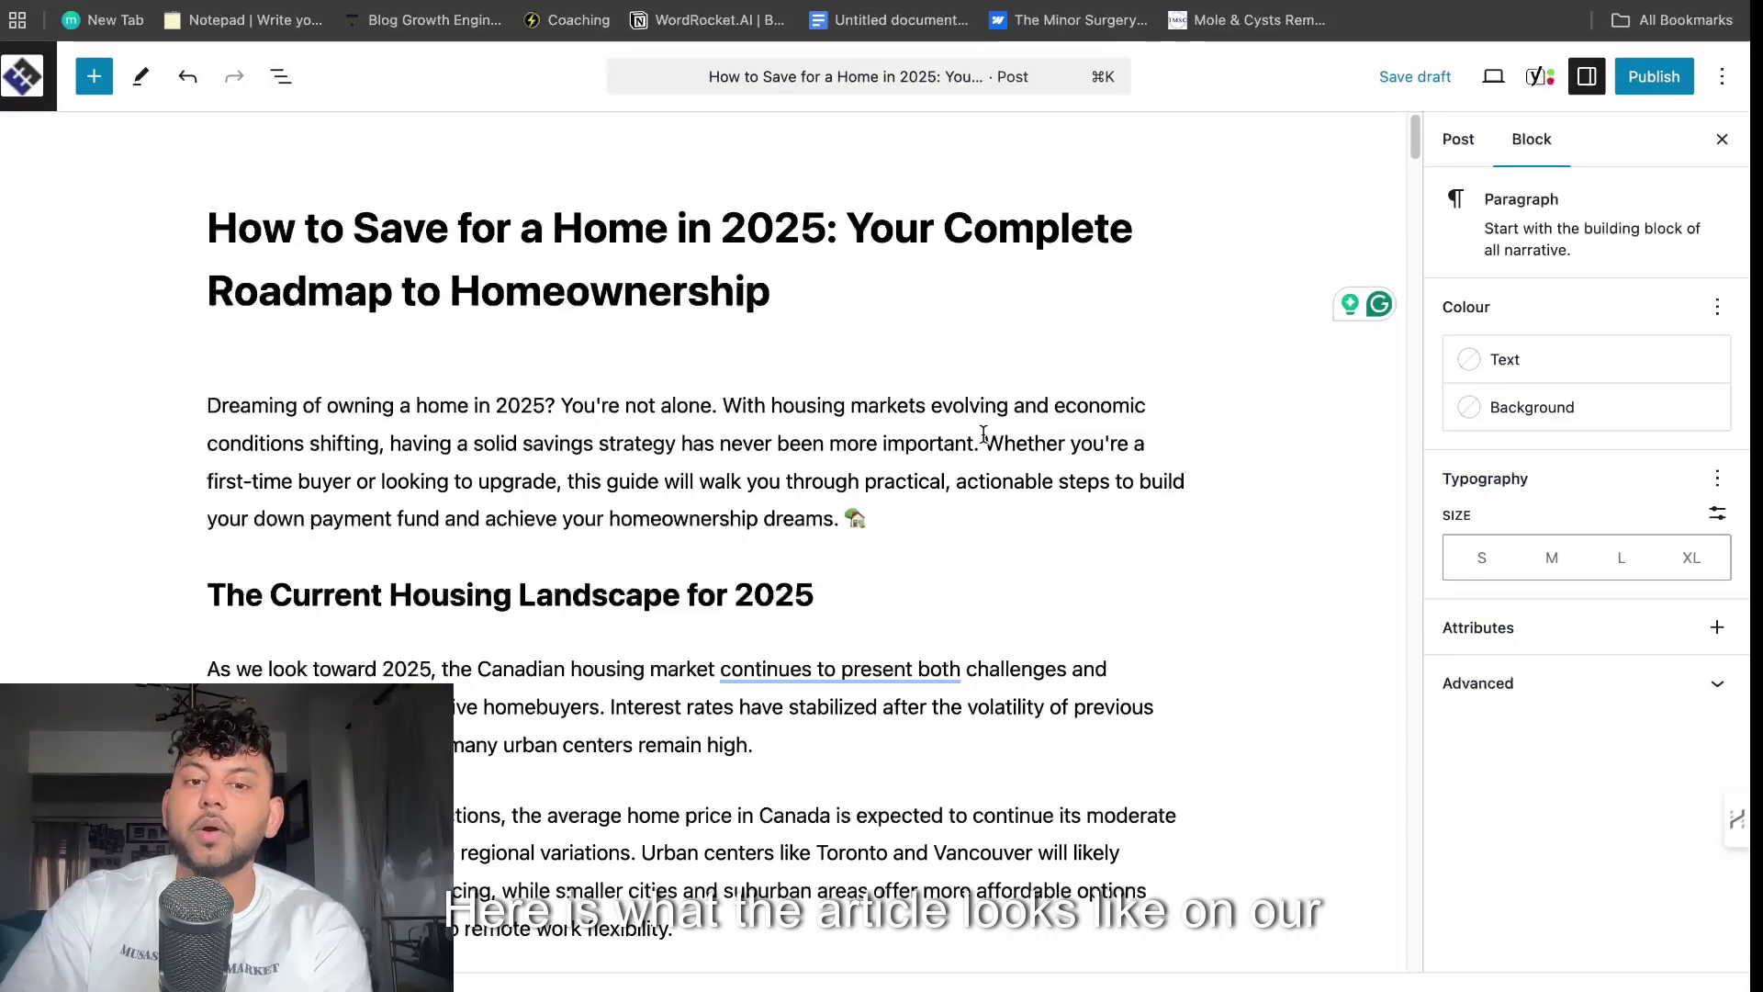
scroll(983, 437, down, 5)
scroll(982, 433, down, 5)
scroll(983, 433, down, 2)
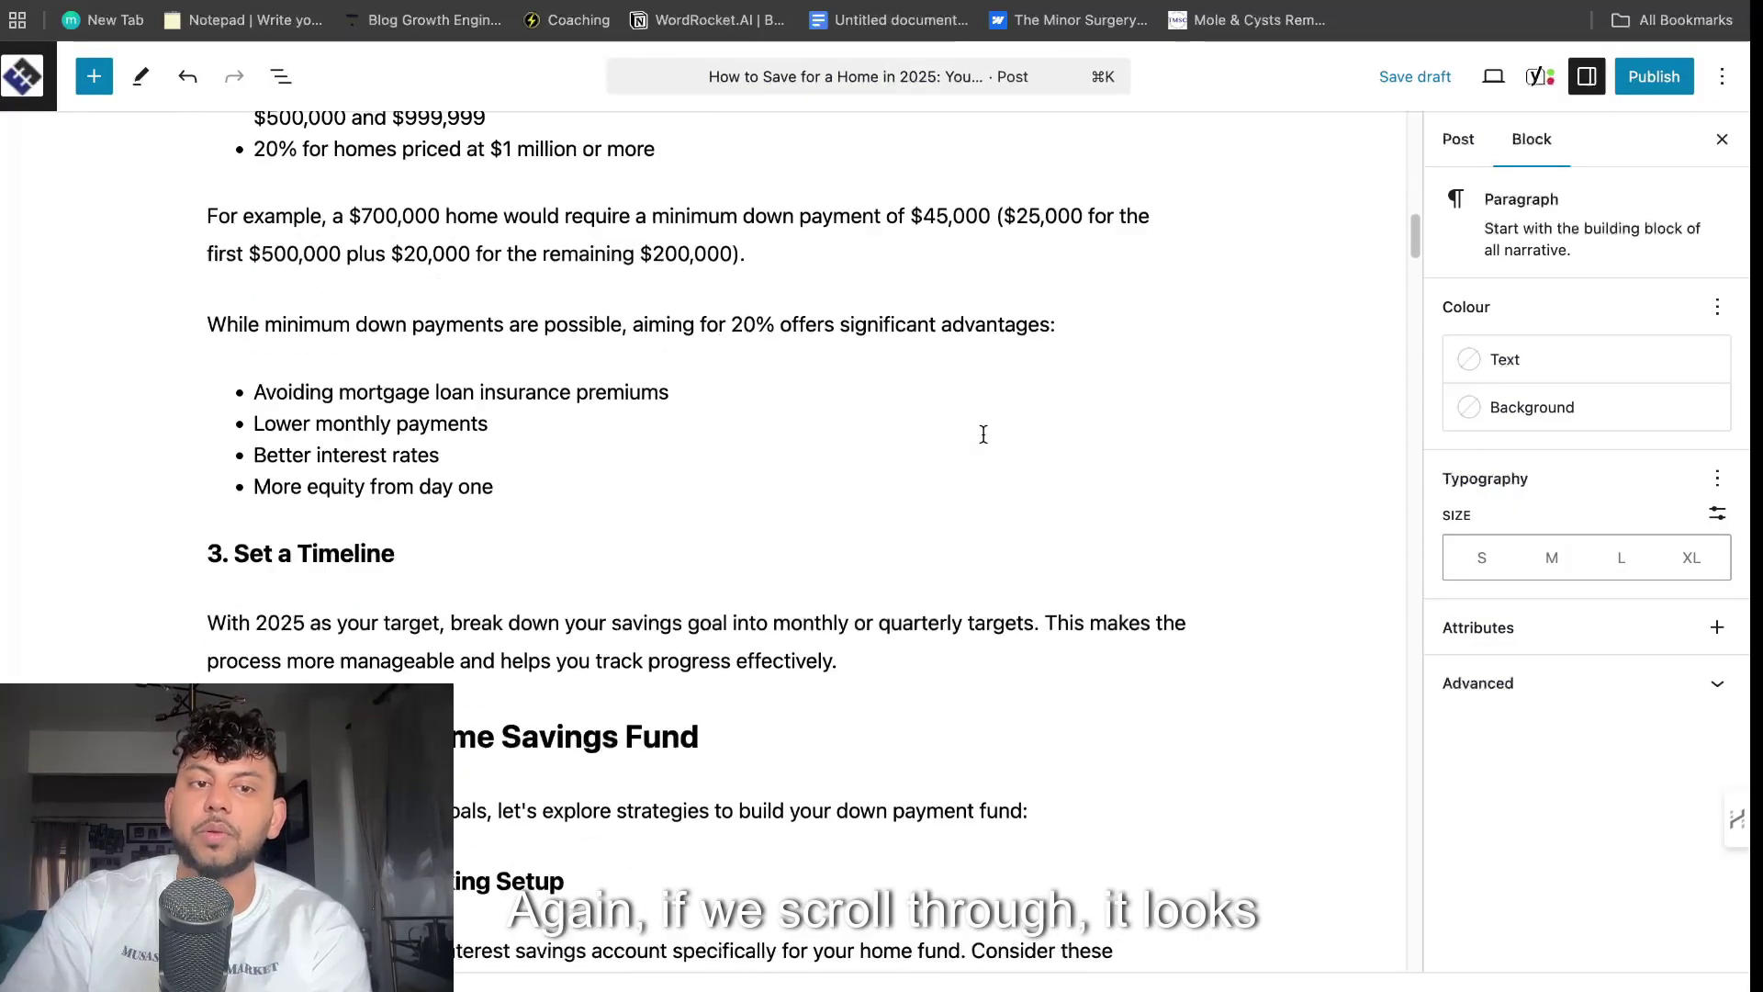
scroll(982, 432, down, 2)
scroll(982, 432, down, 4)
scroll(983, 434, down, 3)
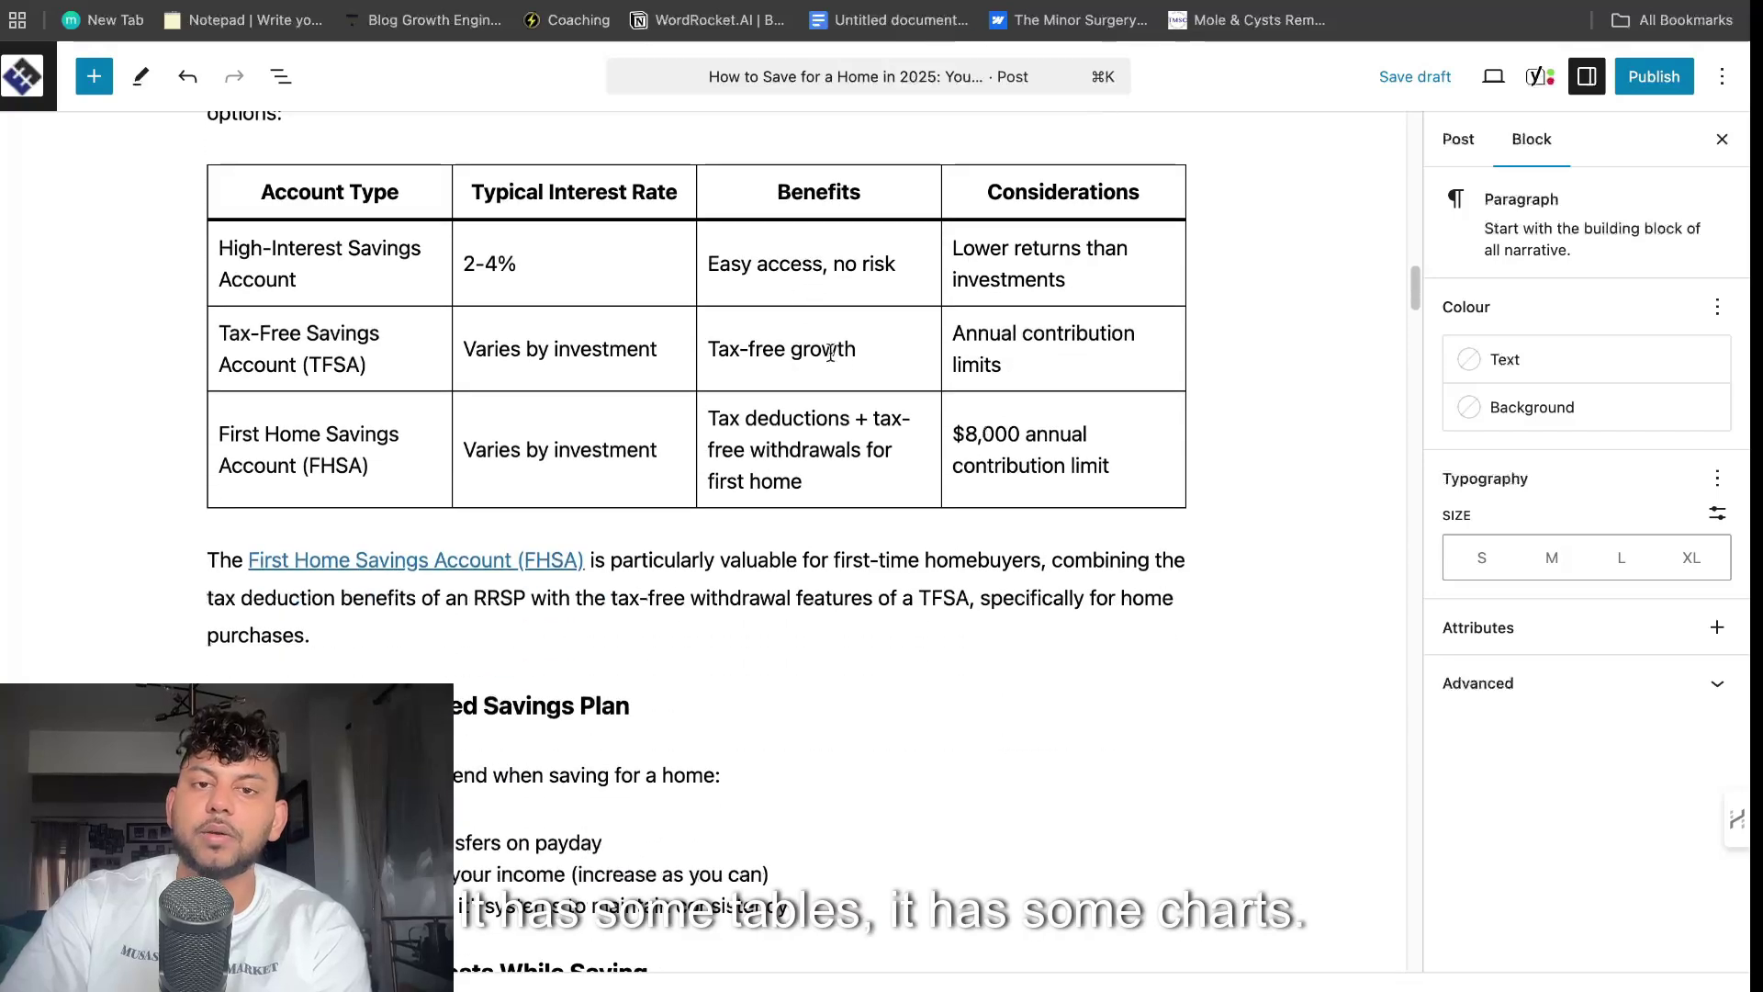
scroll(832, 354, down, 2)
scroll(508, 414, down, 5)
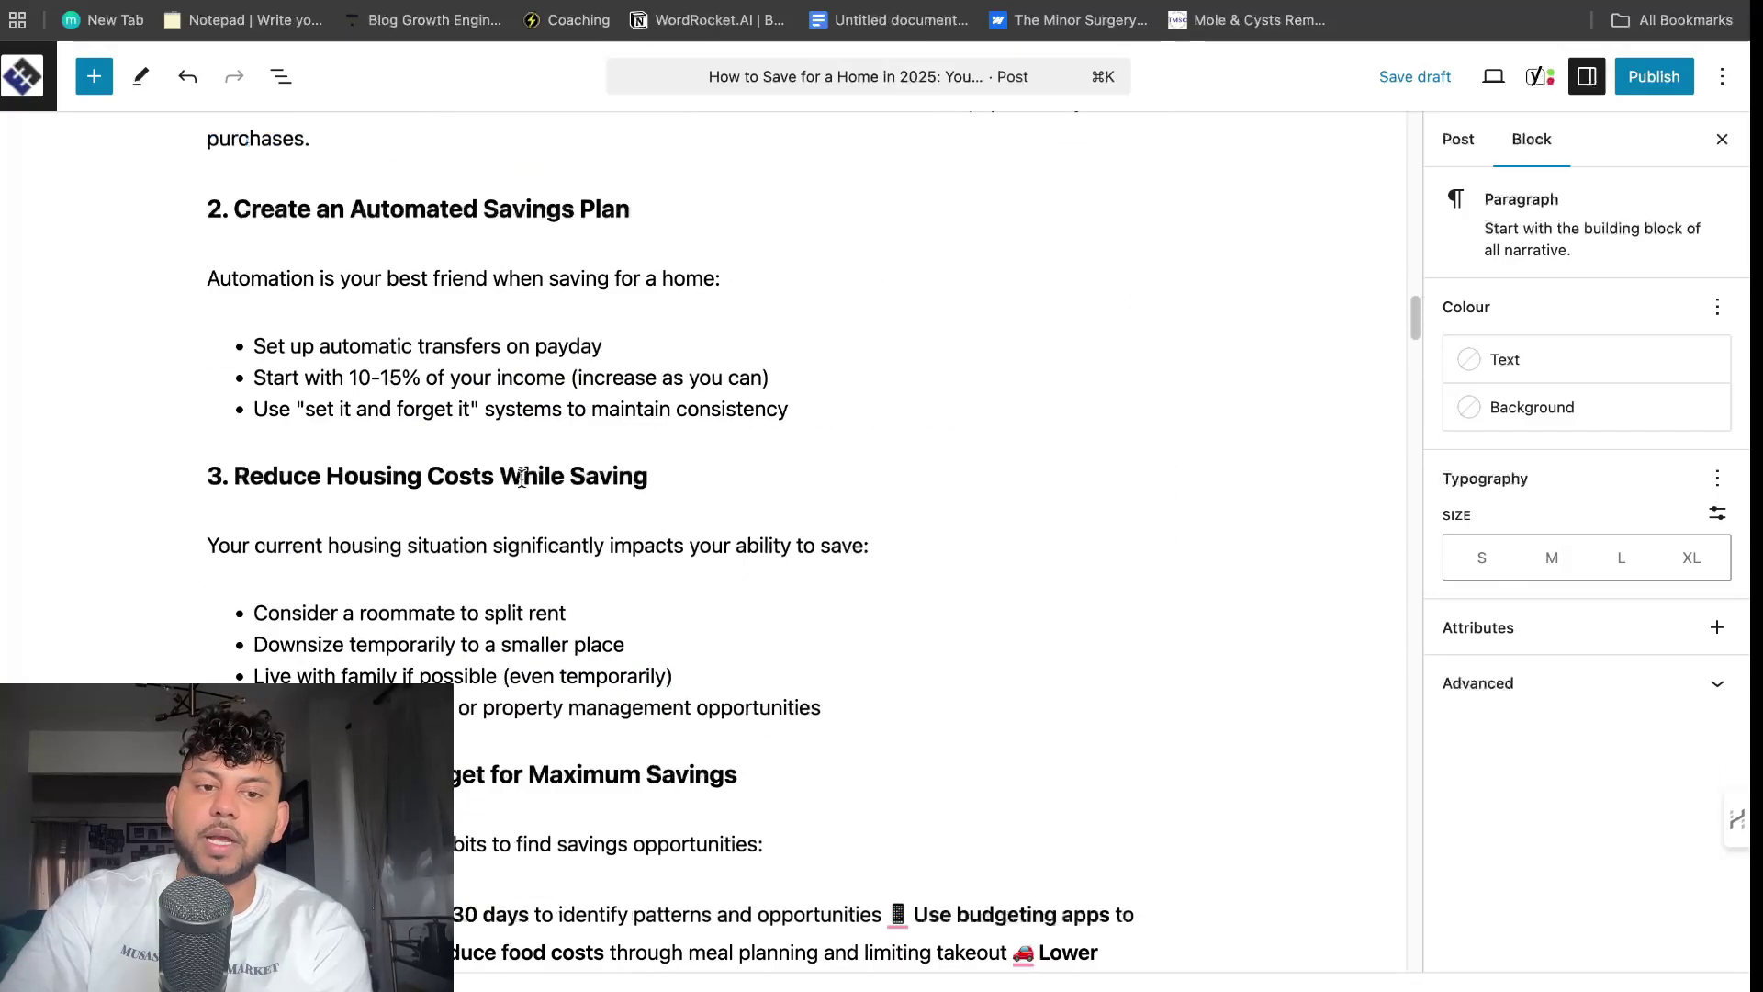
scroll(508, 414, down, 6)
scroll(516, 372, down, 9)
- Verify the first-time homebuyer mistakes link opens its real page on the site
click(521, 358)
scroll(522, 327, down, 1)
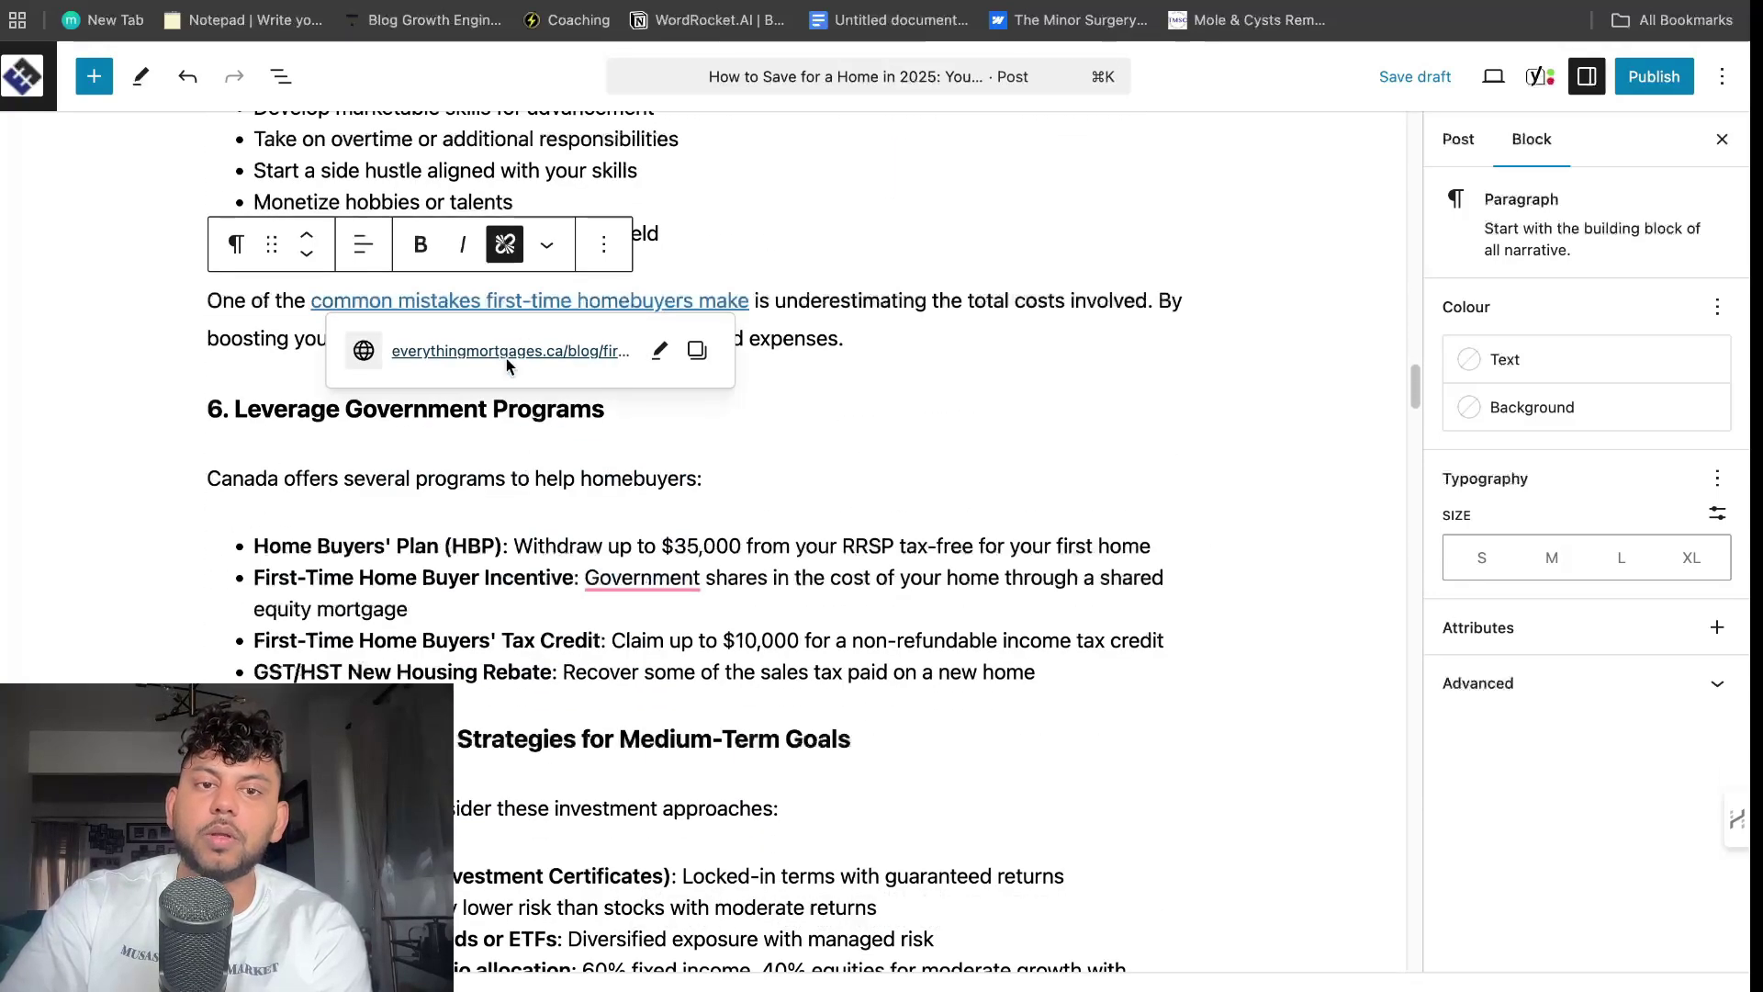
click(511, 350)
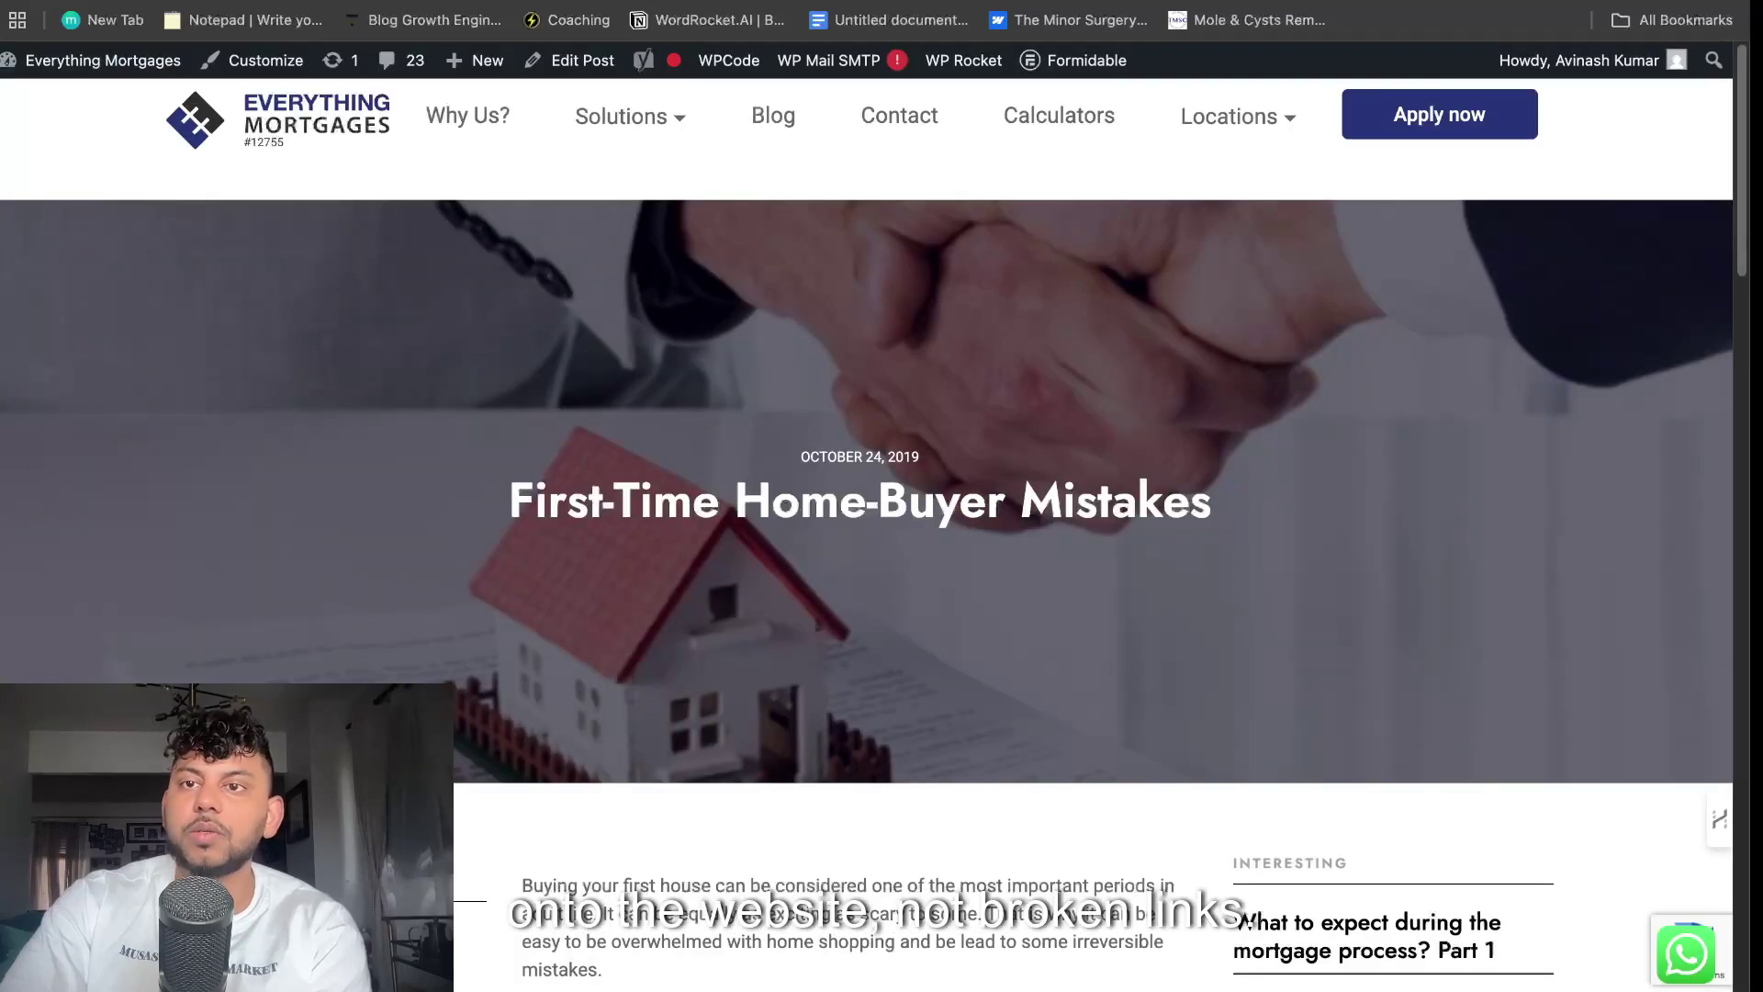
key(ctrl+w)
scroll(727, 348, down, 5)
scroll(728, 347, down, 4)
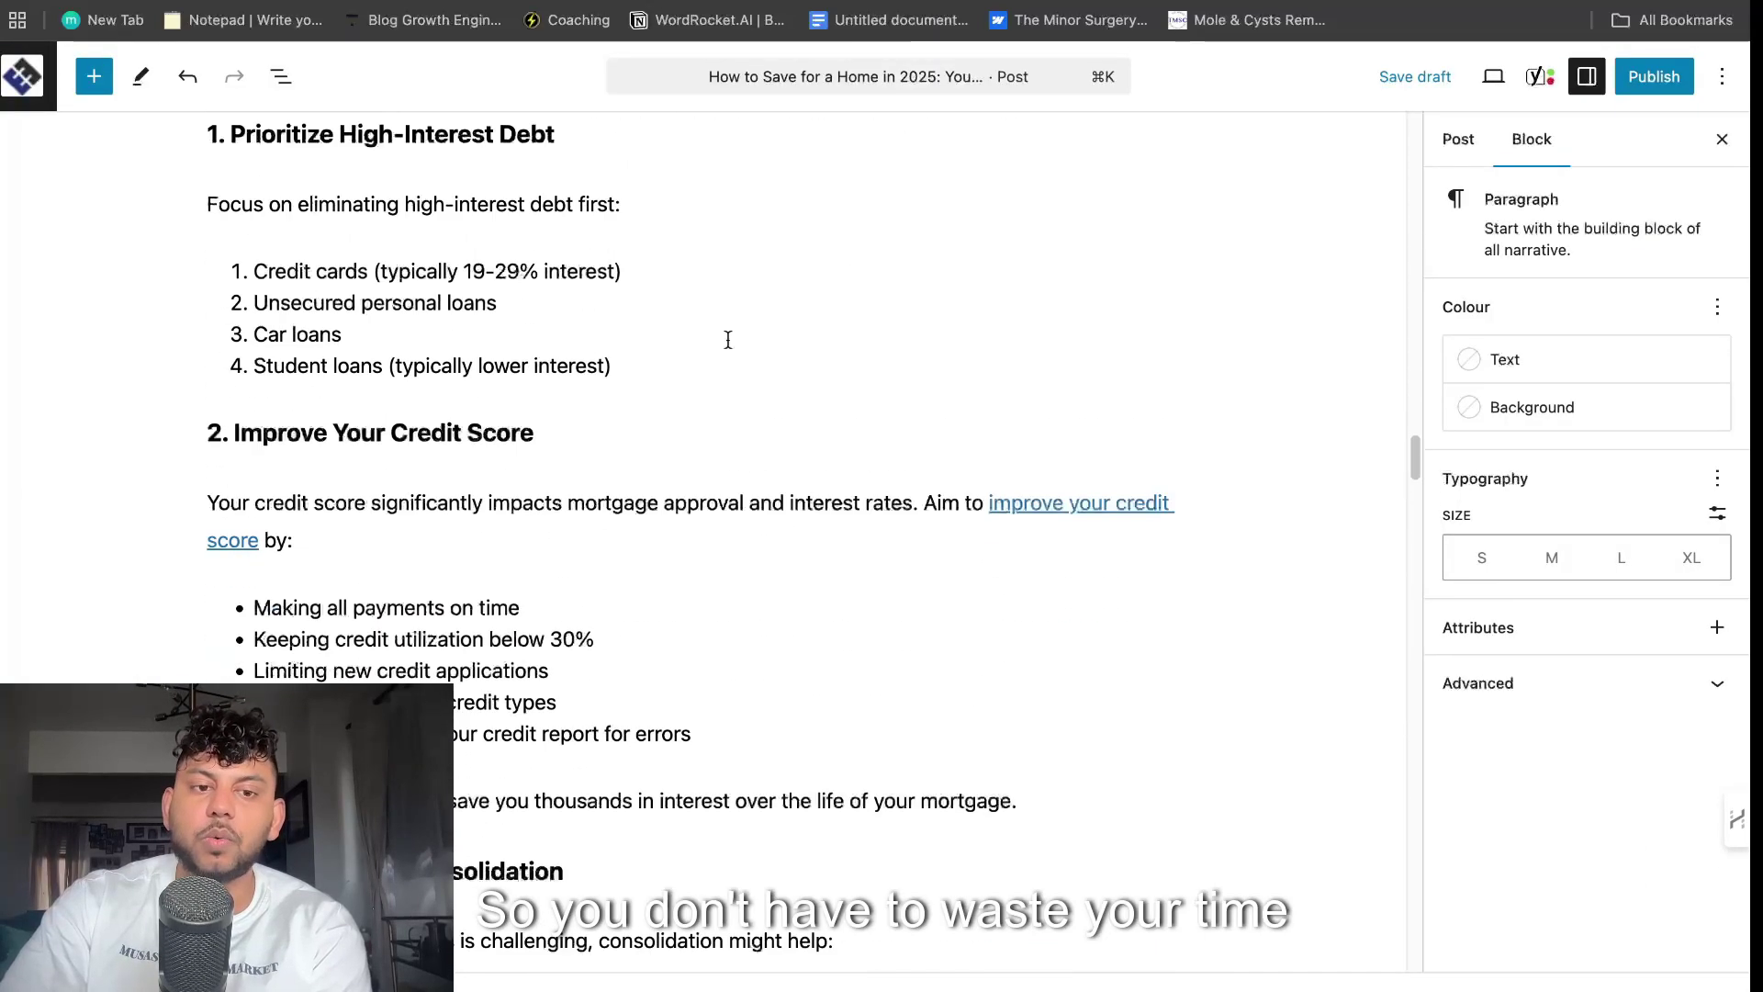
scroll(728, 342, down, 2)
- Verify the 'improve your credit score' link leads to its target page
click(1055, 233)
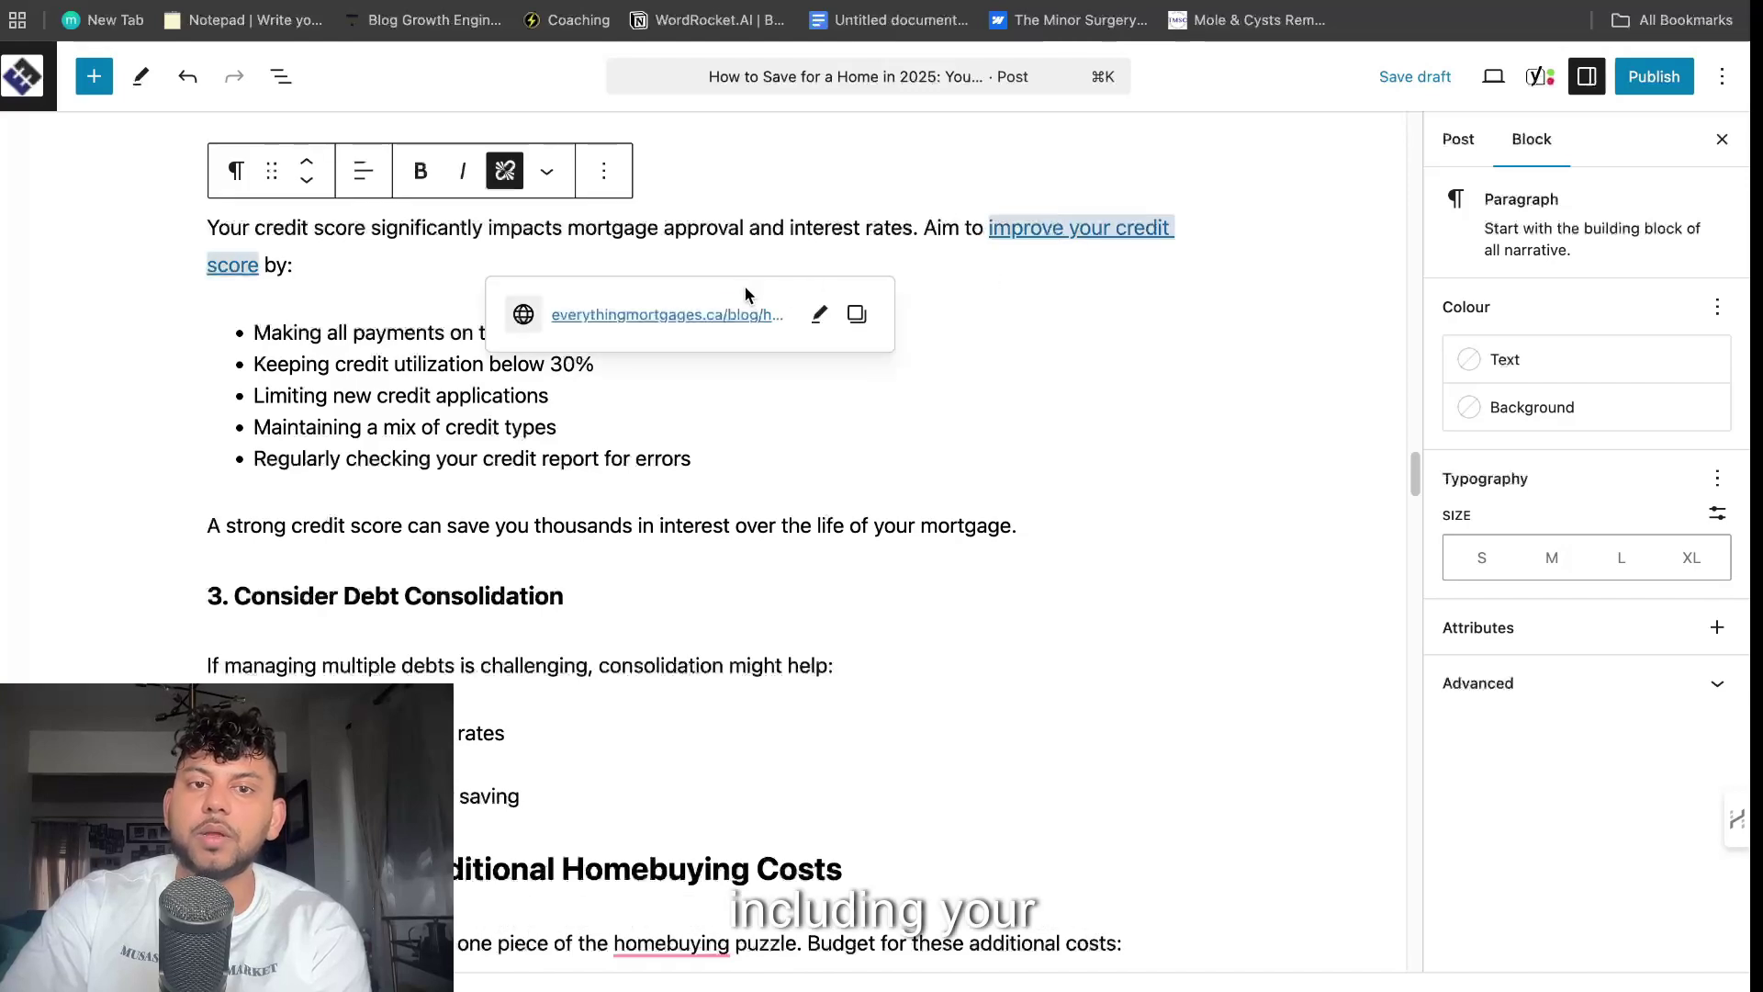
click(725, 325)
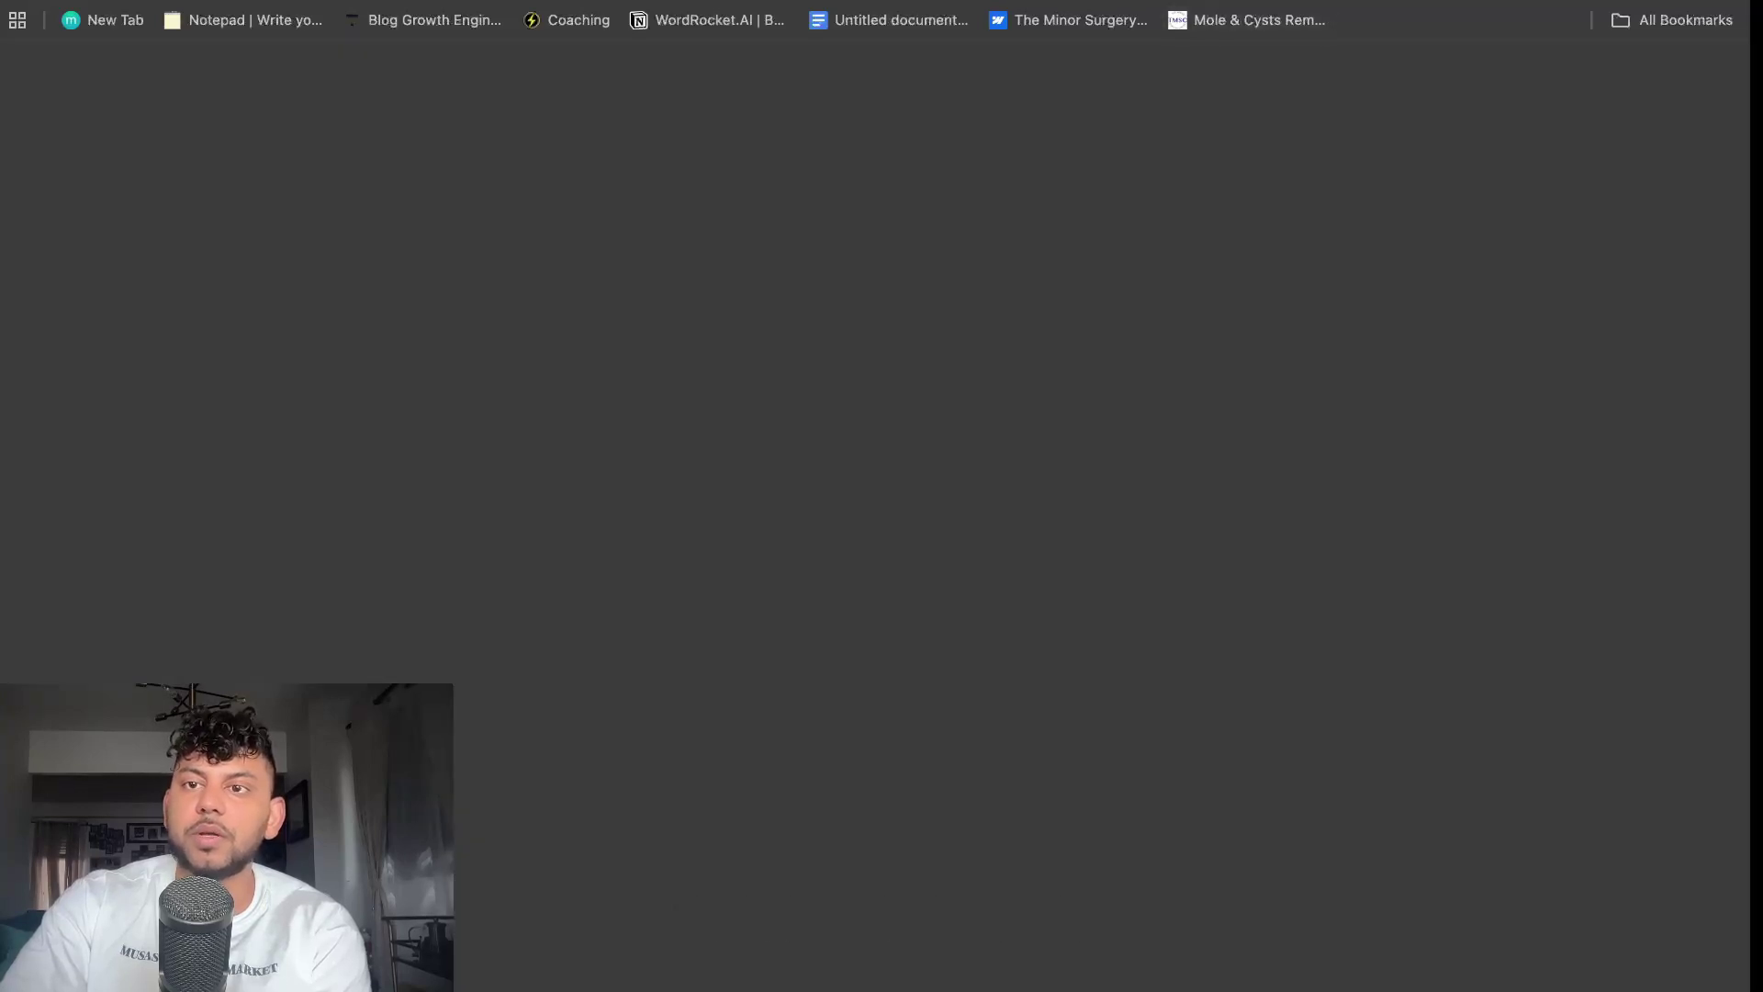
scroll(930, 537, down, 5)
scroll(928, 538, down, 5)
scroll(930, 532, down, 5)
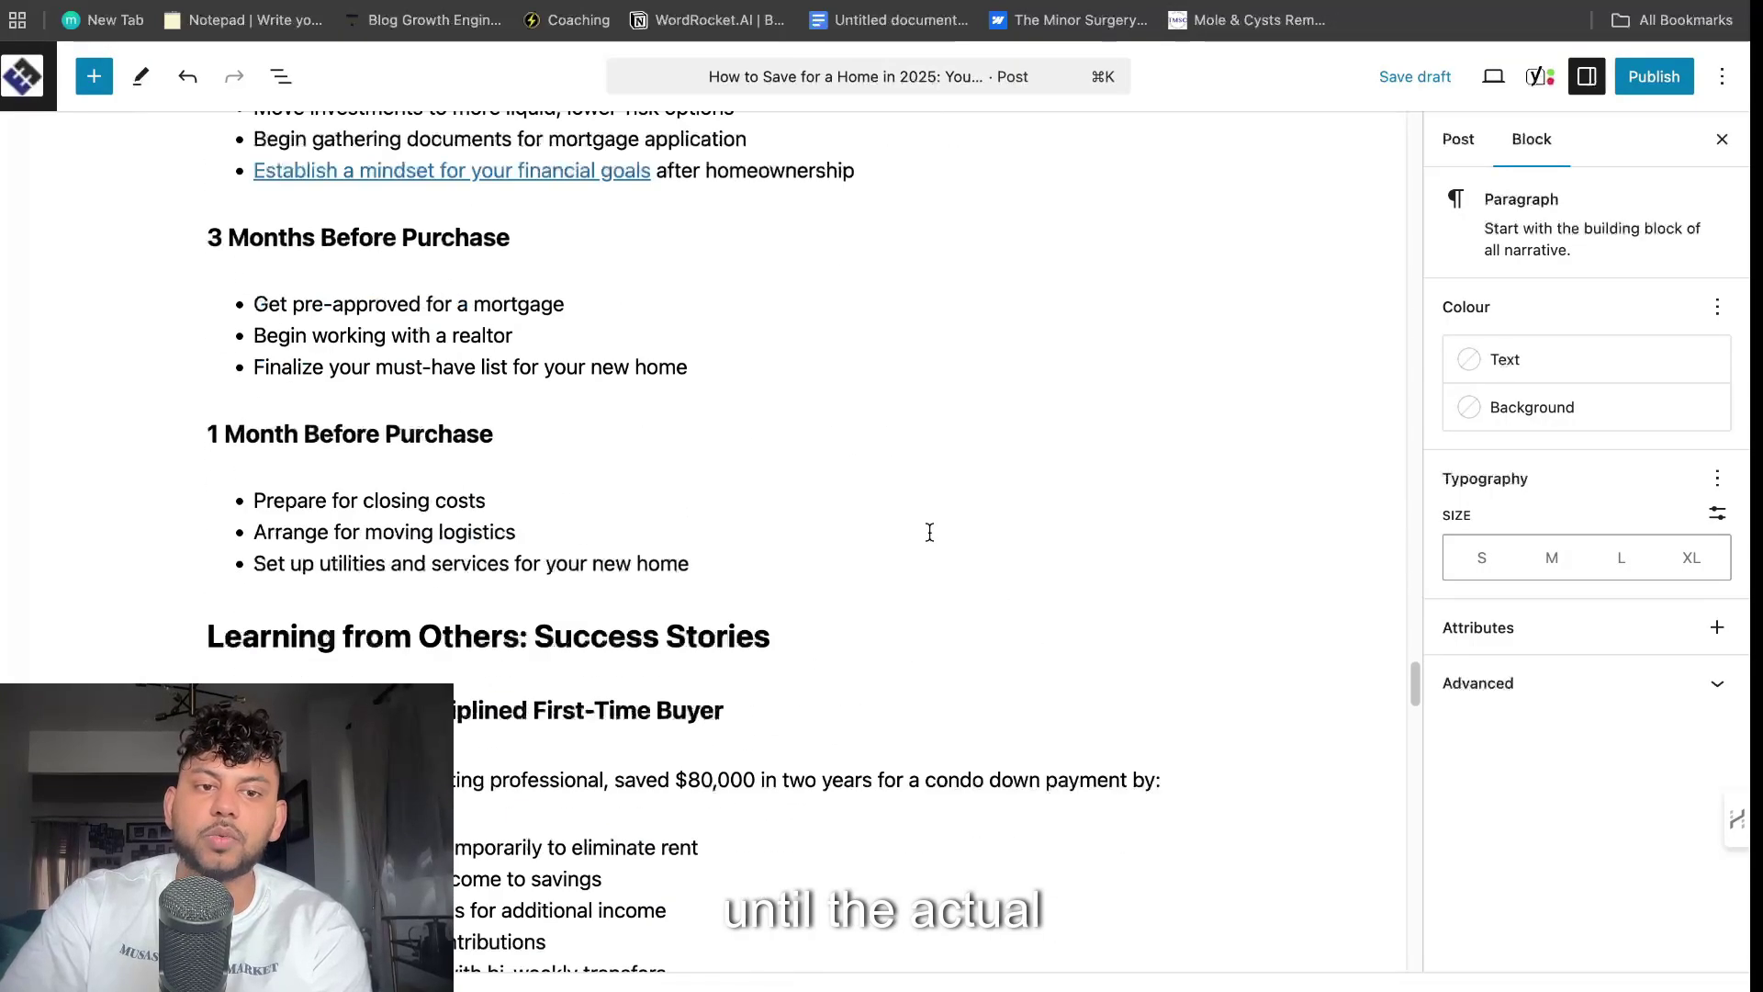
scroll(928, 532, down, 10)
scroll(928, 528, down, 10)
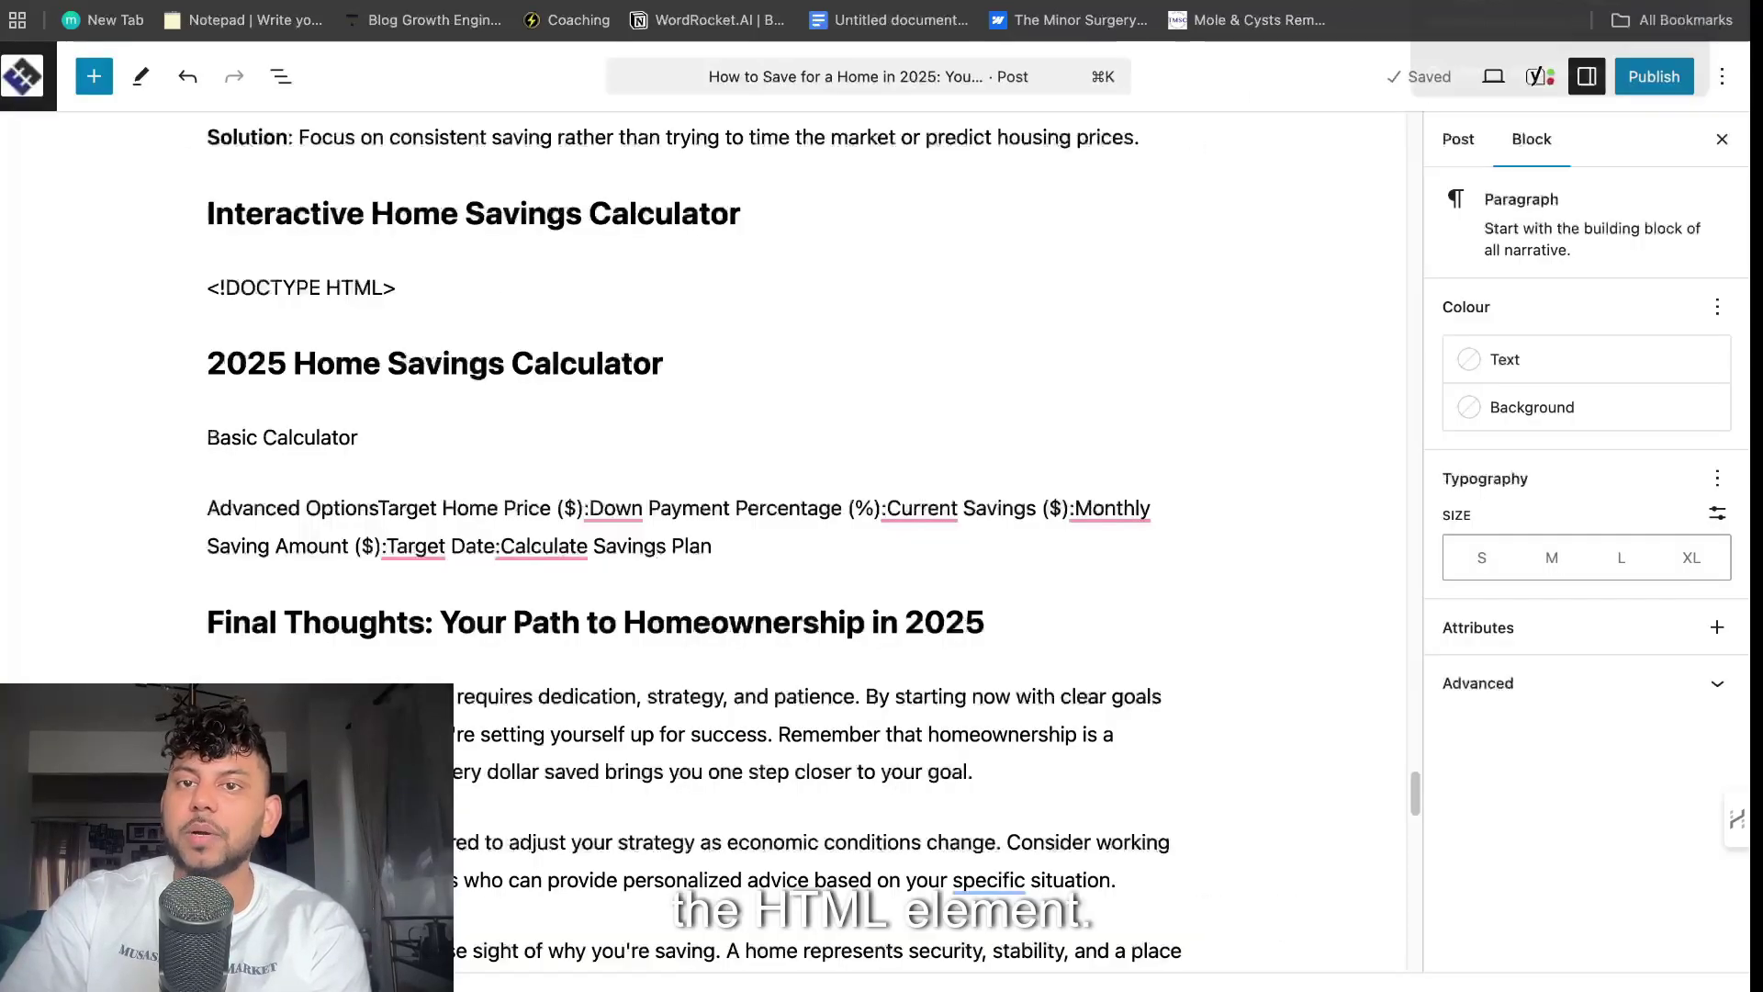
- Copy the calculator's HTML code in WordRocket, view its raw HTML, and return to the WordPress draft
key(ctrl+Tab)
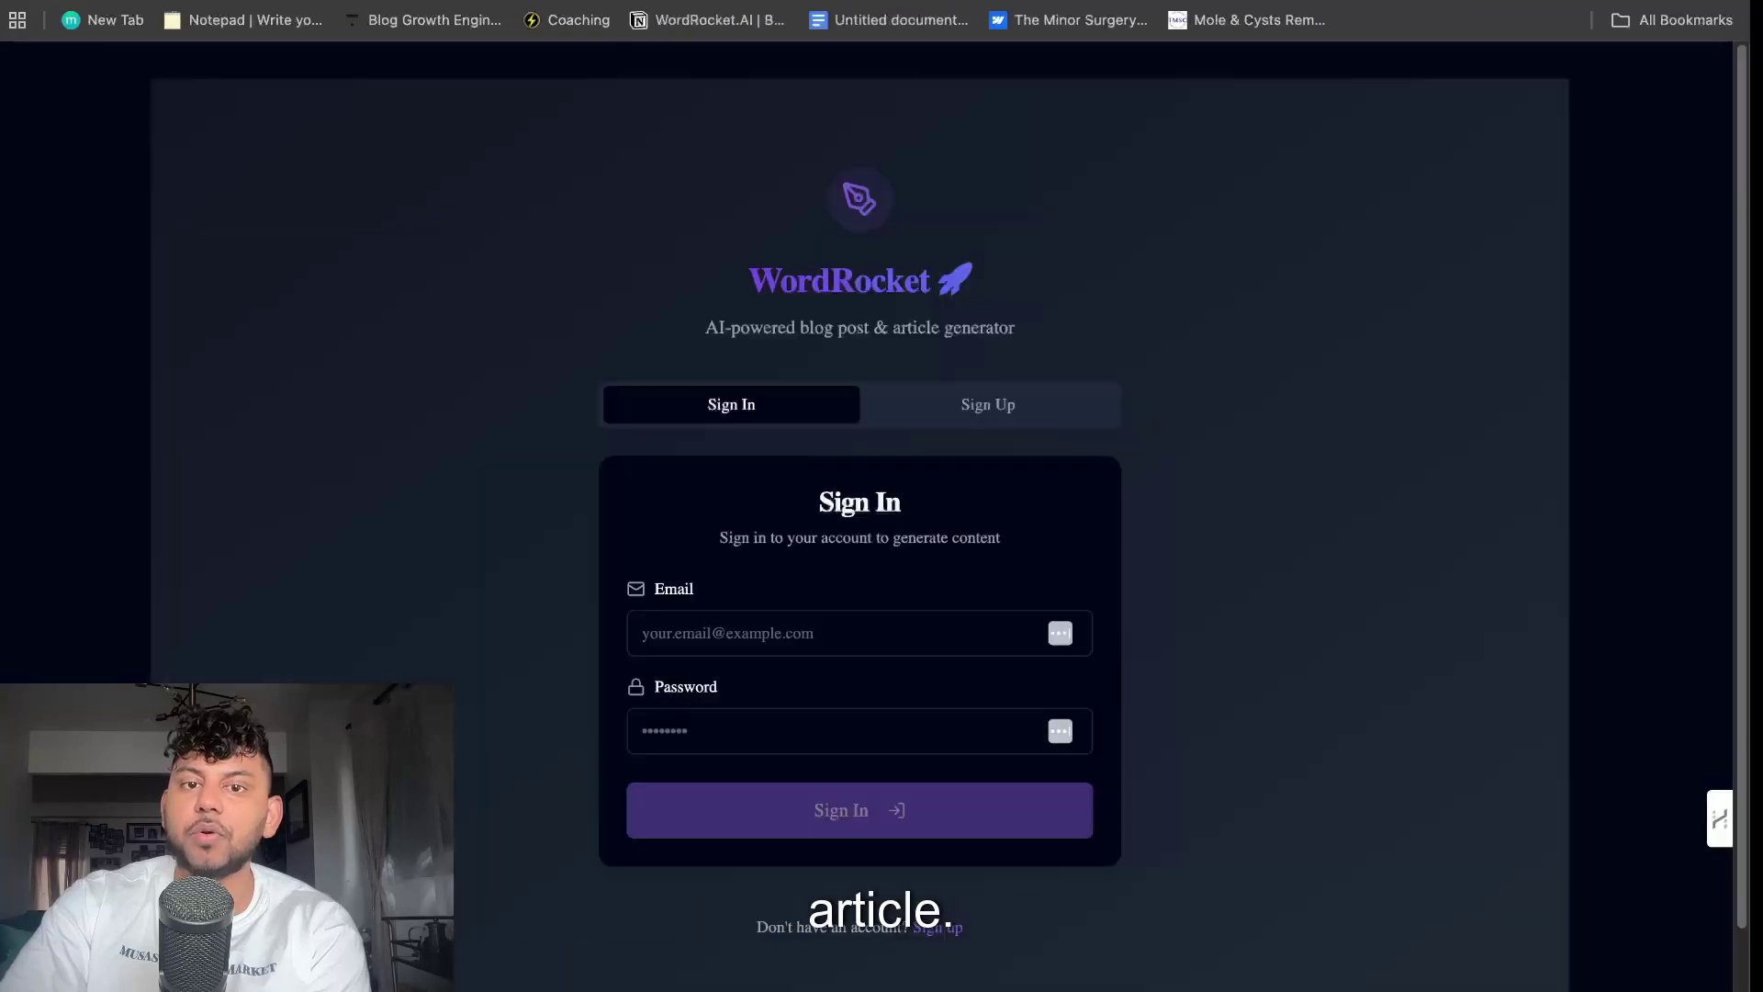
scroll(1419, 330, down, 1)
scroll(1419, 331, down, 4)
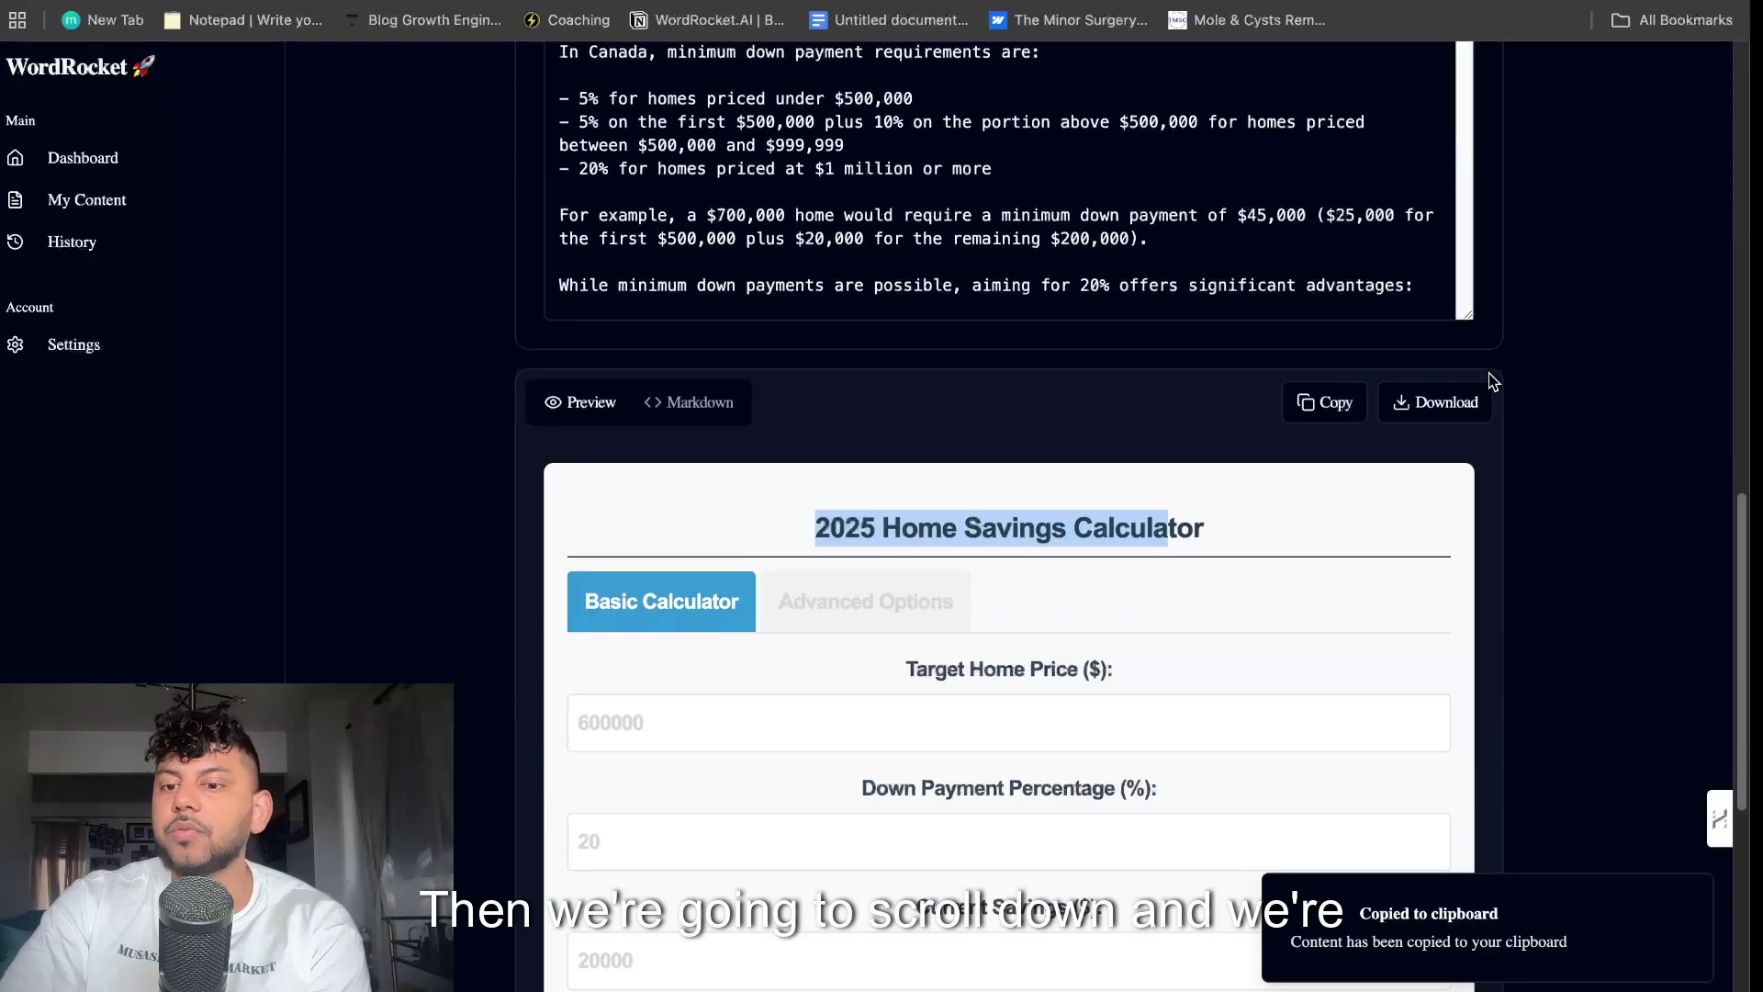
click(1327, 406)
click(696, 402)
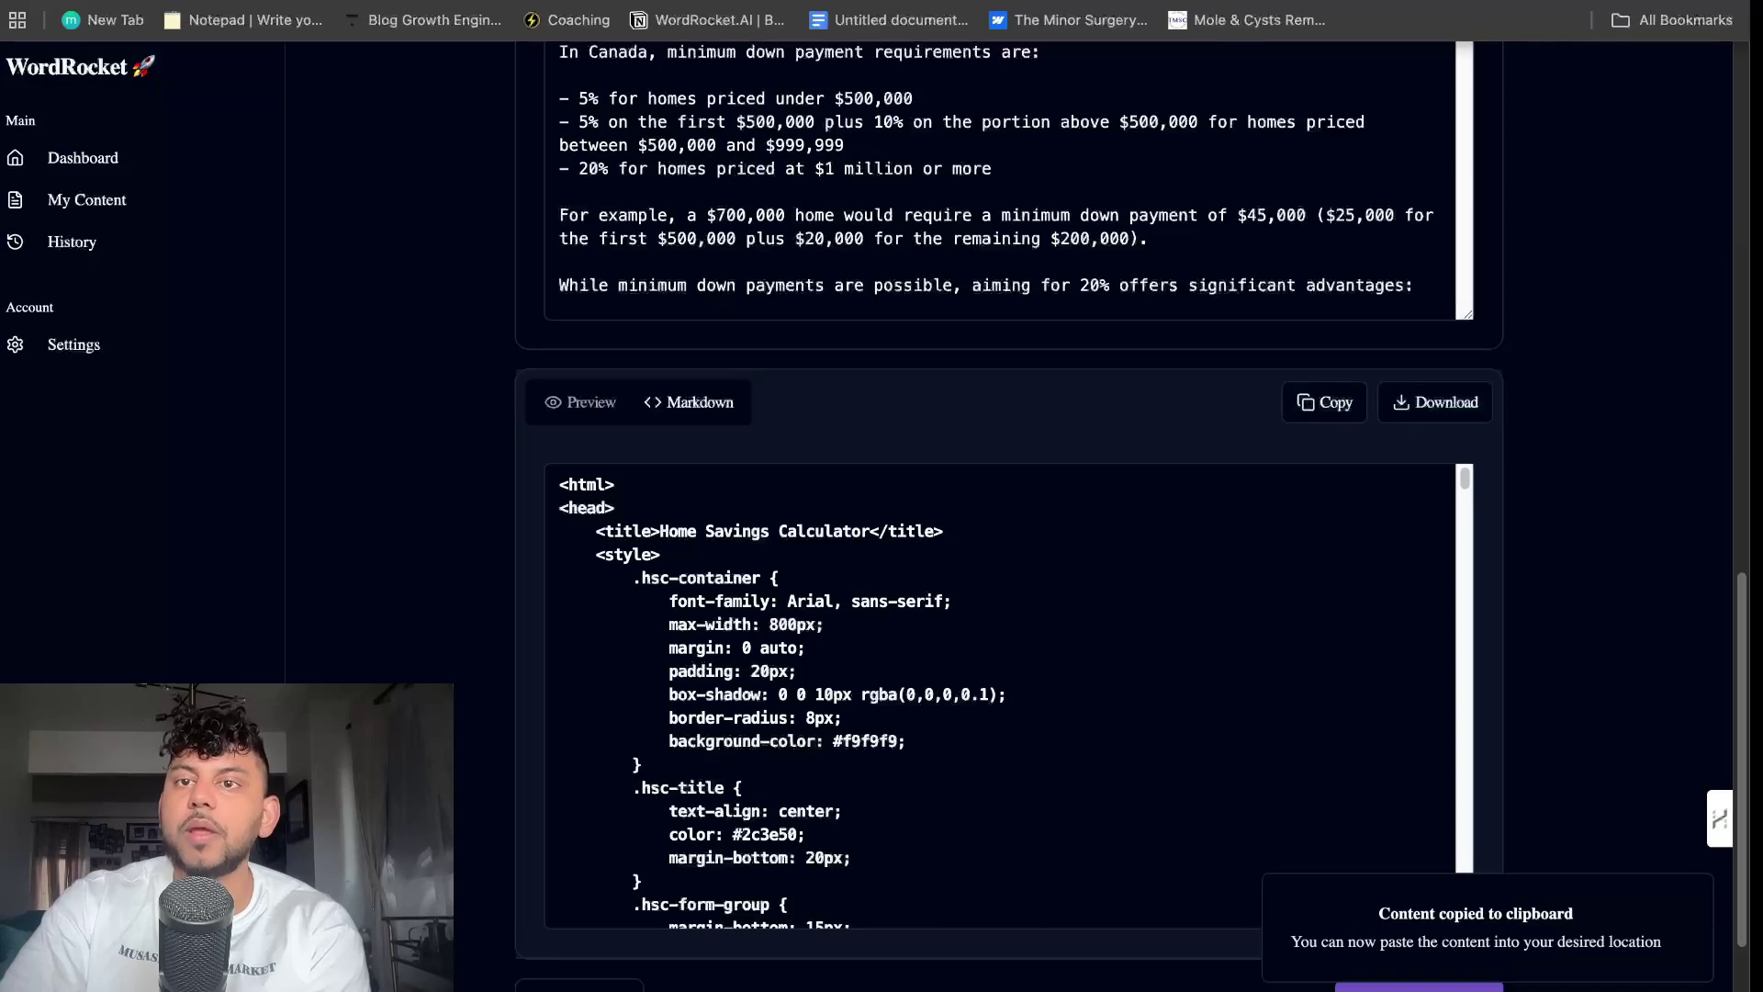
key(super+Tab)
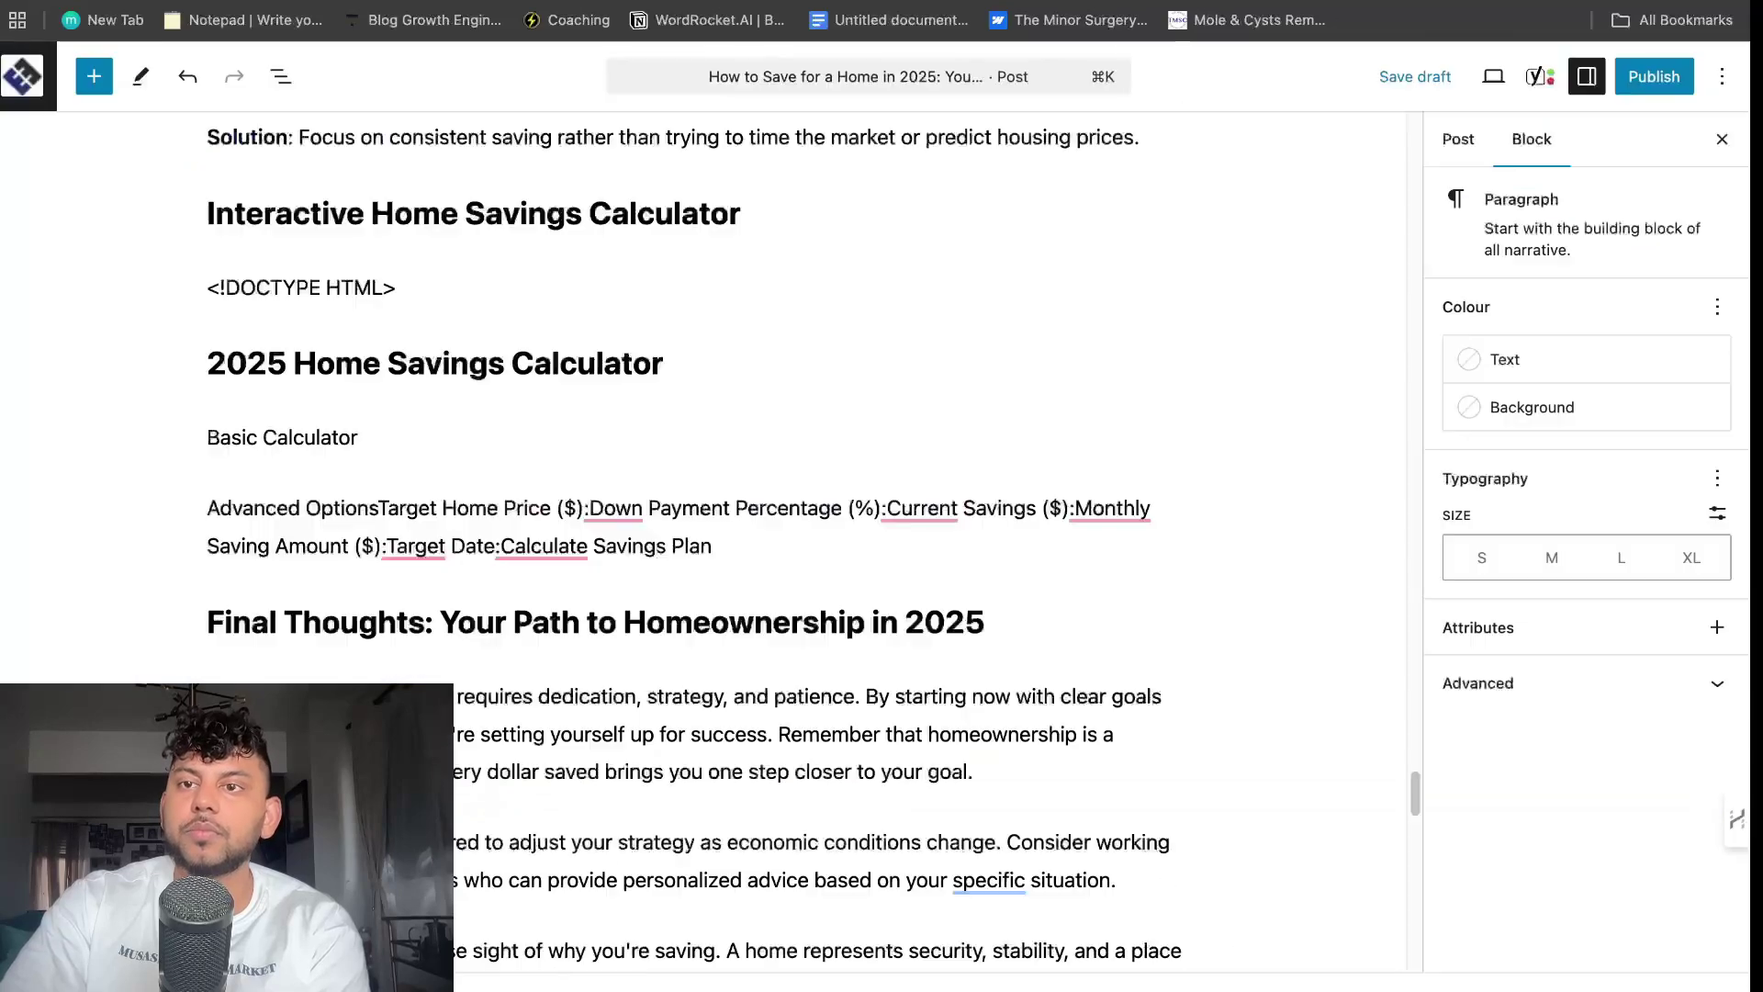
scroll(898, 307, up, 2)
scroll(898, 306, up, 10)
scroll(899, 306, up, 10)
scroll(898, 306, up, 10)
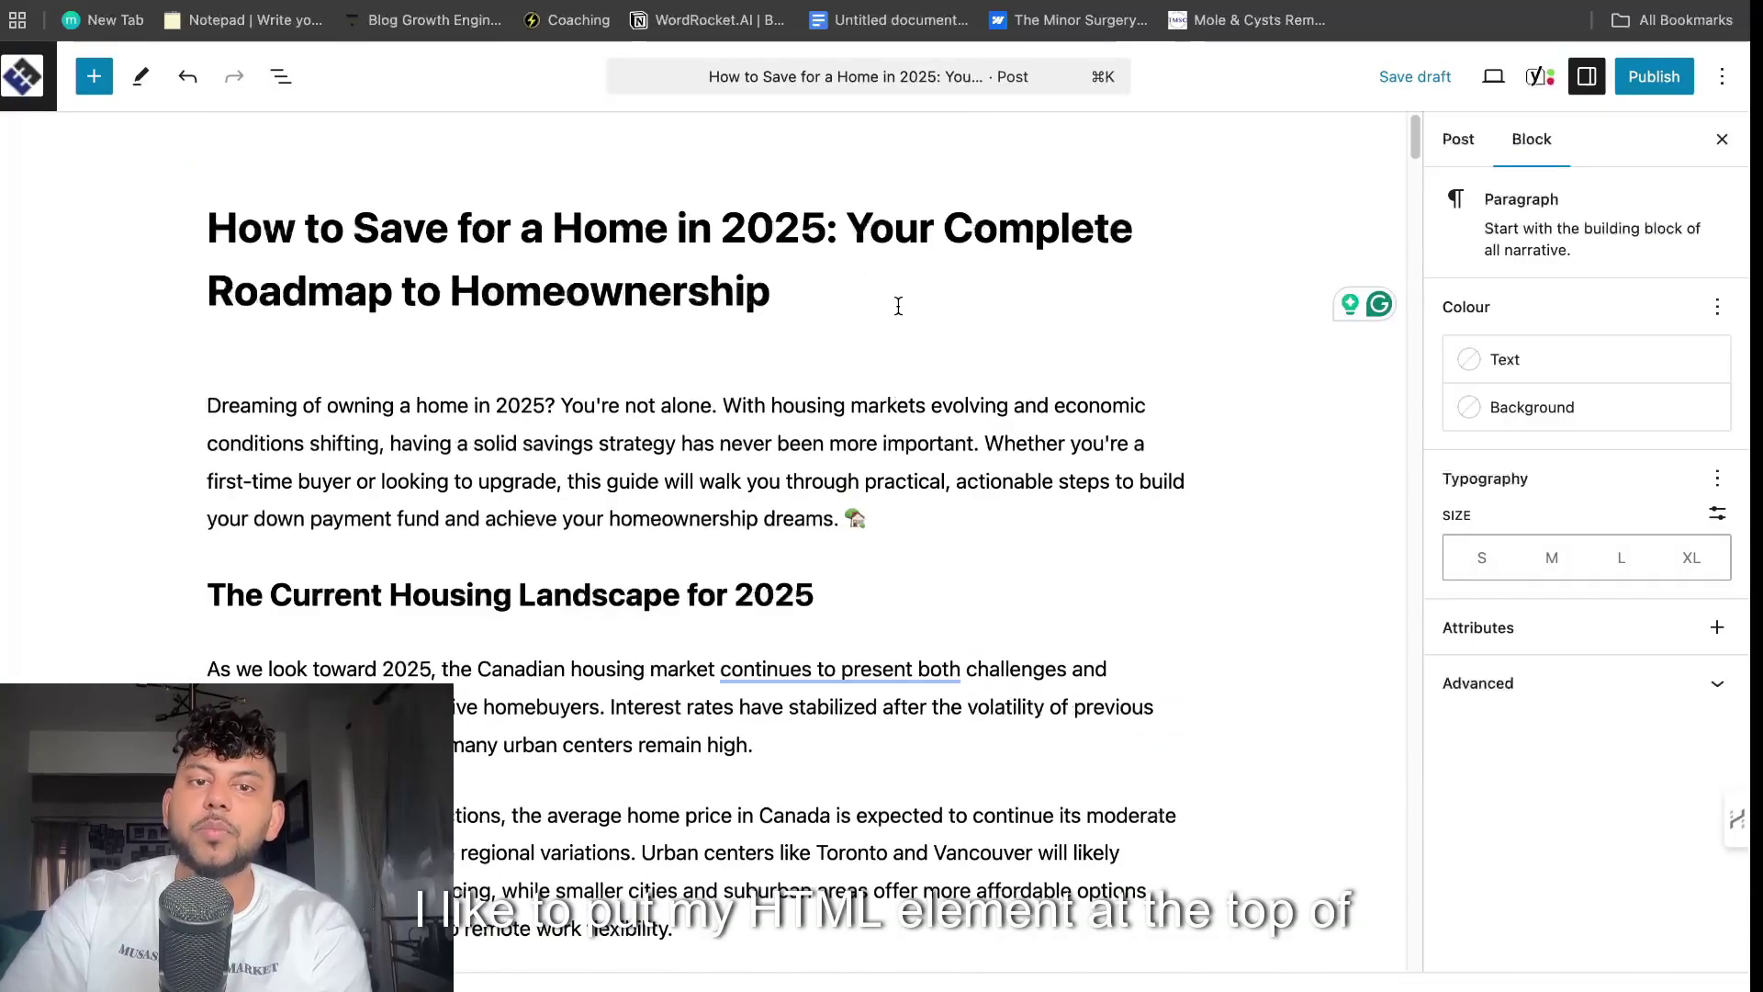
- Insert a Custom HTML block directly under the post title
click(832, 291)
key(Return)
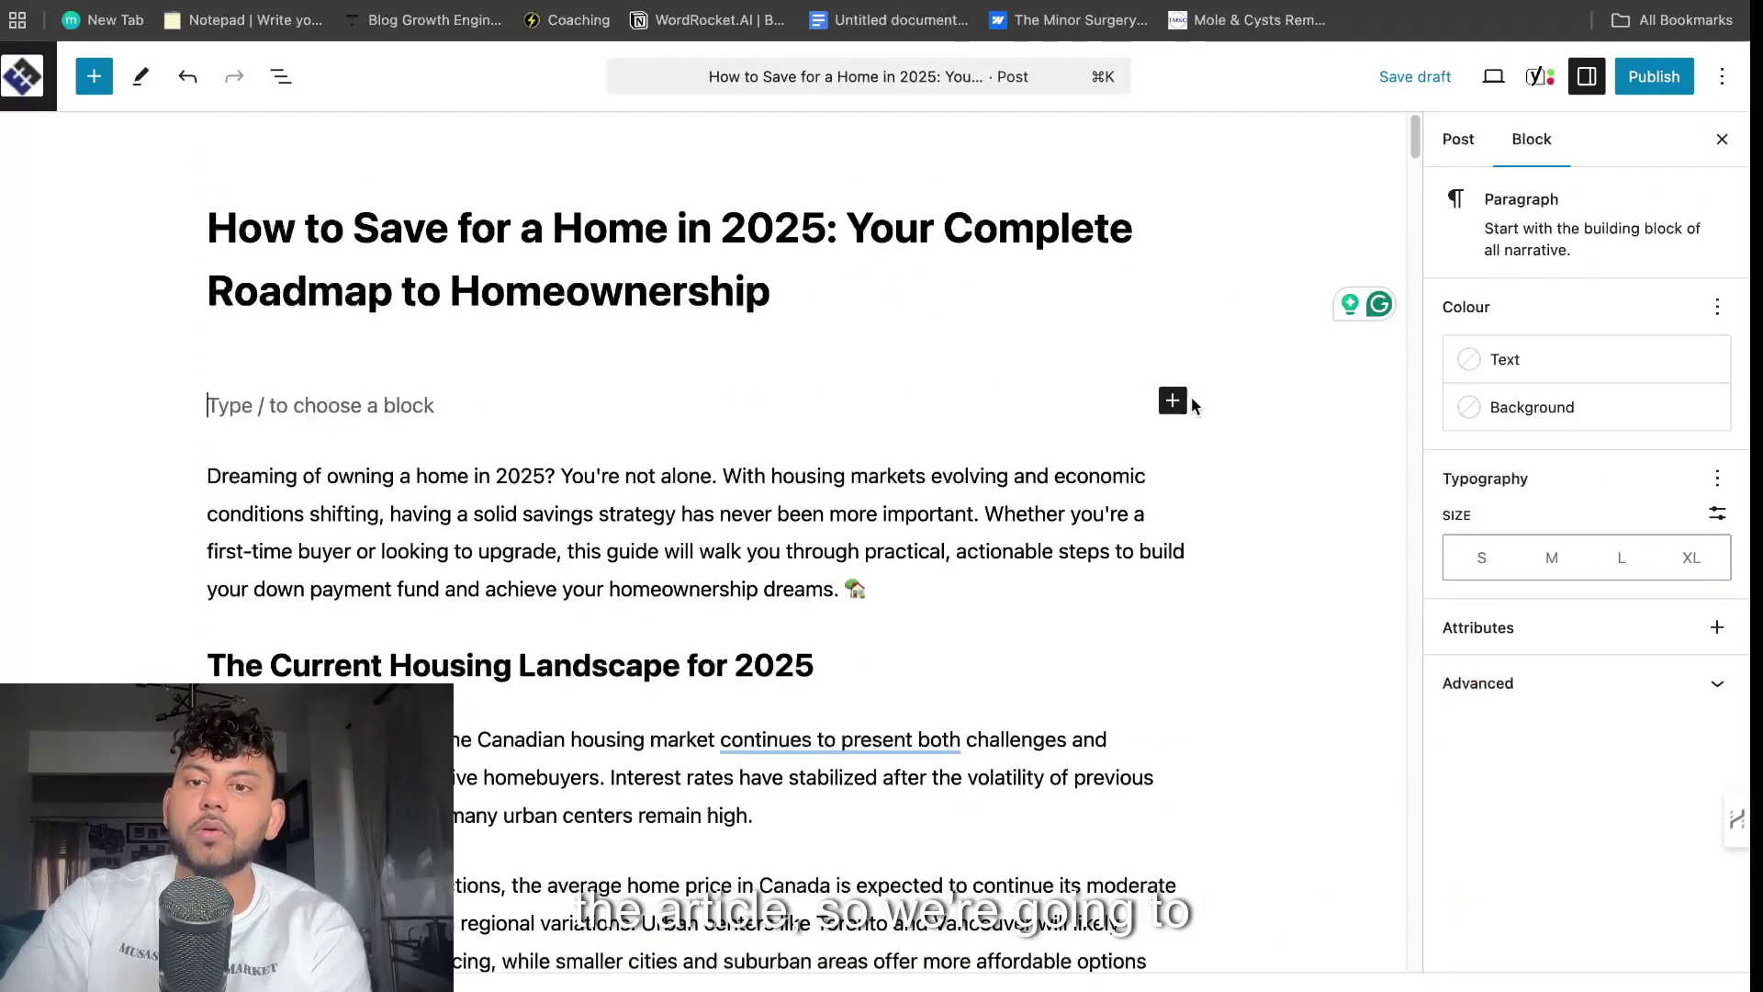
click(1193, 398)
click(1173, 400)
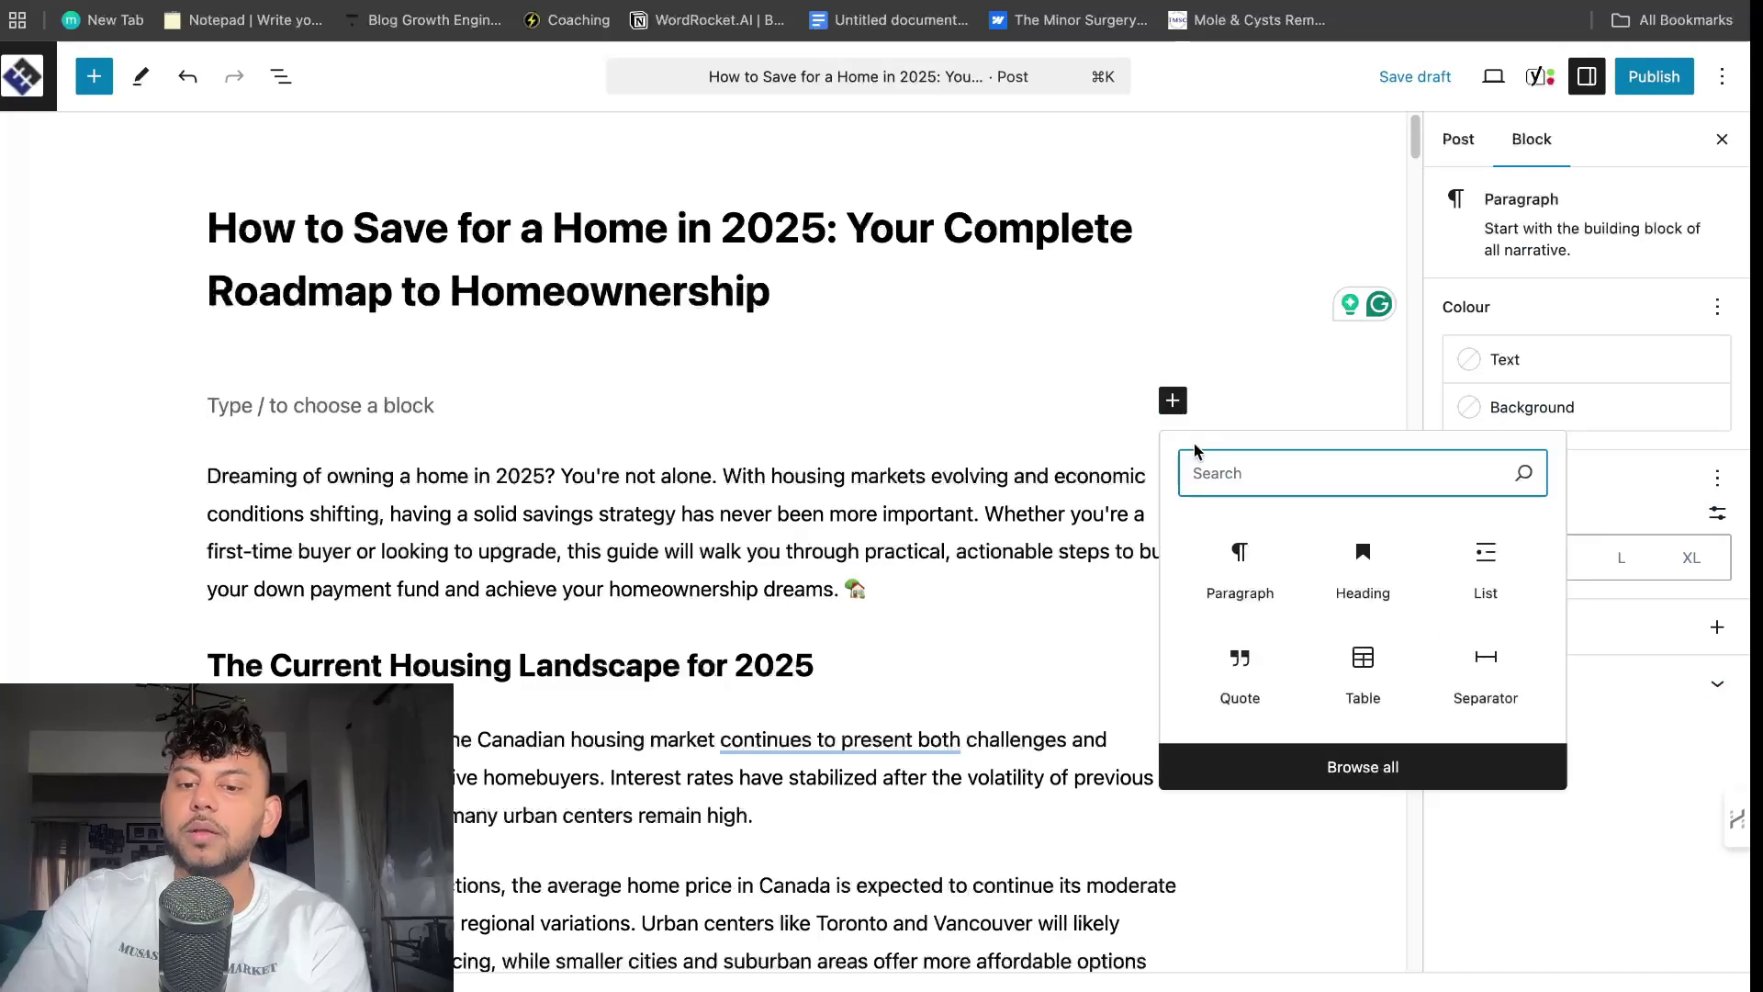
text(htm)
click(1223, 553)
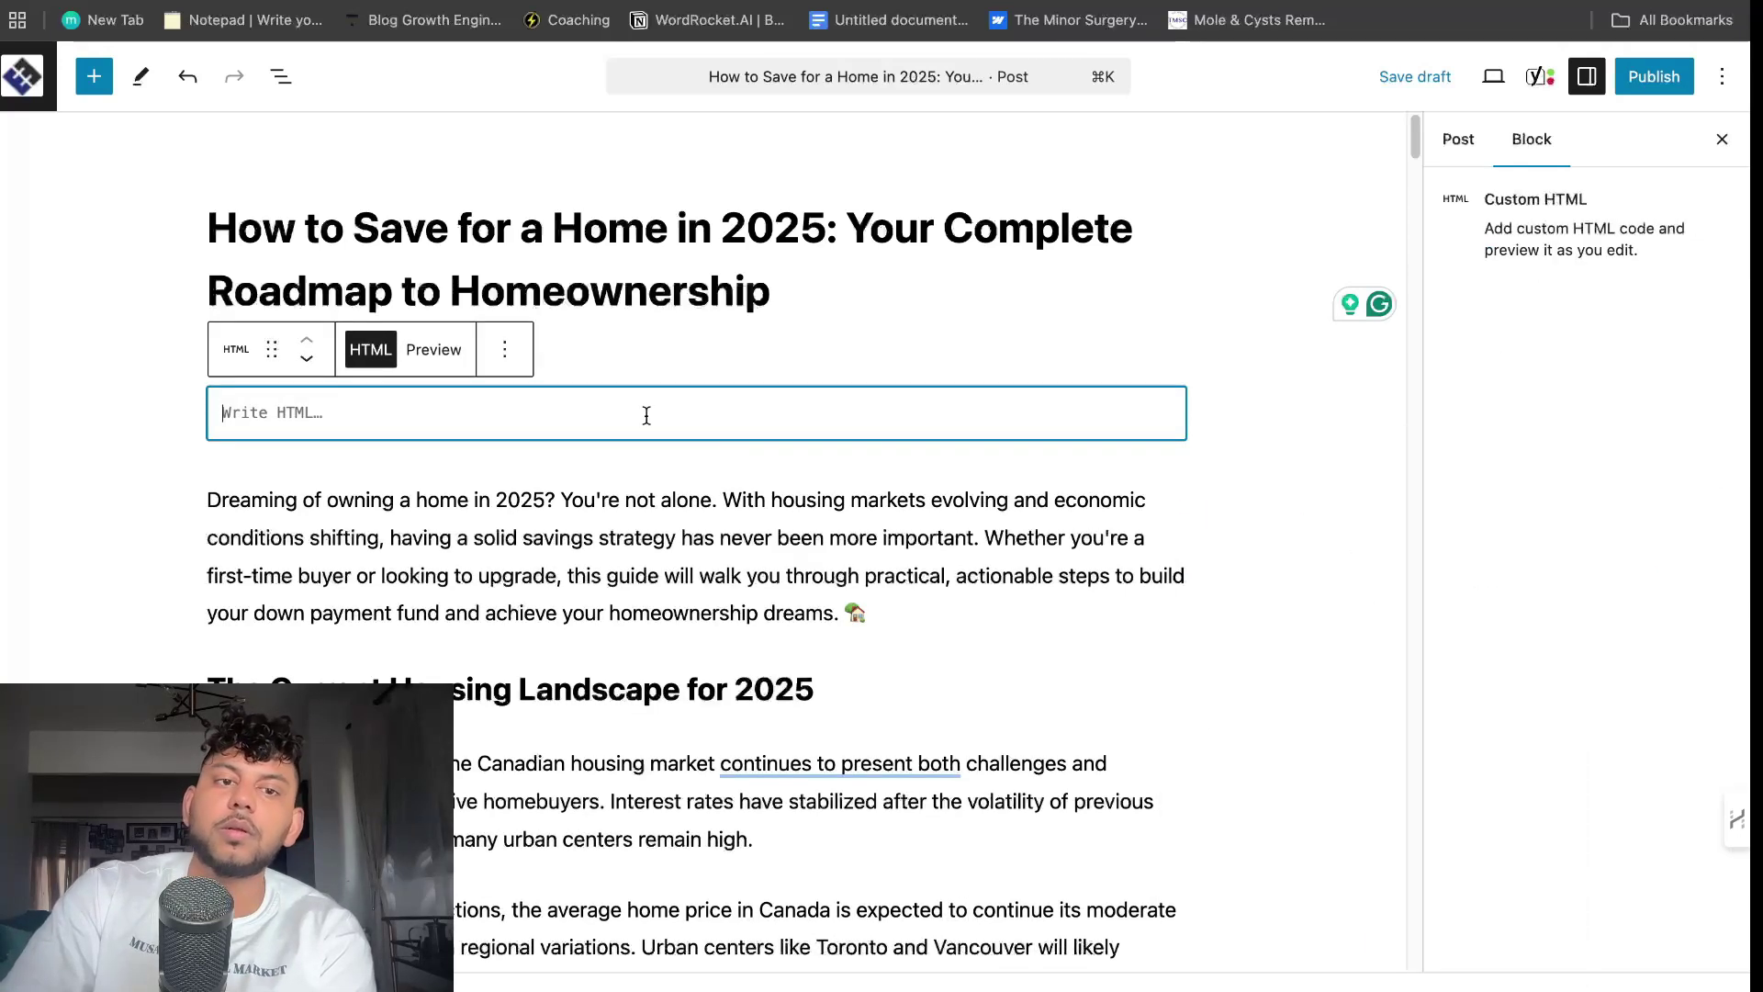
- Paste the calculator code, preview the rendered calculator and run Calculate Savings Plan with defaults
key(ctrl+v)
click(433, 348)
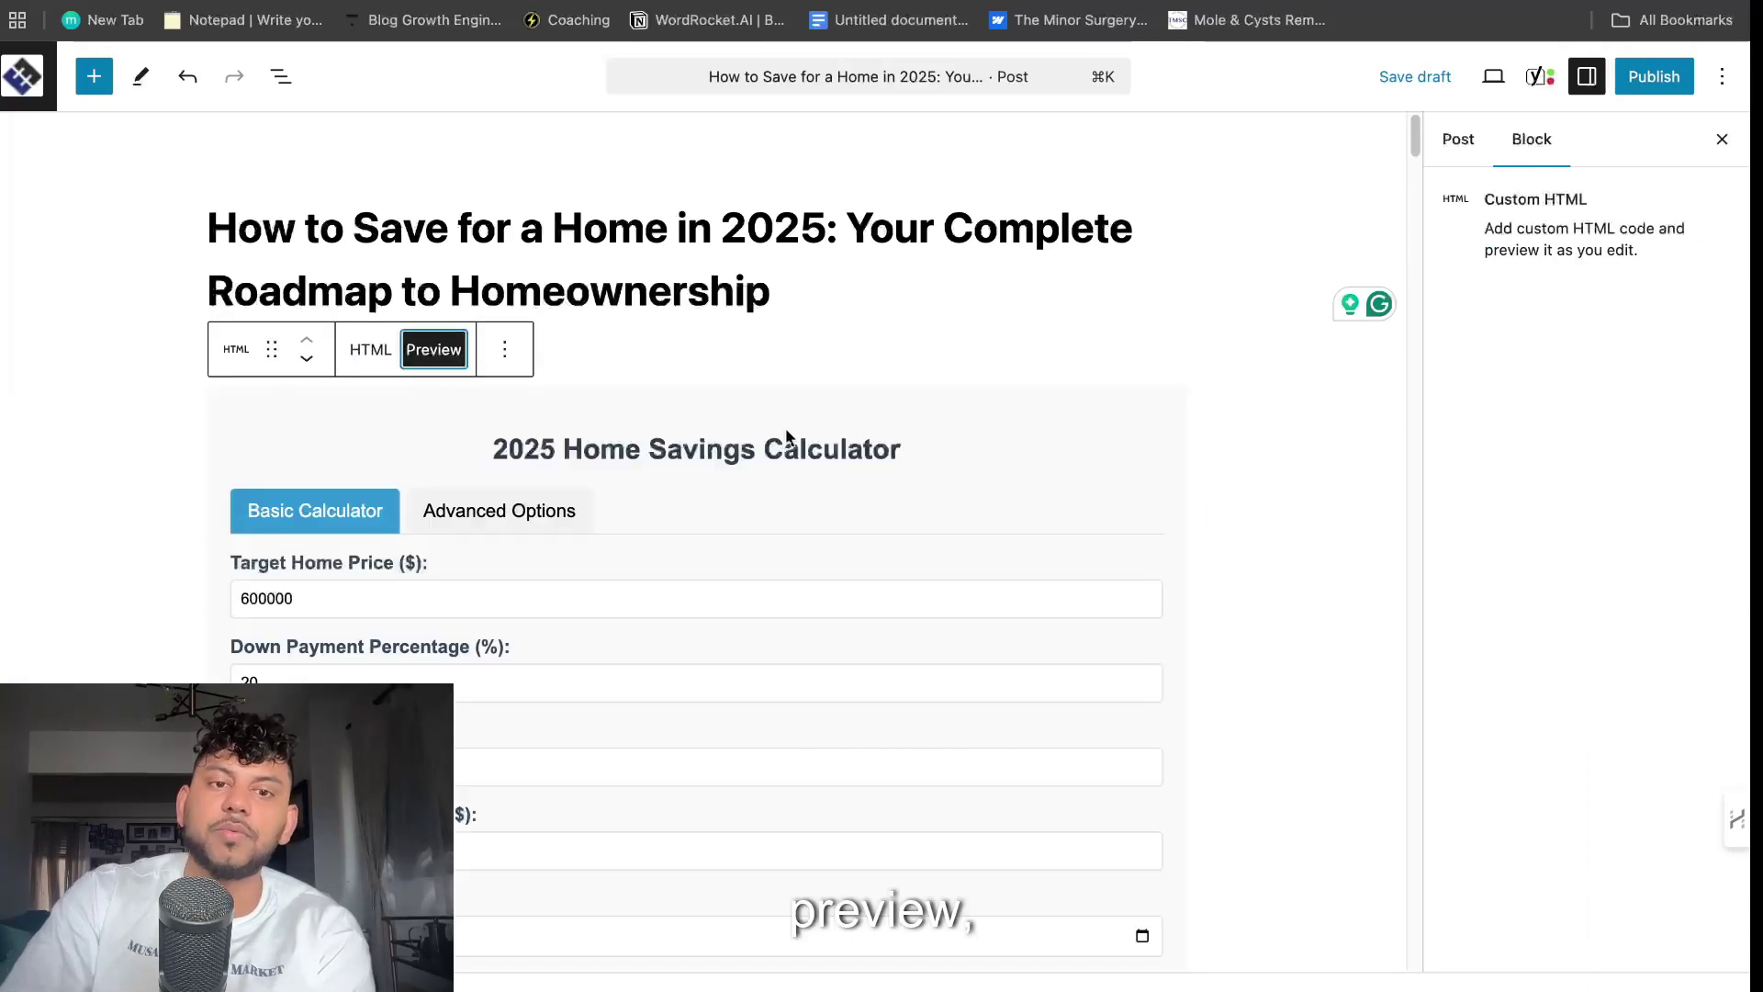
scroll(384, 596, down, 1)
scroll(635, 787, down, 2)
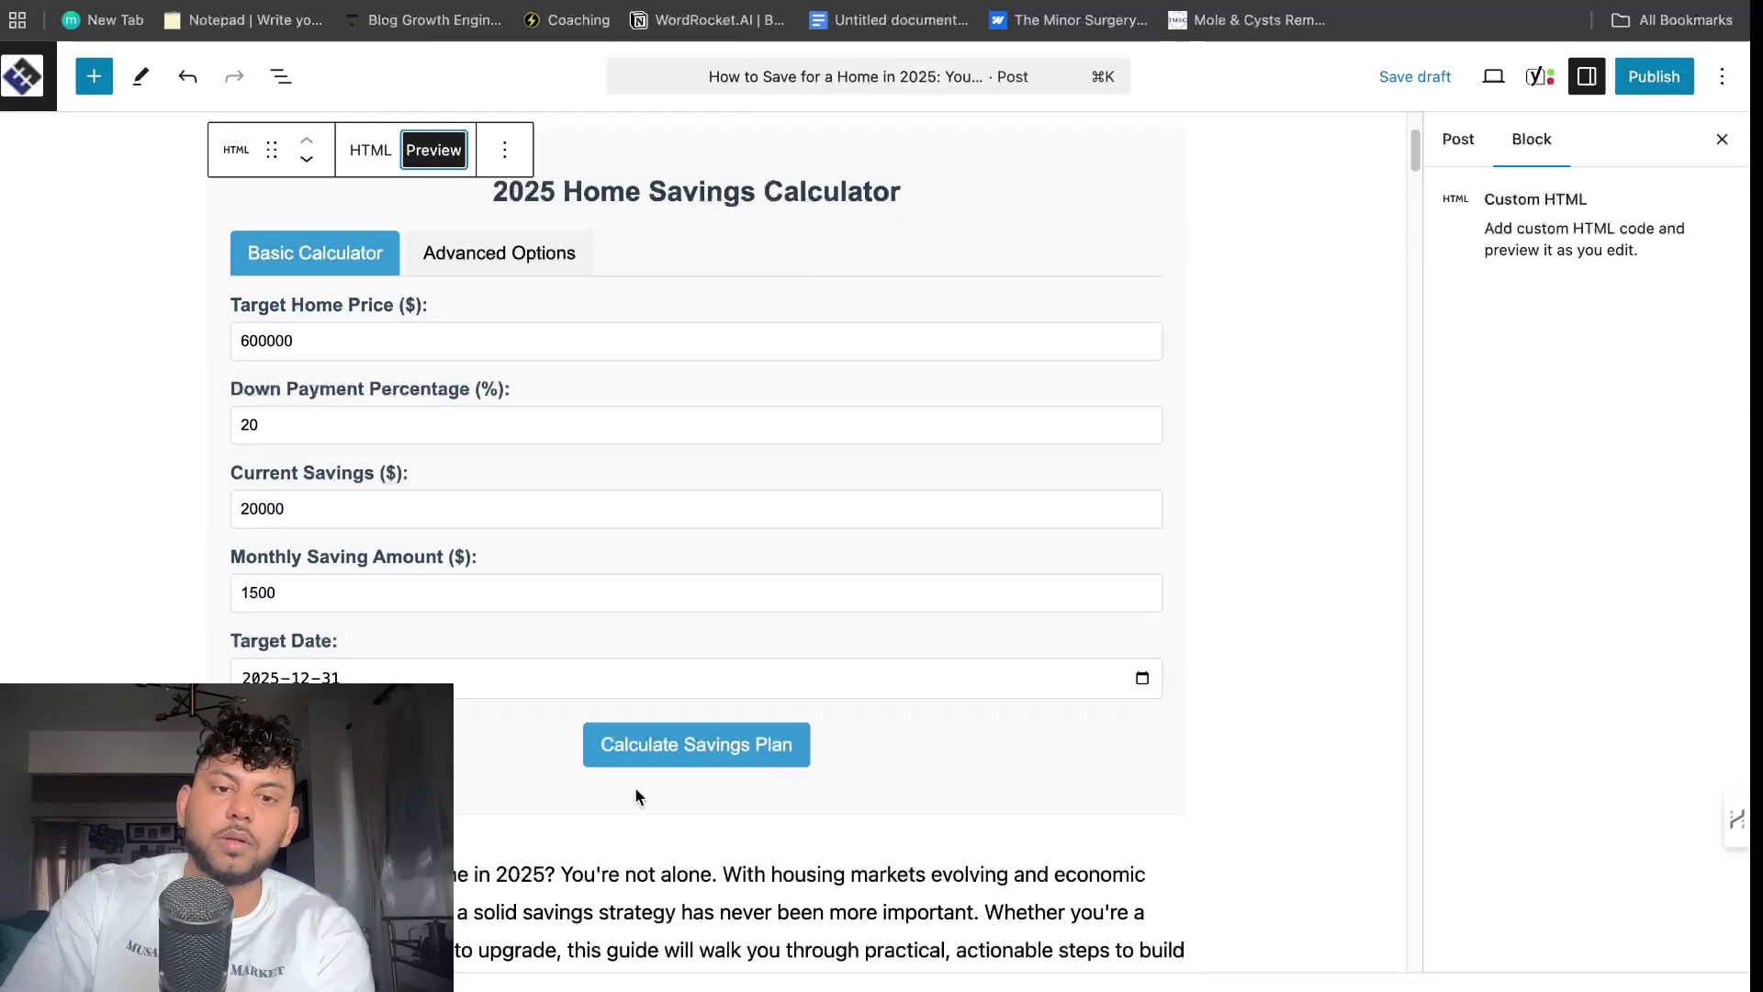
click(645, 740)
scroll(606, 710, down, 2)
scroll(543, 787, down, 2)
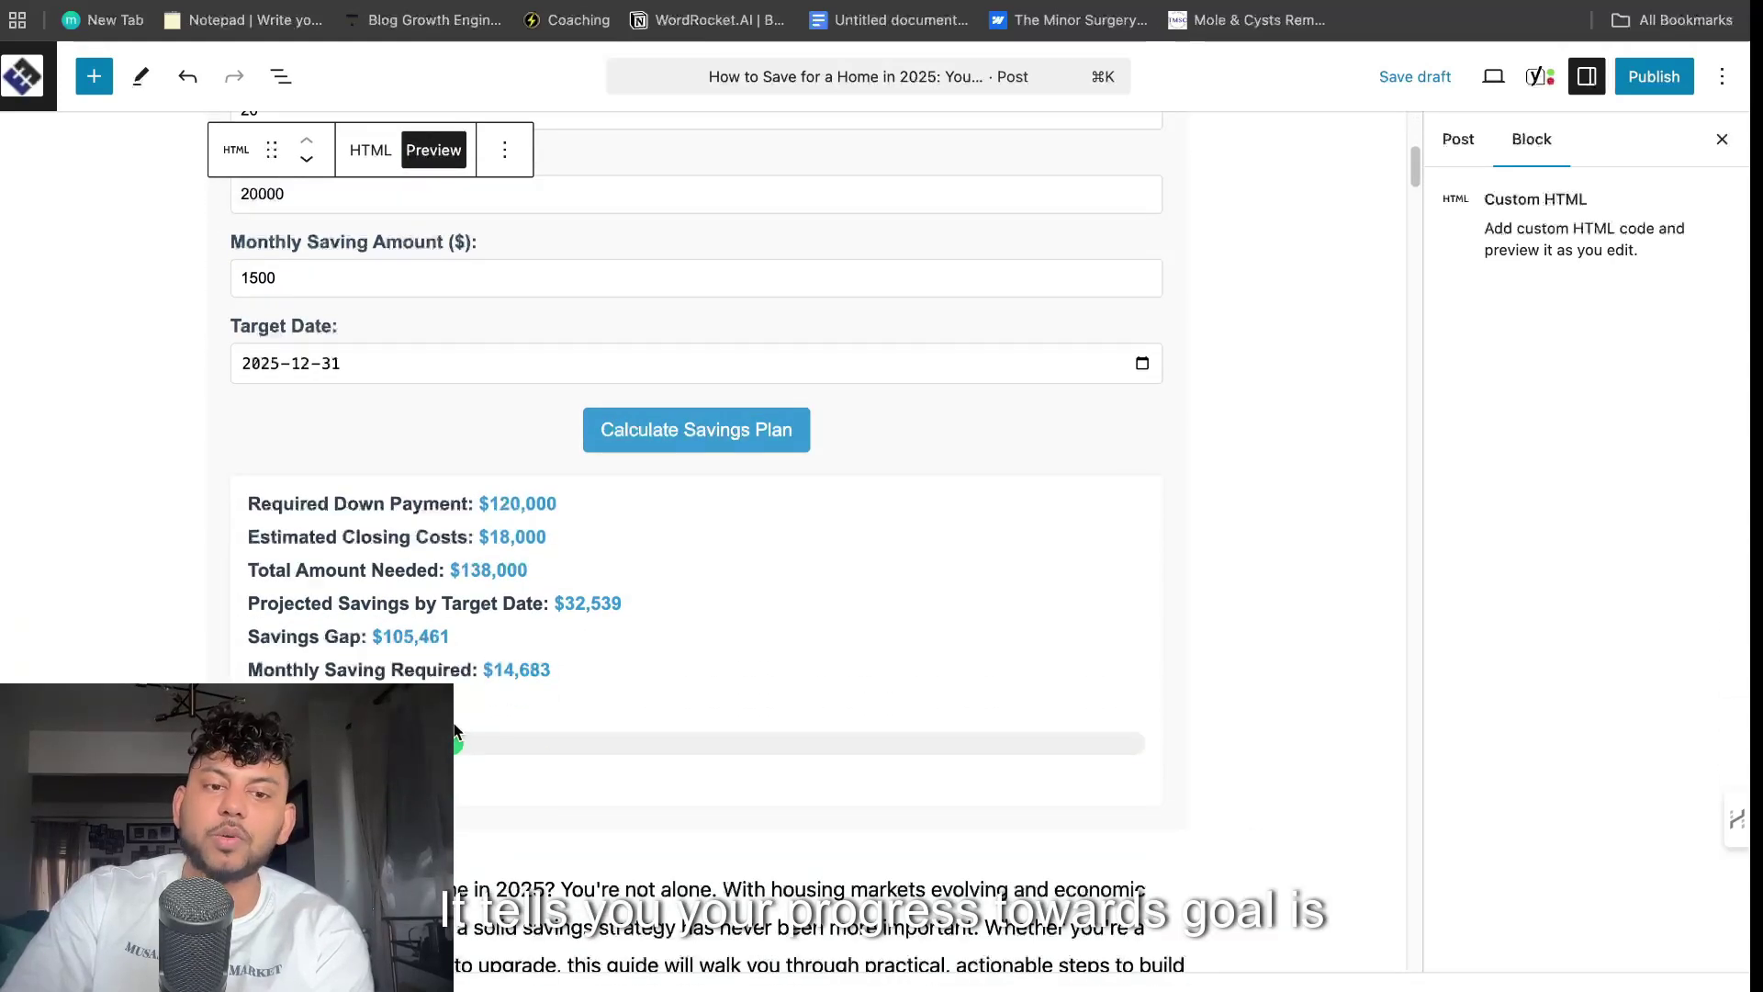
scroll(465, 732, up, 1)
scroll(441, 593, up, 3)
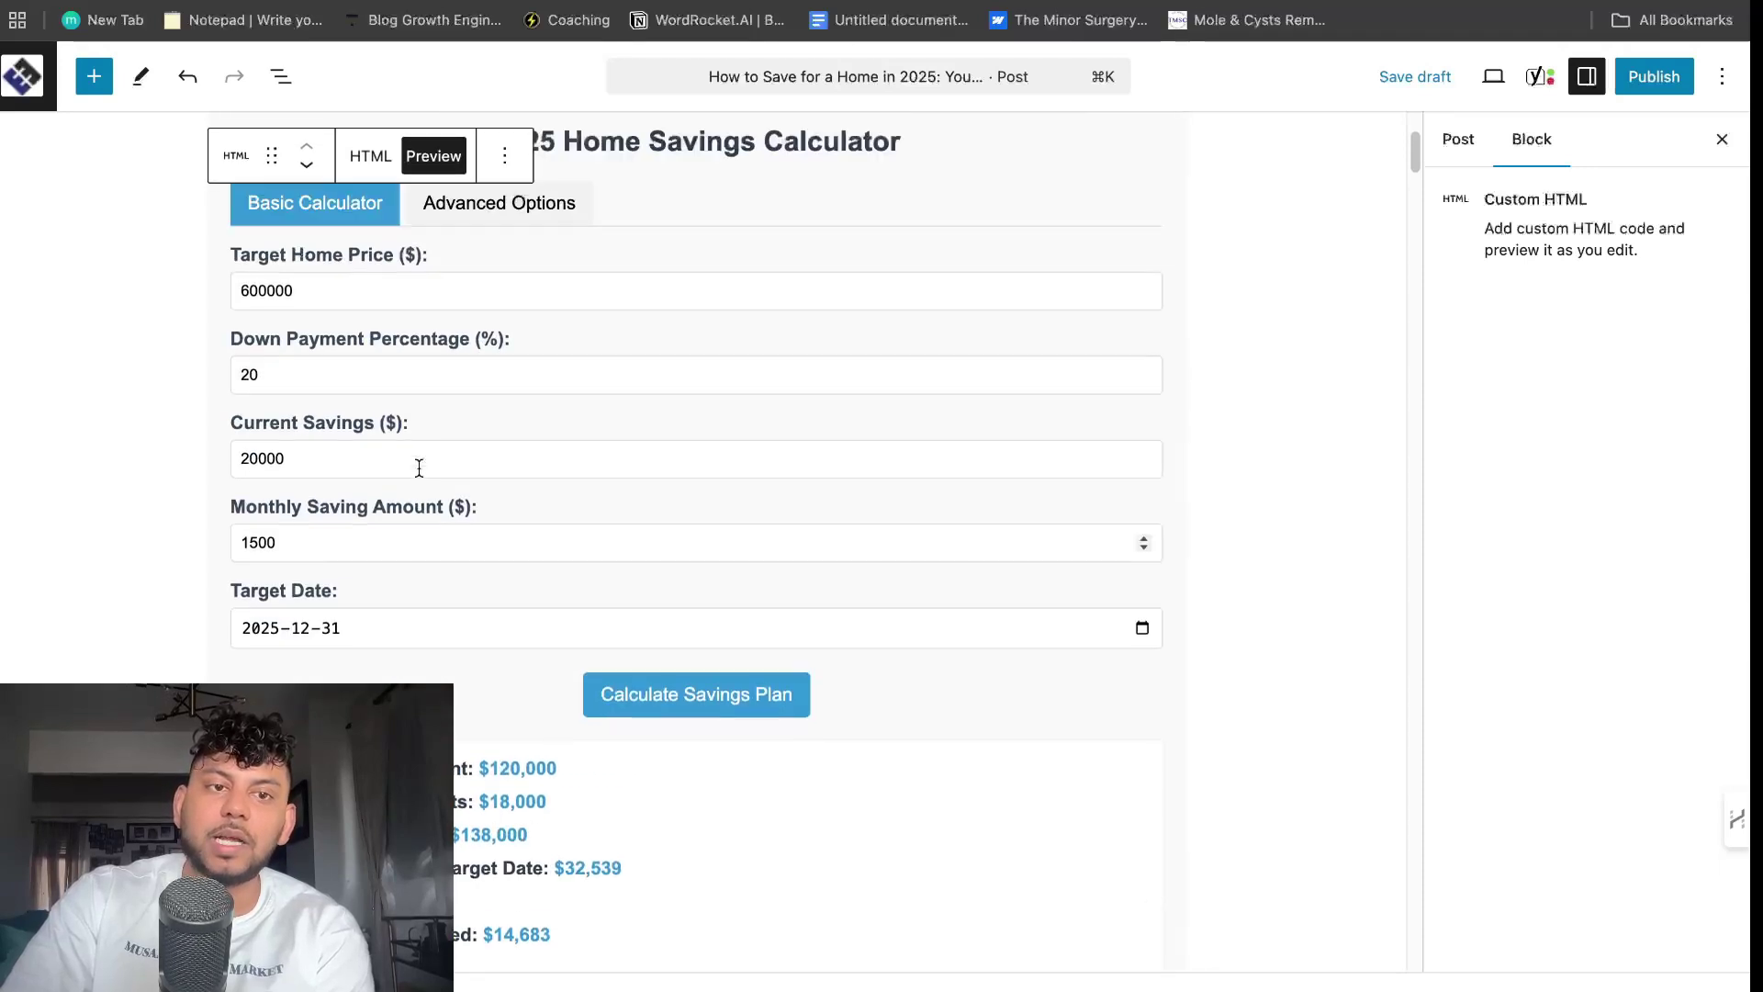
scroll(373, 428, up, 1)
scroll(382, 418, down, 2)
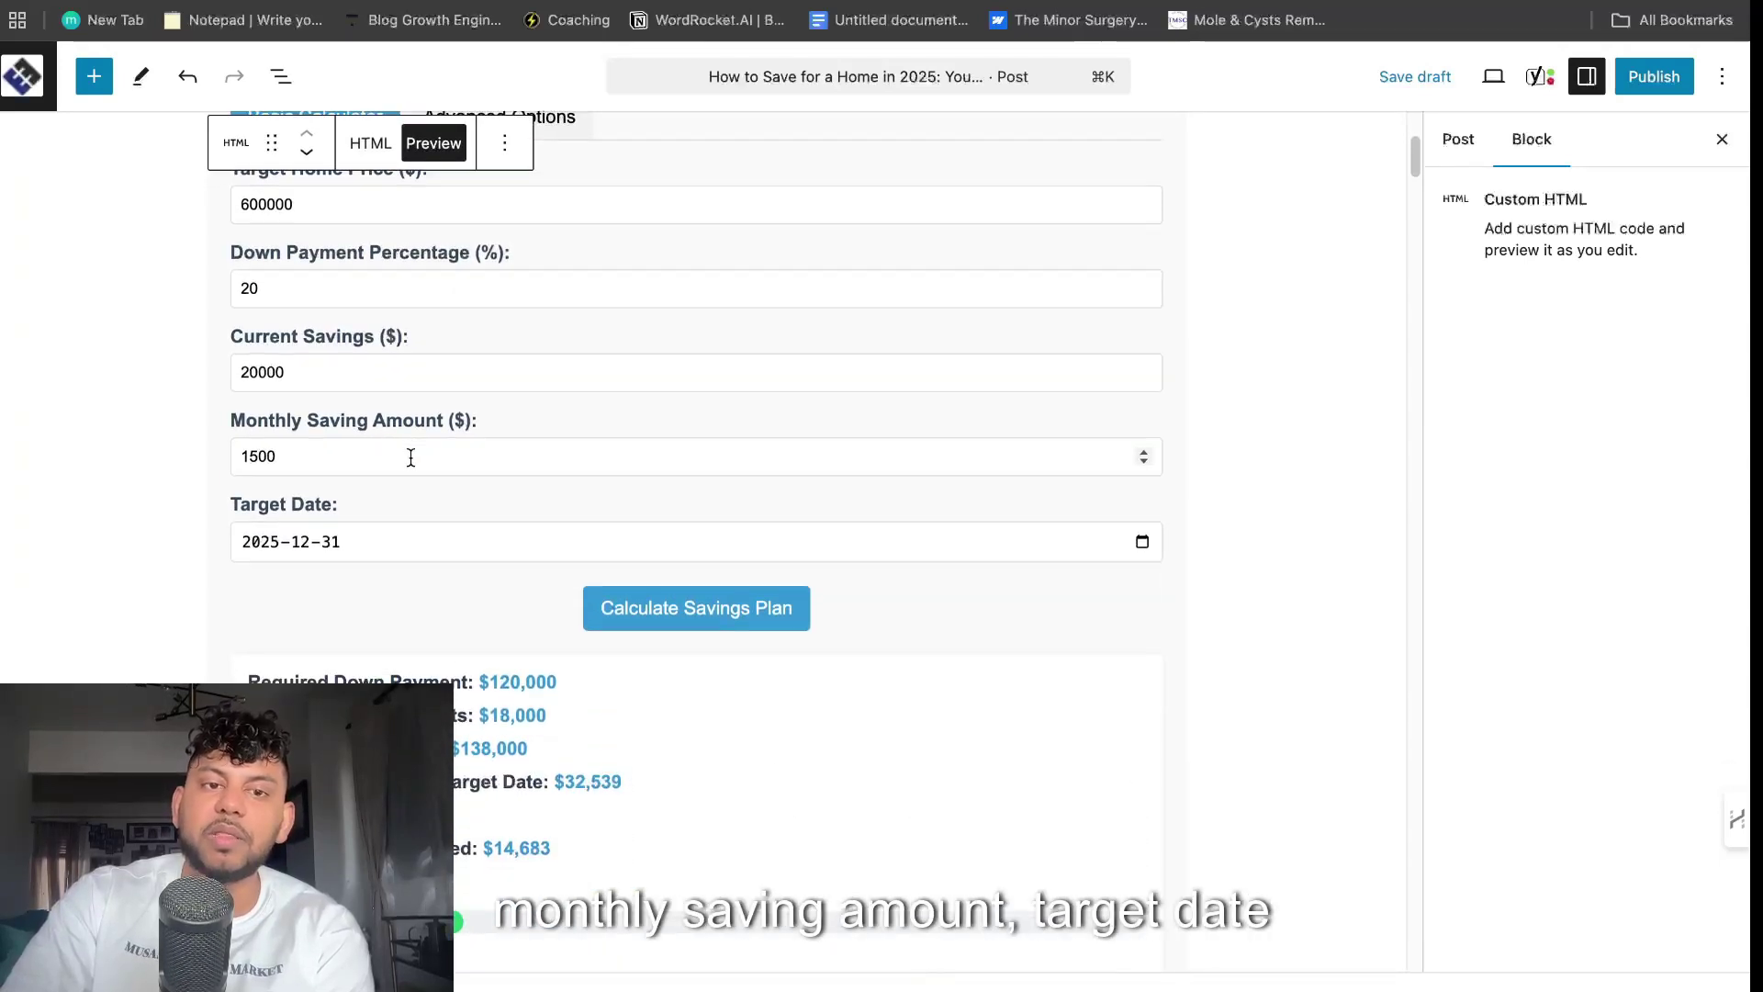
scroll(409, 458, down, 1)
- Set the calculator's Target Date to 2025-12-12 via the calendar picker
click(315, 498)
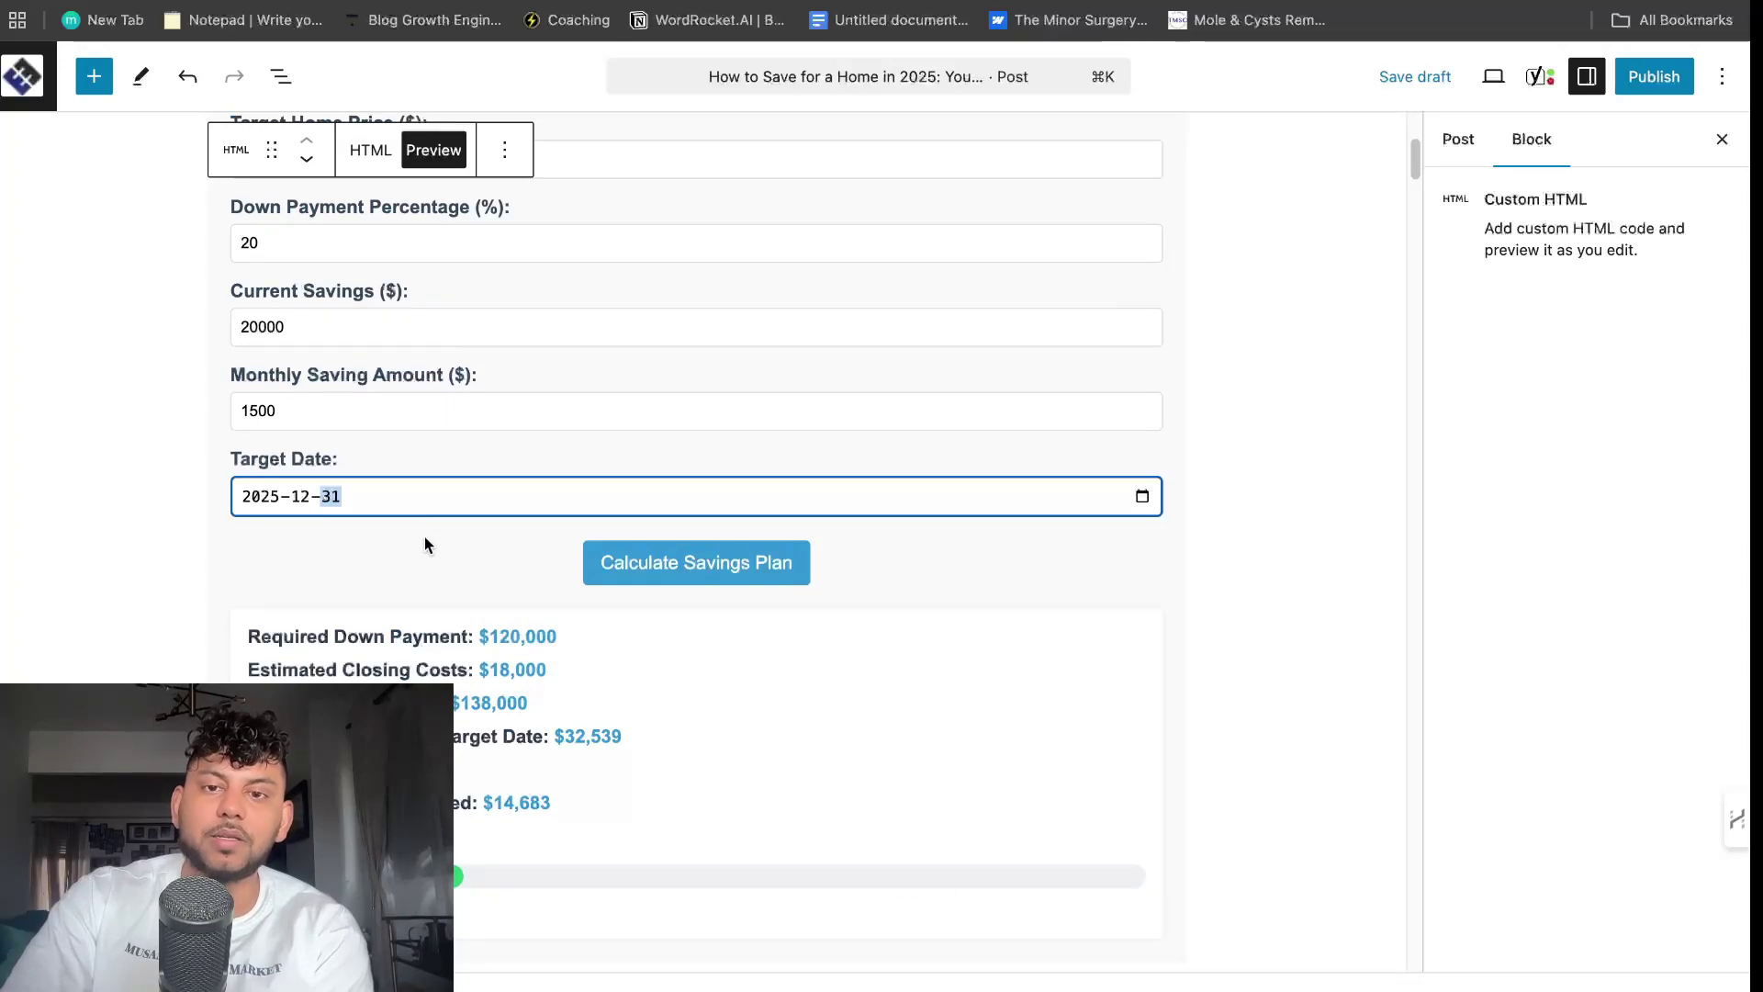
click(1142, 496)
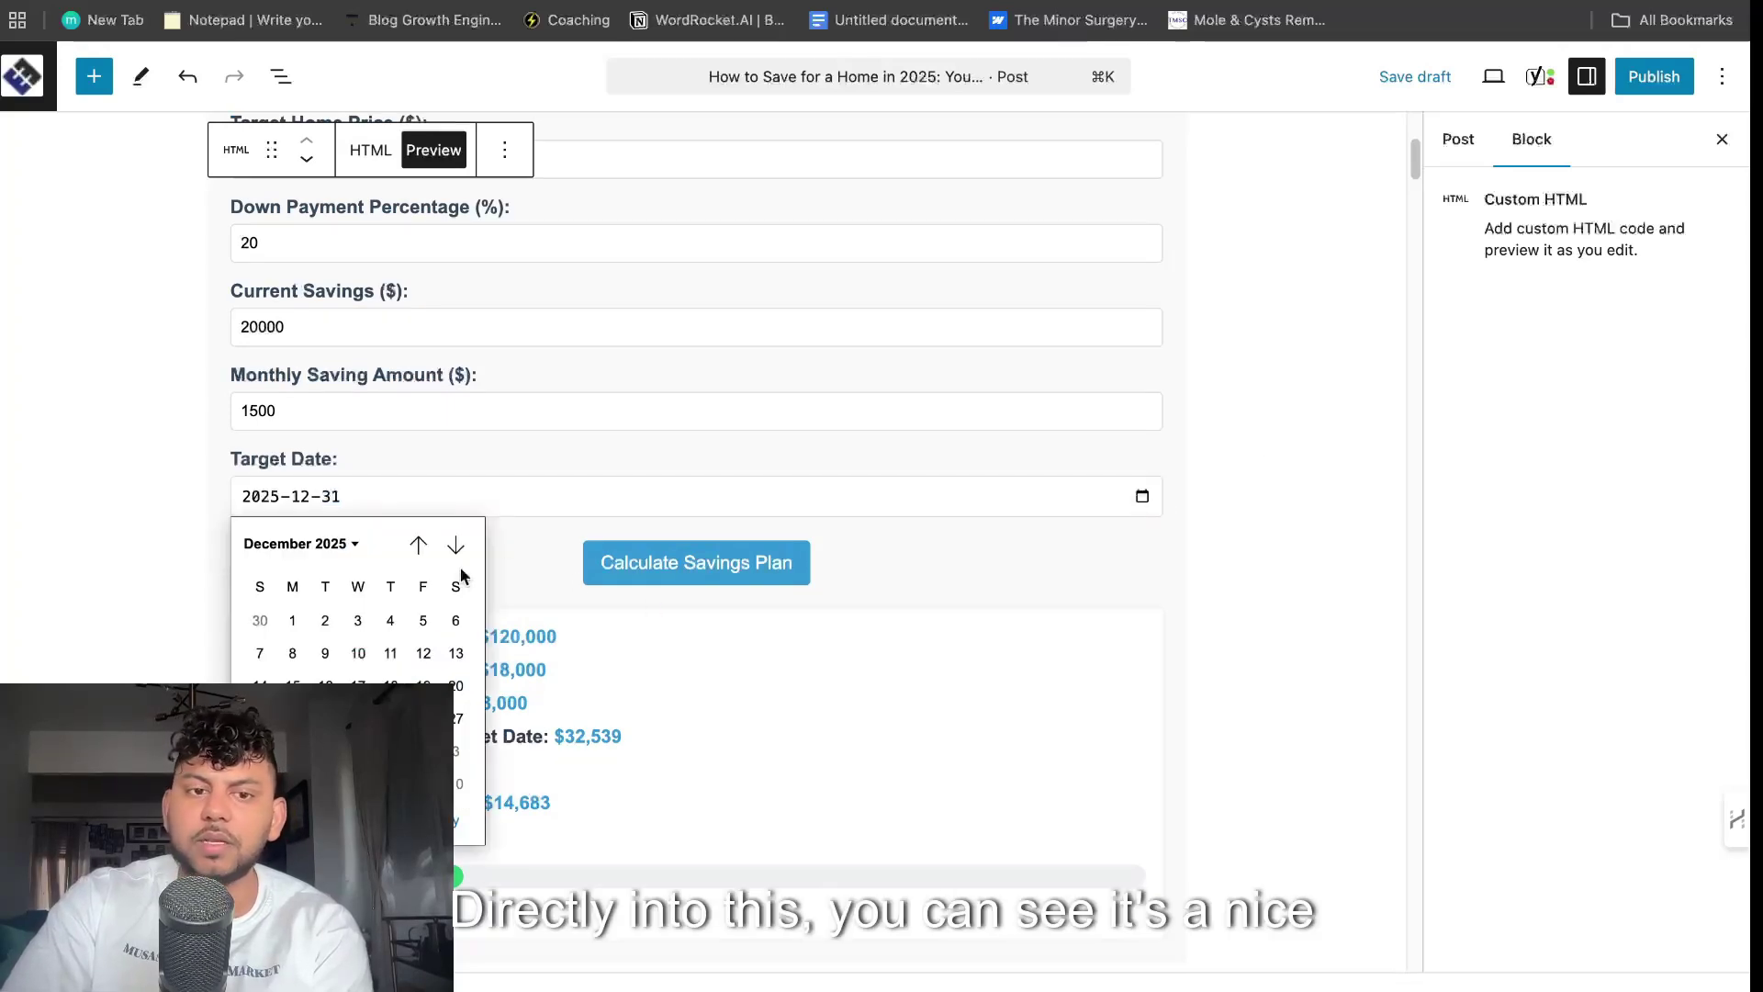
click(416, 623)
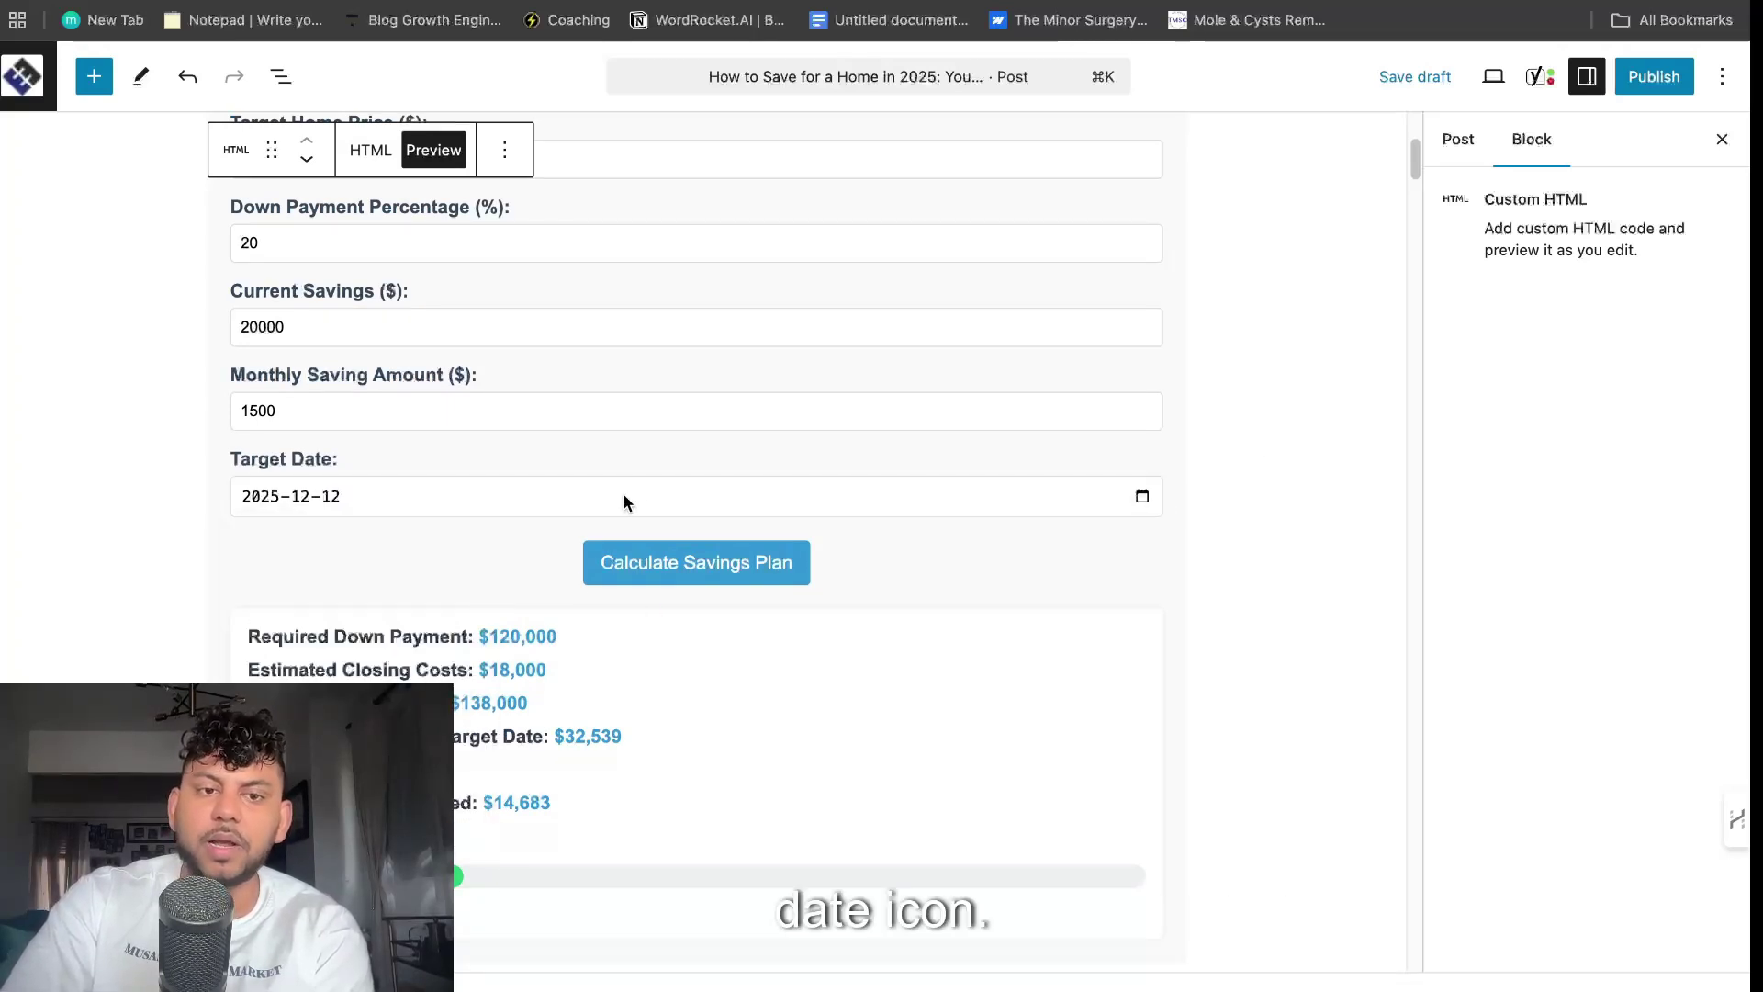
scroll(630, 494, up, 1)
scroll(638, 492, up, 4)
scroll(638, 500, down, 3)
scroll(639, 501, down, 5)
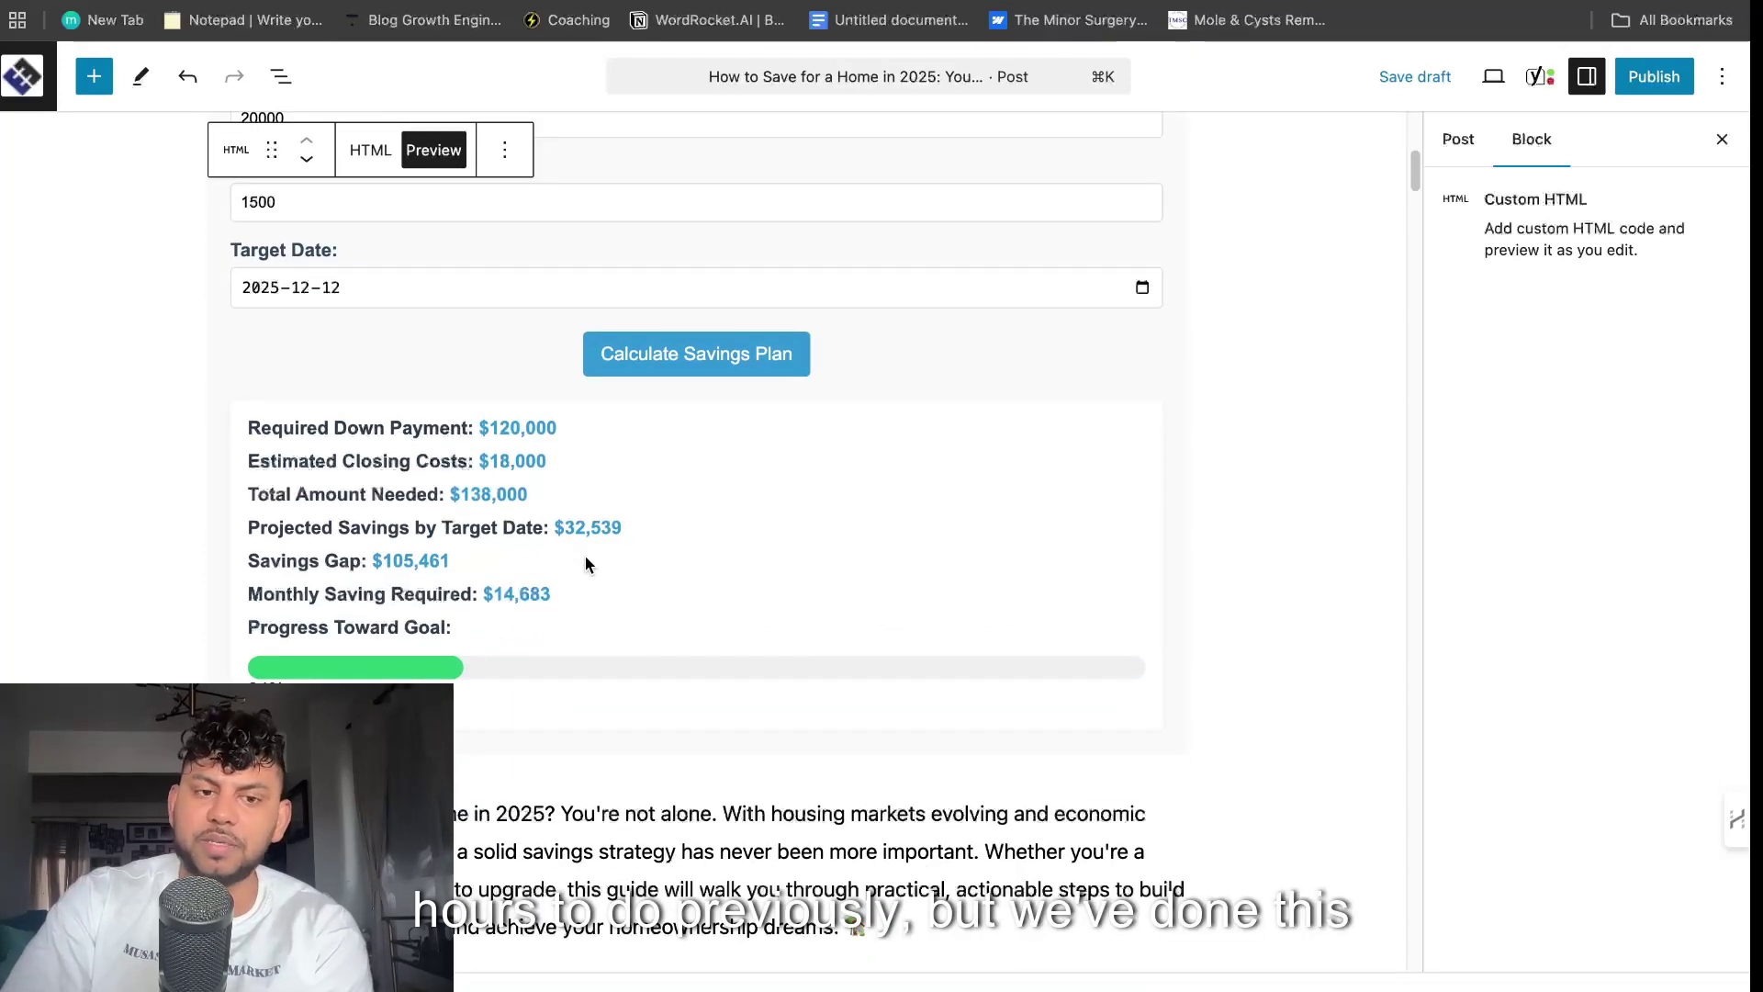
scroll(586, 556, down, 3)
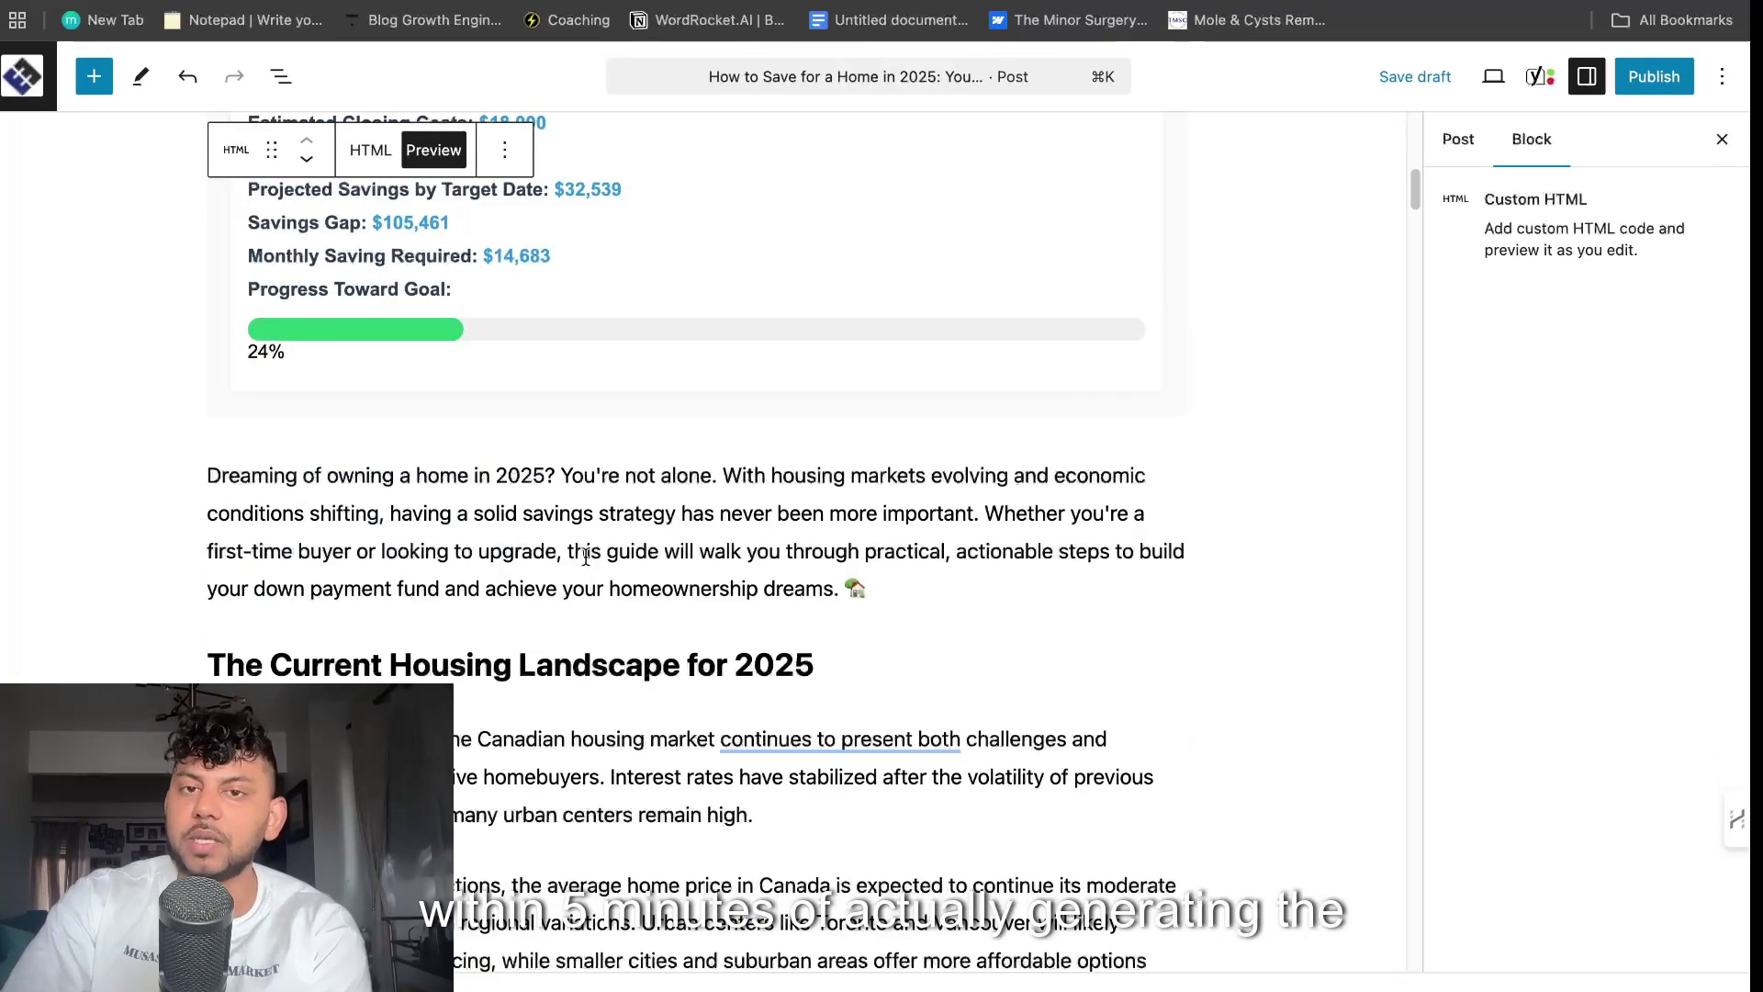
scroll(585, 556, up, 3)
scroll(586, 555, up, 3)
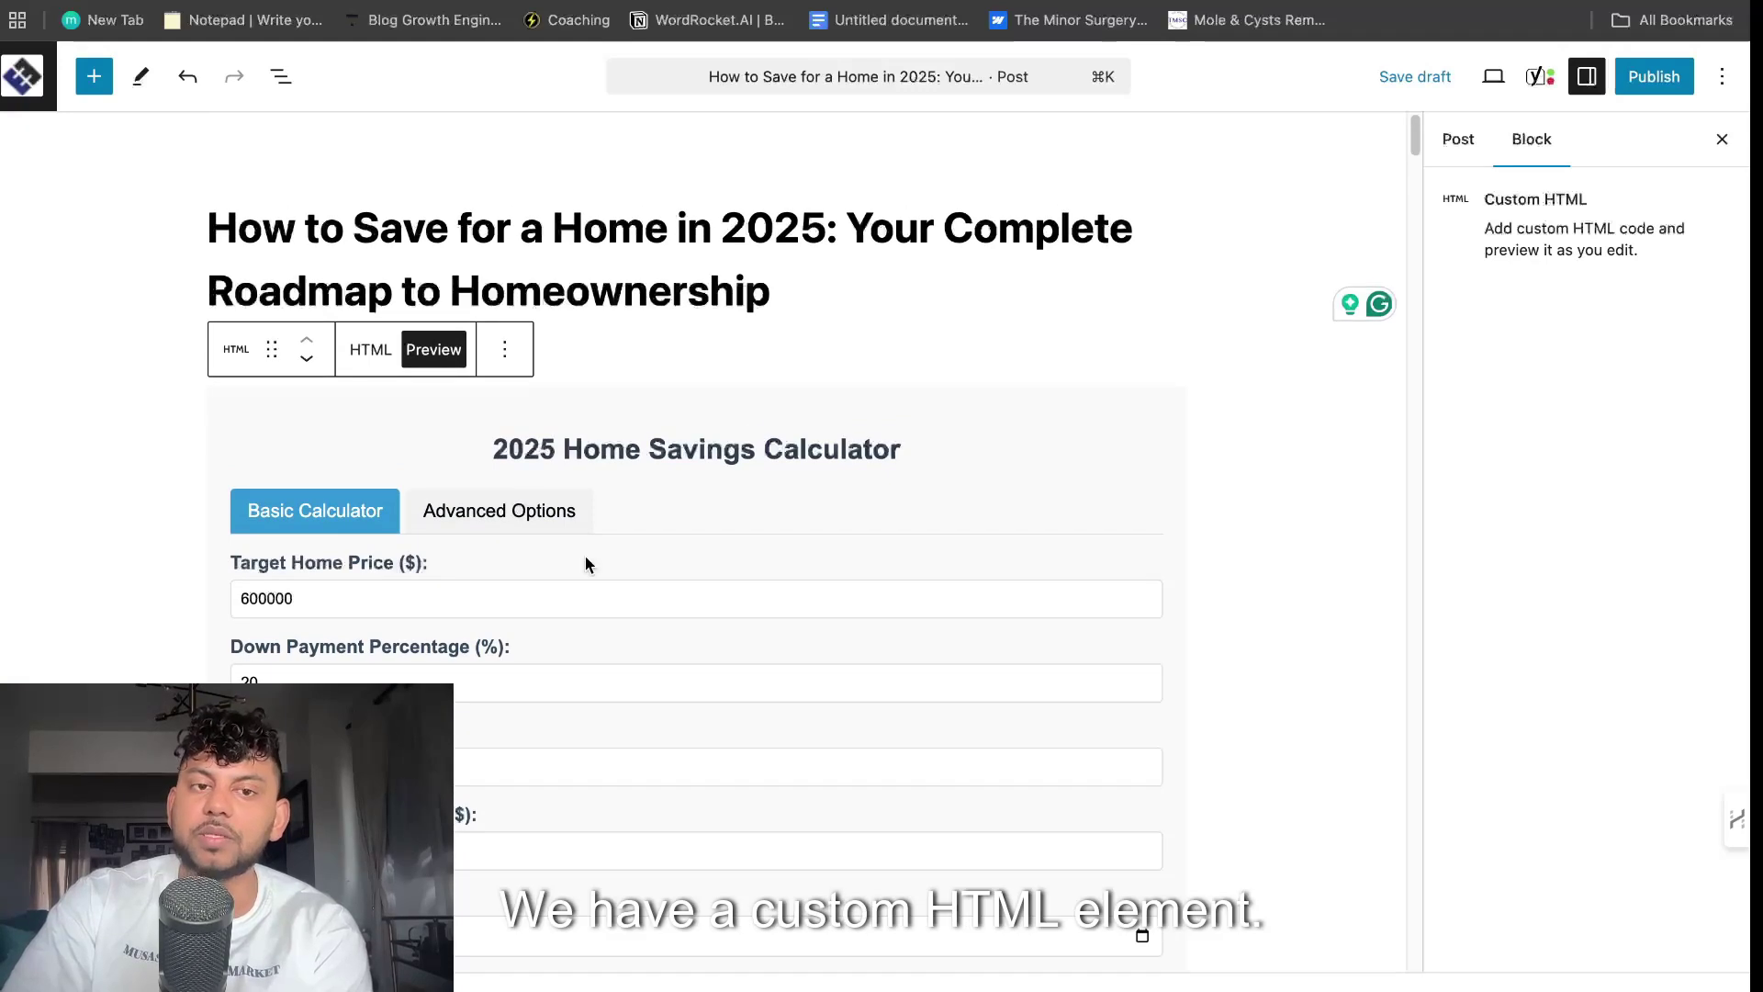
scroll(586, 555, down, 6)
scroll(585, 556, down, 6)
scroll(586, 556, down, 6)
scroll(586, 555, down, 6)
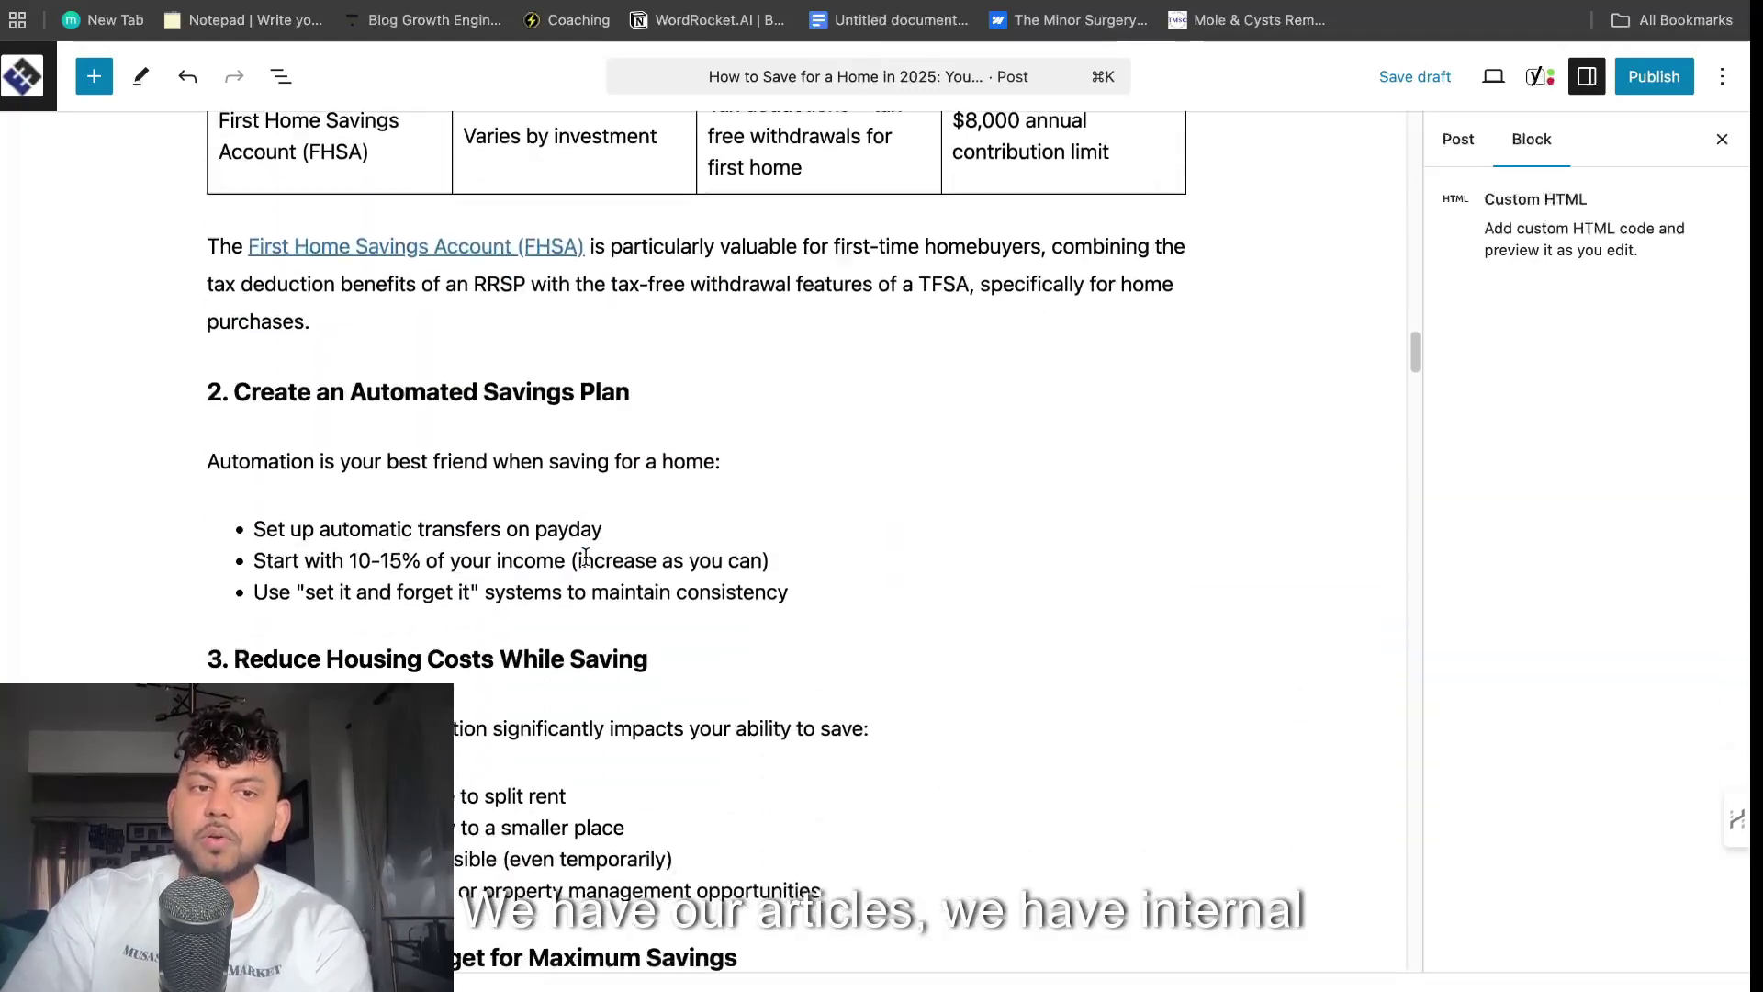
scroll(586, 556, down, 5)
scroll(586, 555, down, 5)
scroll(586, 556, down, 5)
scroll(585, 555, down, 5)
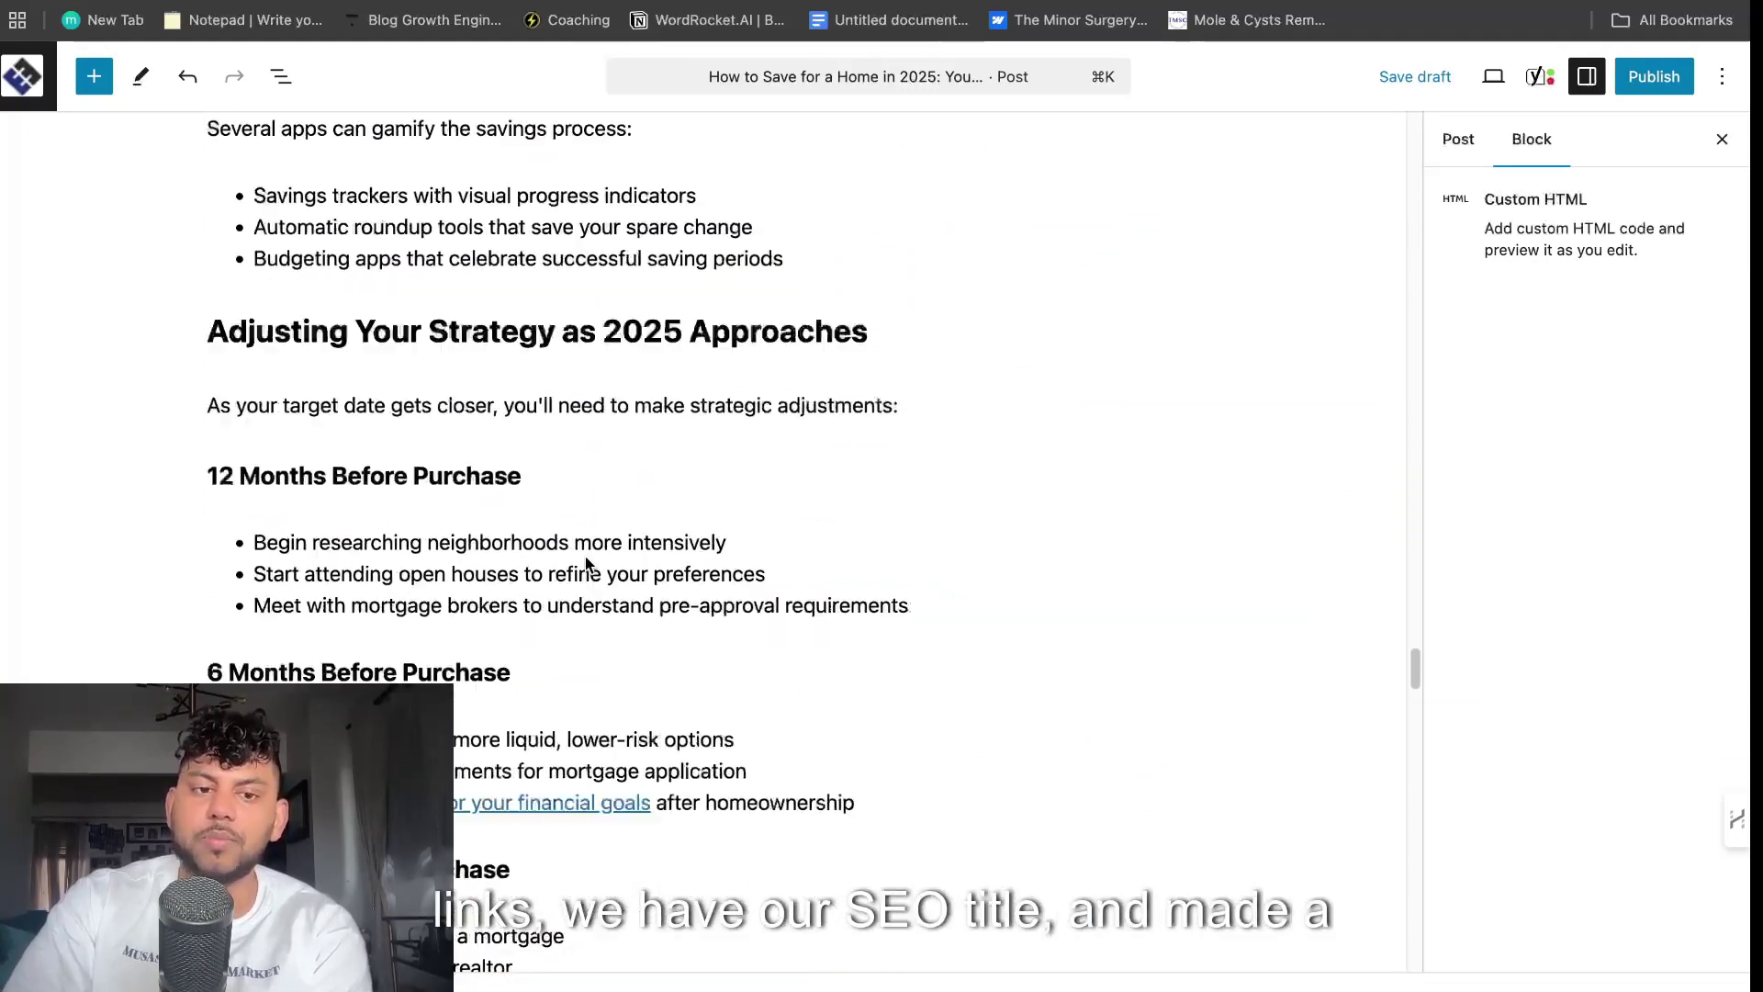
scroll(585, 555, up, 10)
scroll(586, 556, up, 10)
scroll(586, 555, up, 10)
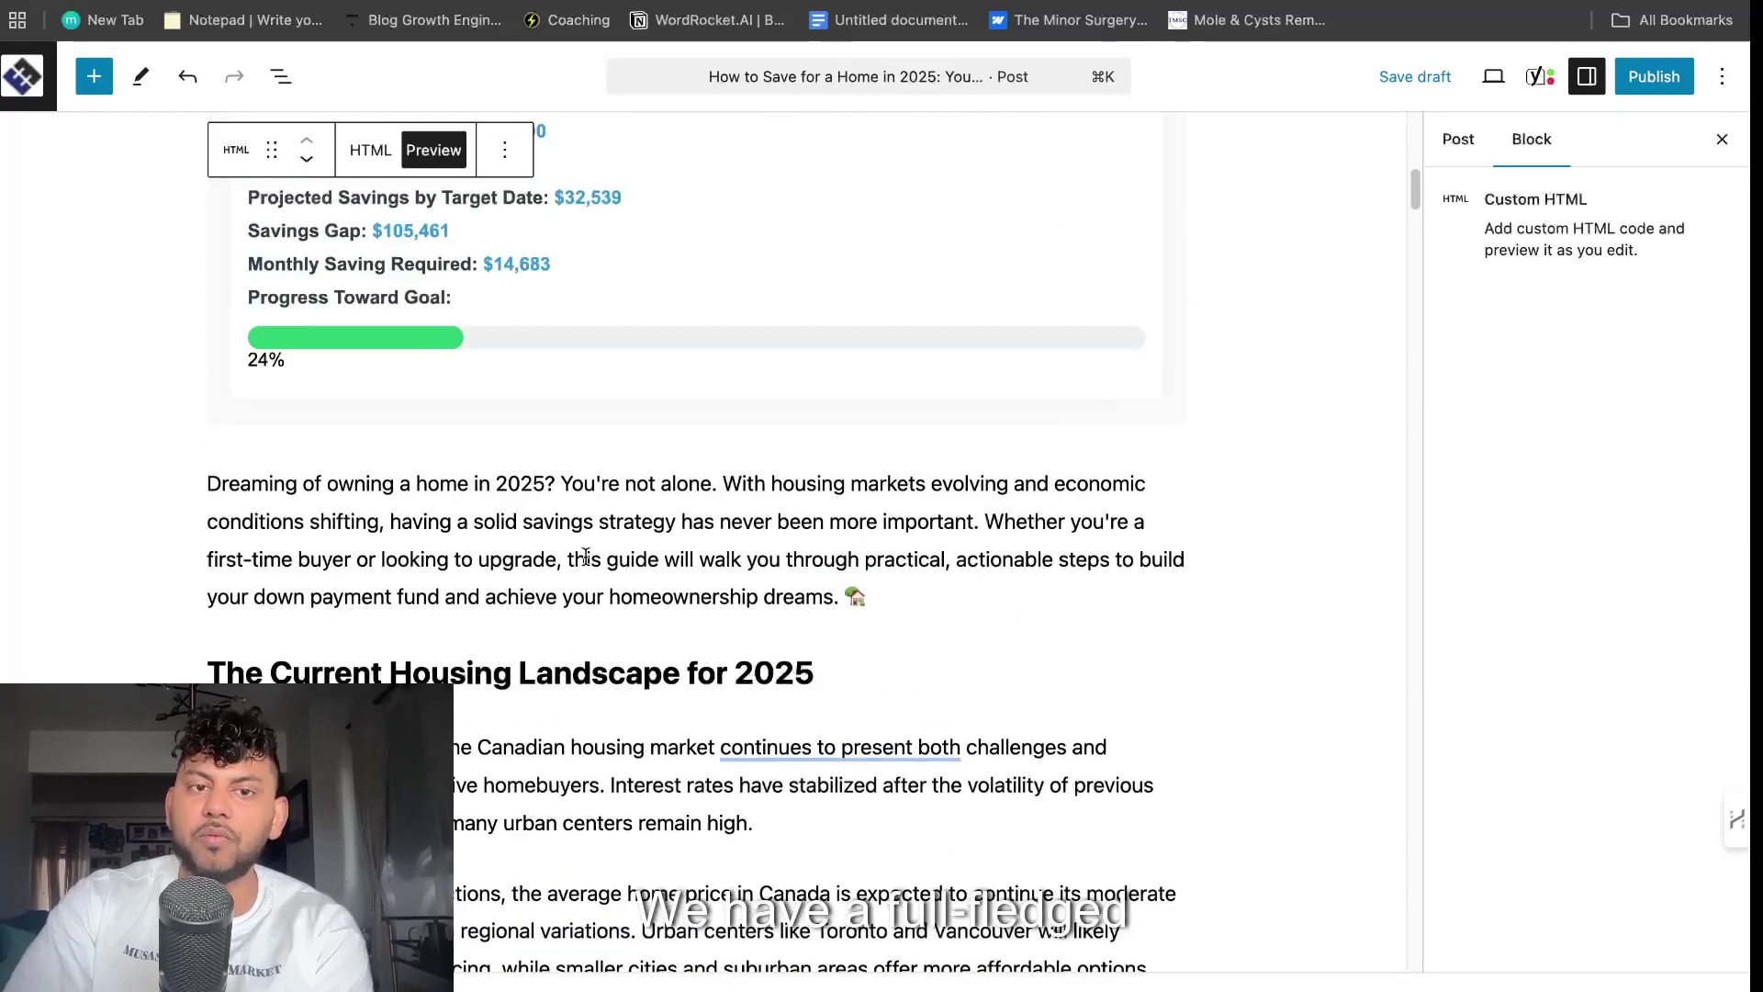
scroll(585, 556, up, 8)
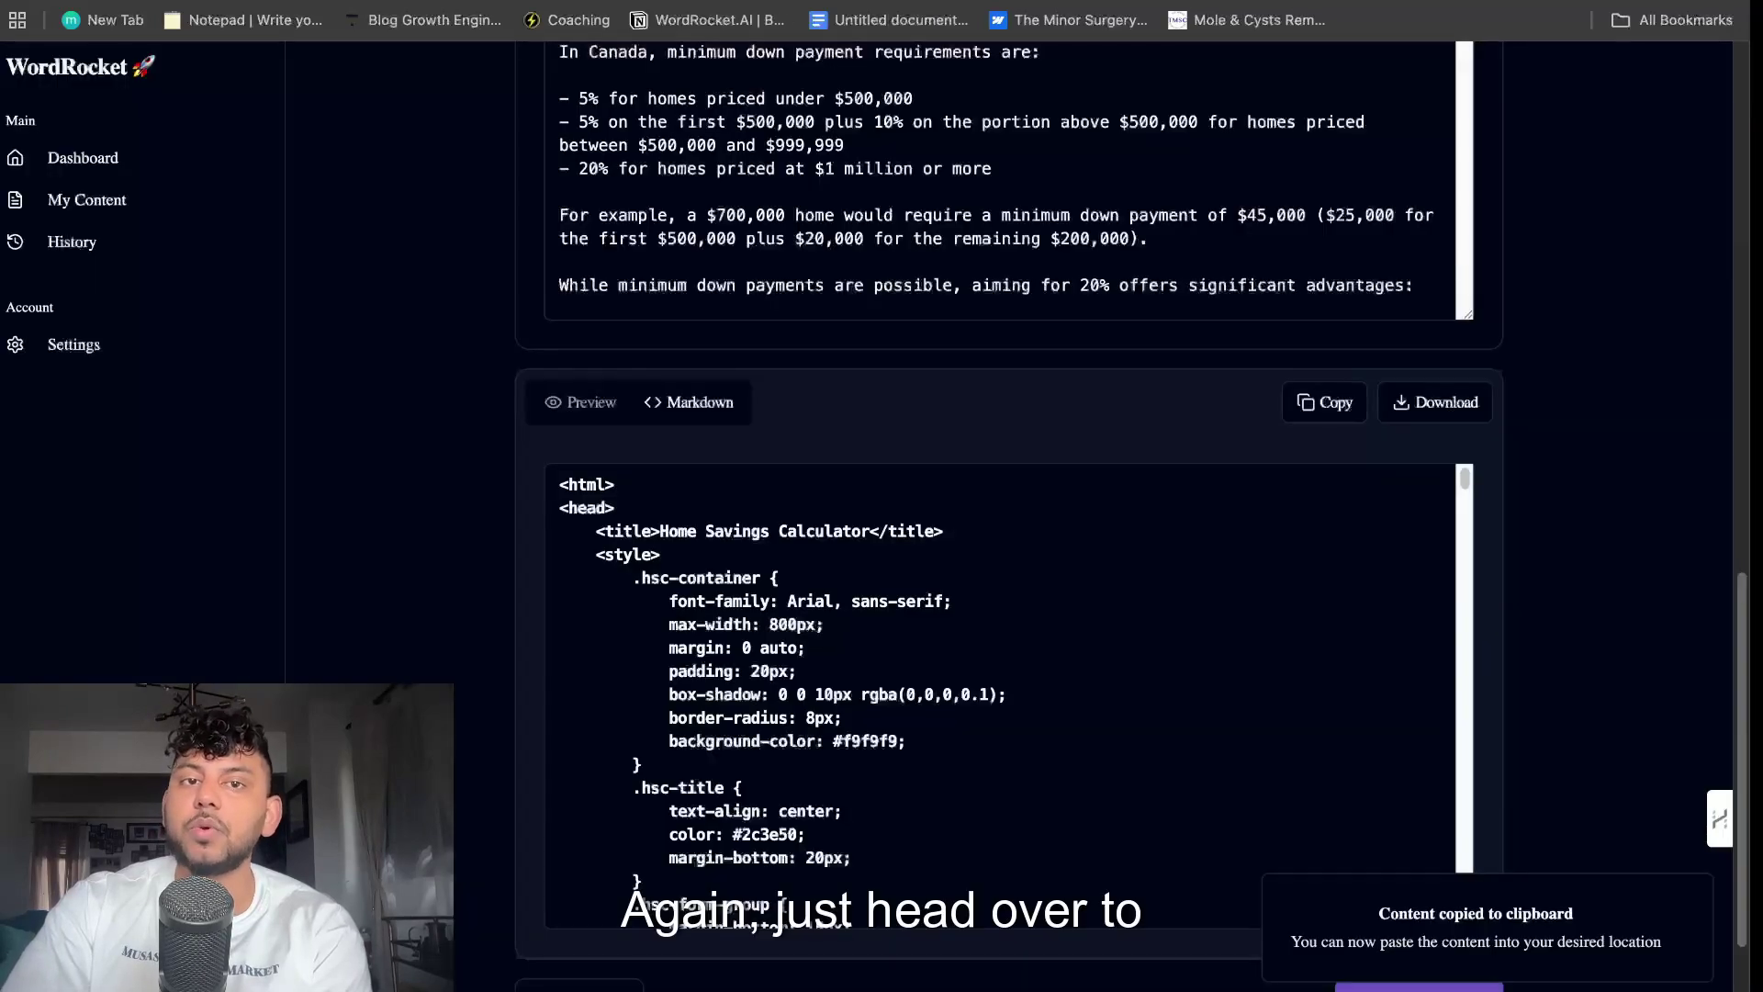
scroll(723, 269, up, 5)
scroll(722, 268, up, 5)
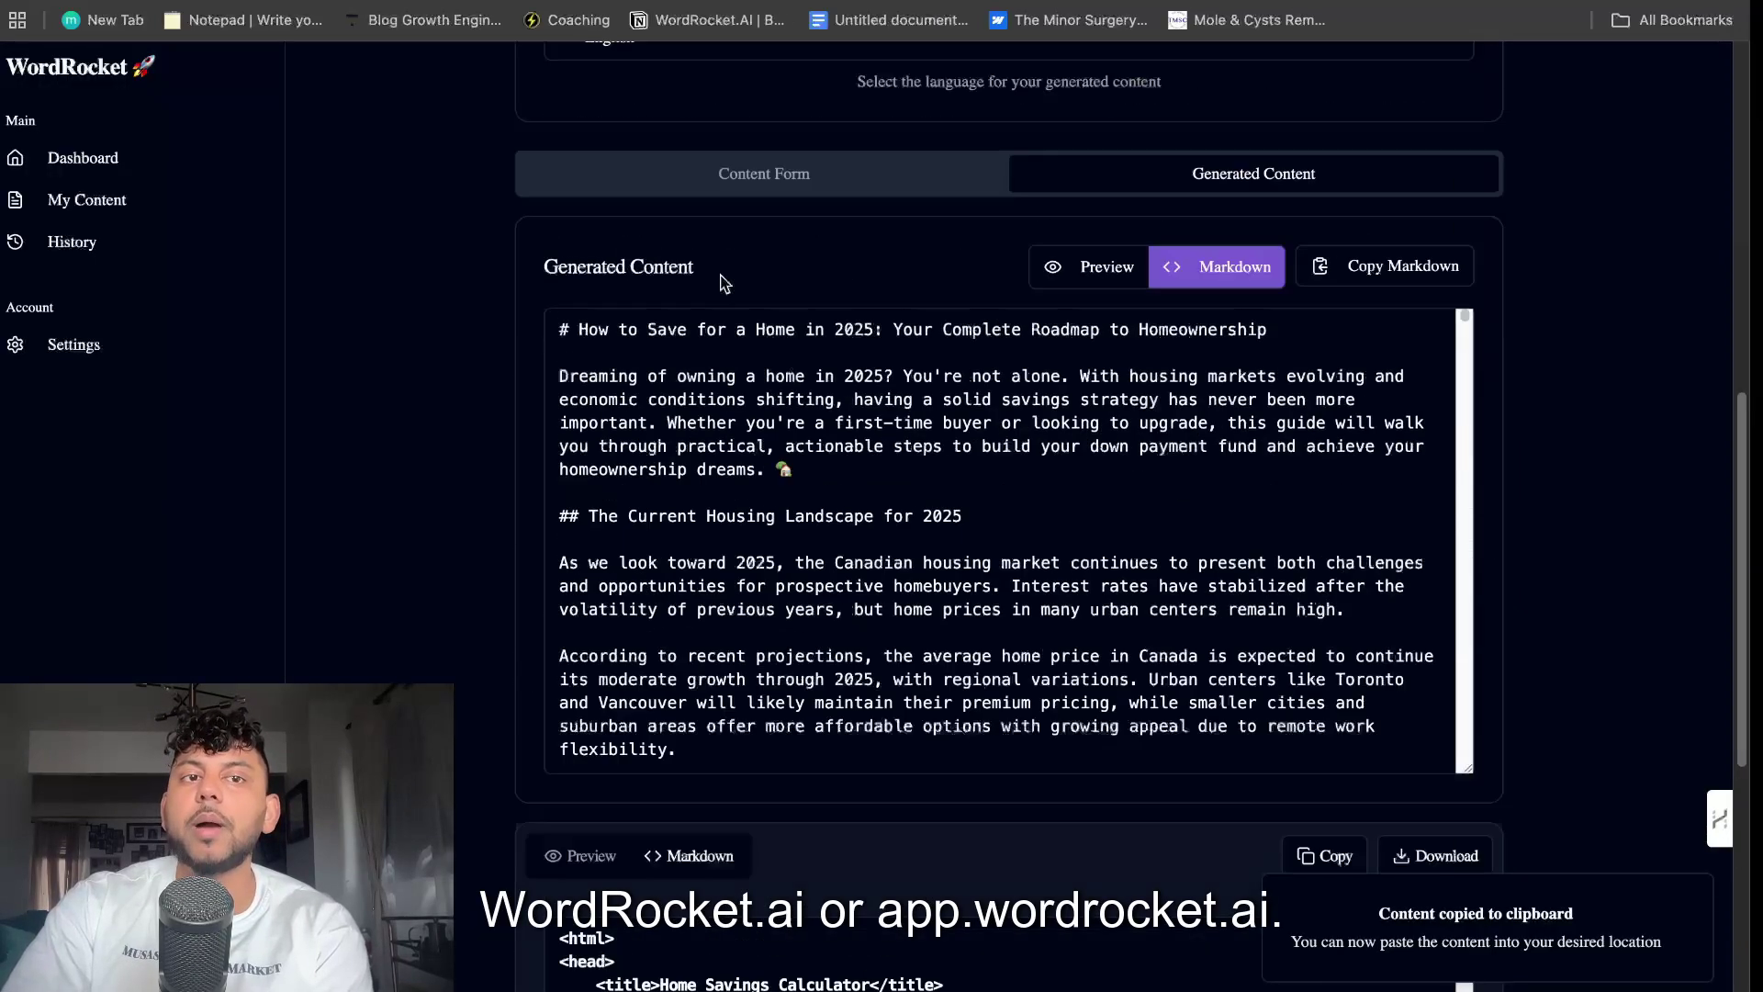
scroll(721, 269, up, 5)
scroll(720, 283, up, 5)
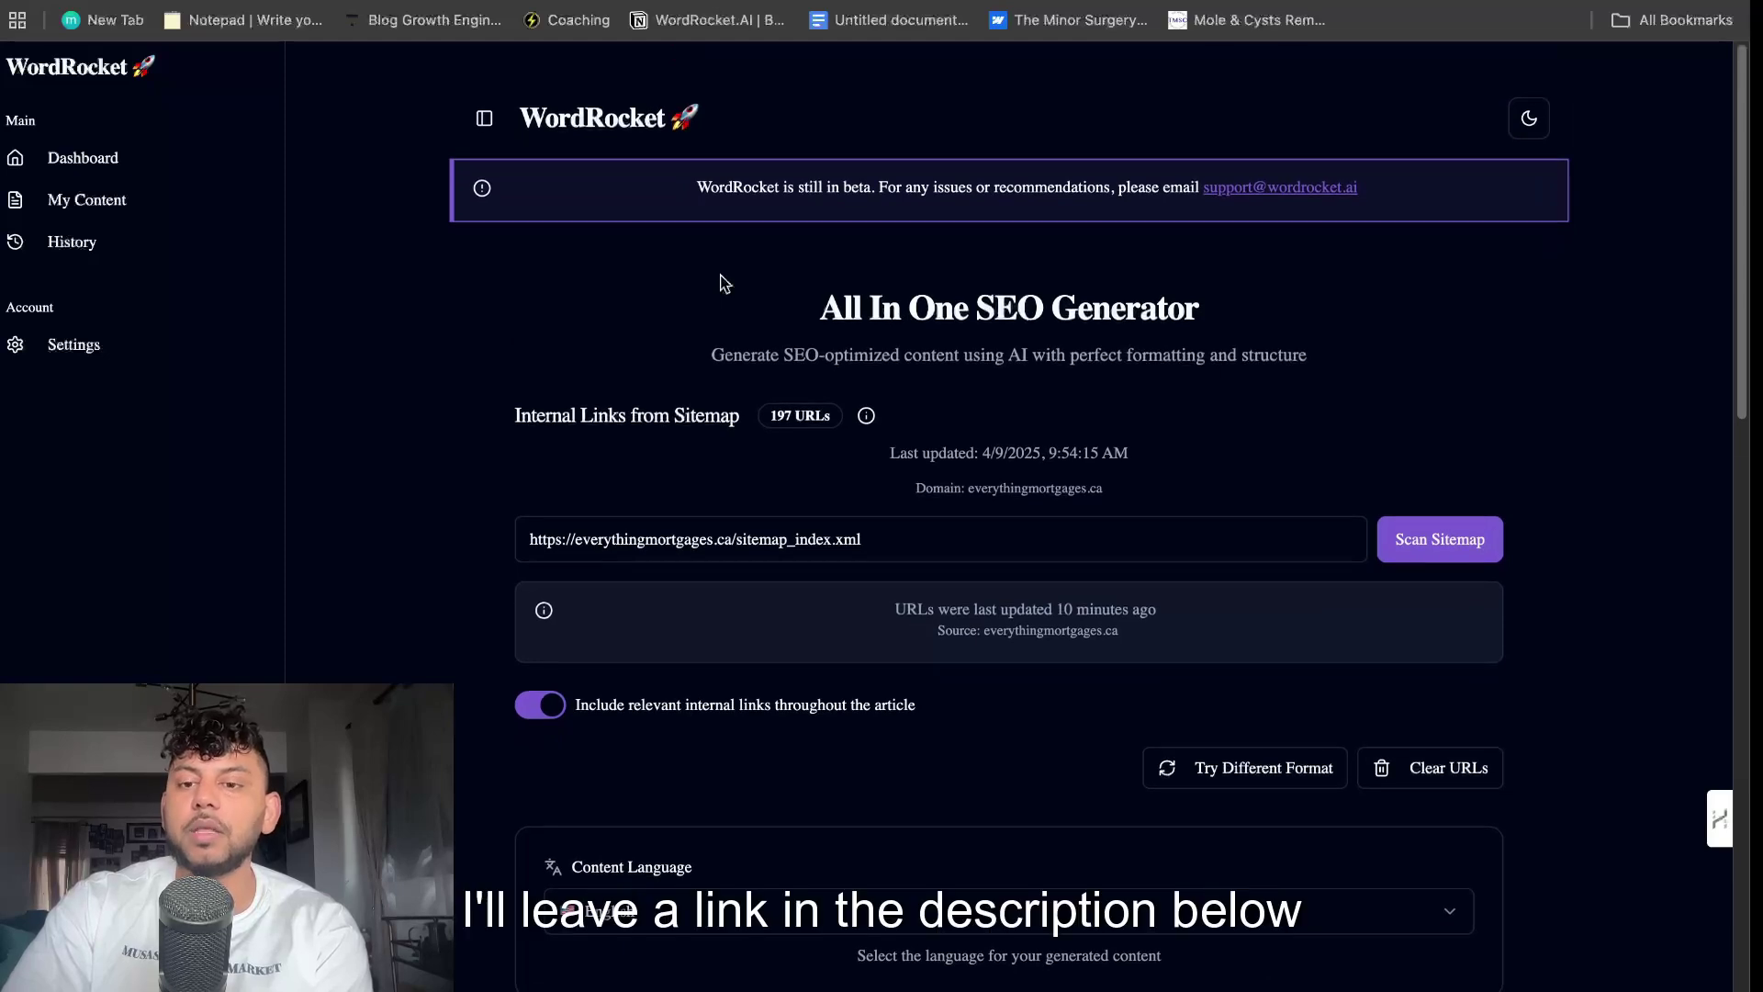